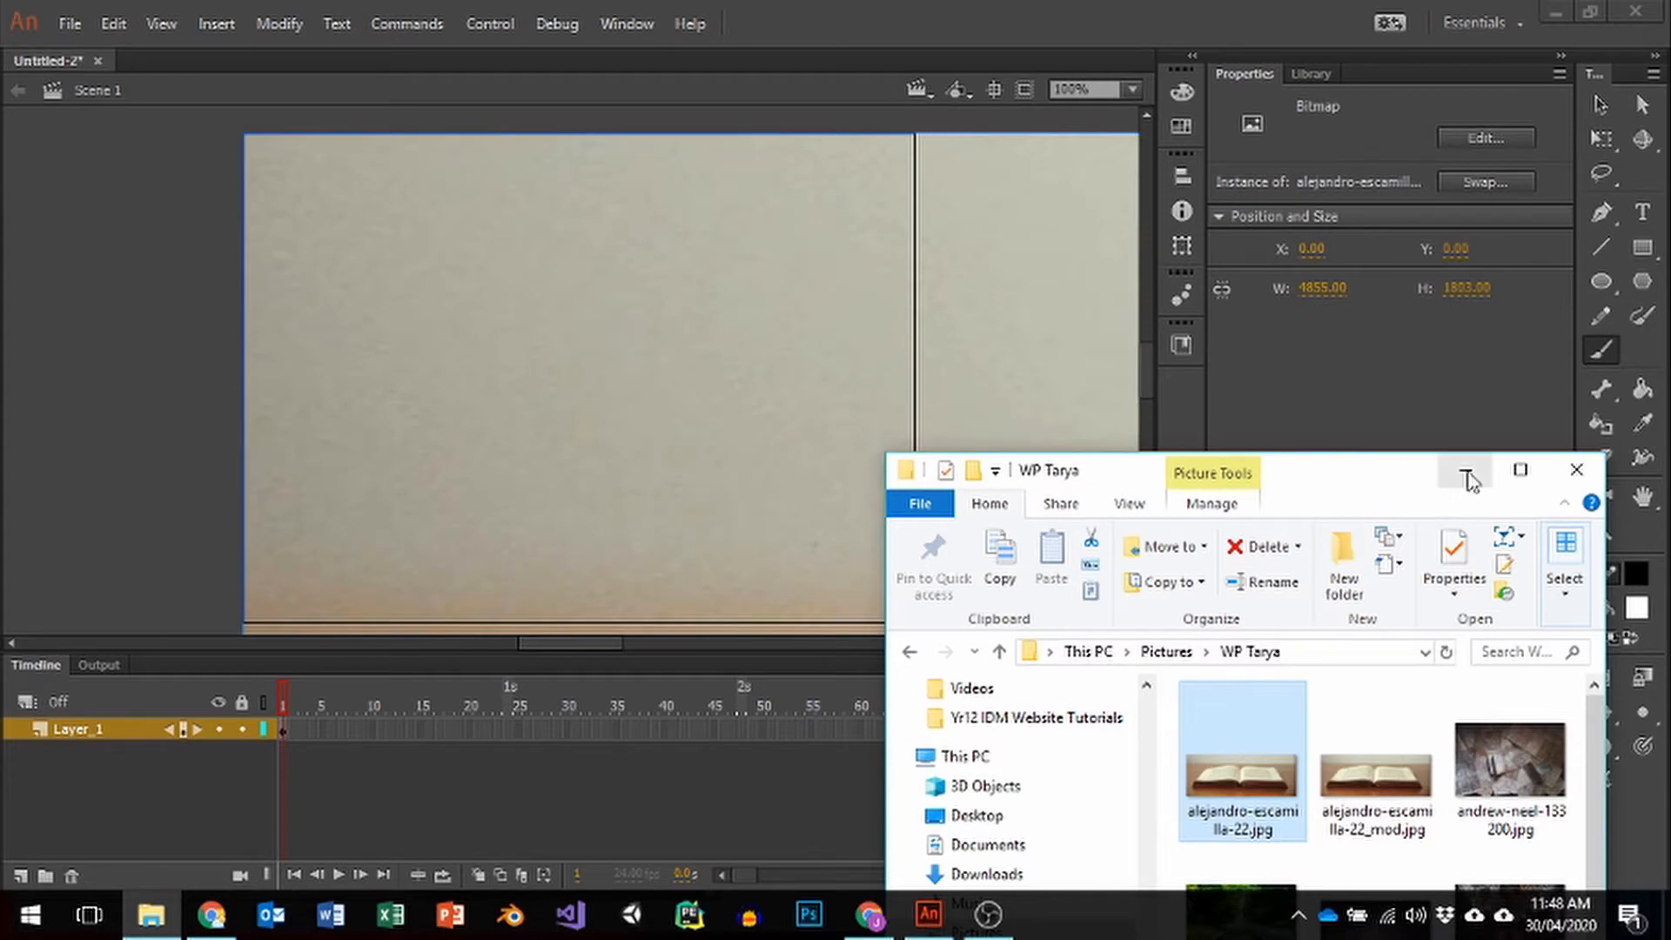
Step: Scale the oversized book image down with Free Transform to about 825 × 307 px and move it onto the stage
click(1466, 470)
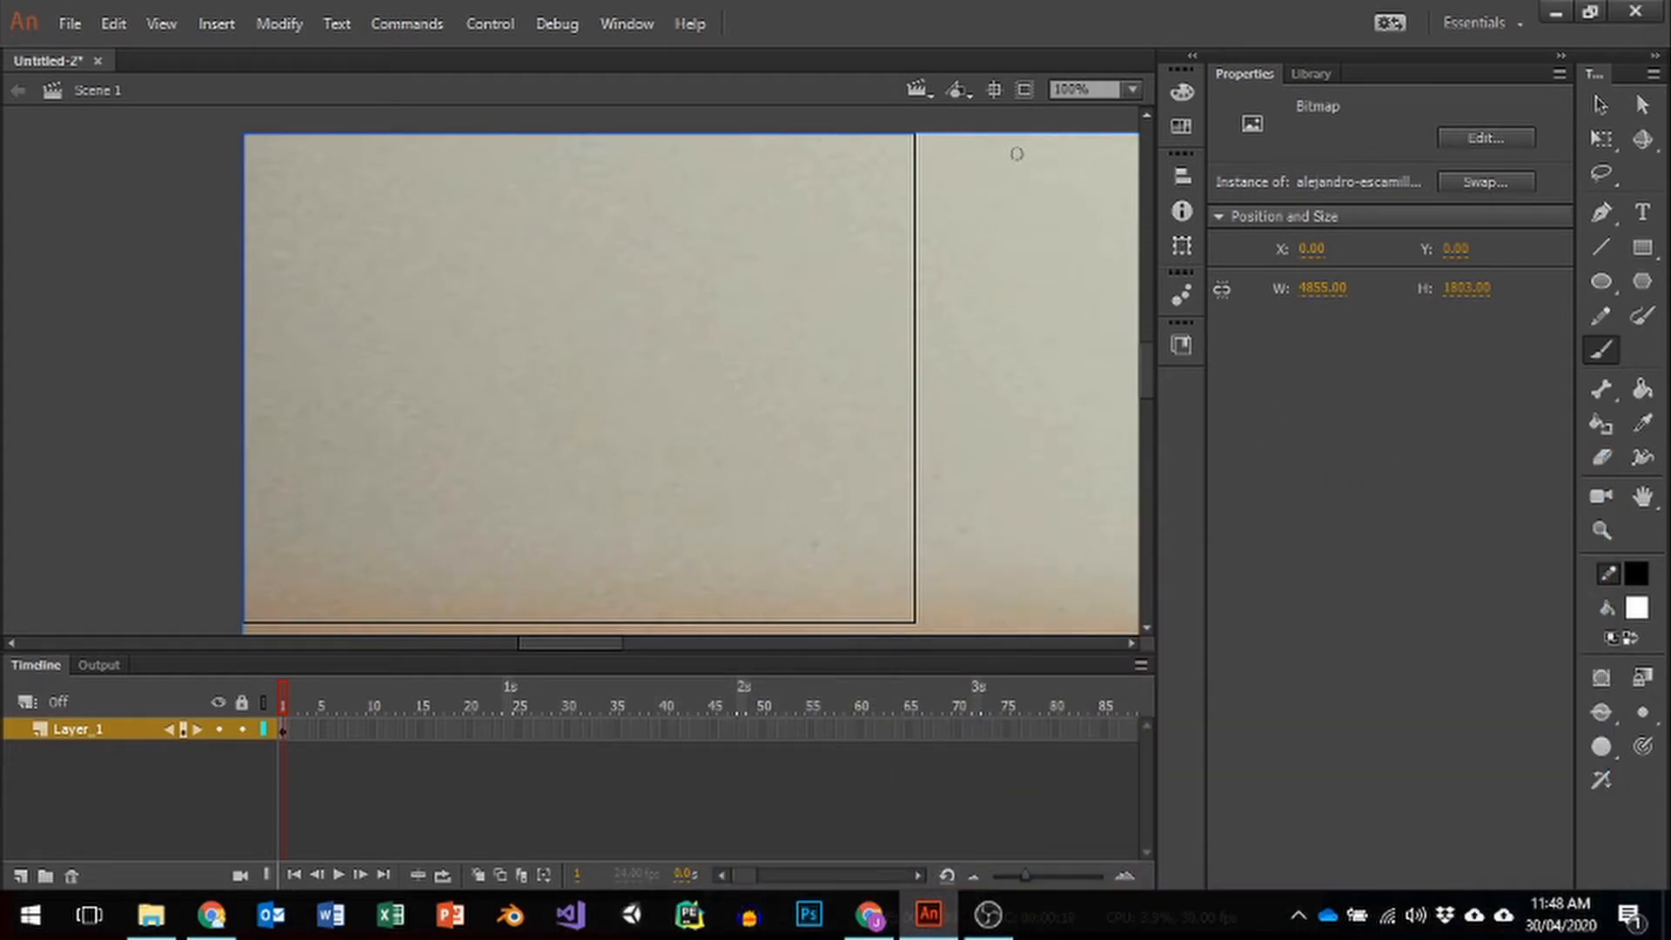
click(1132, 88)
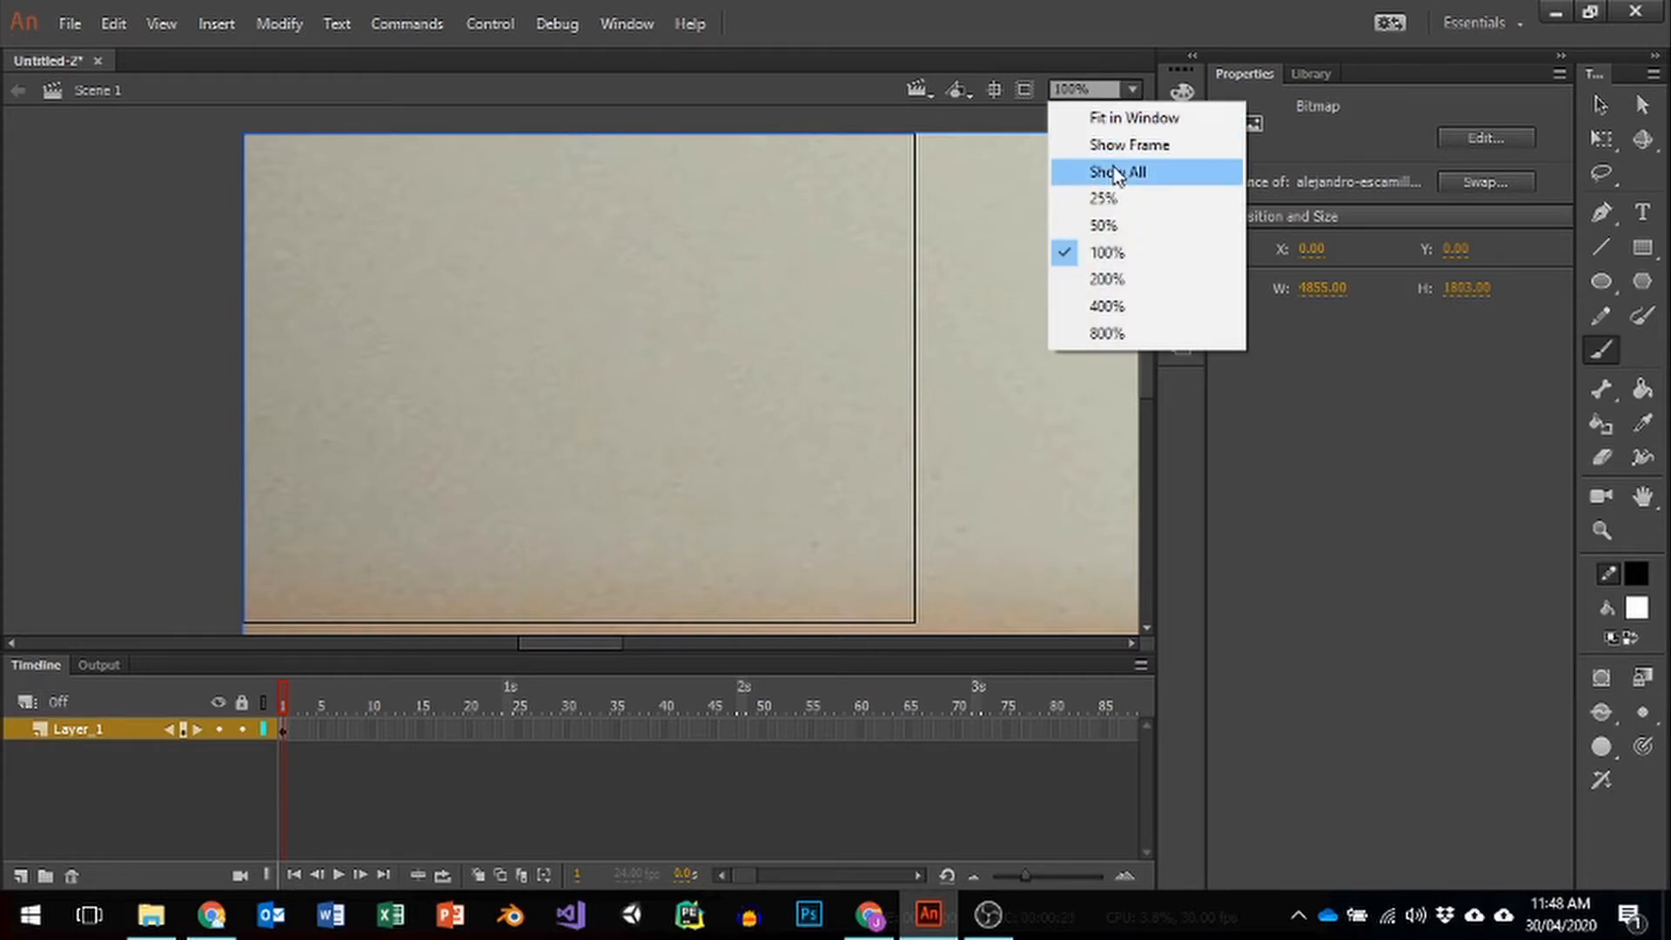
click(1114, 171)
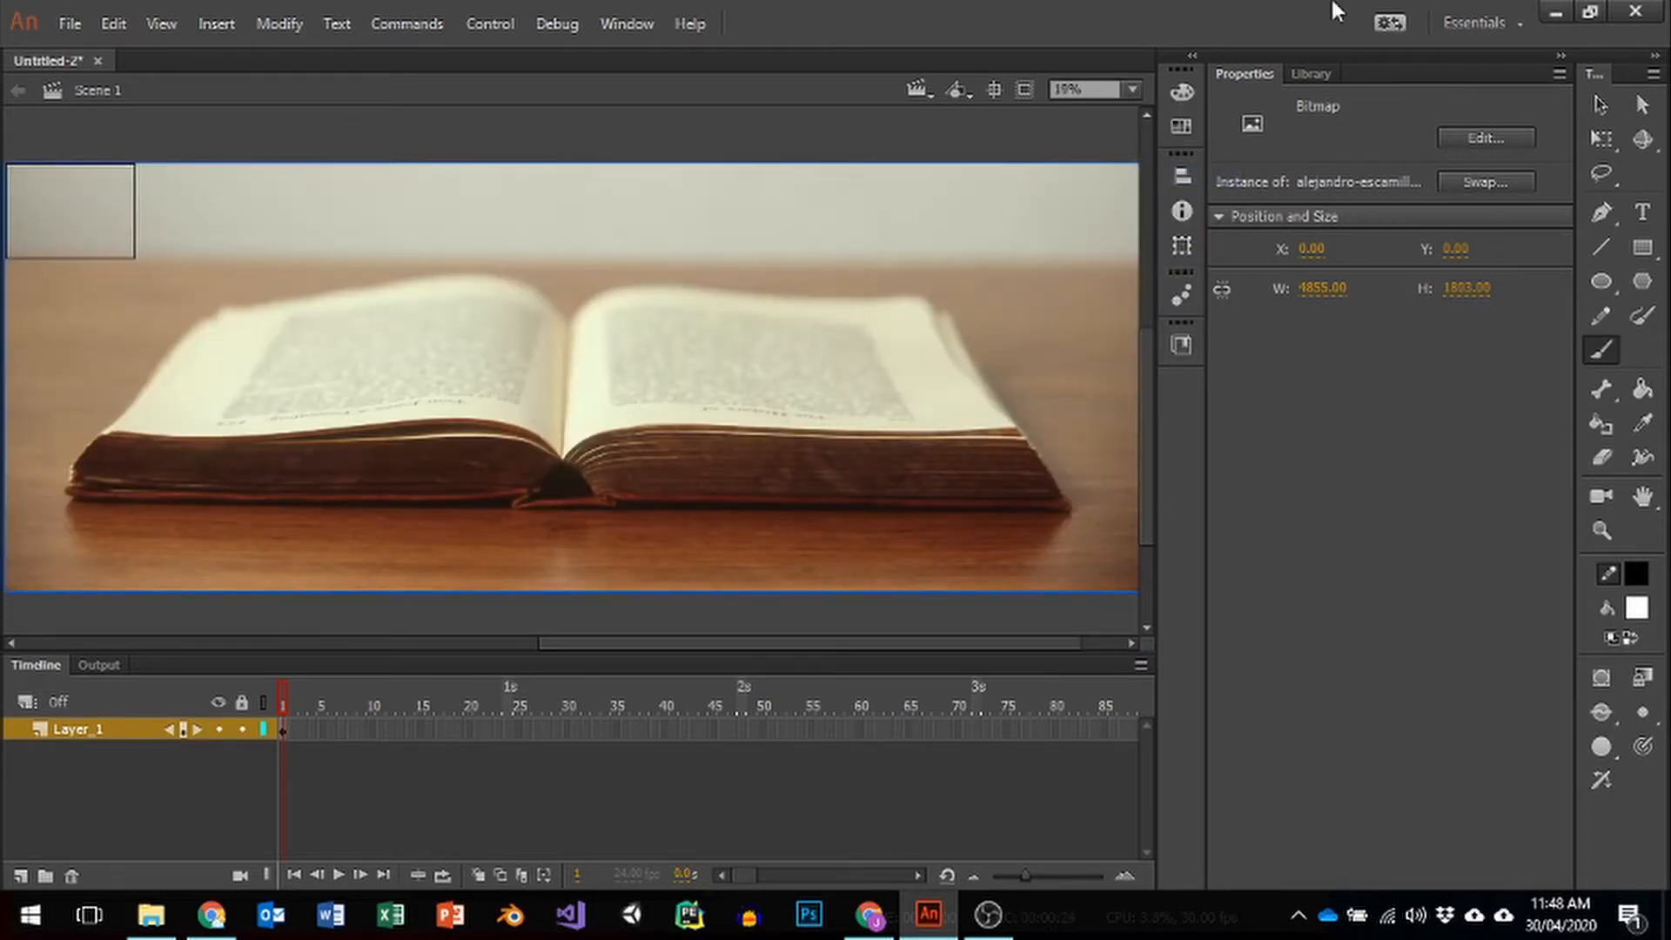
click(1599, 137)
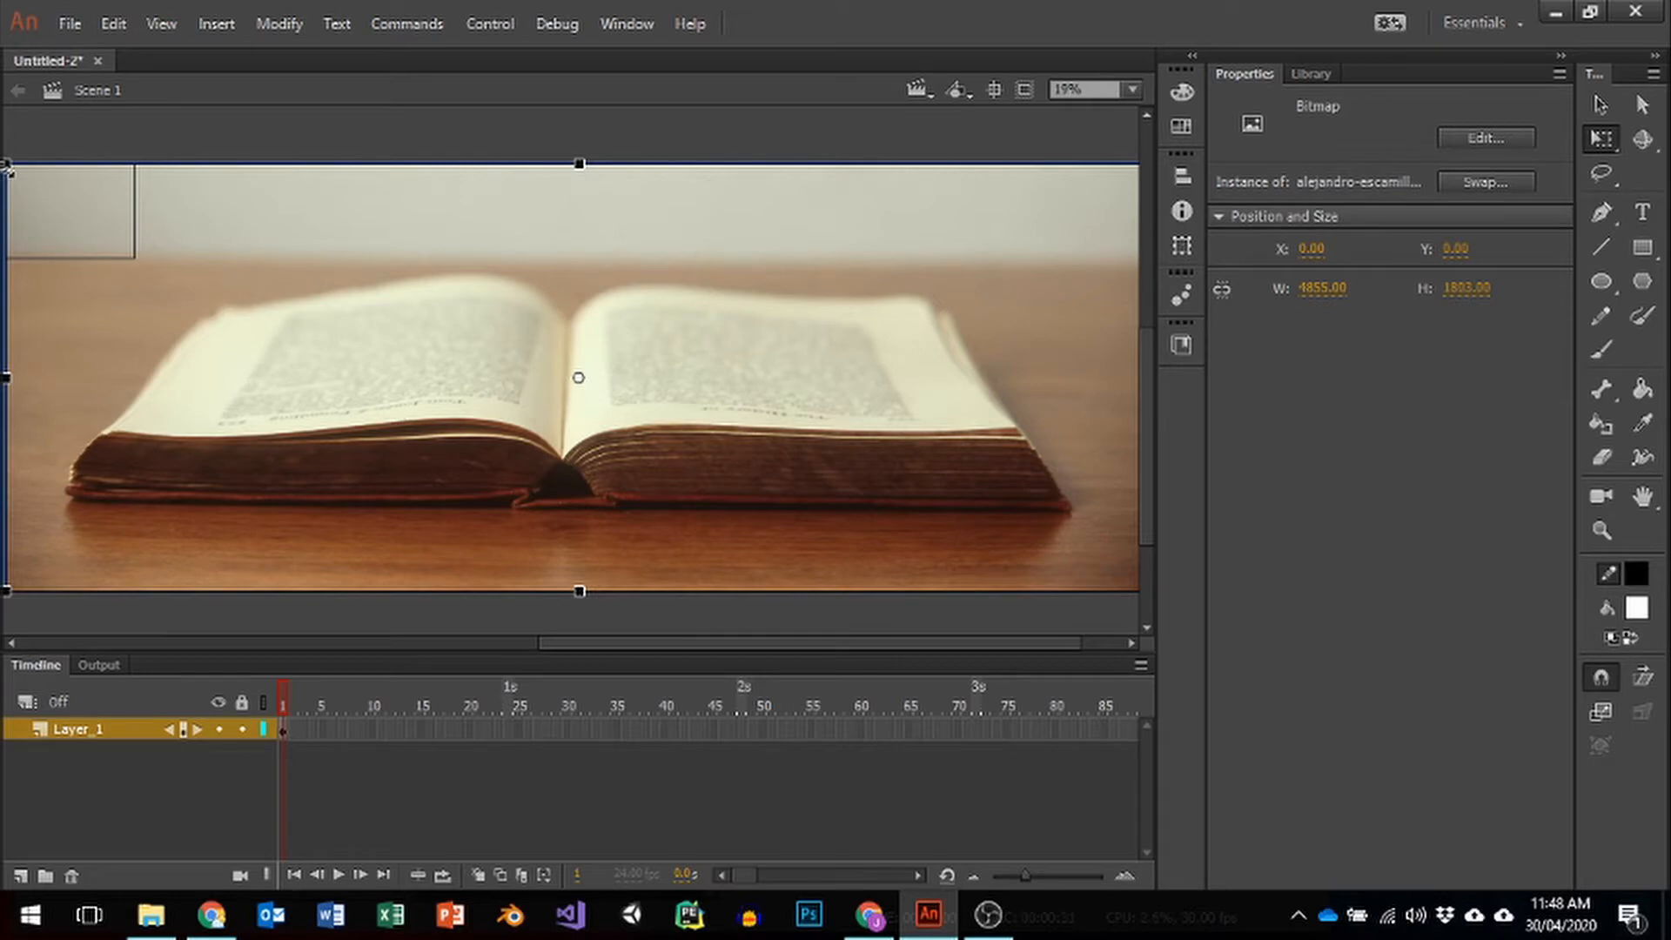
drag(7, 166, 418, 349)
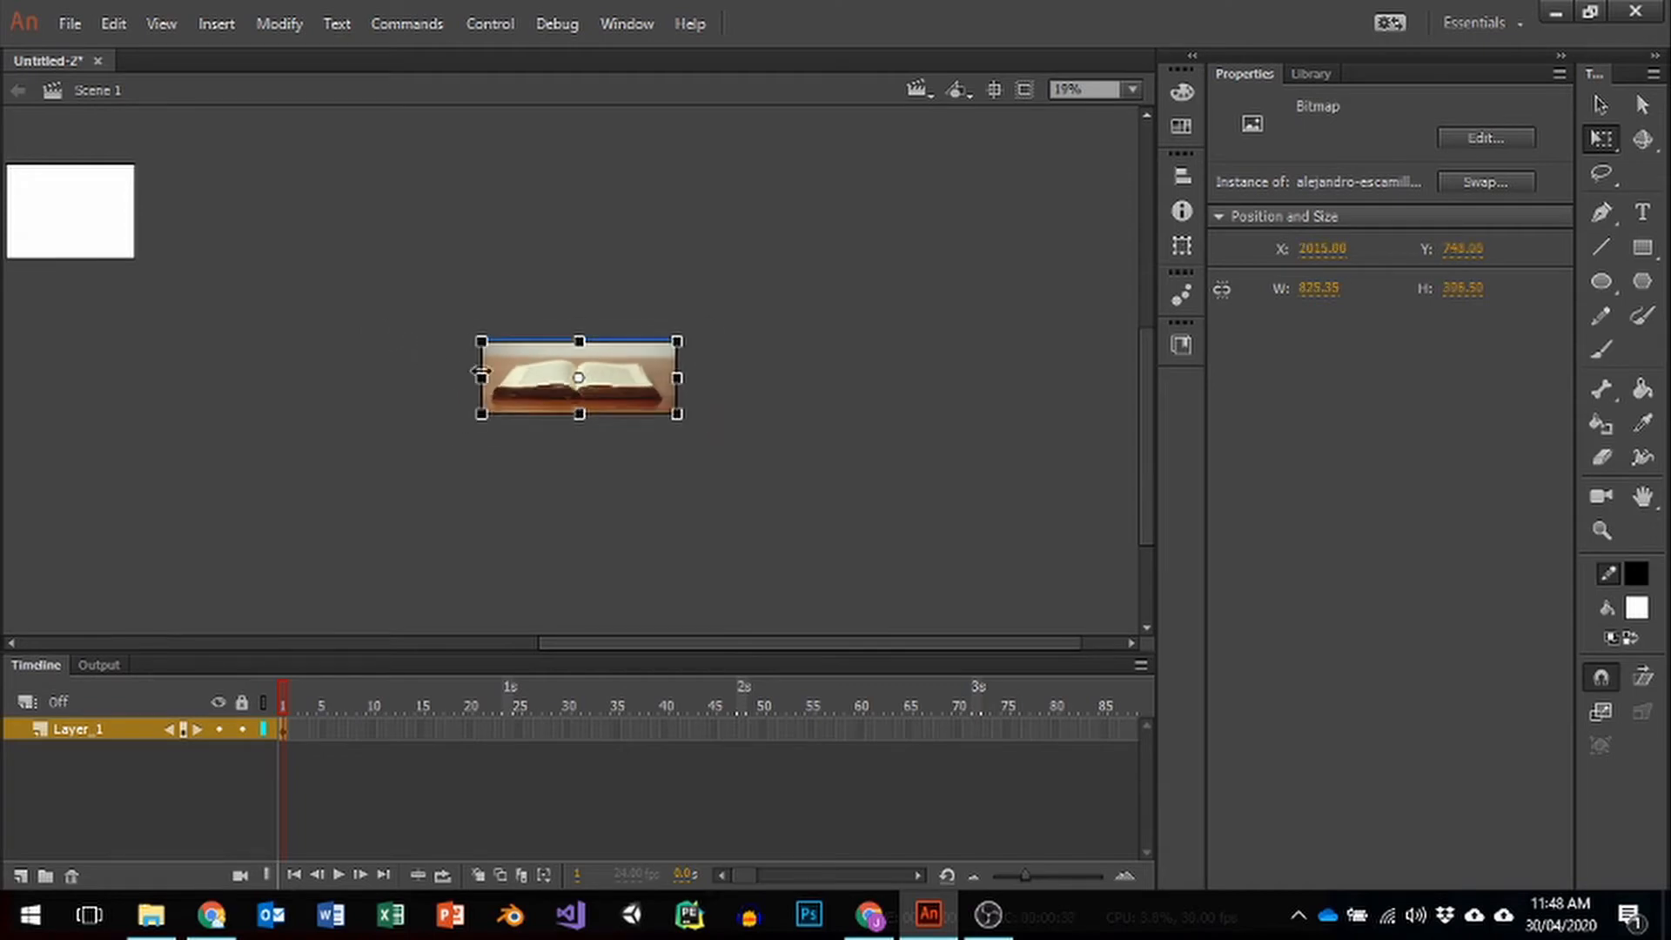
drag(546, 386, 96, 240)
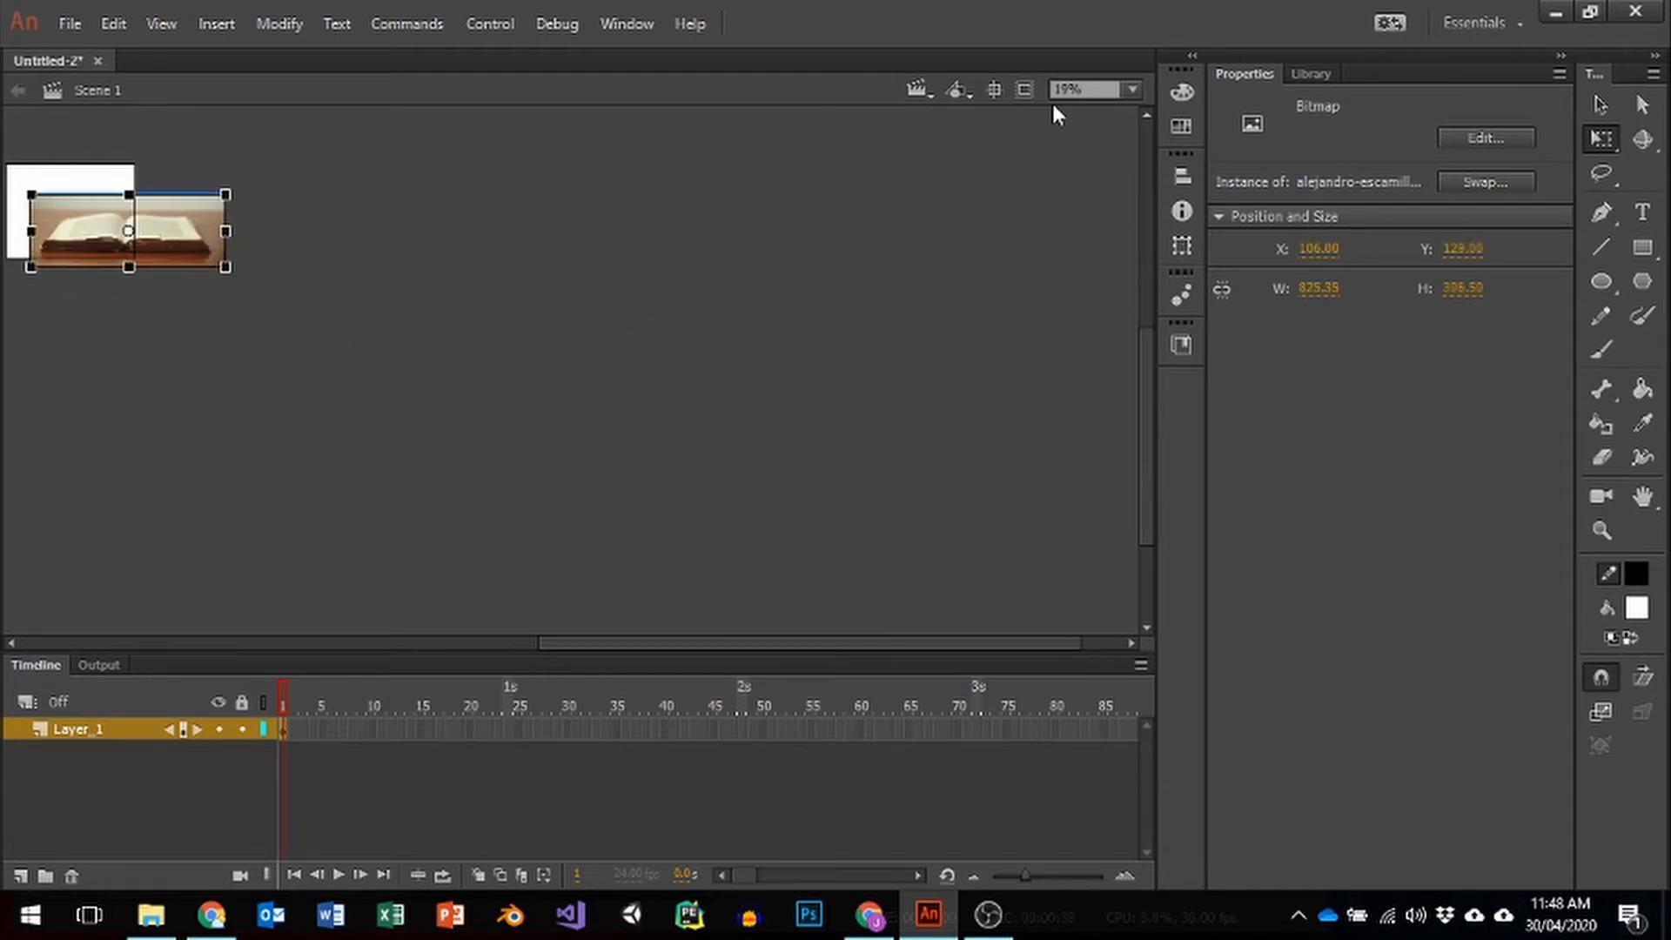
Step: Shrink the book image further to about 430 × 160 px and fit it inside the stage at about X 62, Y 178
click(1132, 92)
click(1109, 250)
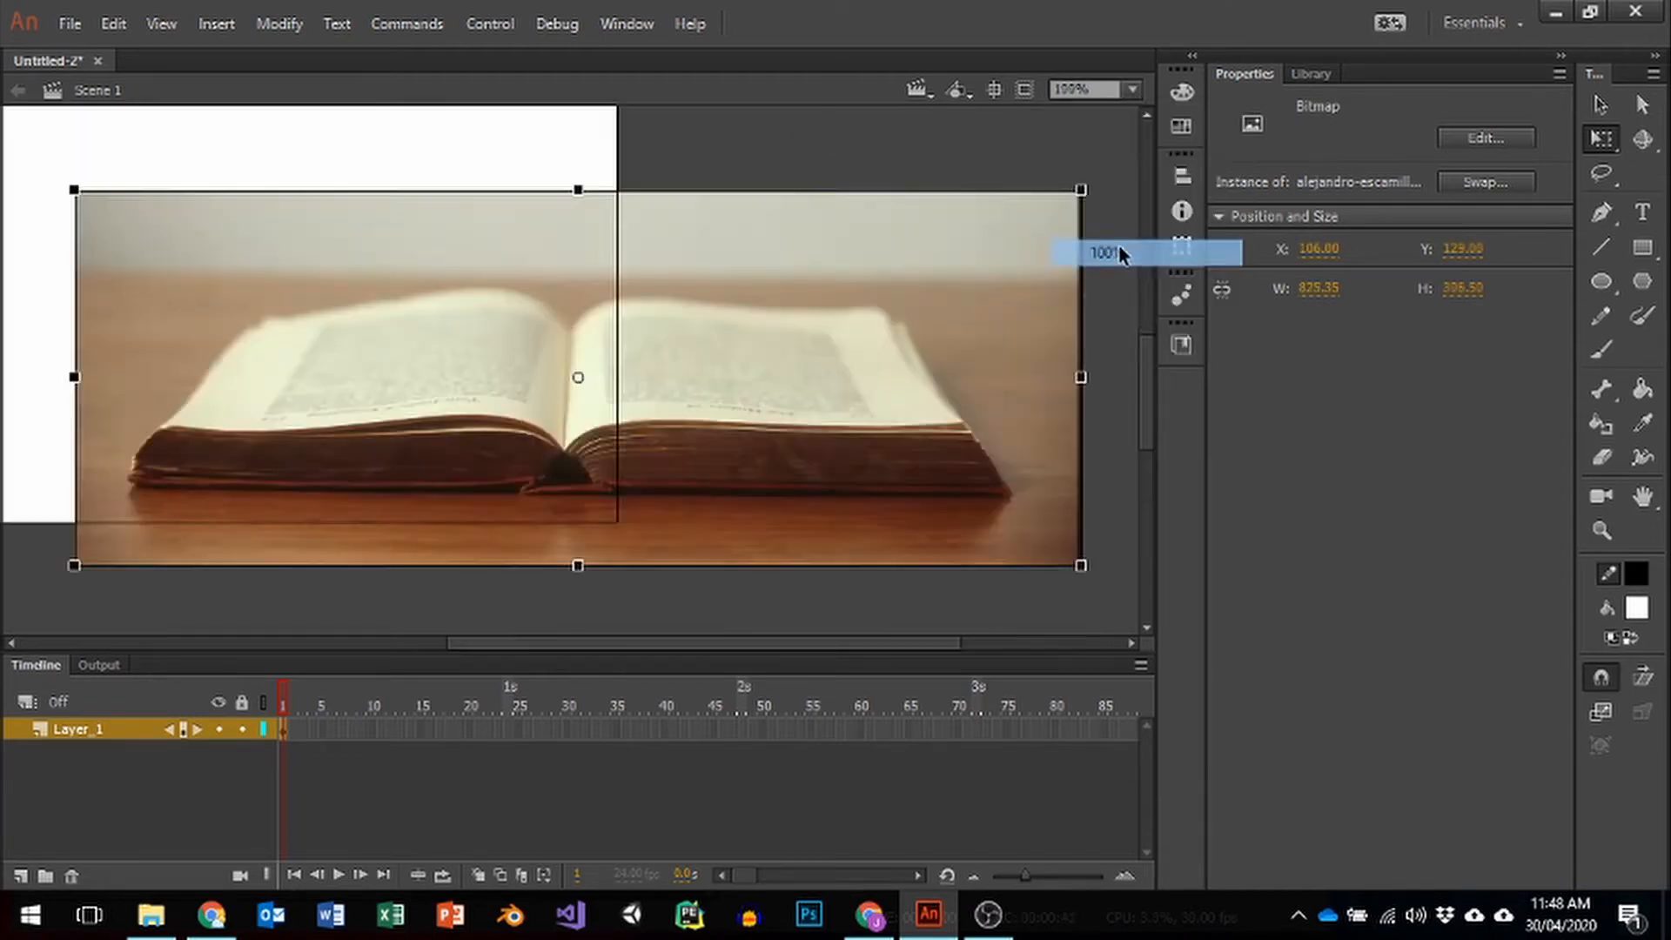
click(1132, 90)
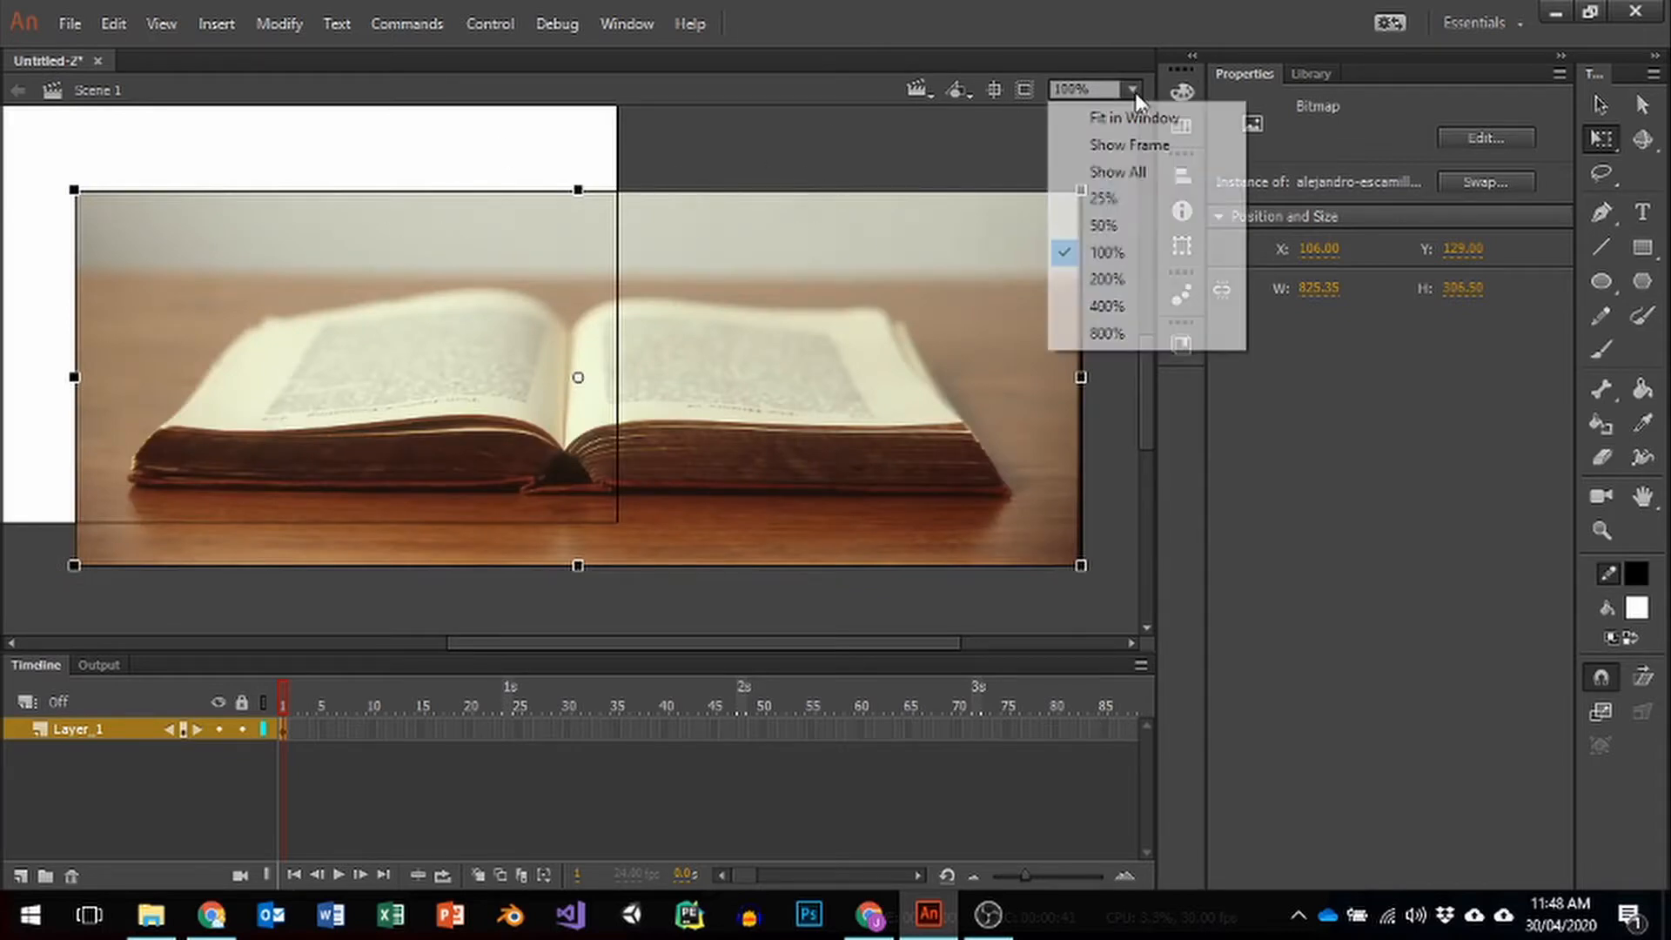
click(1106, 227)
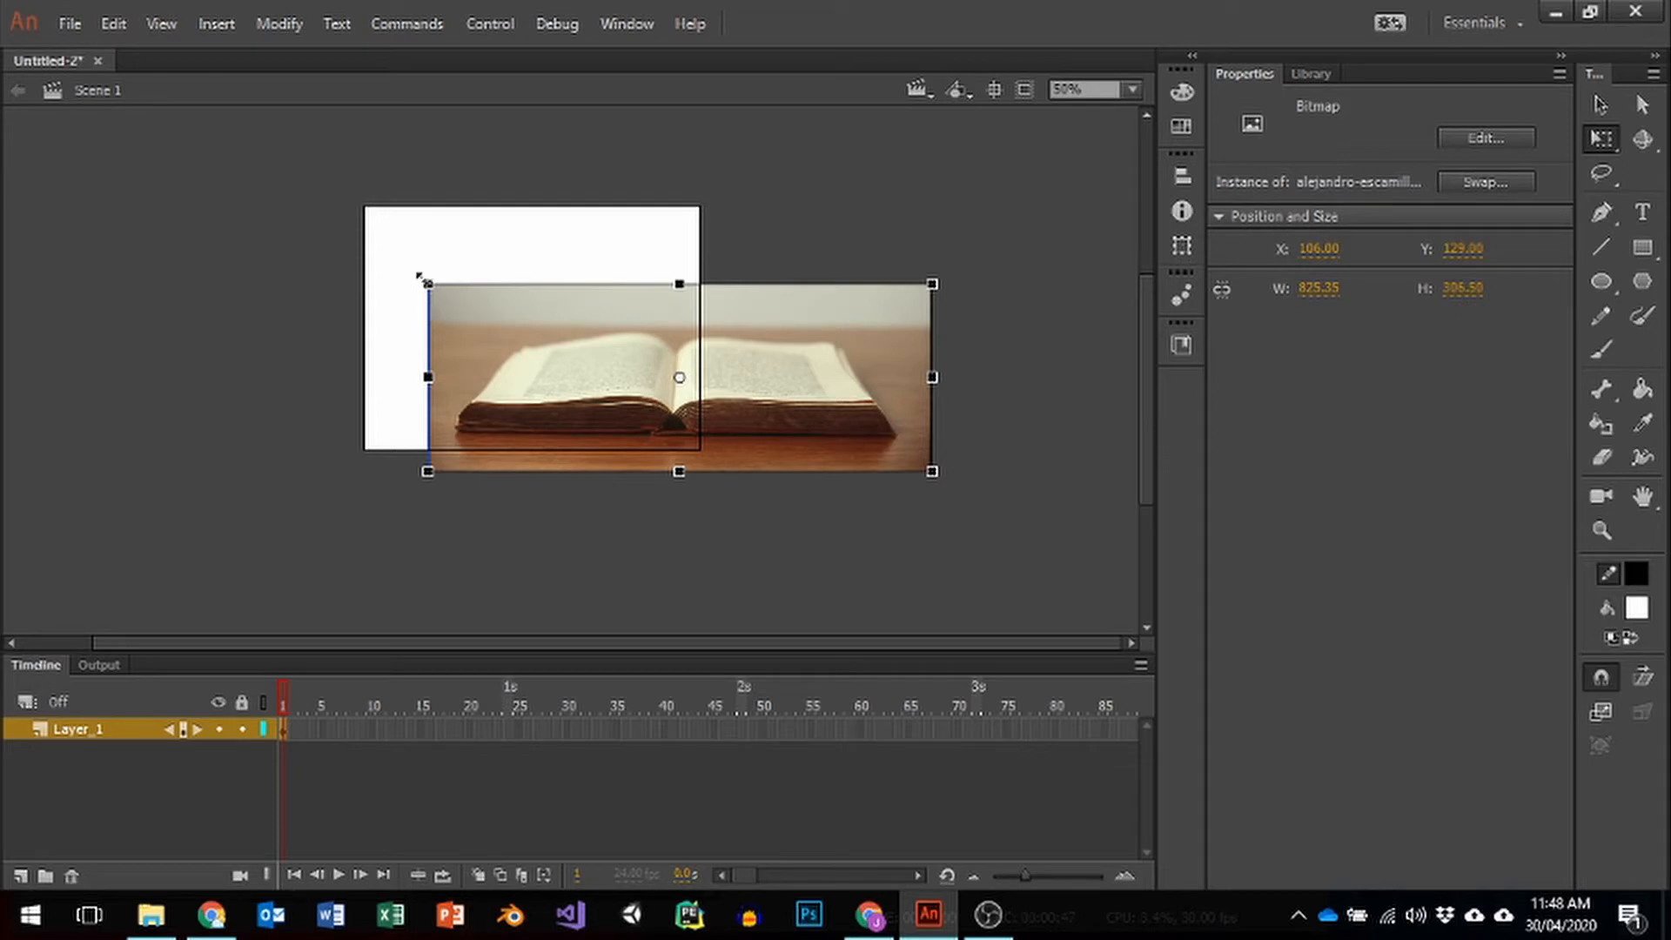
drag(426, 281, 563, 336)
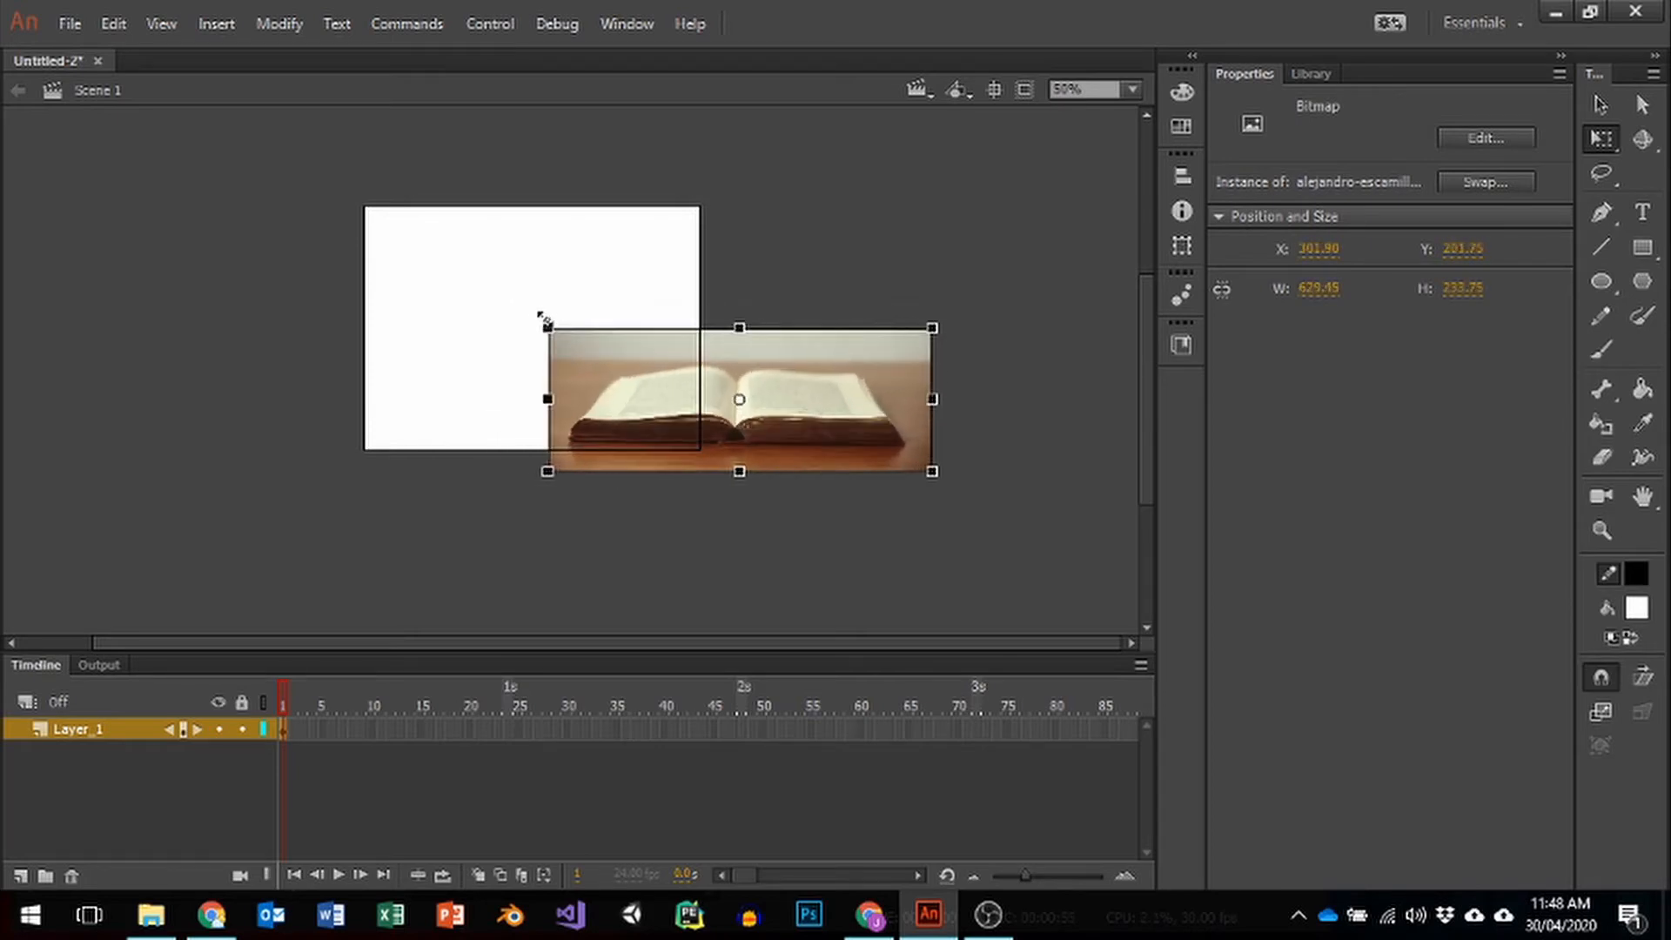
mouse_move(739, 400)
mouse_down()
mouse_move(768, 380)
mouse_move(817, 422)
mouse_move(868, 429)
mouse_move(740, 401)
mouse_up()
drag(562, 346, 548, 329)
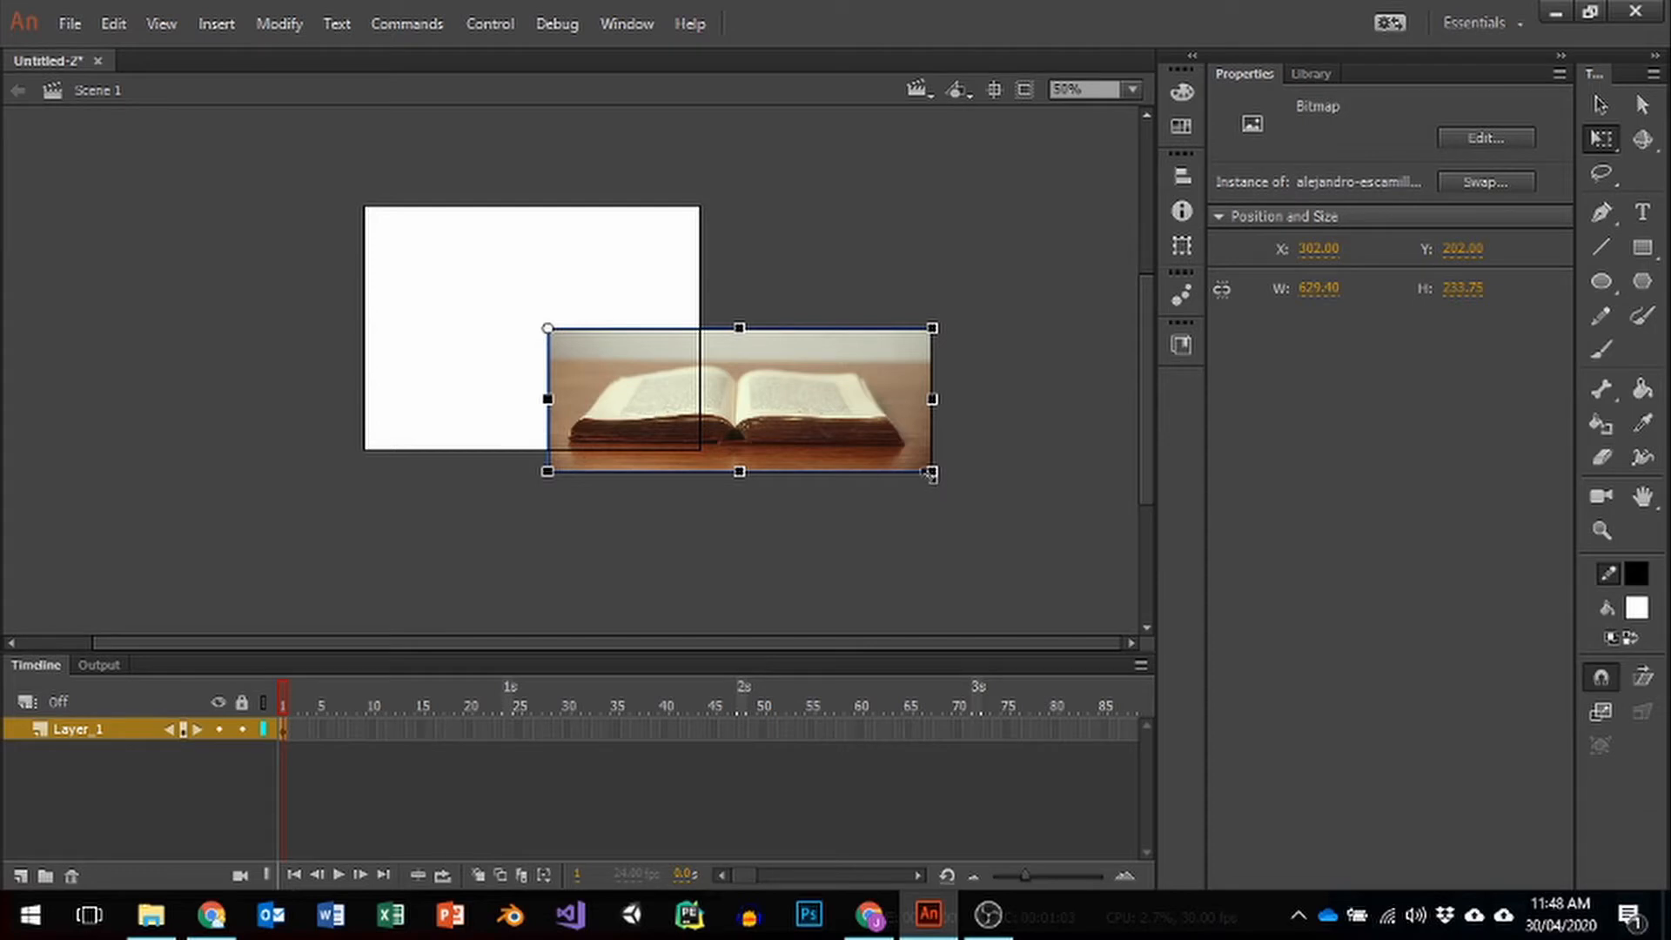
drag(930, 472, 812, 426)
drag(735, 386, 586, 367)
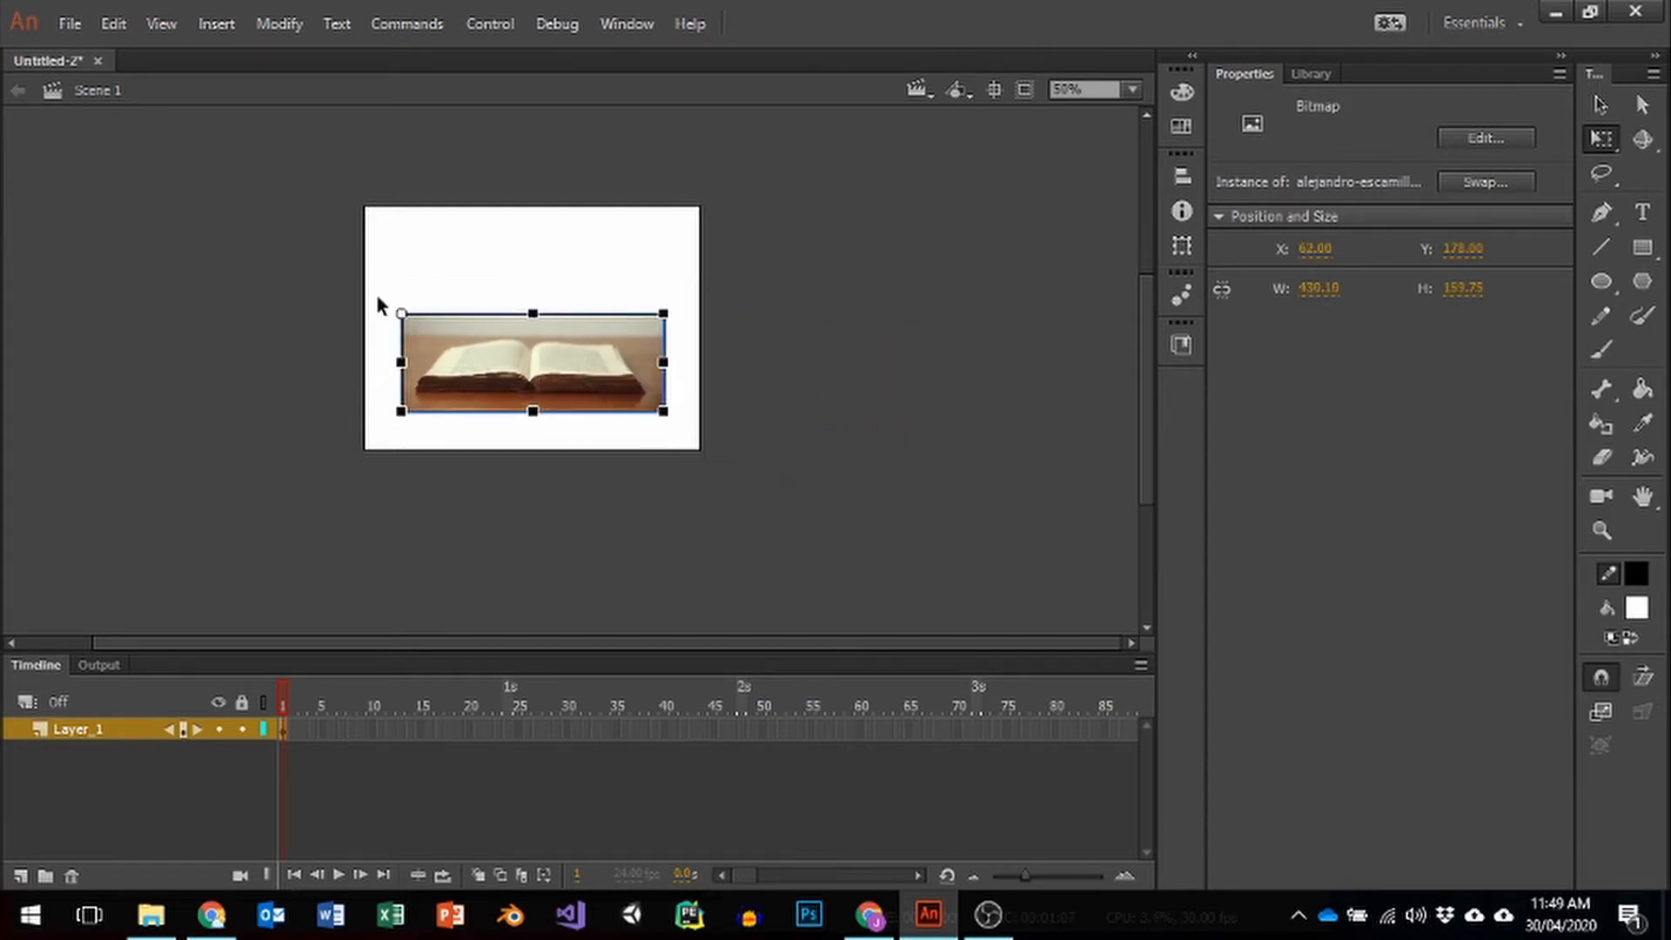
Step: Enlarge the book image to about 460 × 171 px and place it unrotated at about X 57, Y 202
drag(401, 313, 450, 262)
mouse_move(666, 412)
mouse_down()
mouse_move(599, 376)
mouse_move(682, 425)
mouse_up()
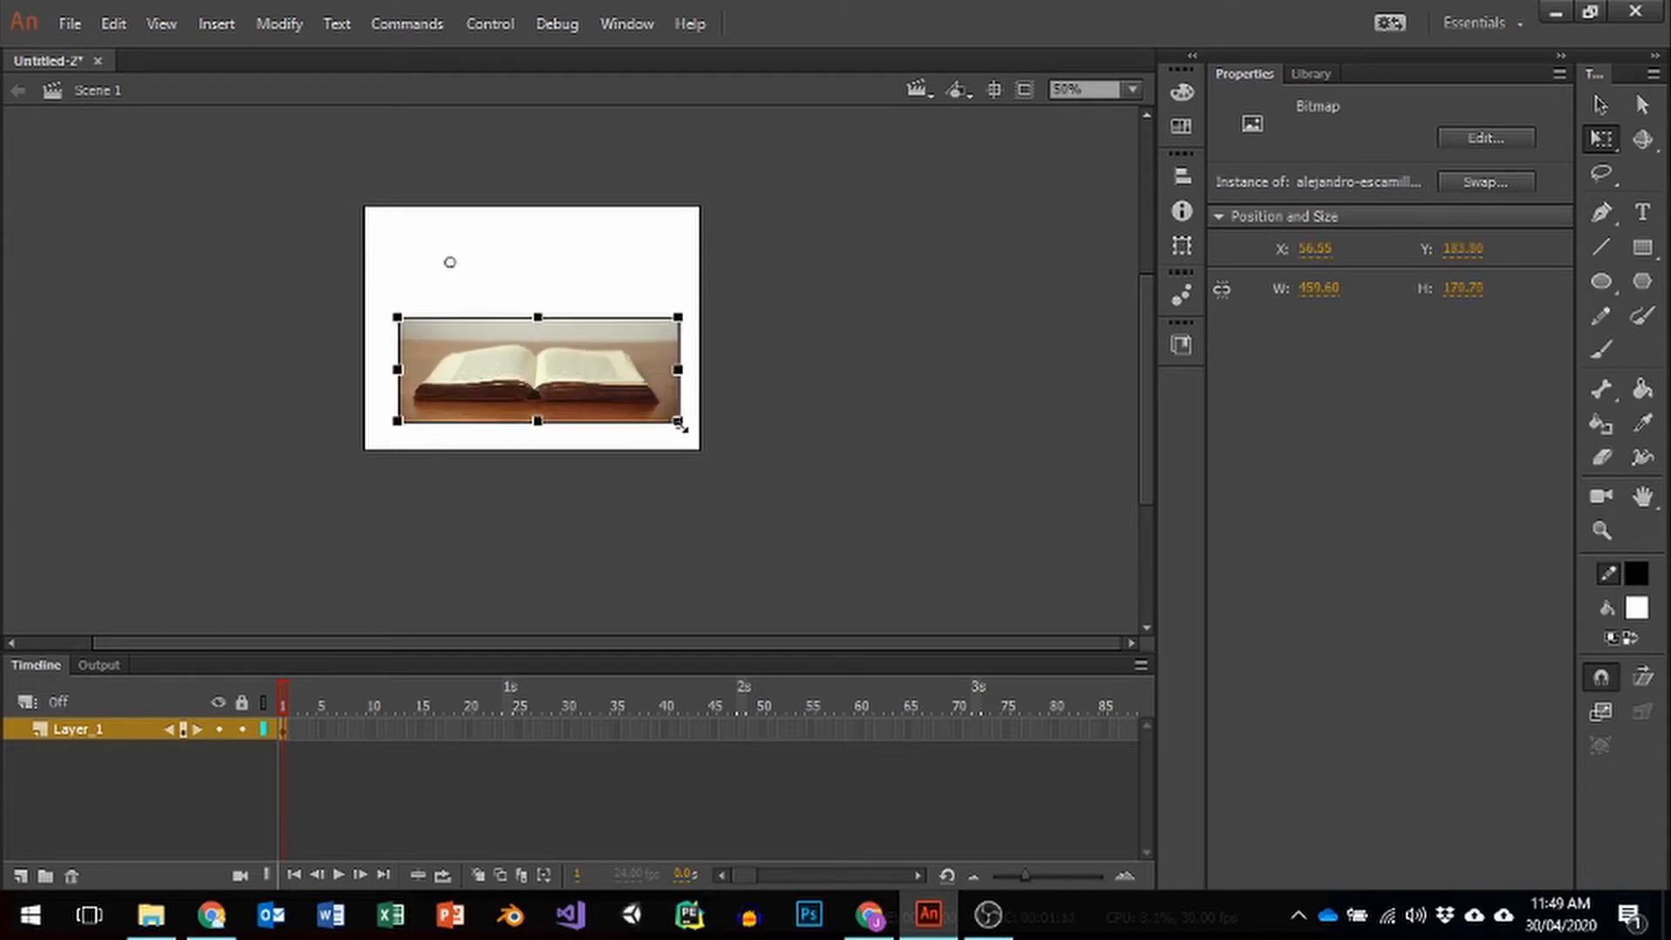
drag(562, 383, 562, 394)
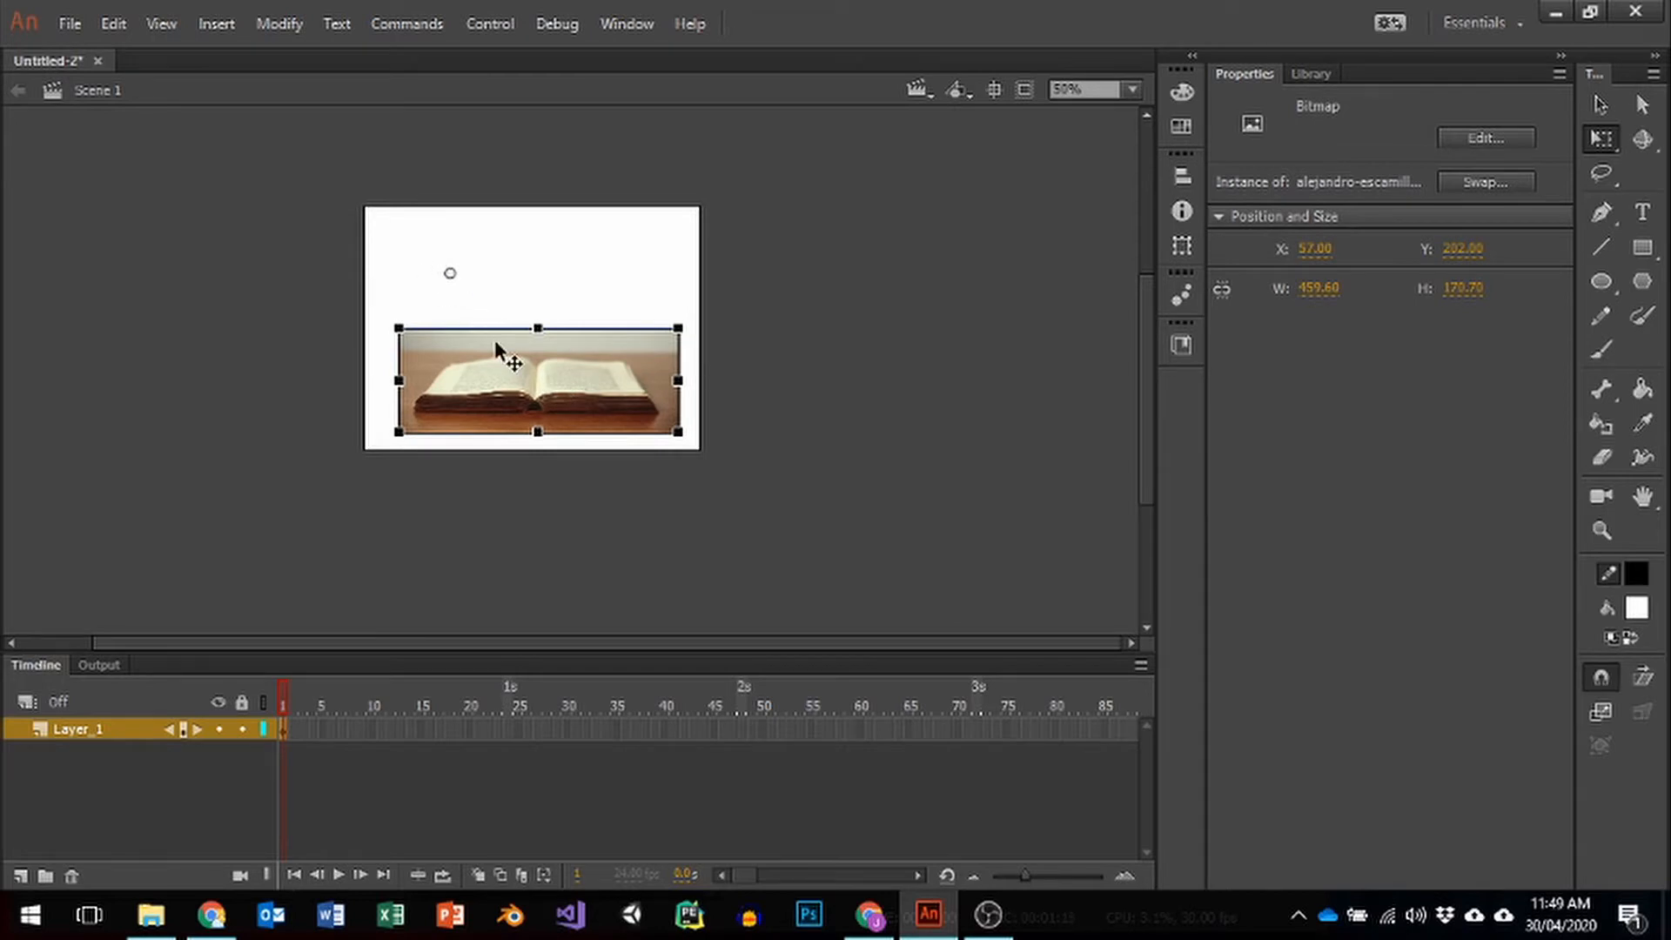
mouse_move(705, 331)
mouse_down()
mouse_move(694, 355)
mouse_move(735, 324)
mouse_move(722, 312)
mouse_up()
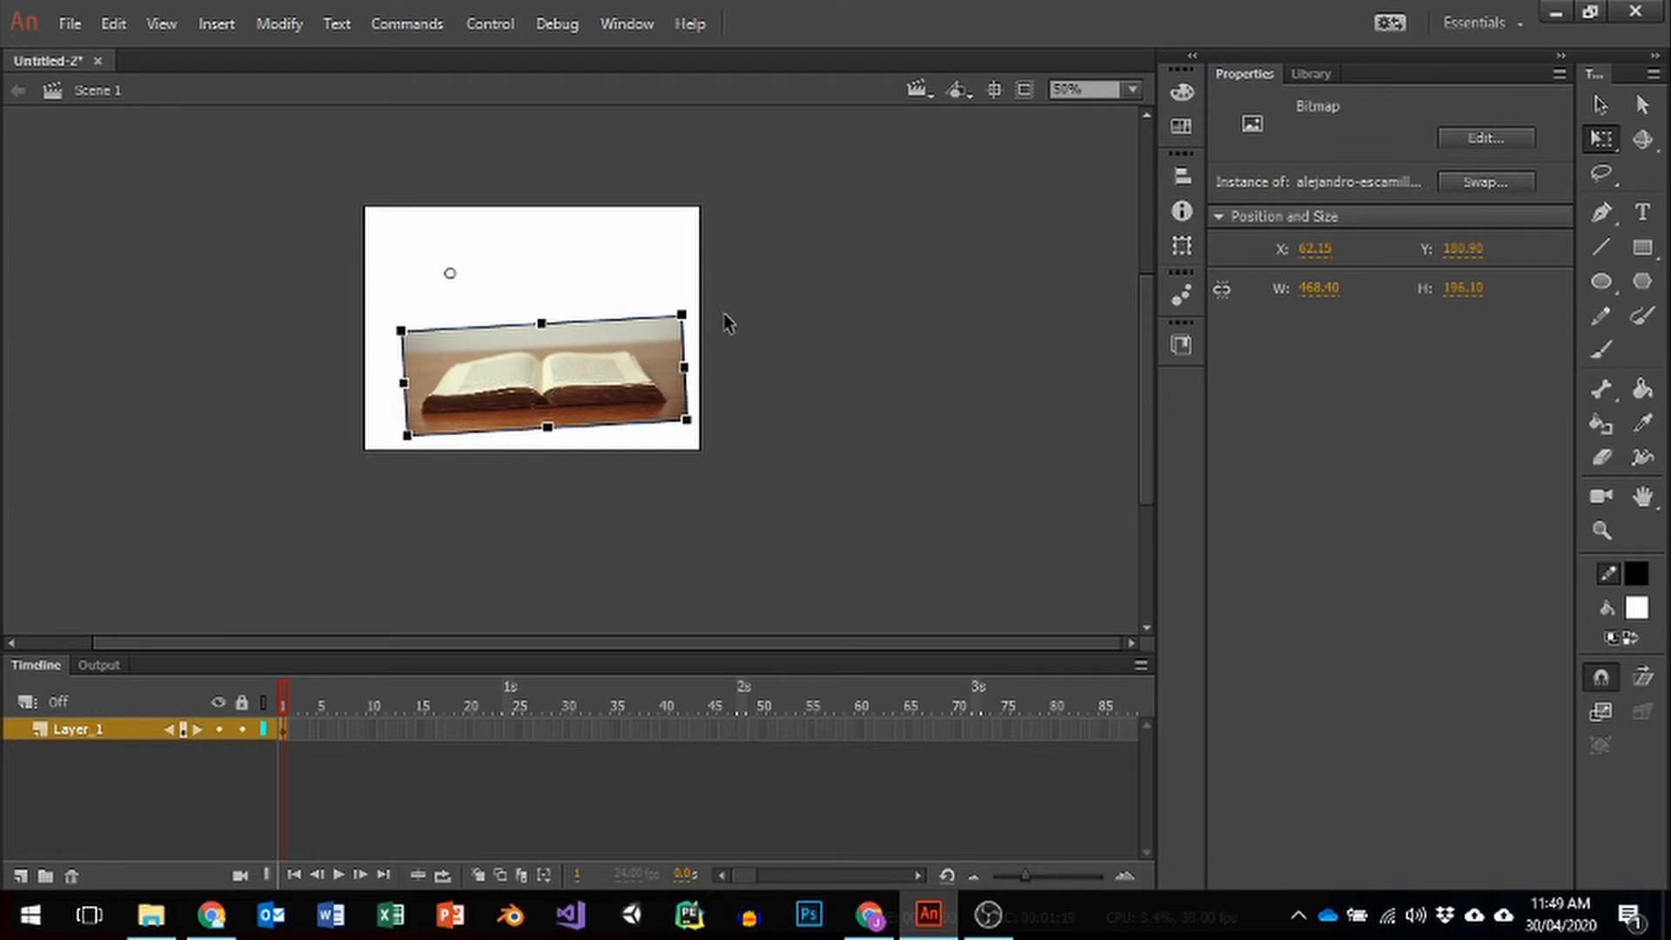
key(ctrl+z)
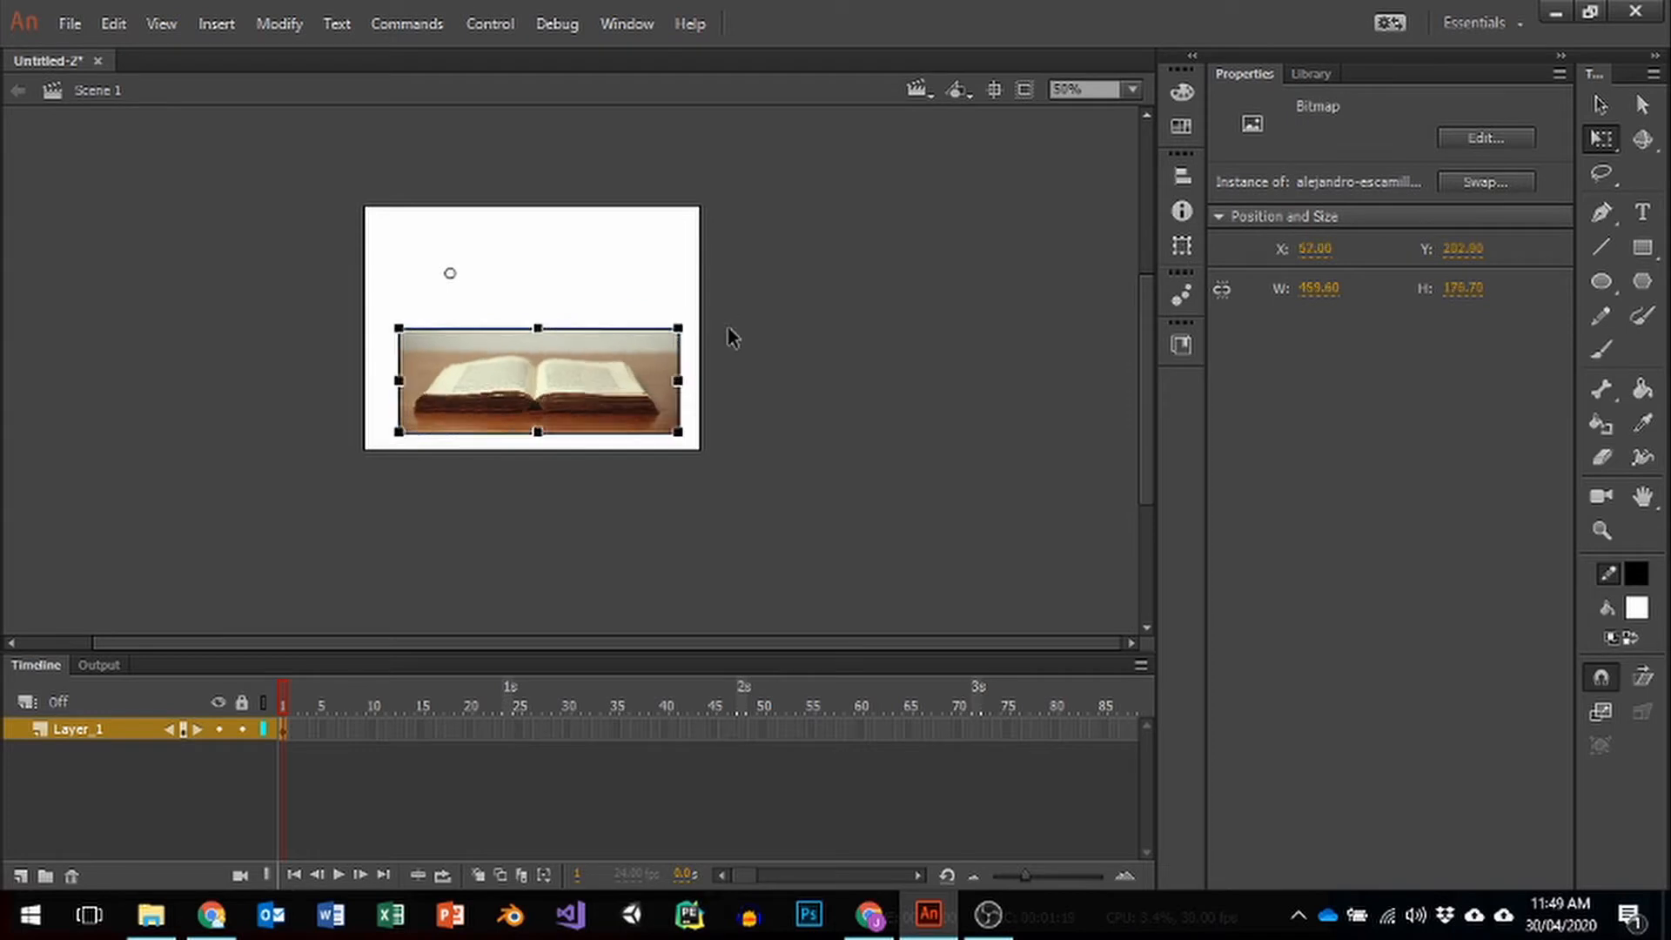
Step: Rename the image layer as Ref and lock it
double_click(89, 733)
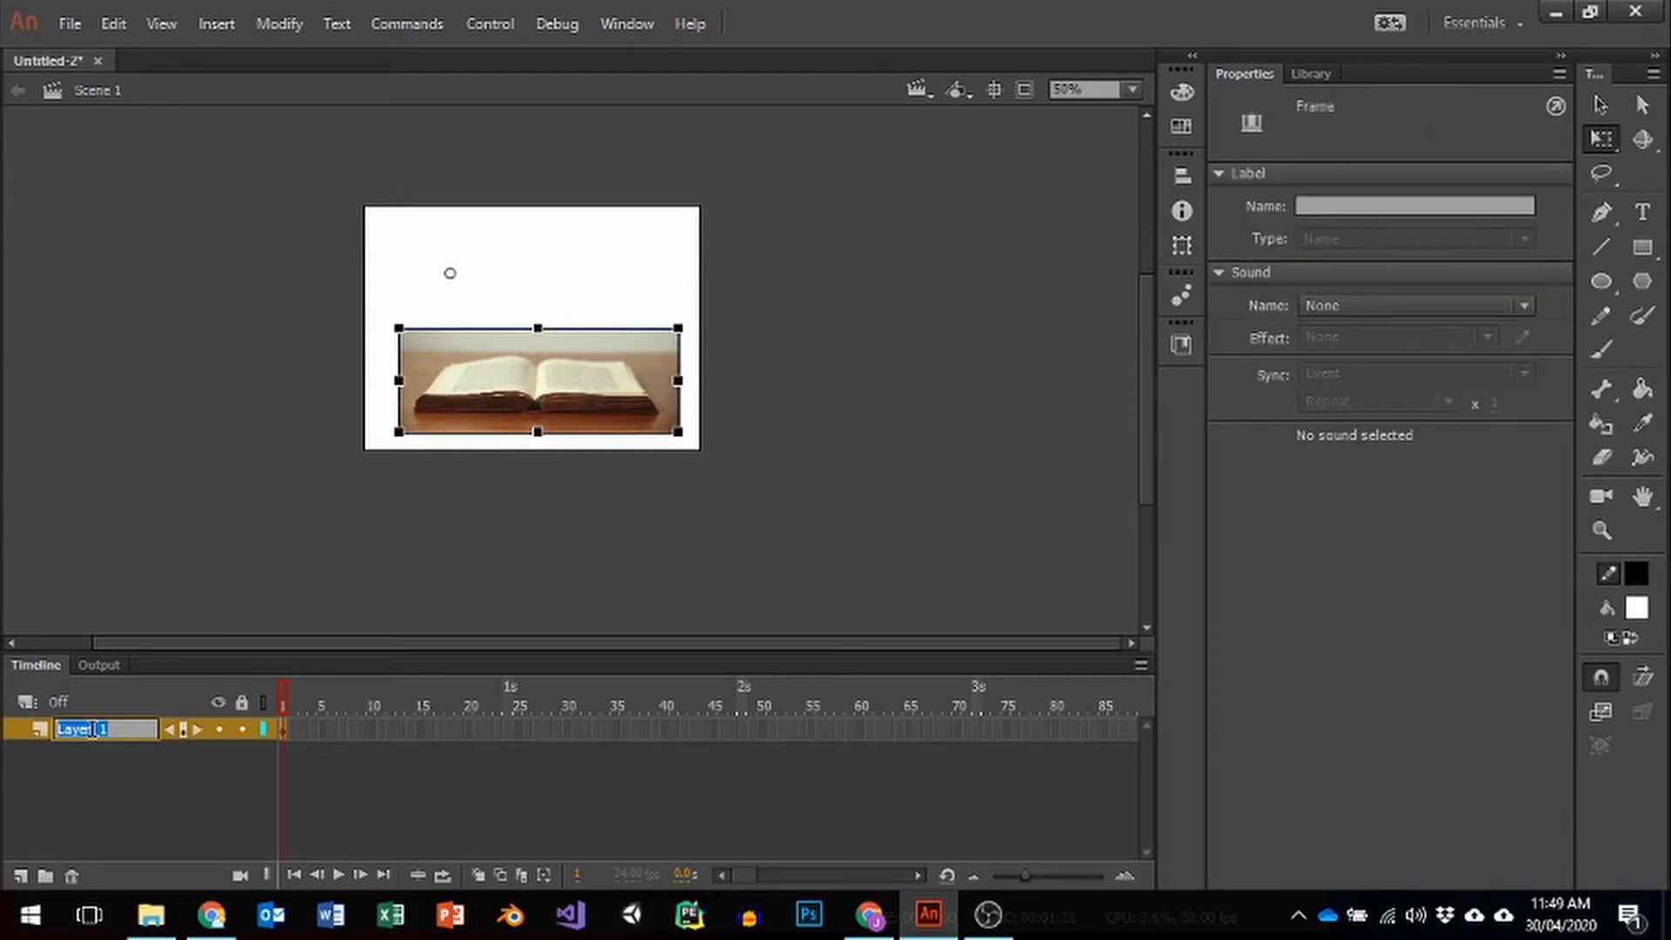
text(Ref)
click(244, 728)
click(1600, 104)
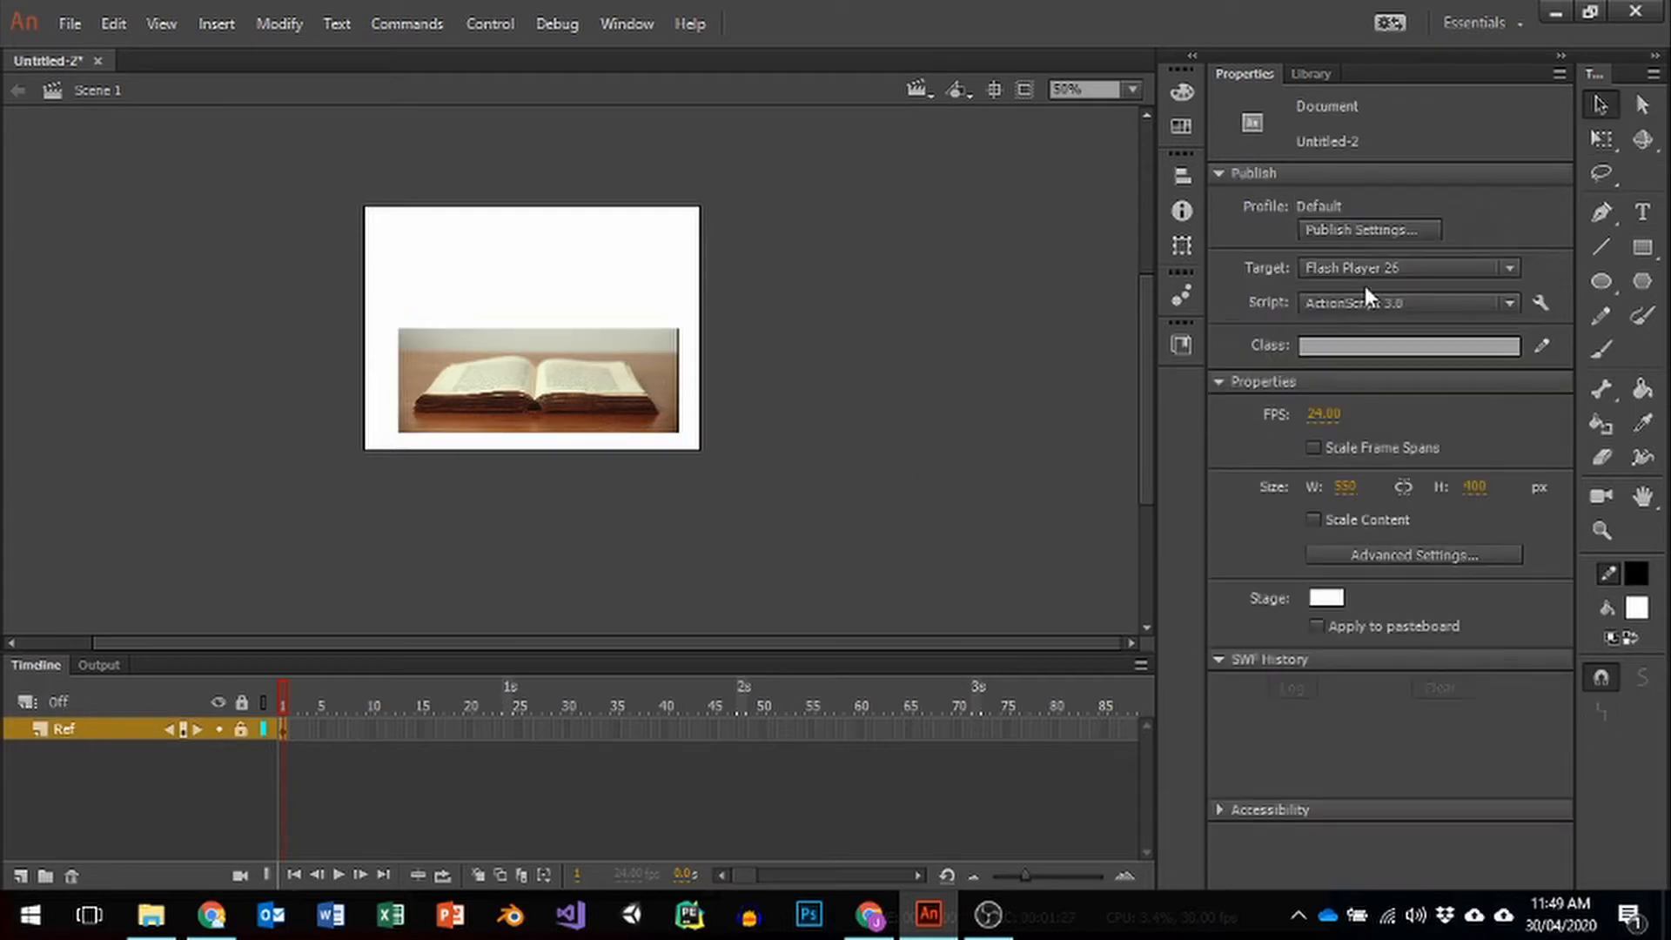
Step: Add two layers above Ref, naming the lower one Book and the upper one Page Turn
click(19, 880)
click(19, 879)
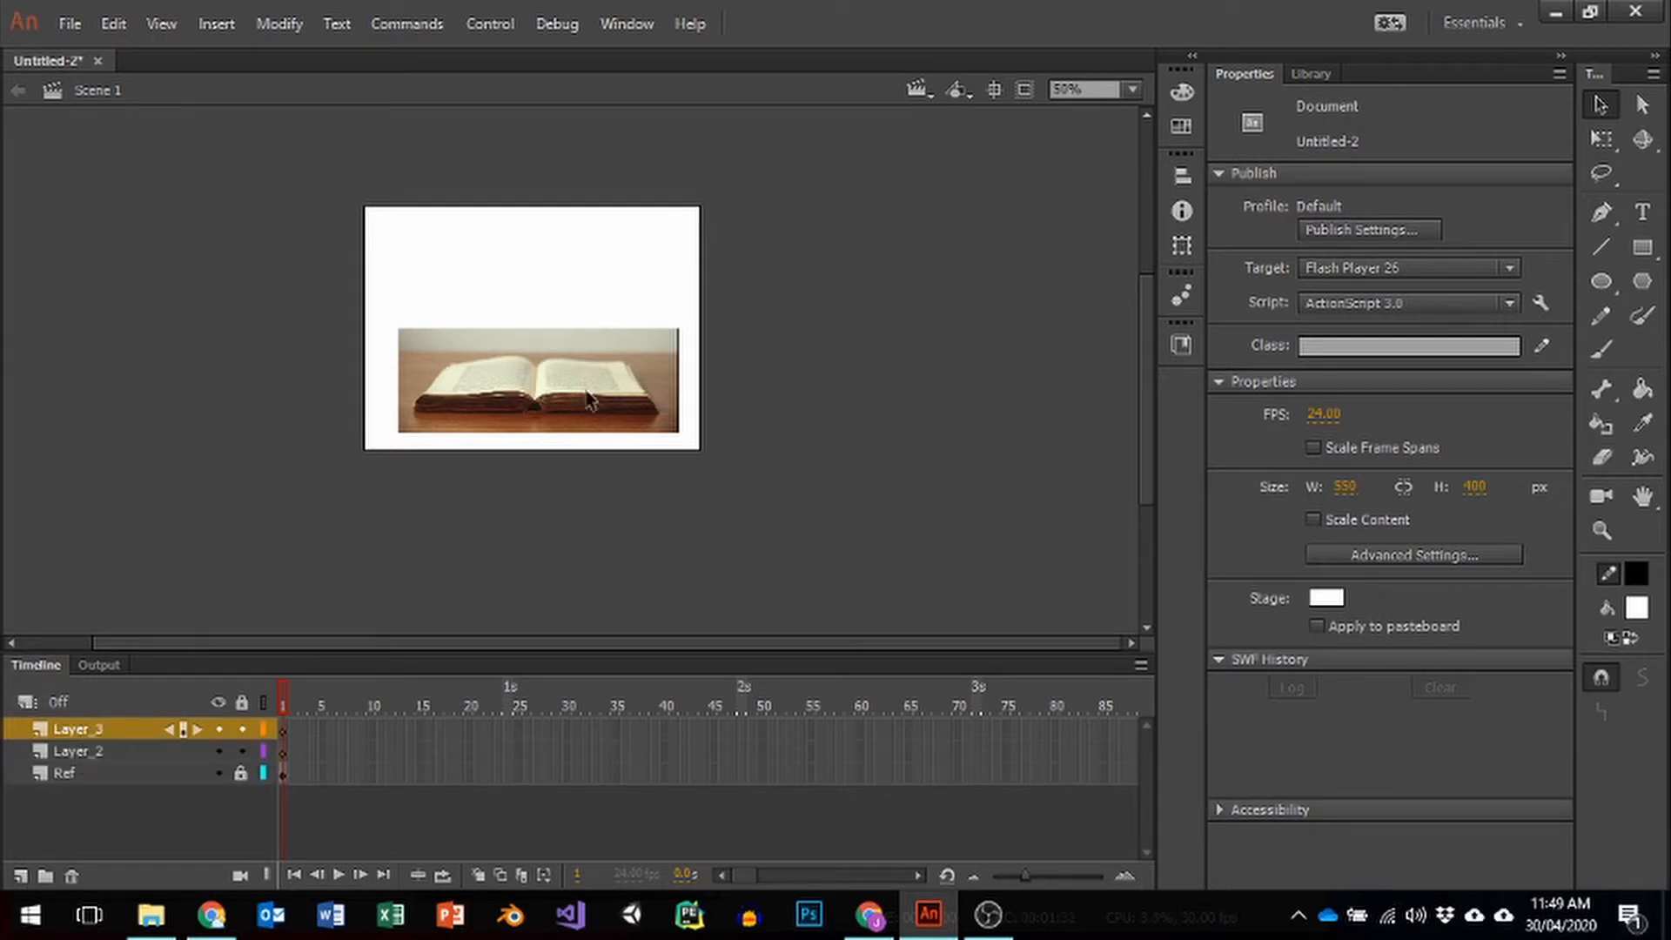
scroll(582, 353, up, 2)
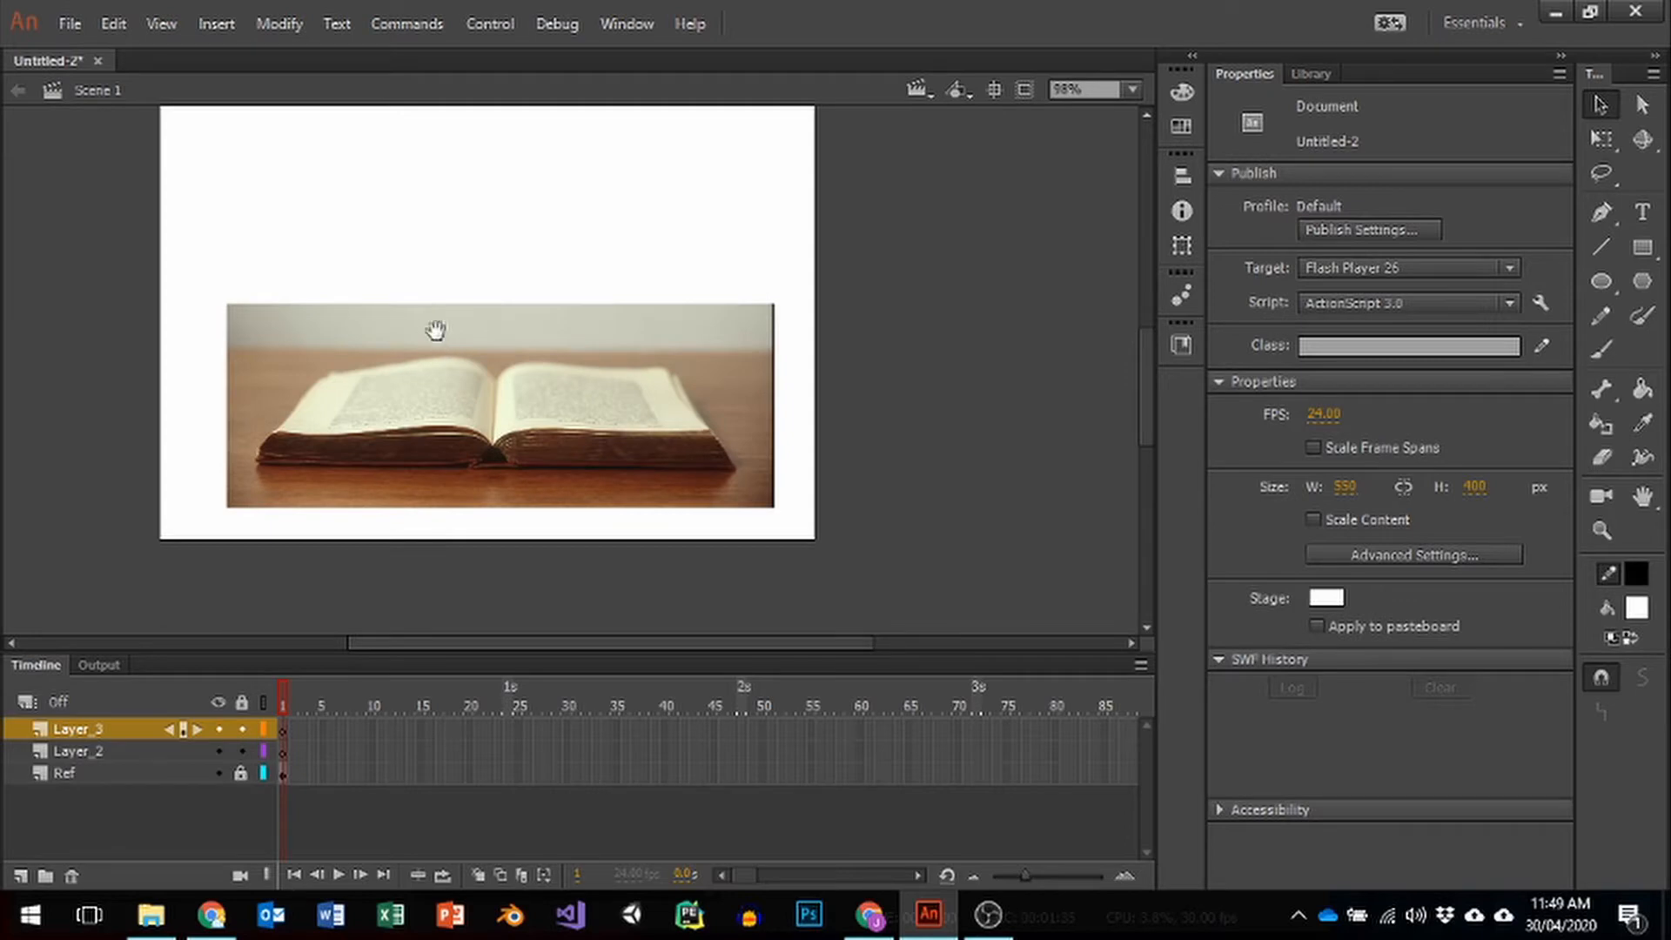
drag(396, 275, 480, 327)
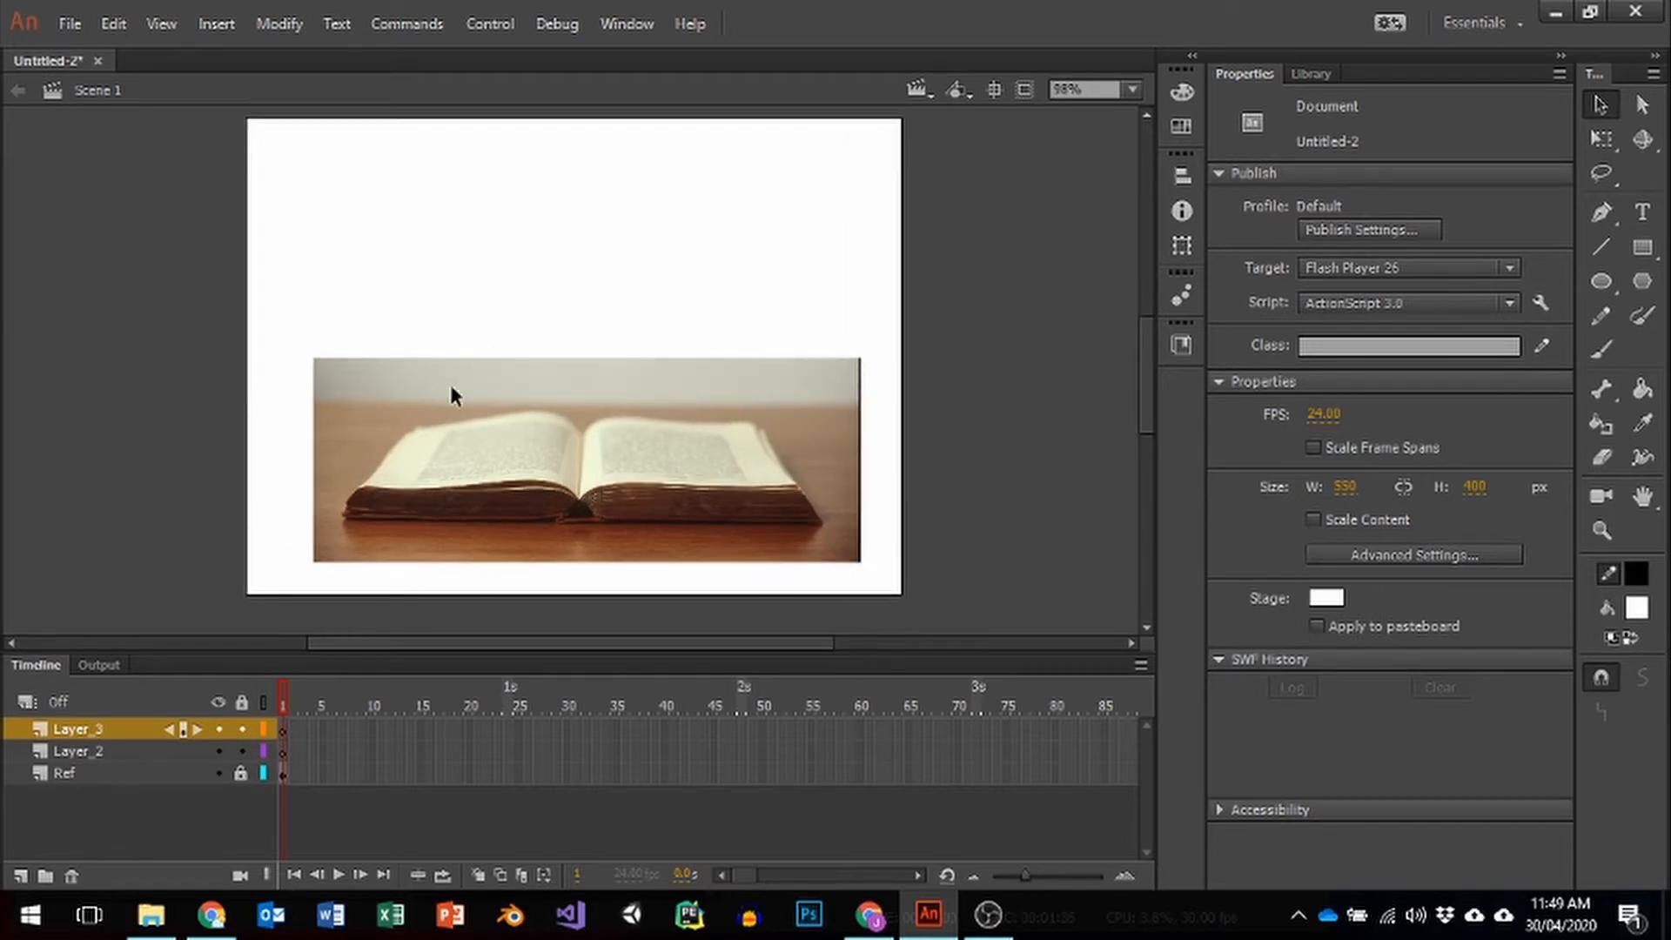
click(76, 752)
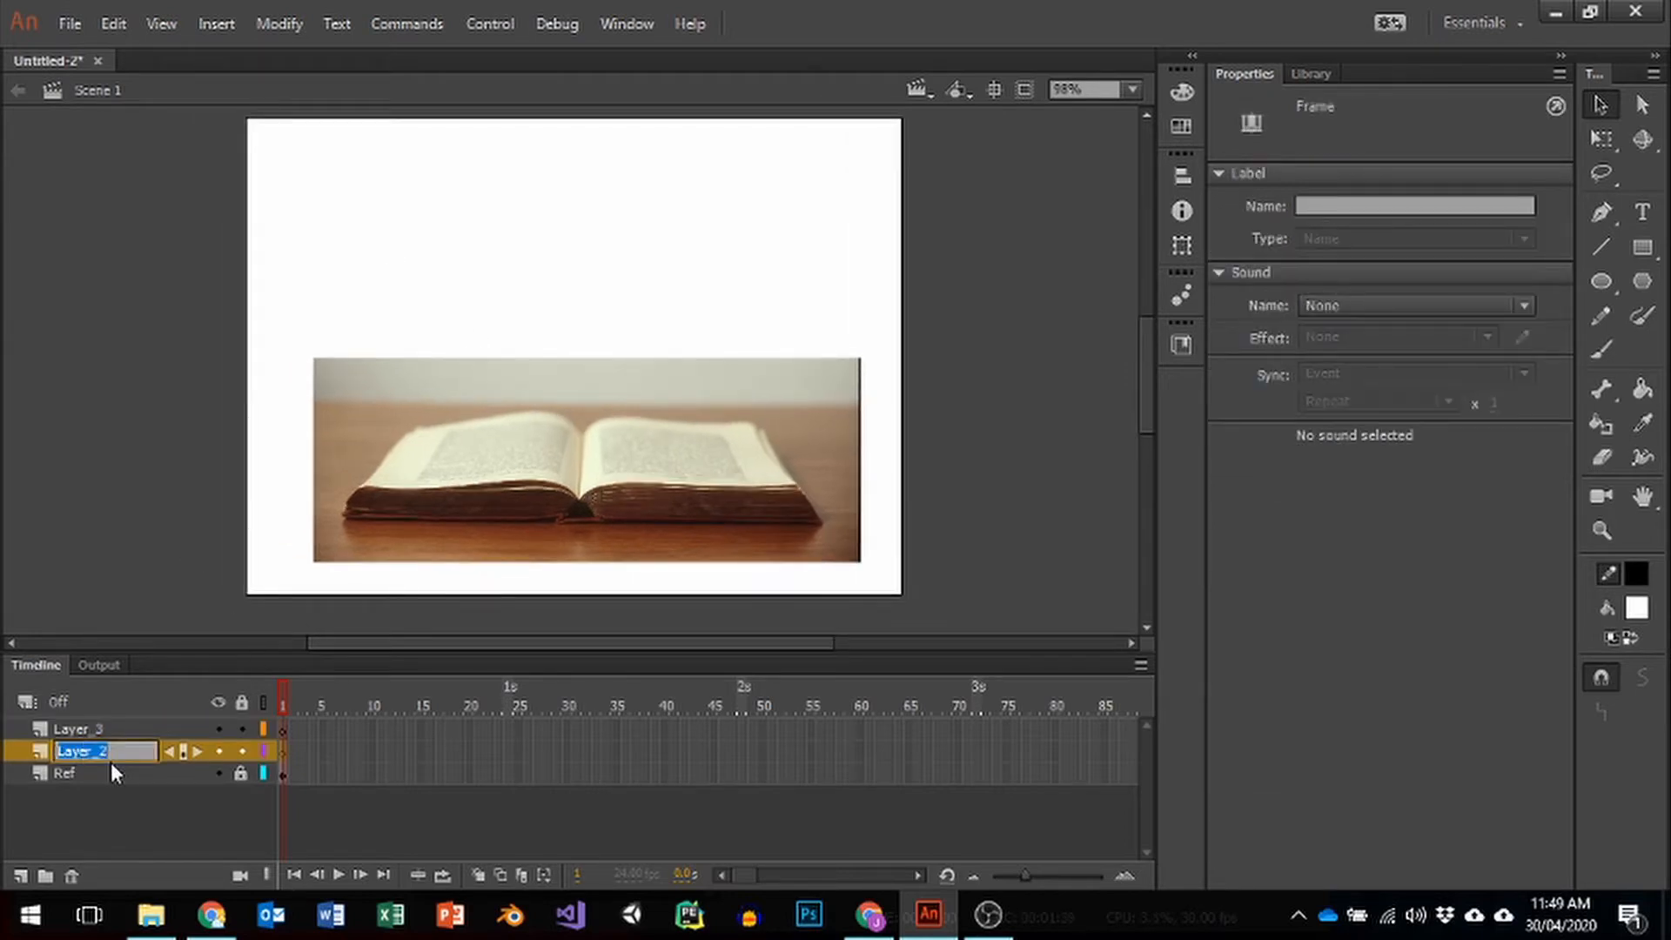
text(Book)
double_click(88, 721)
text(Poc)
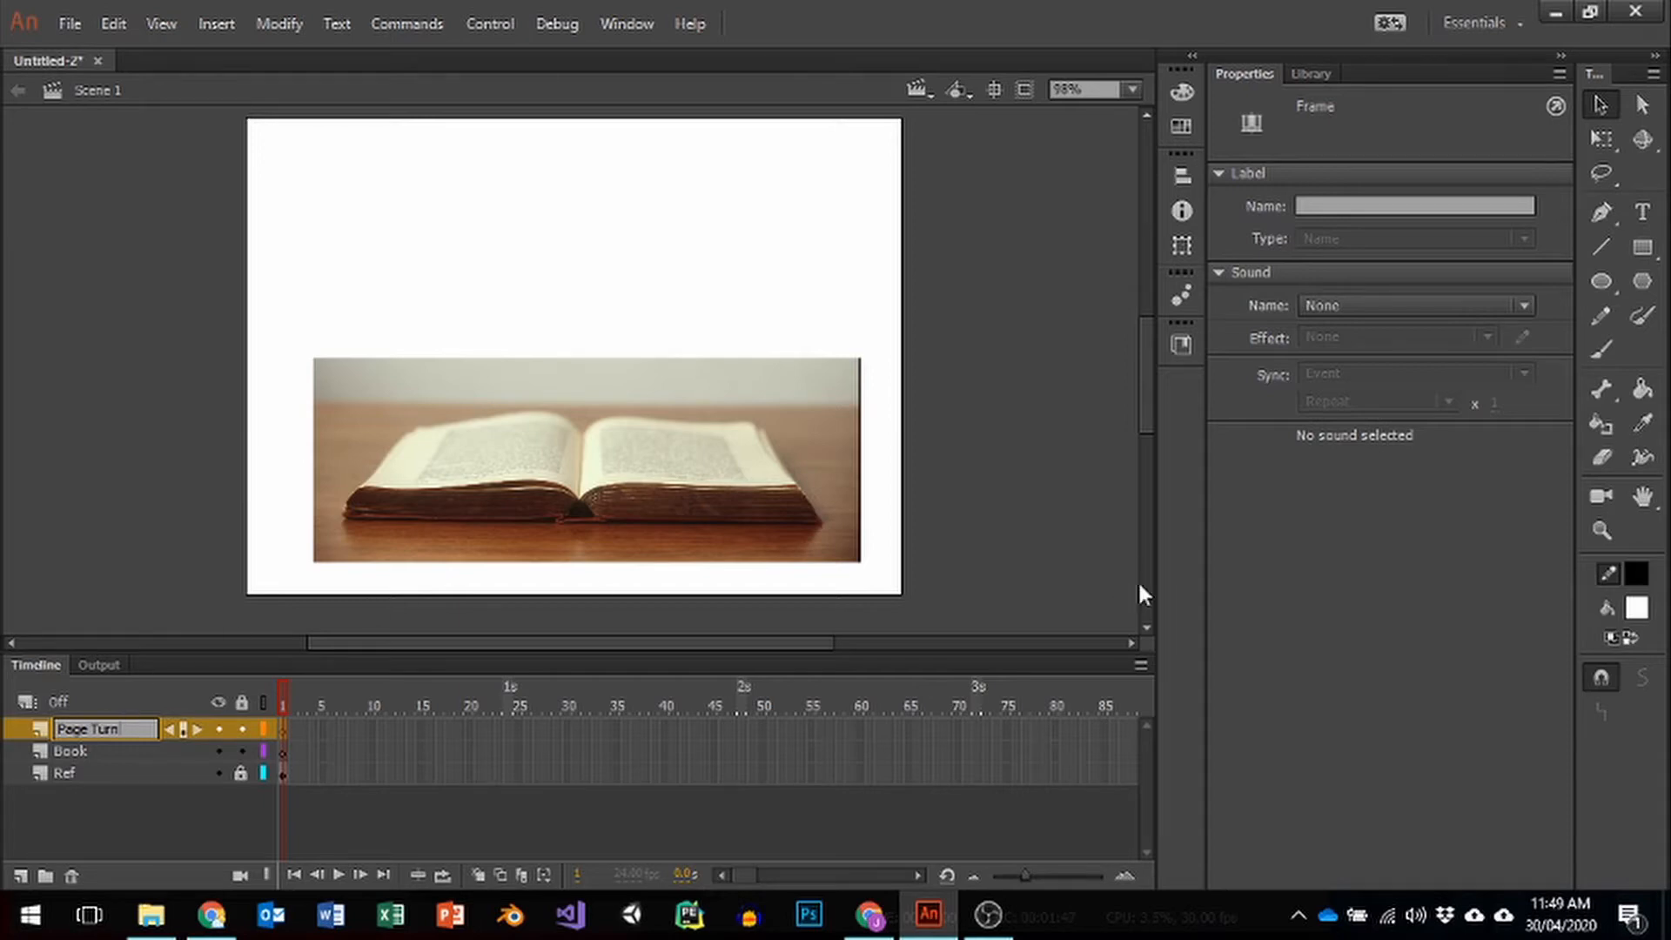
Step: Trace the right half's page edges and cover with the Paint Brush tool on the Book layer, using a 1.00 black stroke
click(1633, 311)
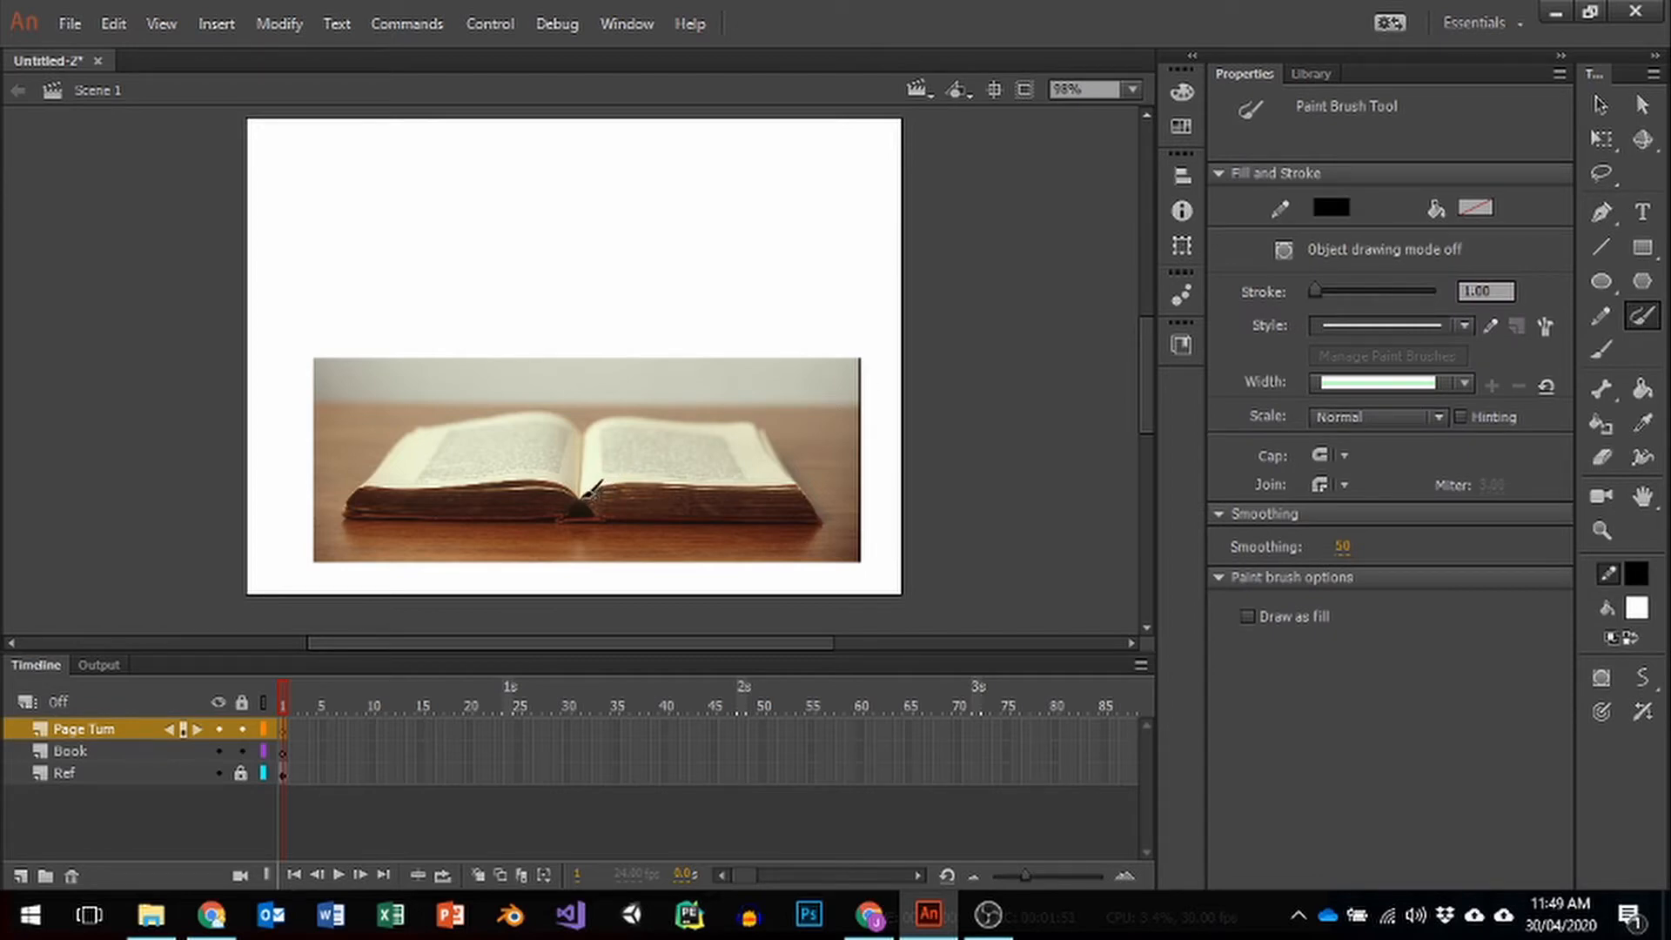
click(83, 754)
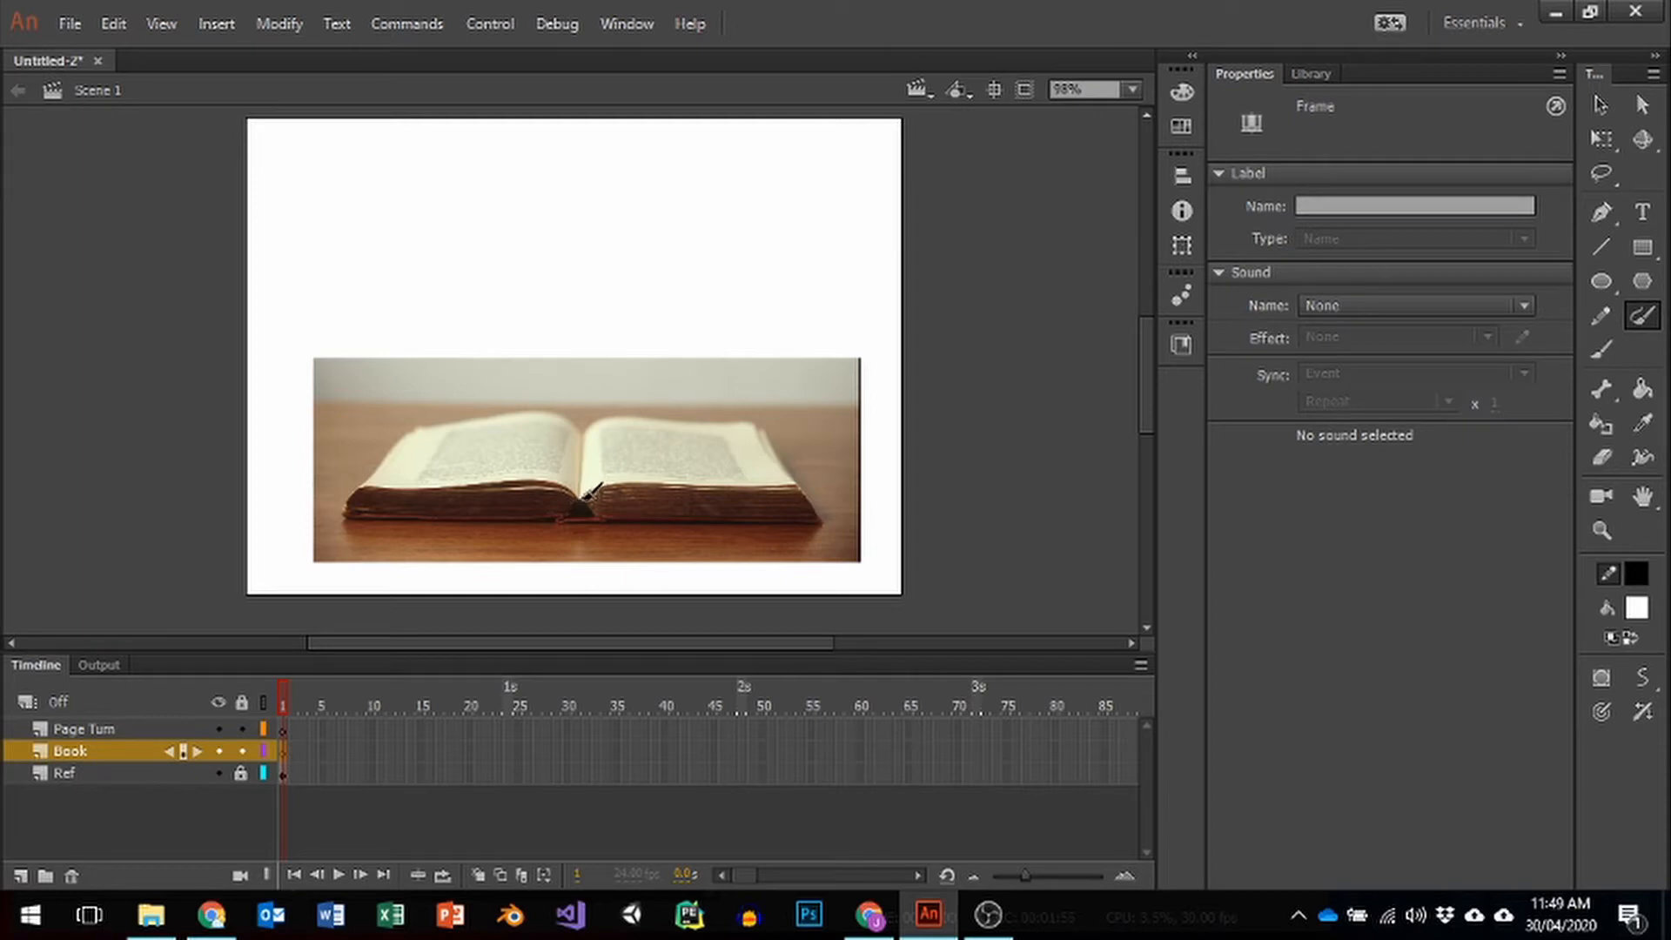
drag(586, 495, 799, 486)
drag(616, 494, 796, 493)
drag(596, 512, 805, 504)
drag(597, 507, 823, 526)
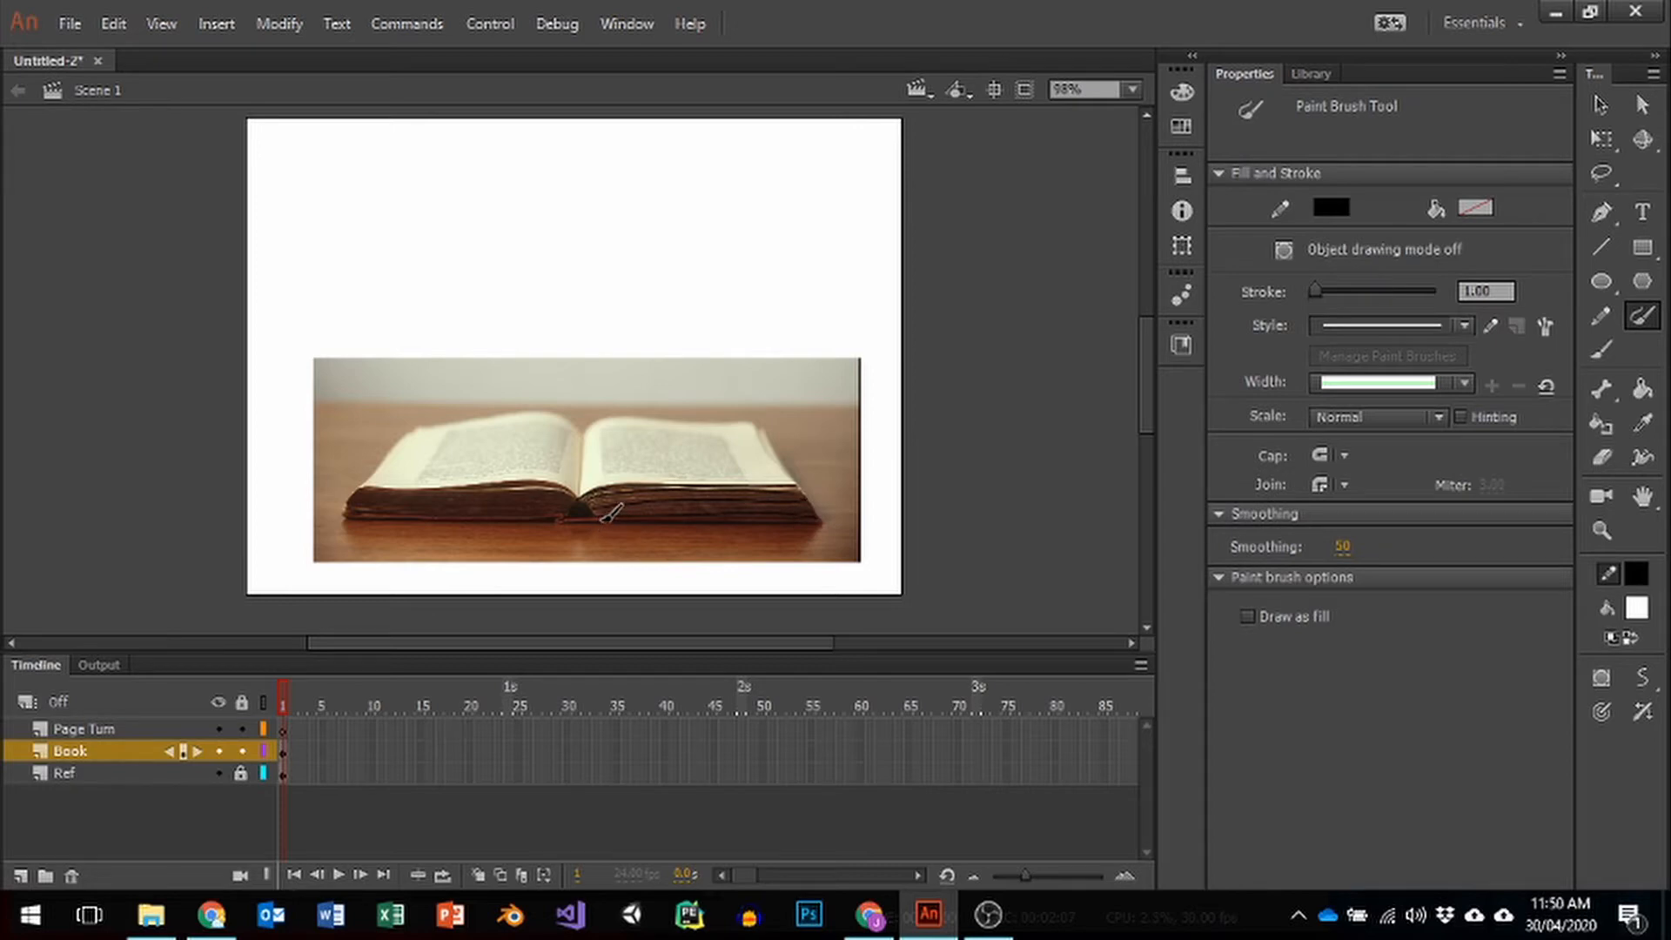
drag(598, 524, 822, 523)
Step: Trace the left half's cover and page edges, the spine, and the outline of the raised left page
drag(601, 524, 339, 512)
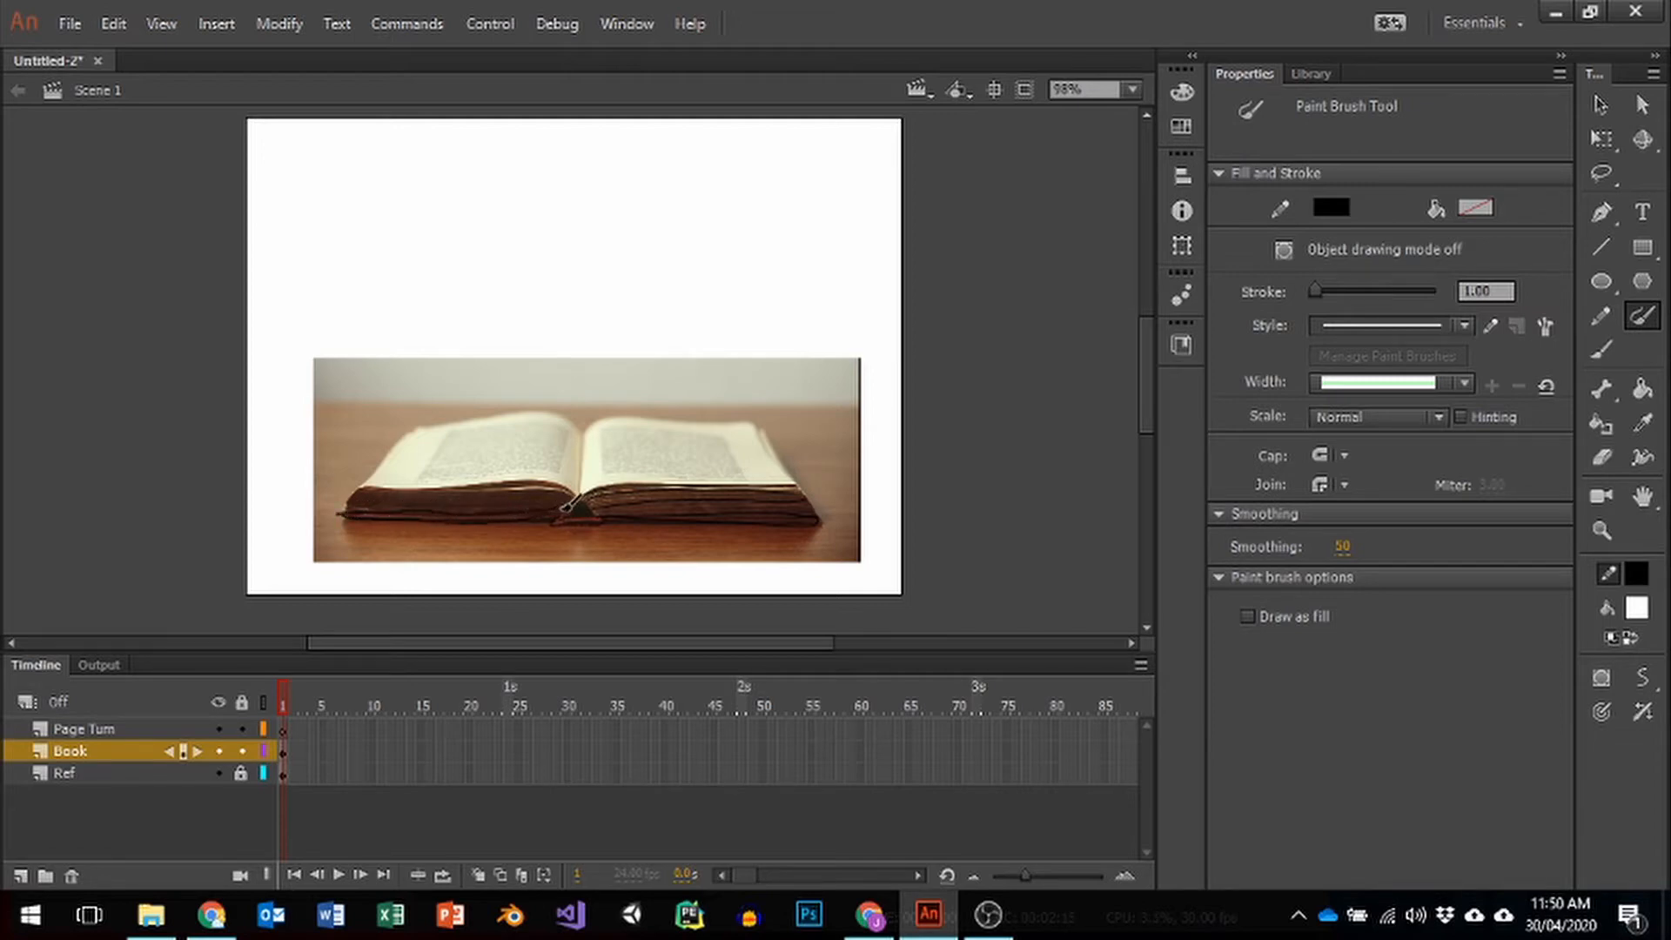
drag(567, 519, 596, 519)
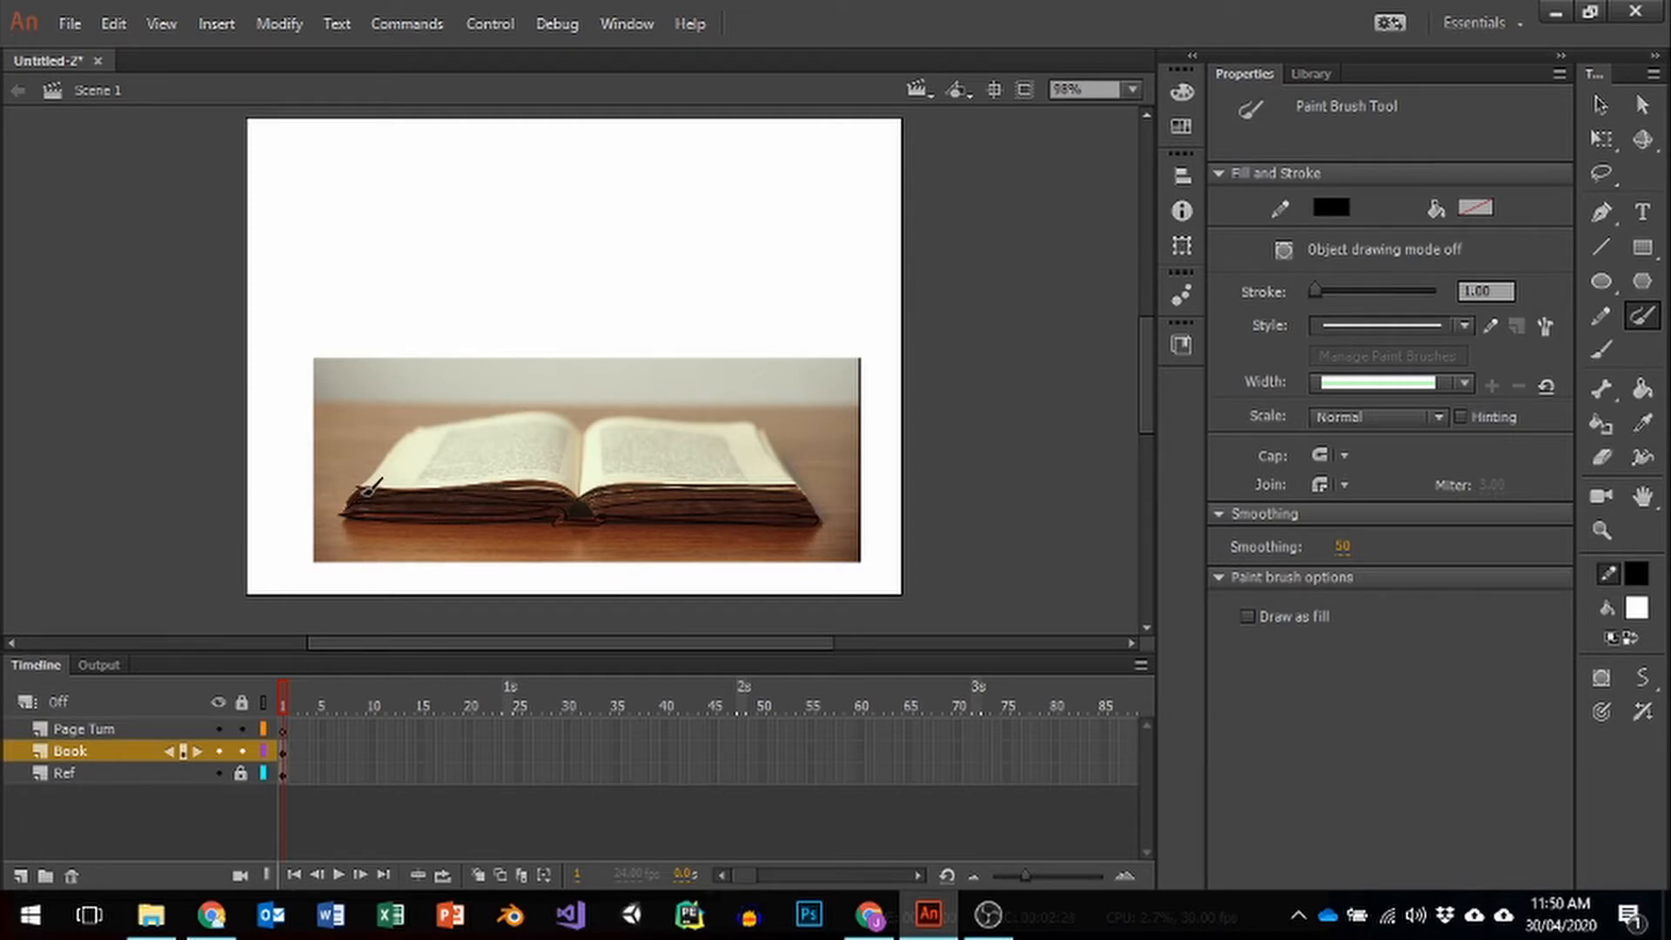
drag(409, 434, 573, 419)
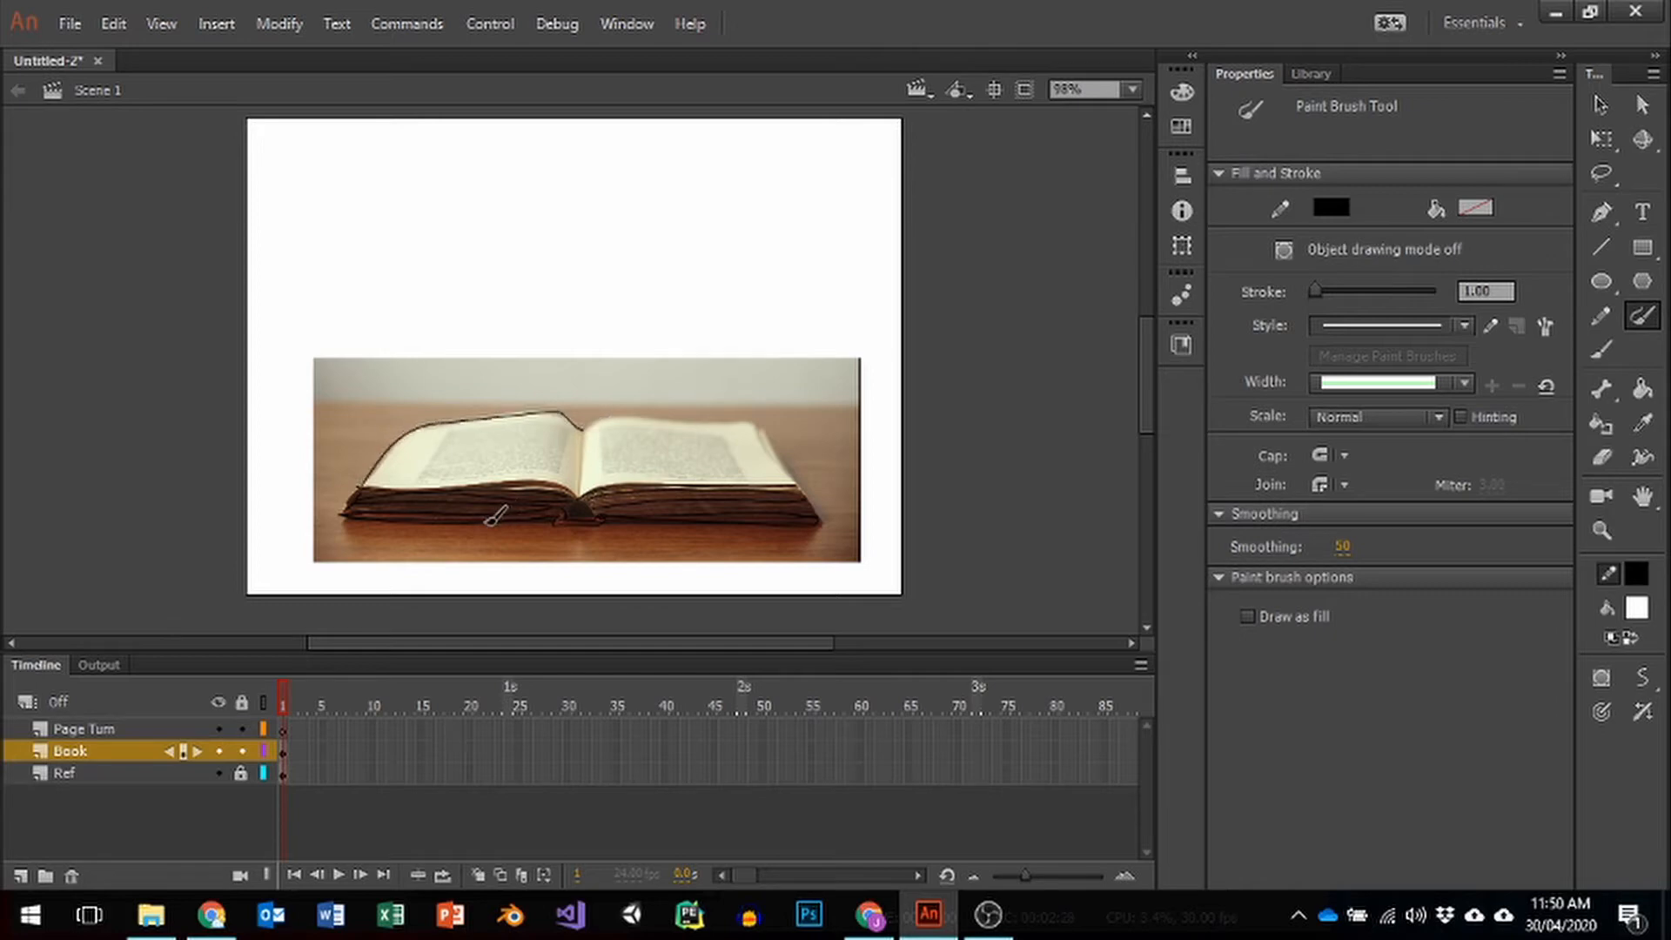
key(ctrl+z)
mouse_move(360, 485)
mouse_down()
mouse_move(419, 428)
mouse_move(542, 409)
mouse_move(574, 422)
mouse_move(577, 498)
mouse_up()
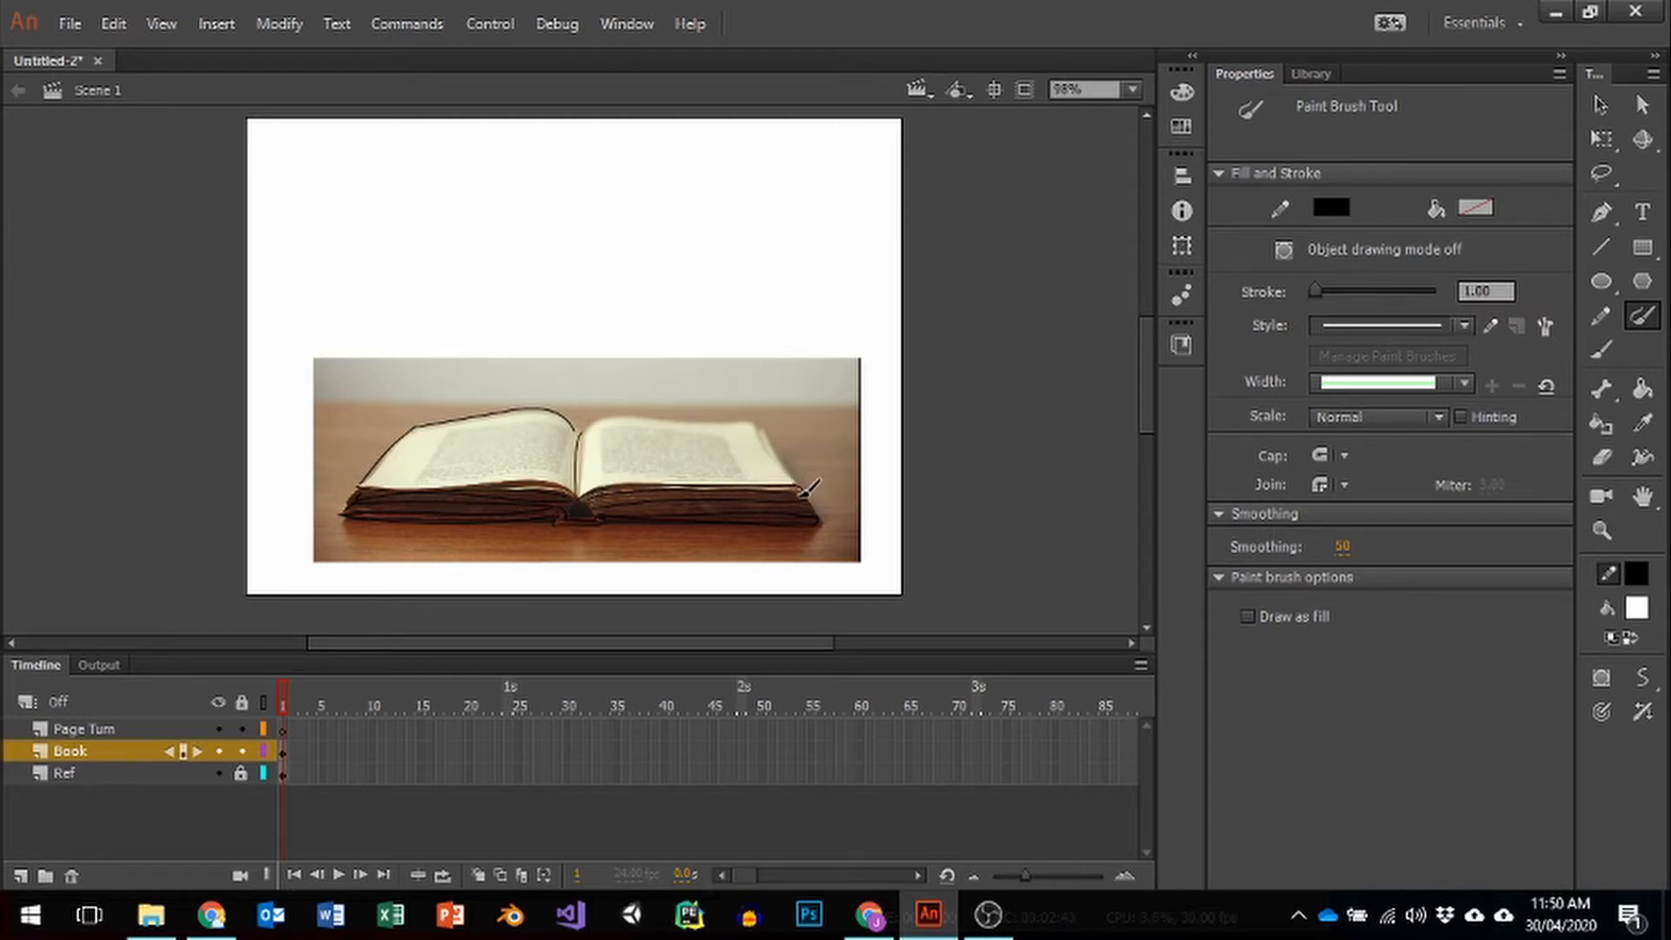
Step: Hide the Ref layer to delete the upper line of the right half's page edges, and show the layer again for painting
click(219, 773)
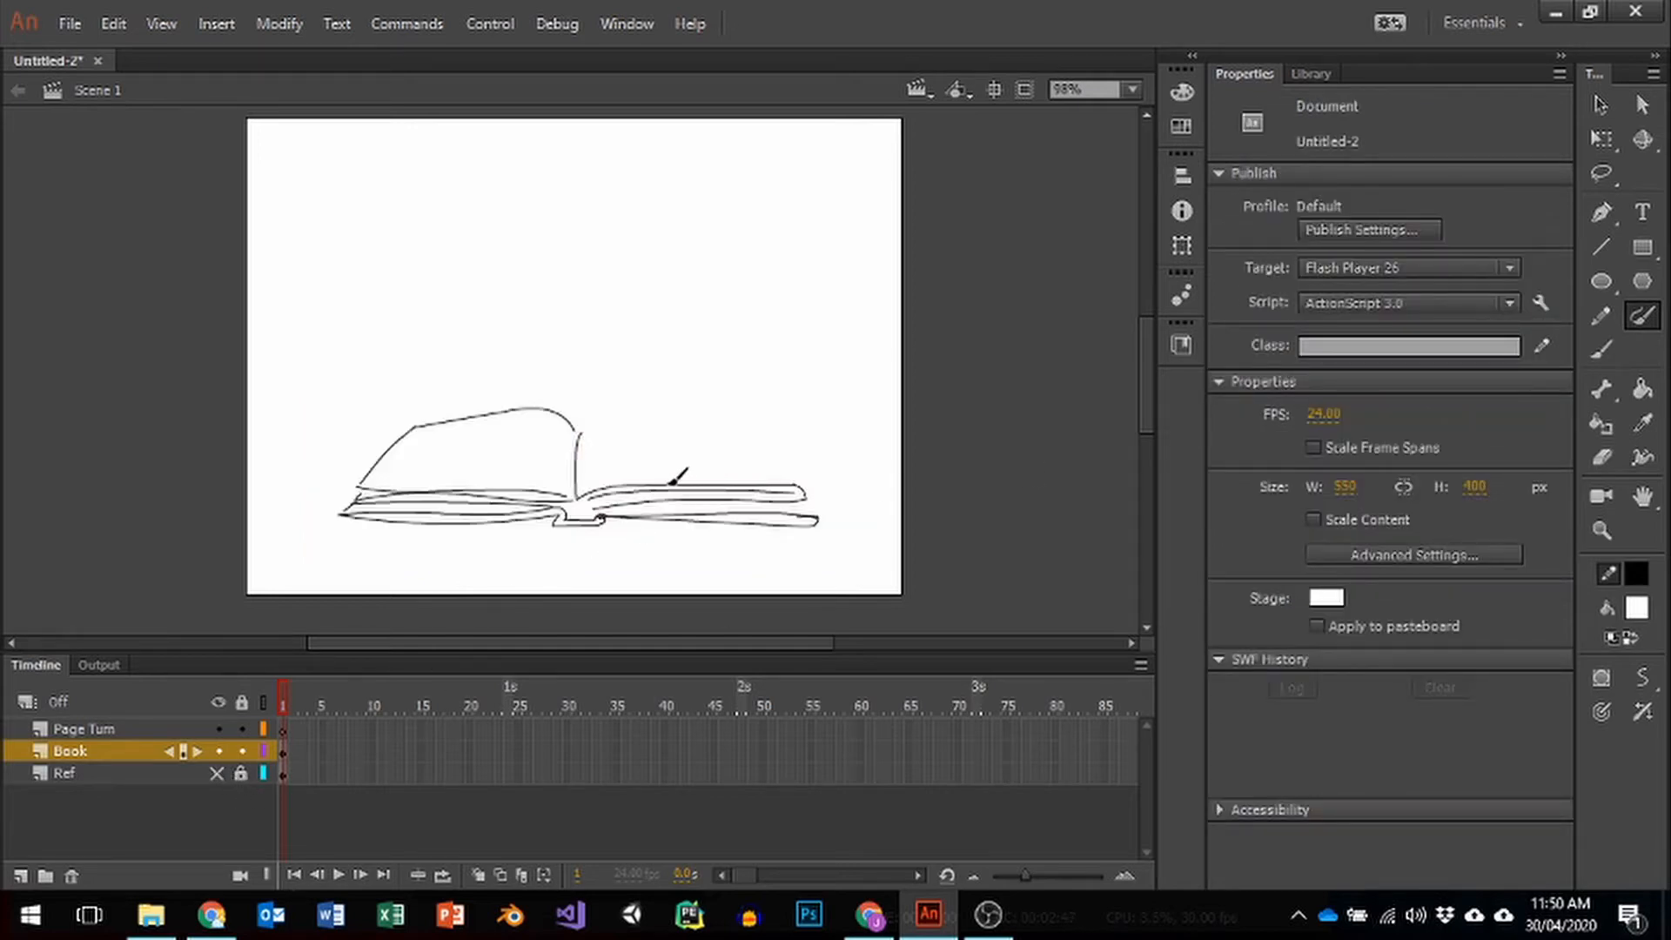
click(1605, 103)
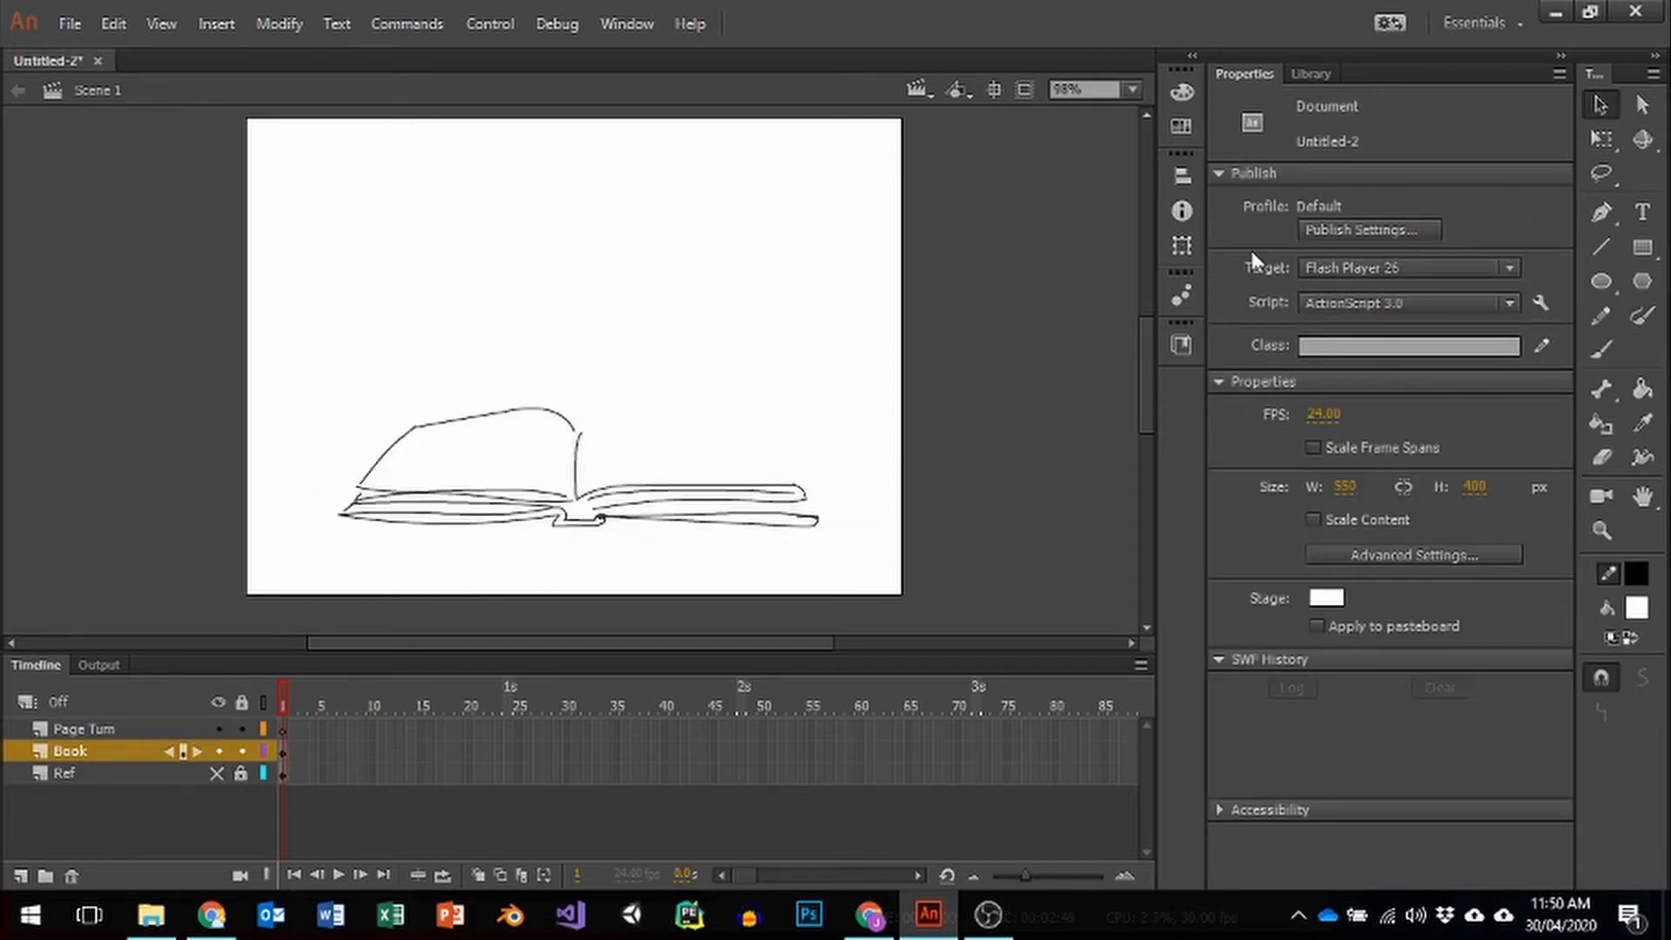
click(628, 491)
key(Delete)
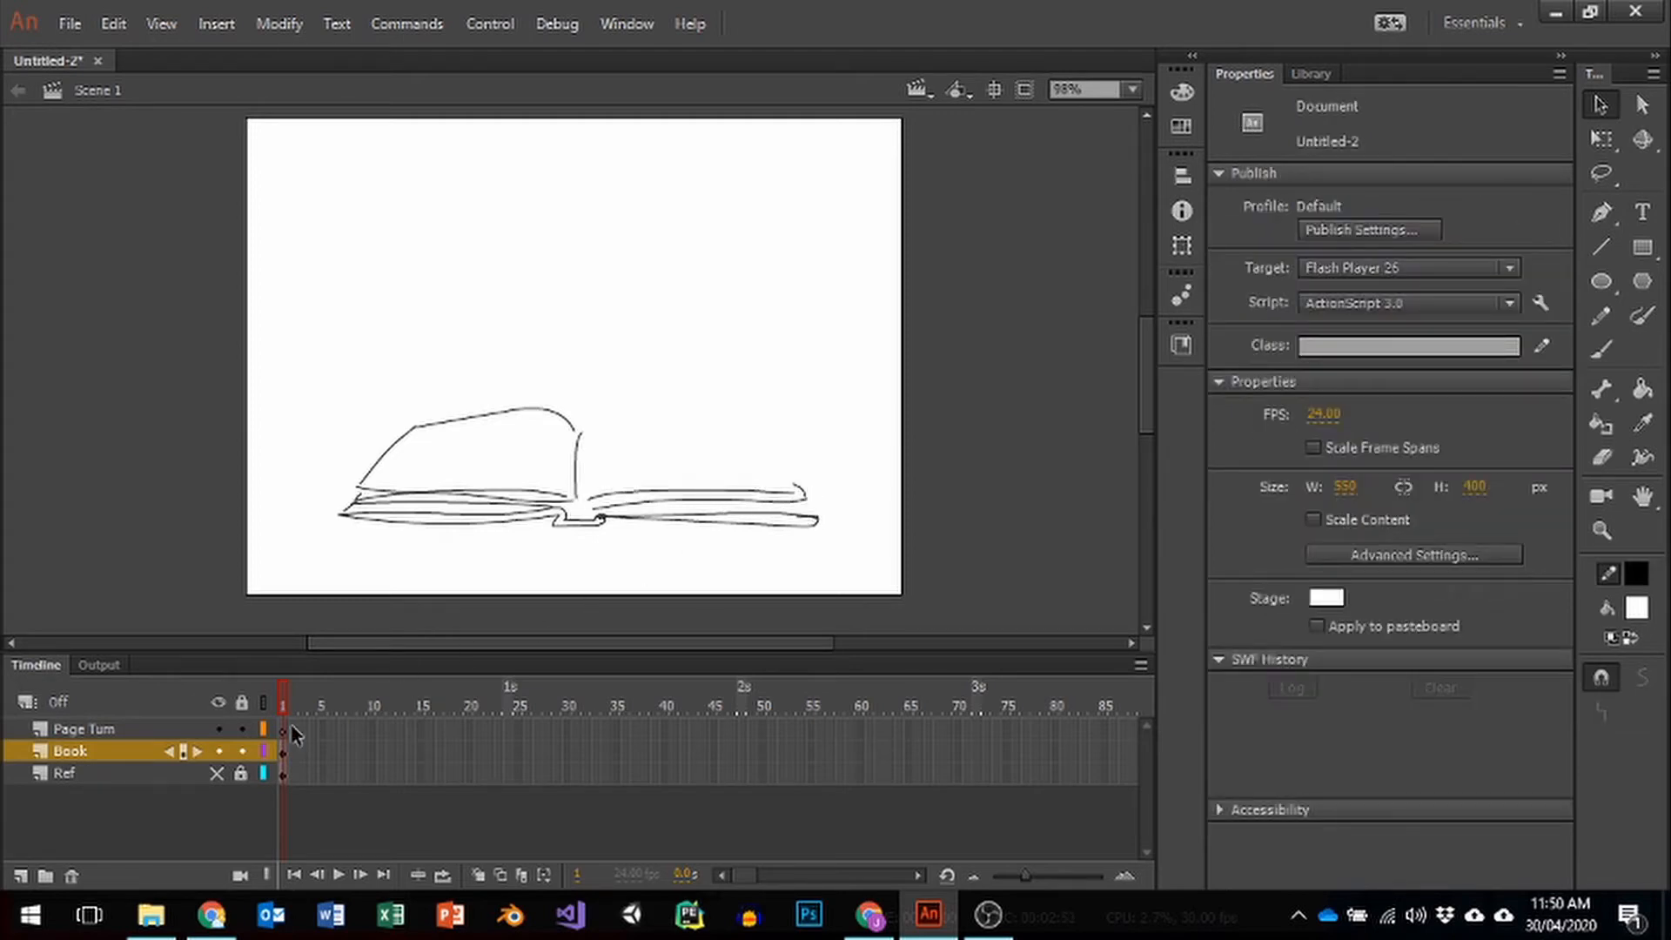
click(216, 774)
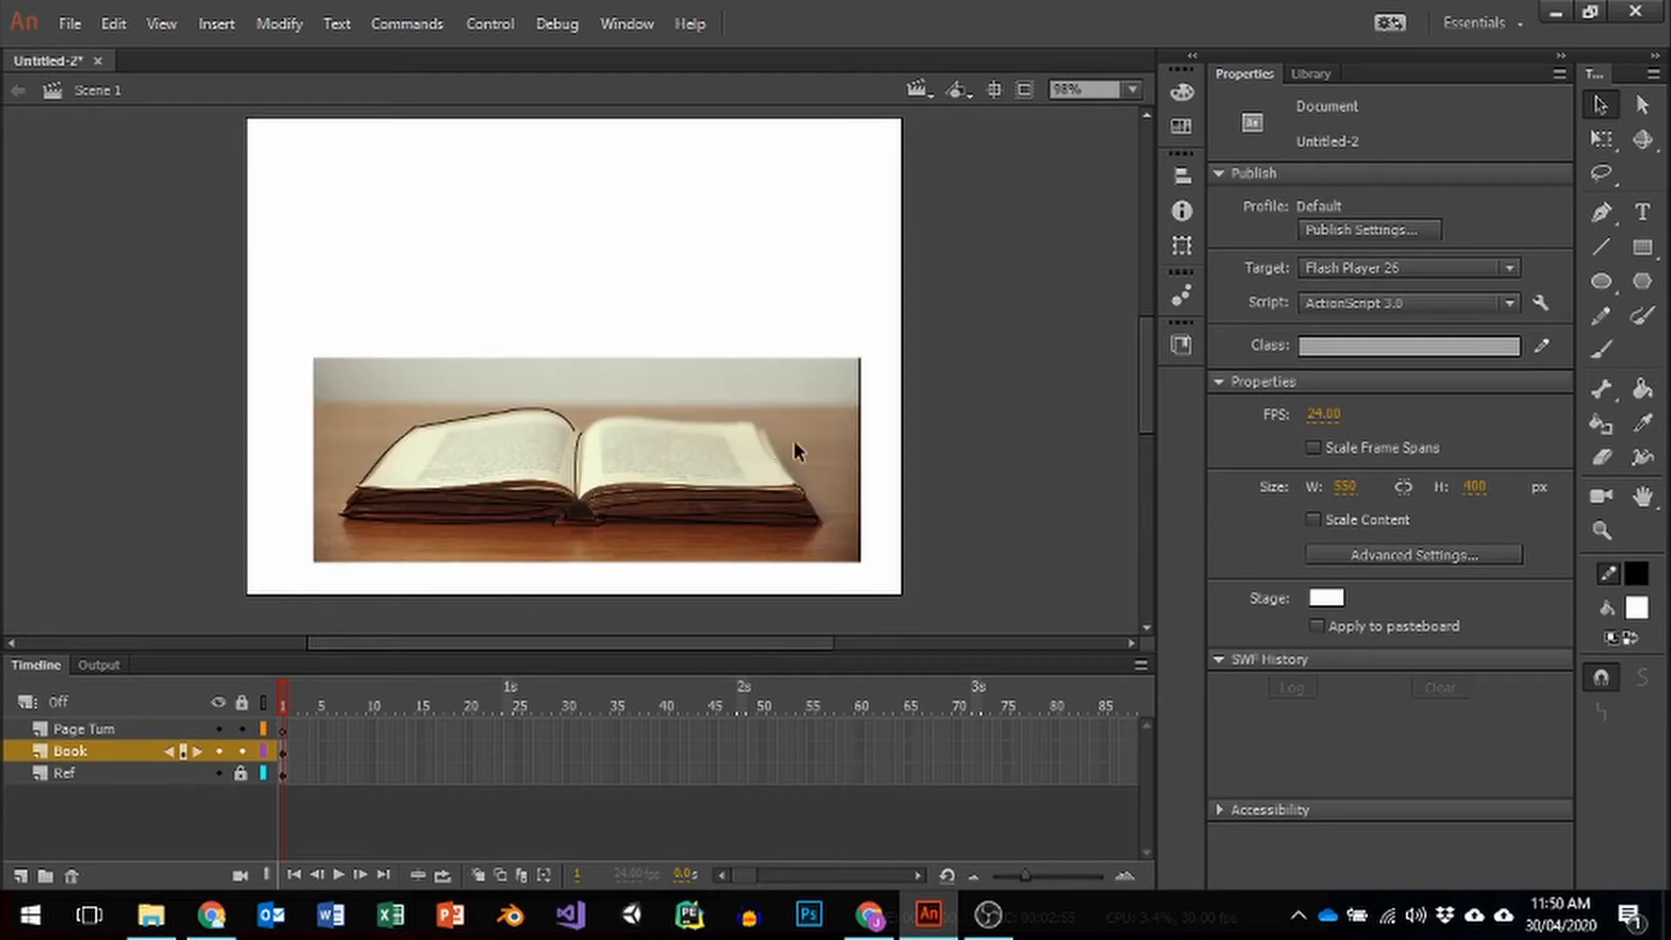
click(1636, 319)
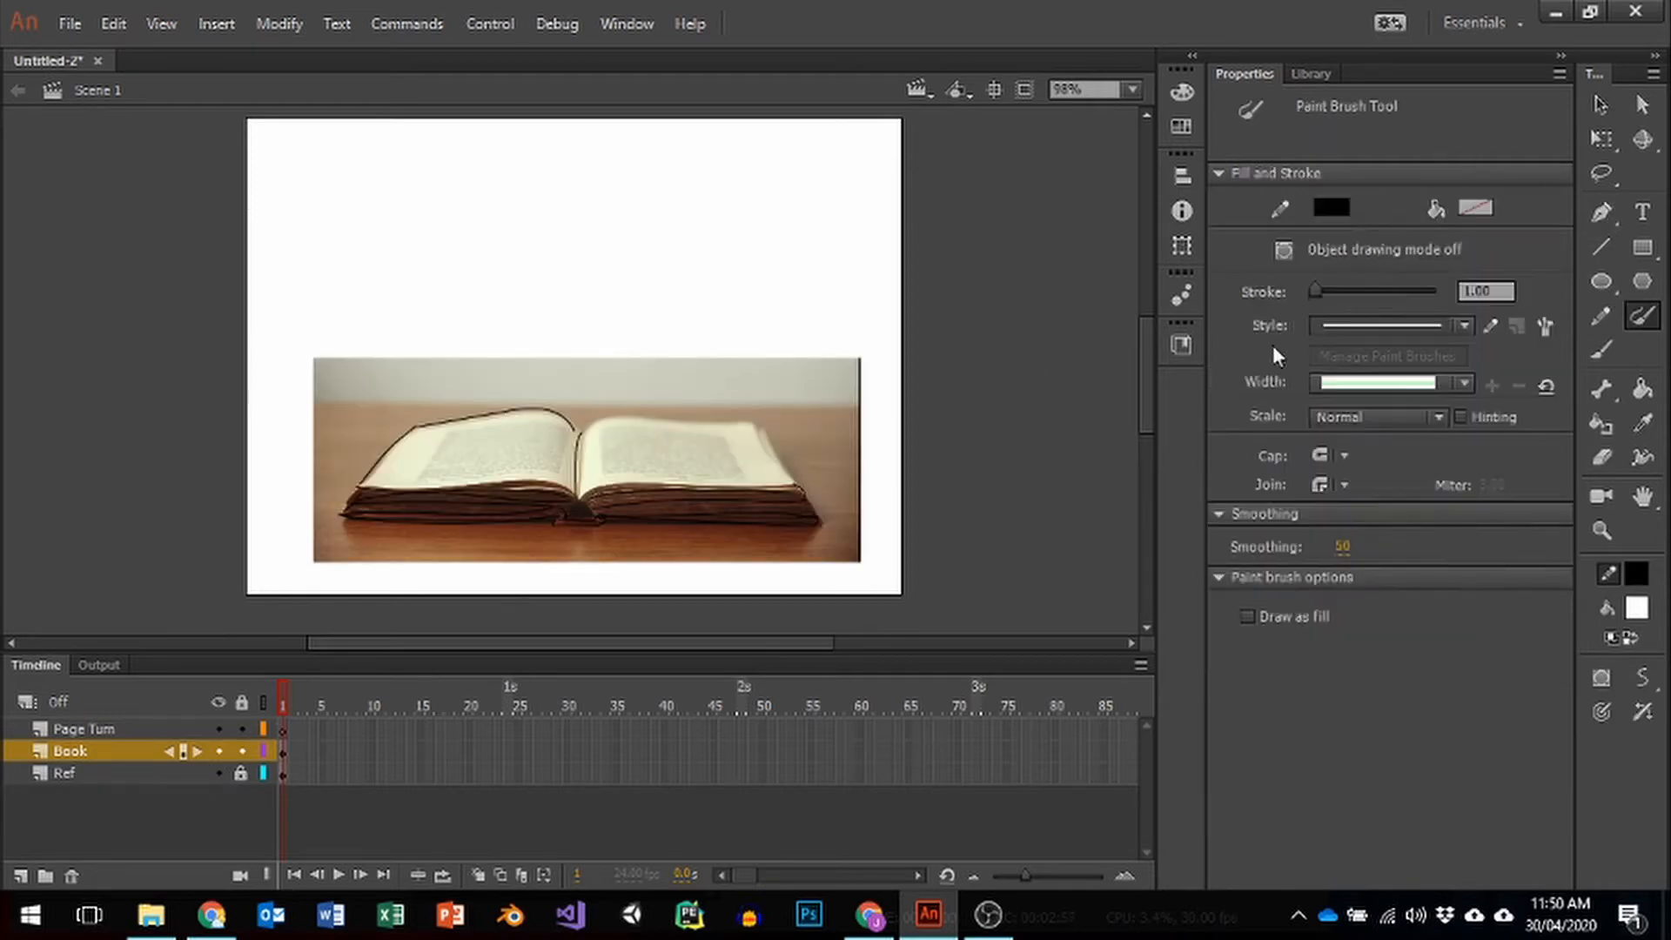
Step: Trace the outer edge and the top edge of the right page on the Book layer
drag(765, 428, 797, 486)
drag(757, 427, 581, 427)
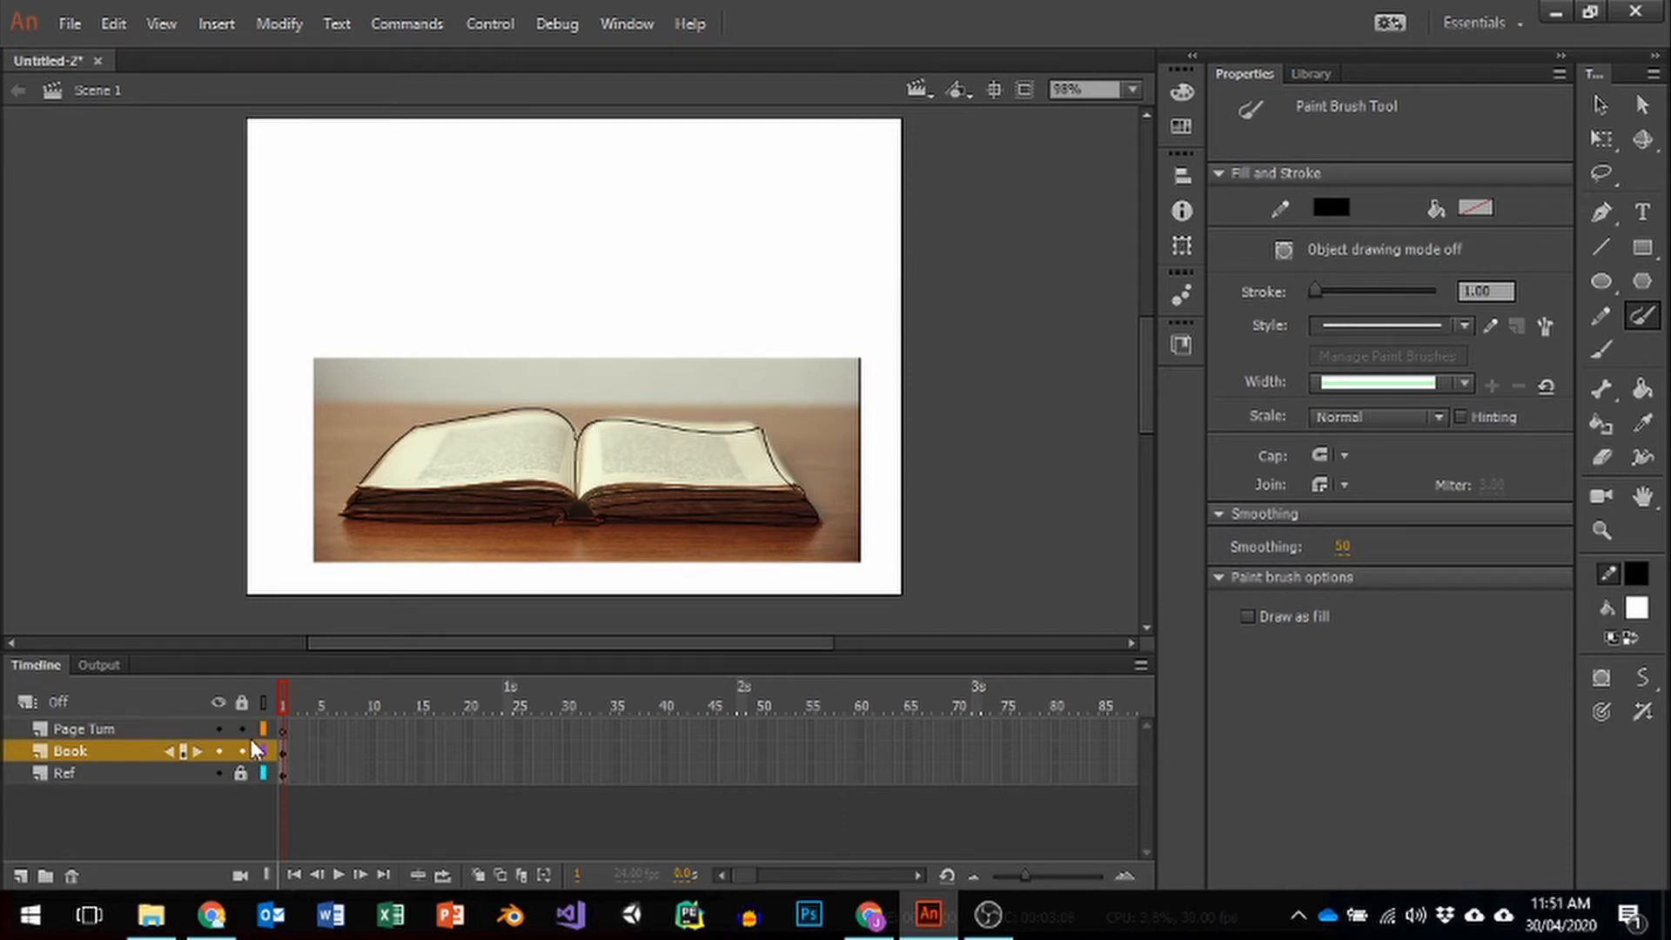
Step: Delete the top line of the right page from the Book layer
click(284, 729)
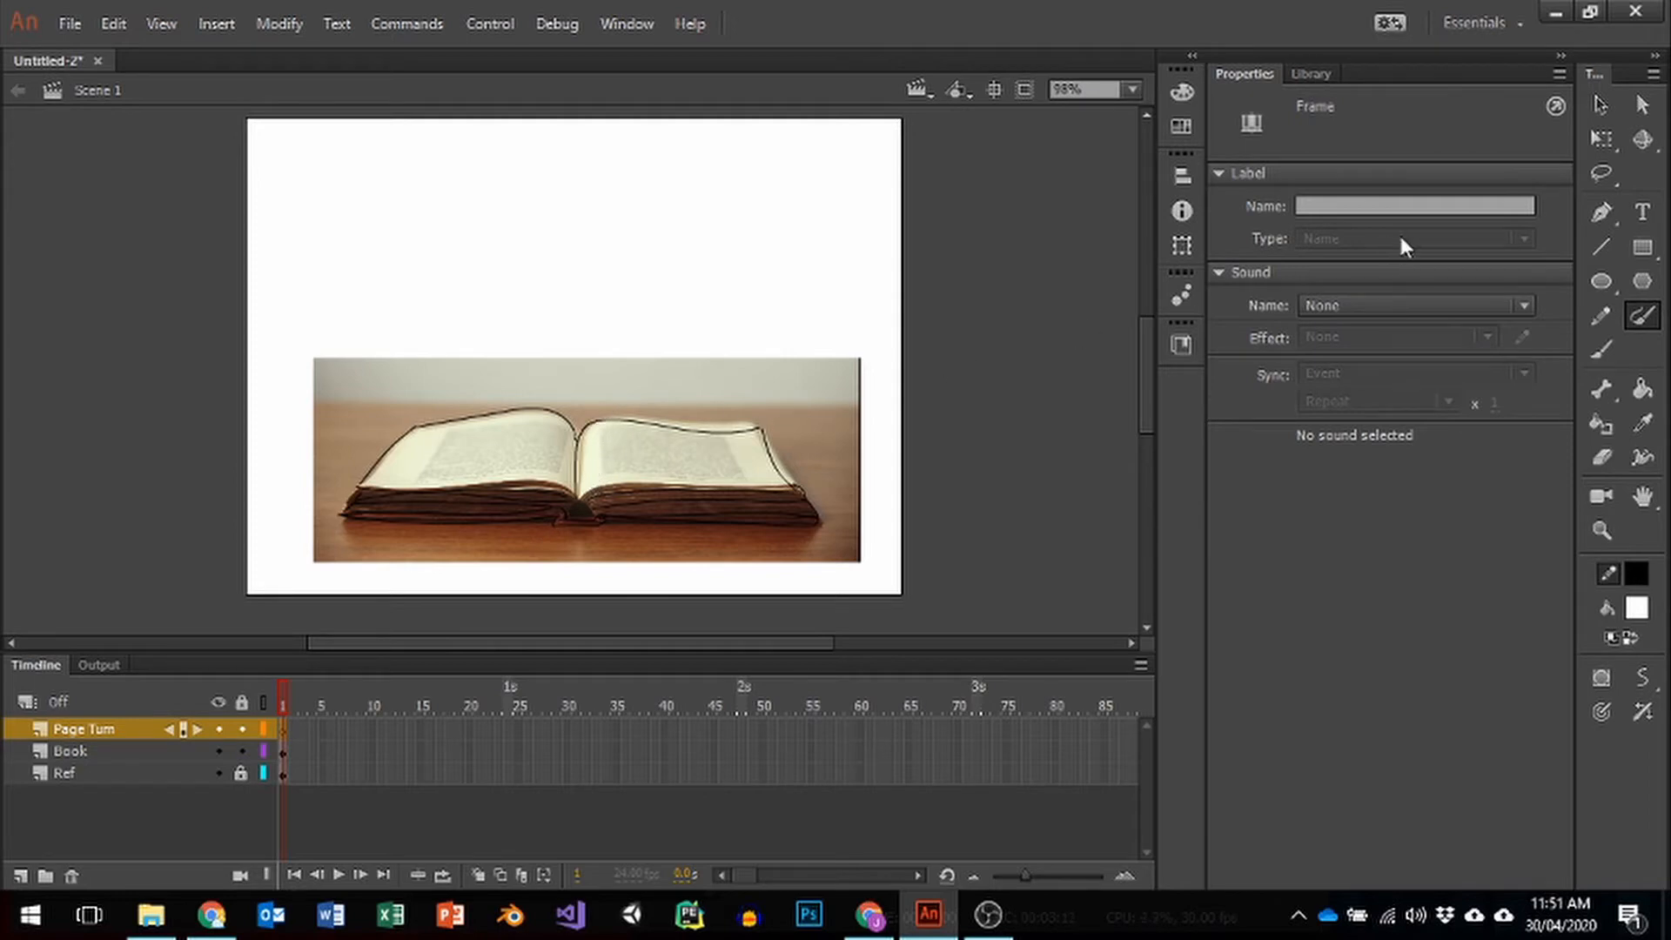
click(1599, 105)
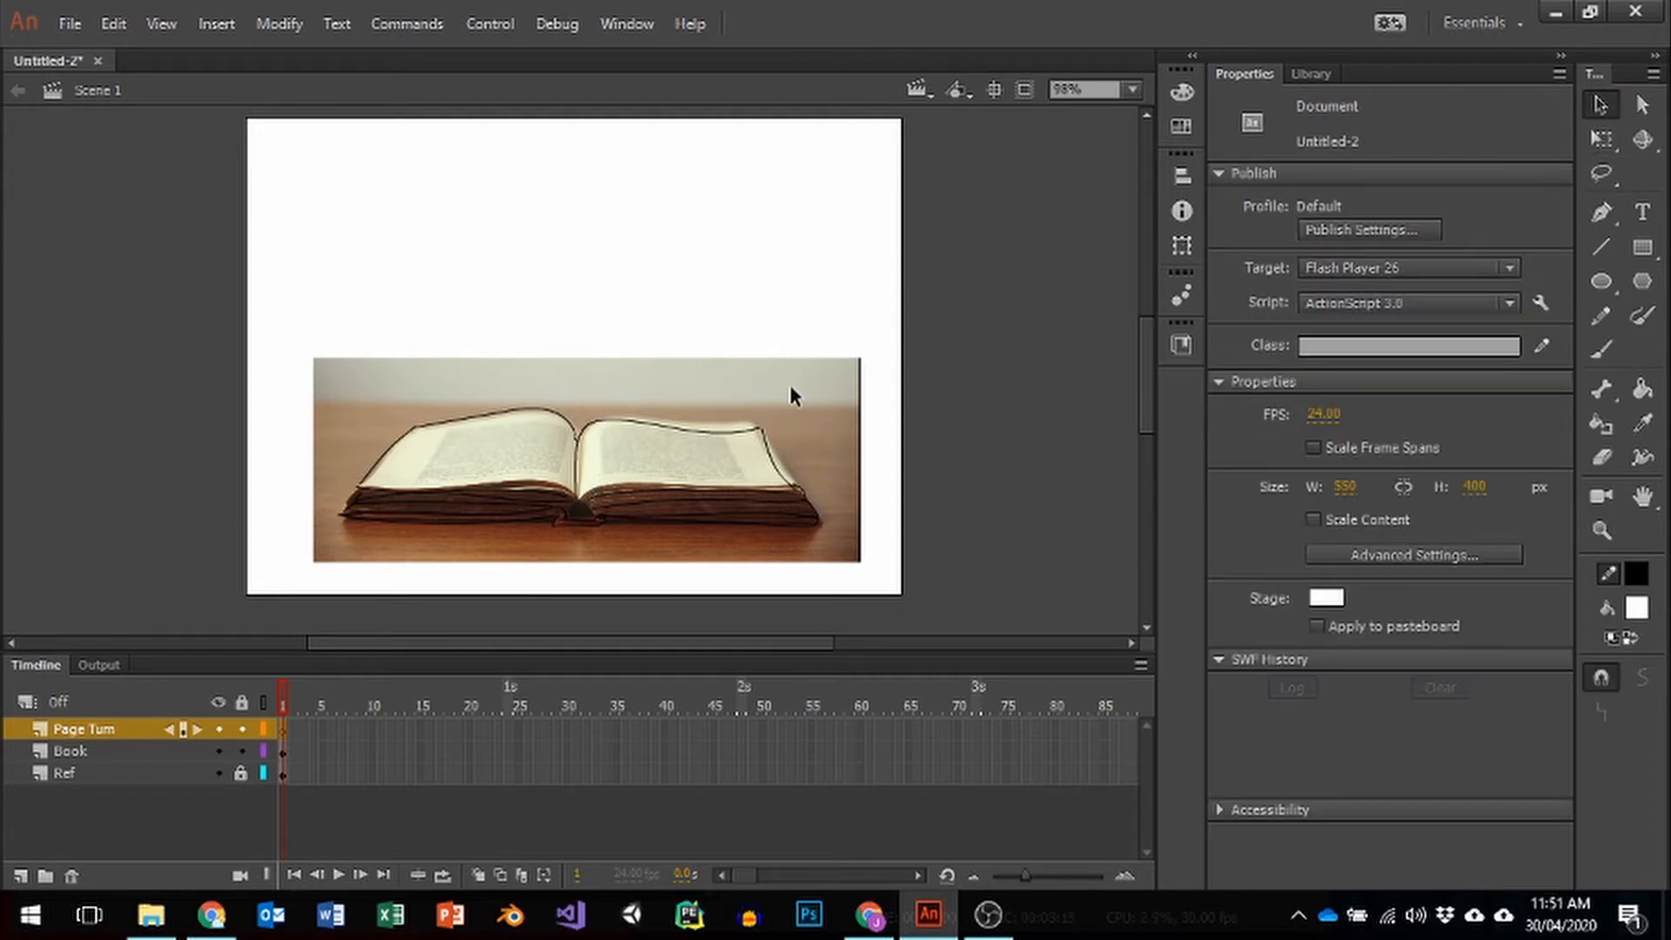
click(655, 425)
click(736, 490)
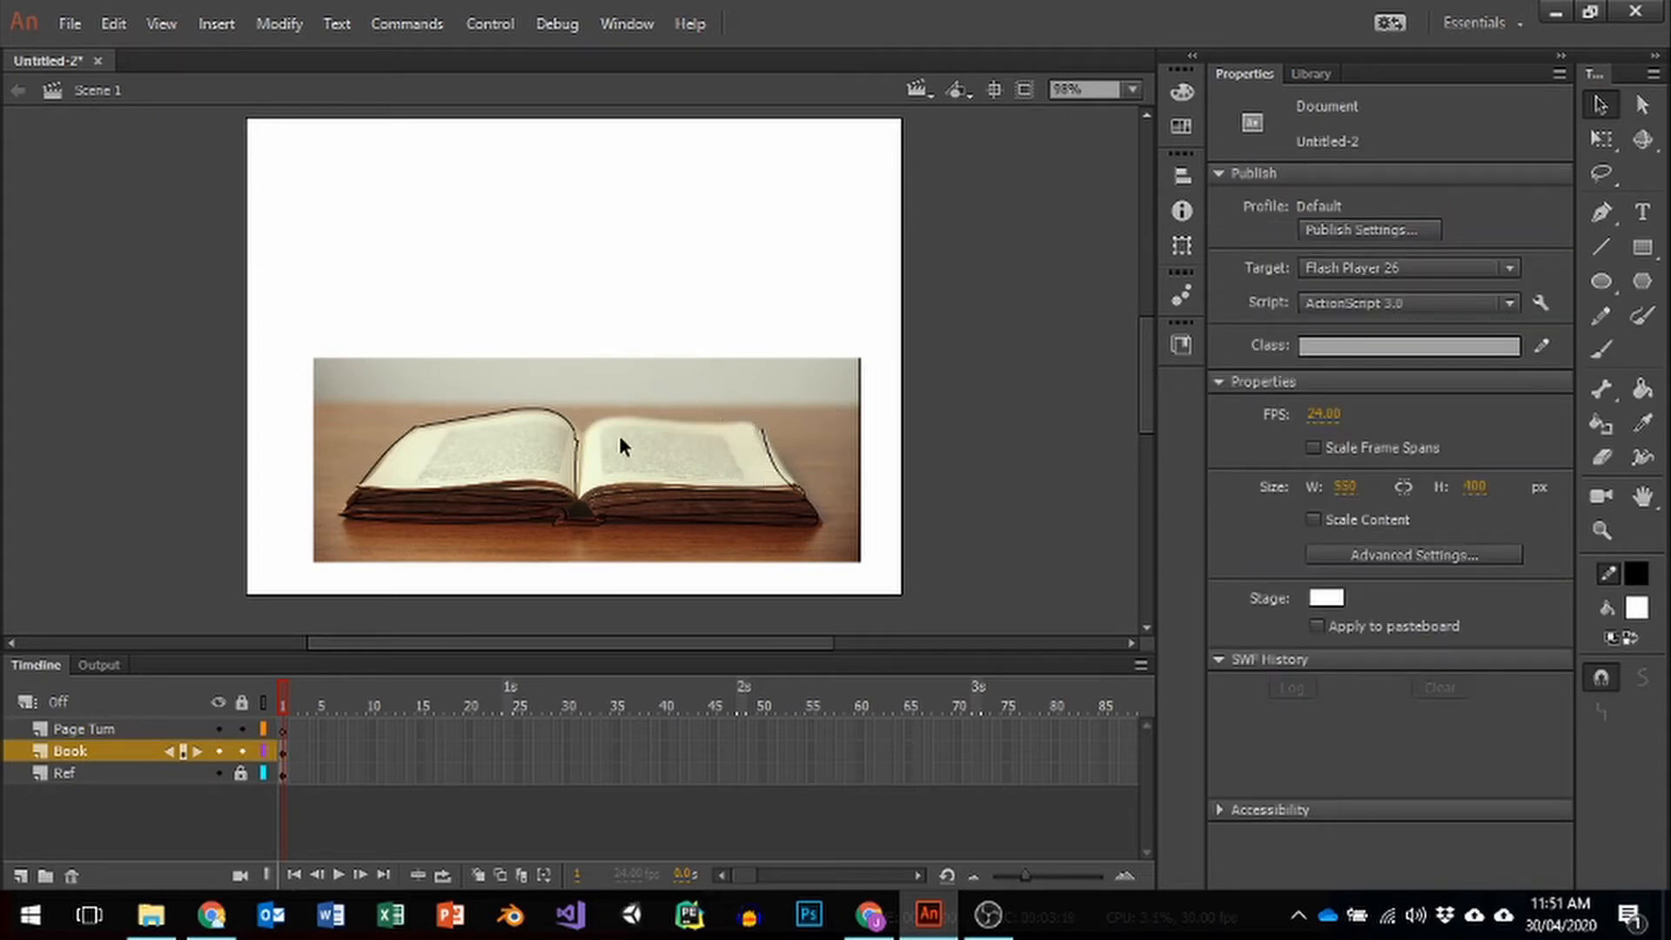
Step: Lock the Book layer and paint the right page's lower, outer and upper edges on frame 1 of the Page Turn layer
click(283, 728)
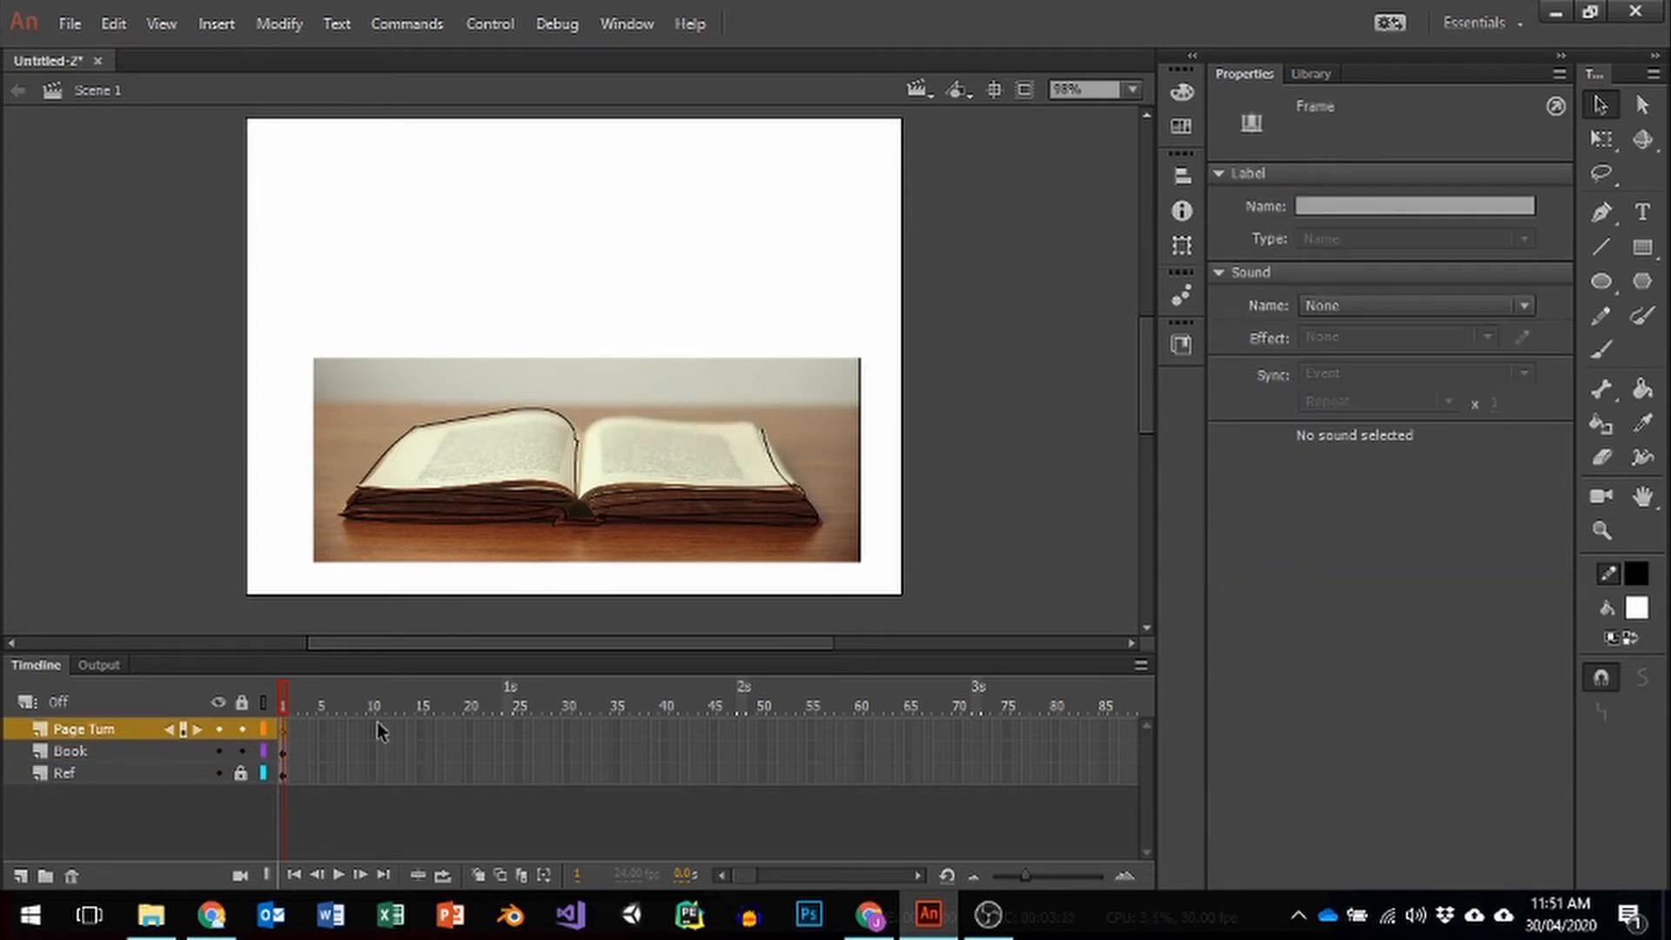
click(1642, 315)
click(242, 751)
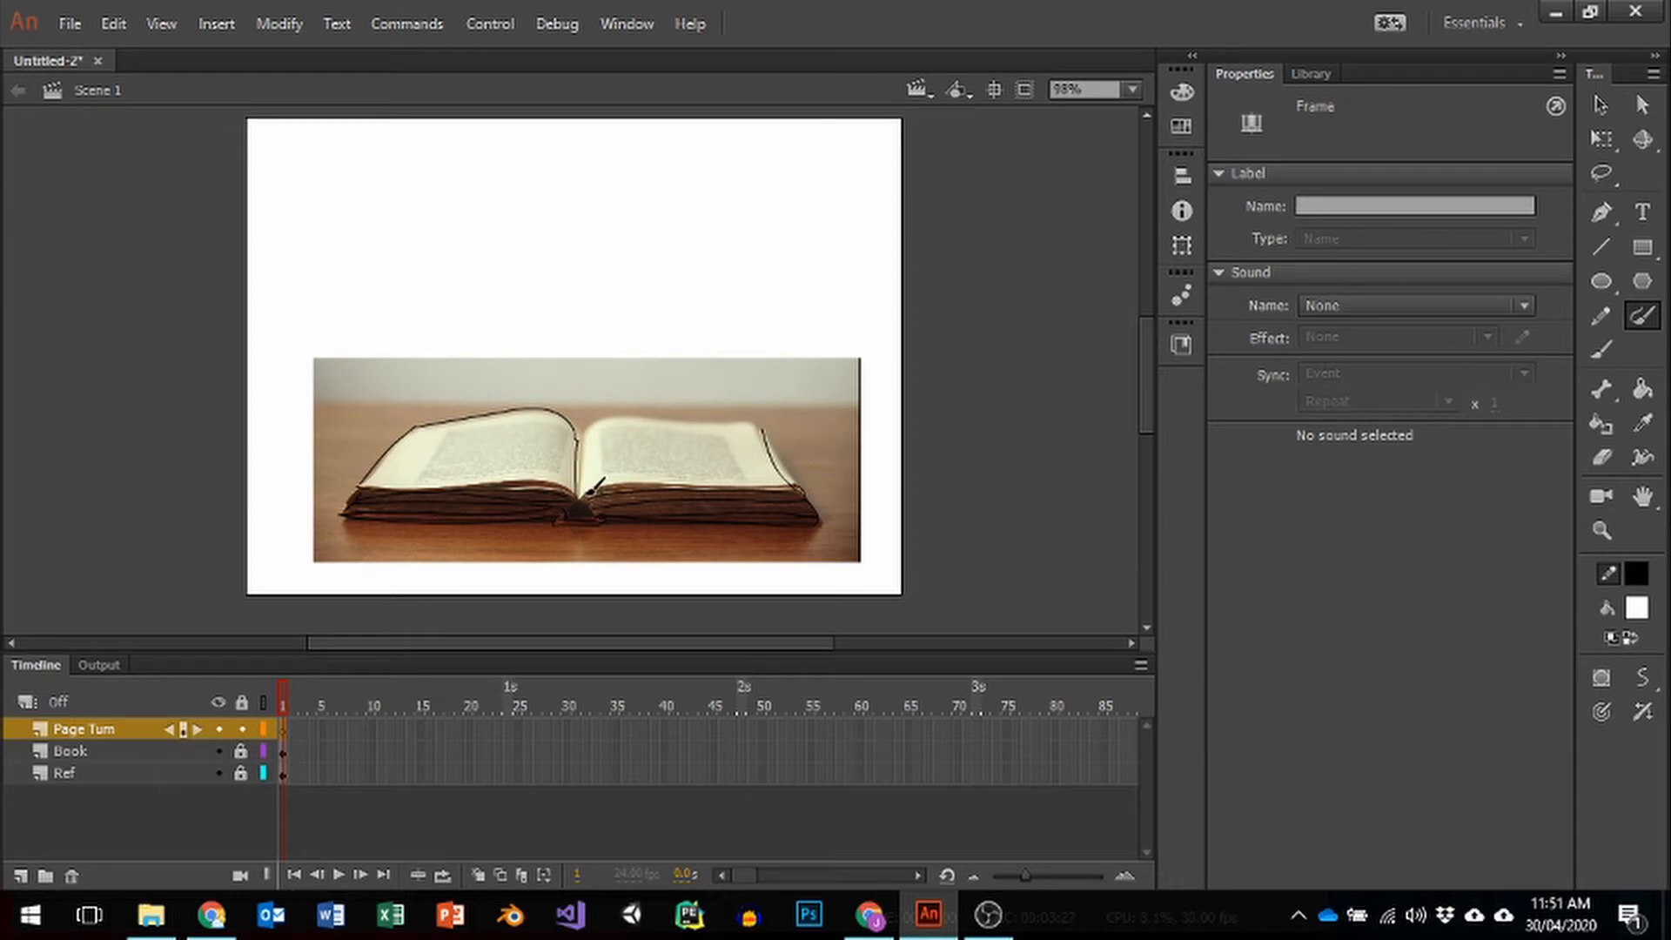
drag(587, 496, 641, 484)
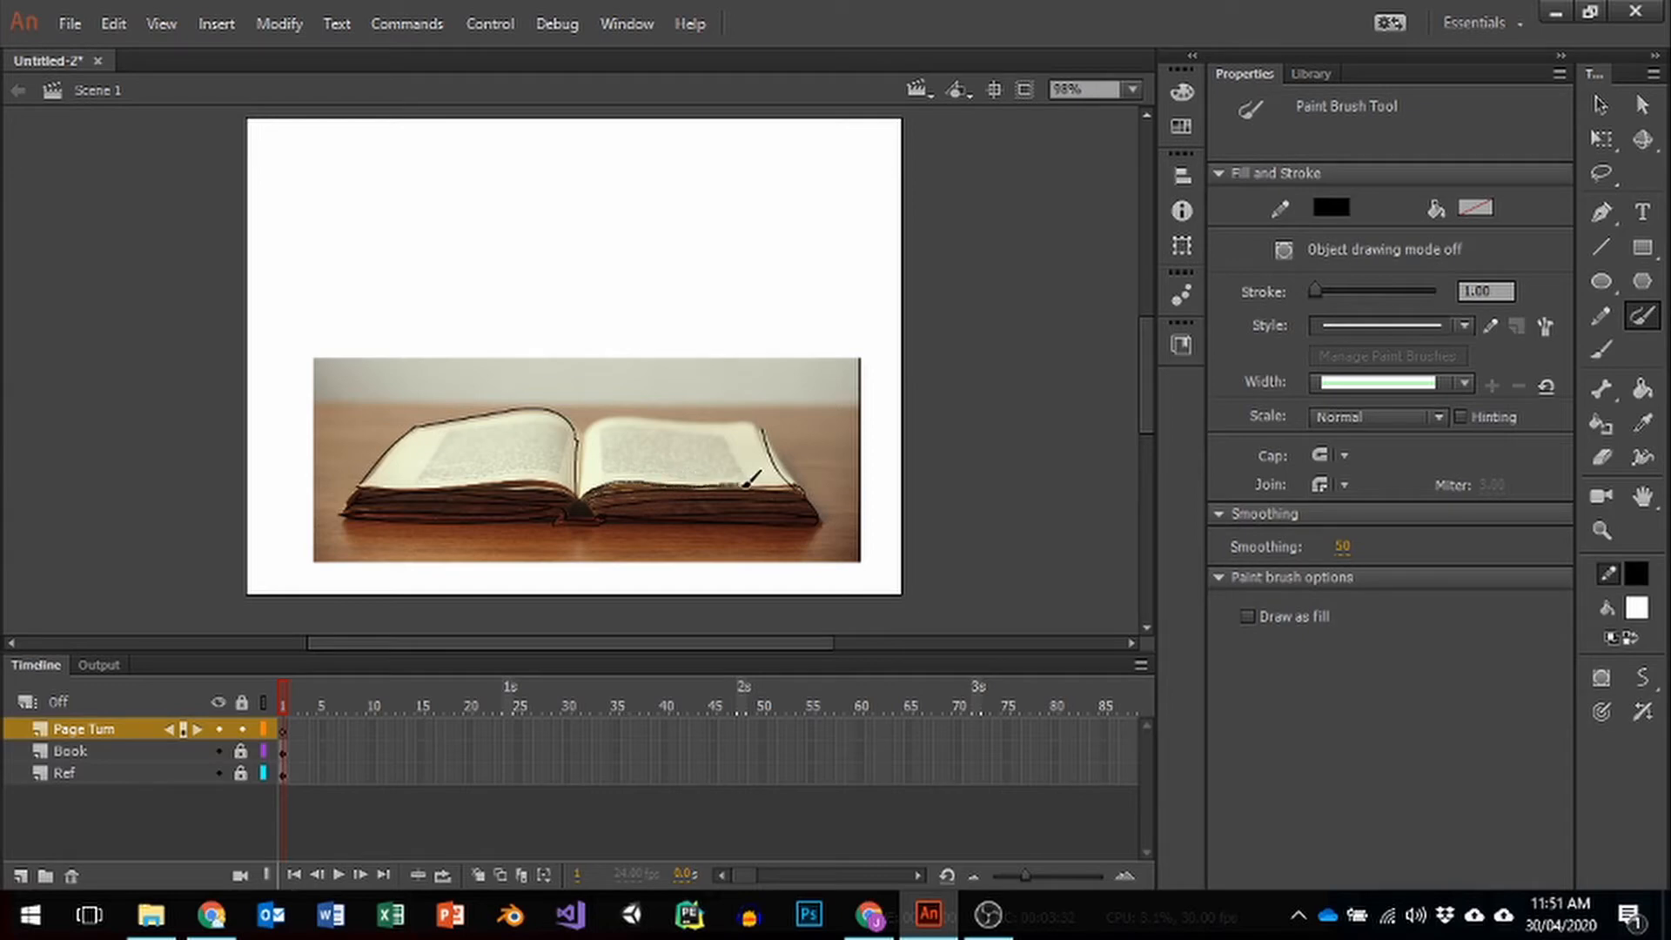
drag(785, 474, 792, 478)
drag(775, 462, 754, 426)
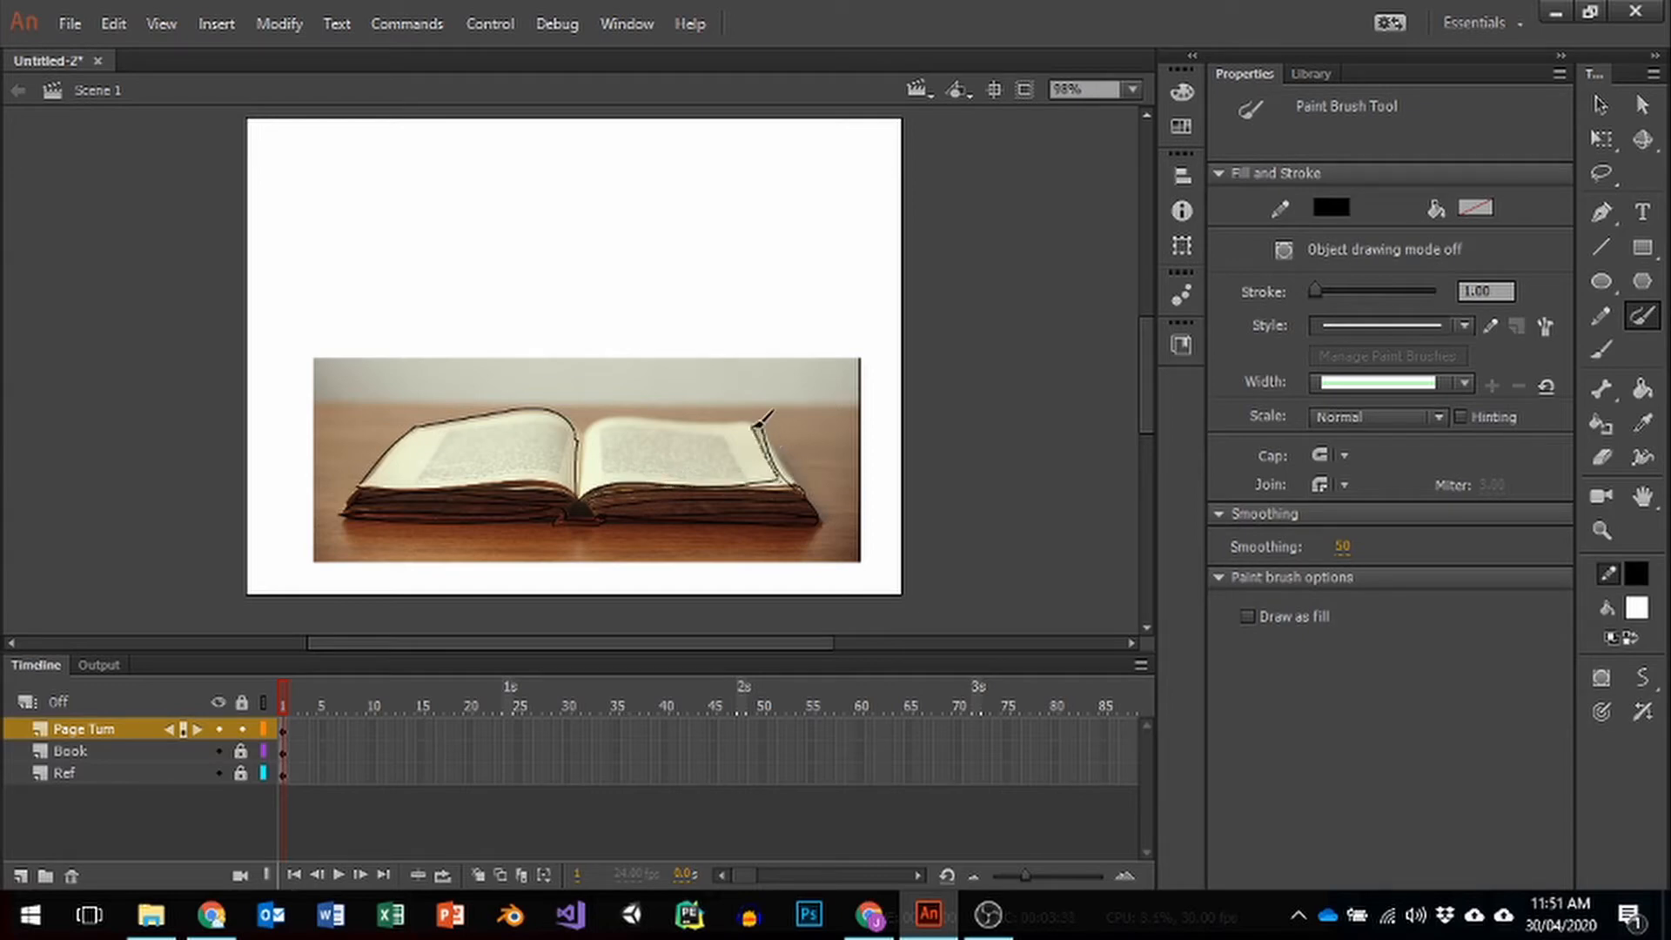
drag(585, 424, 756, 425)
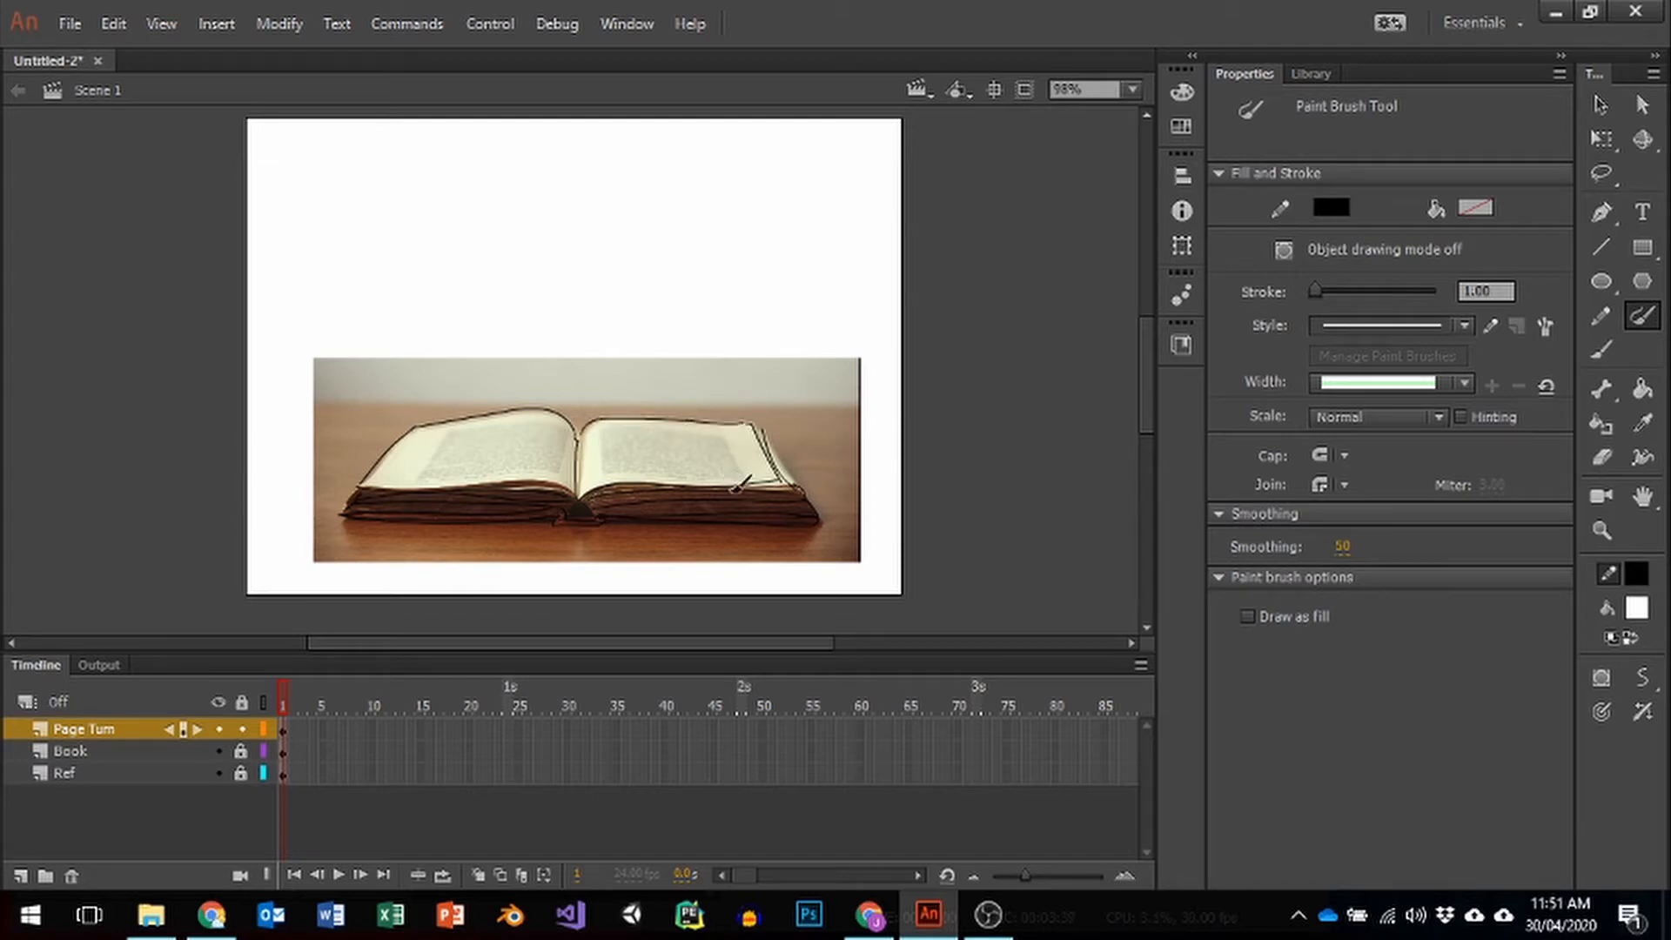
Step: Insert a keyframe at frame 3 of the Page Turn layer and extend the Ref layer to frame 15
right_click(301, 729)
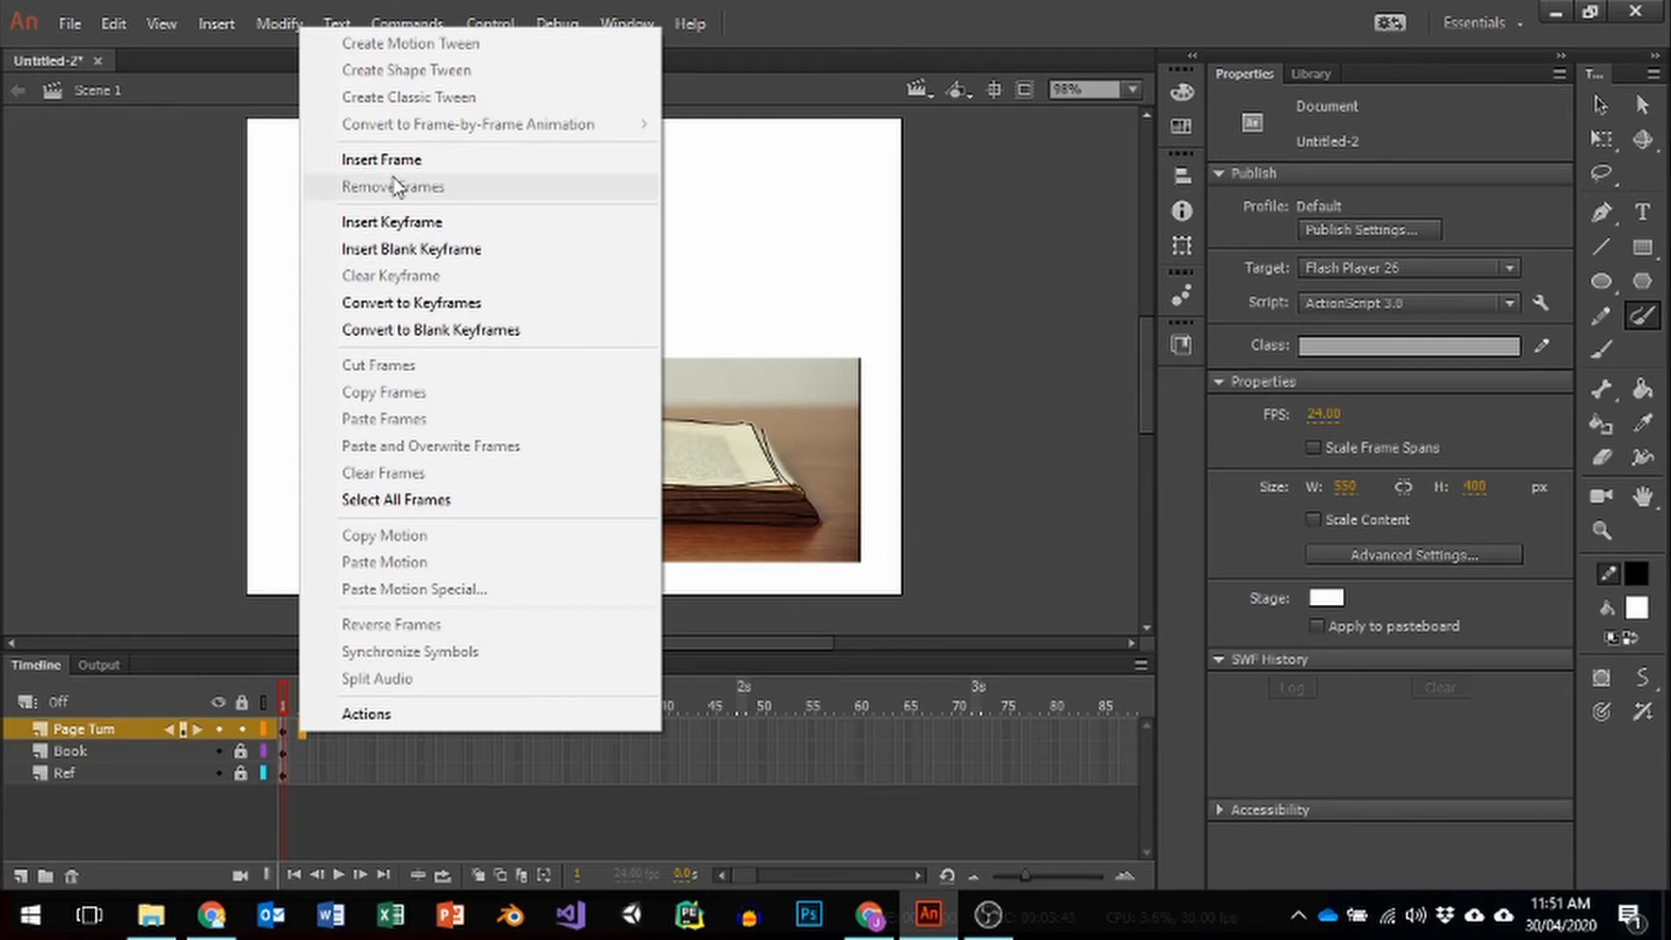
click(397, 224)
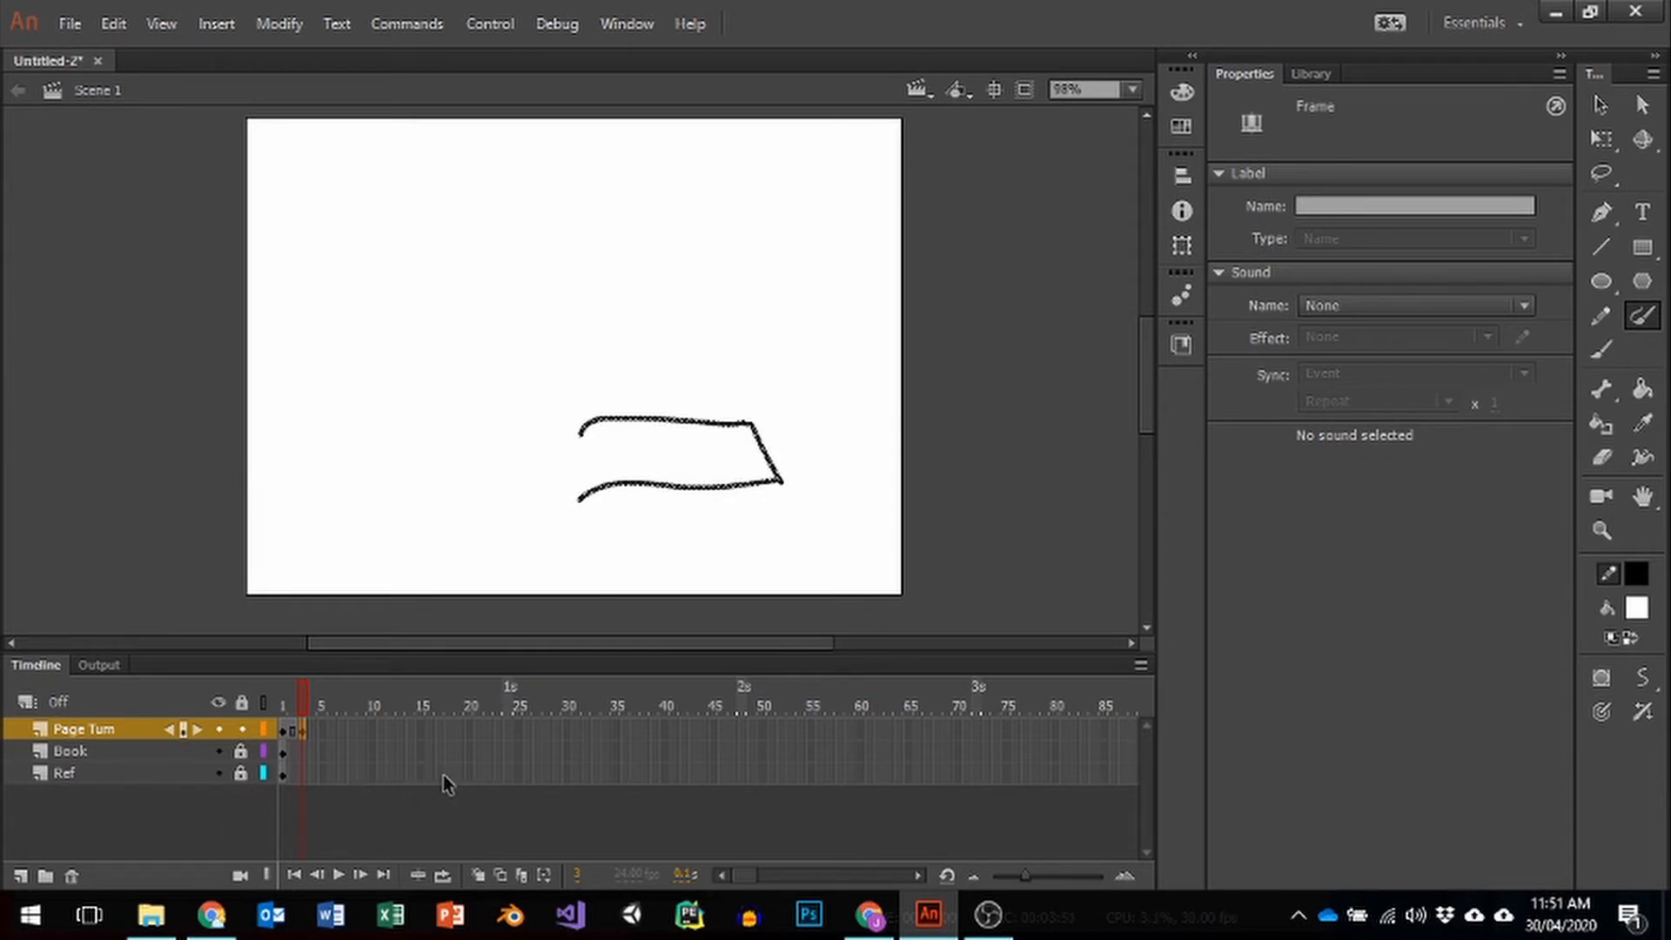
right_click(418, 775)
click(540, 204)
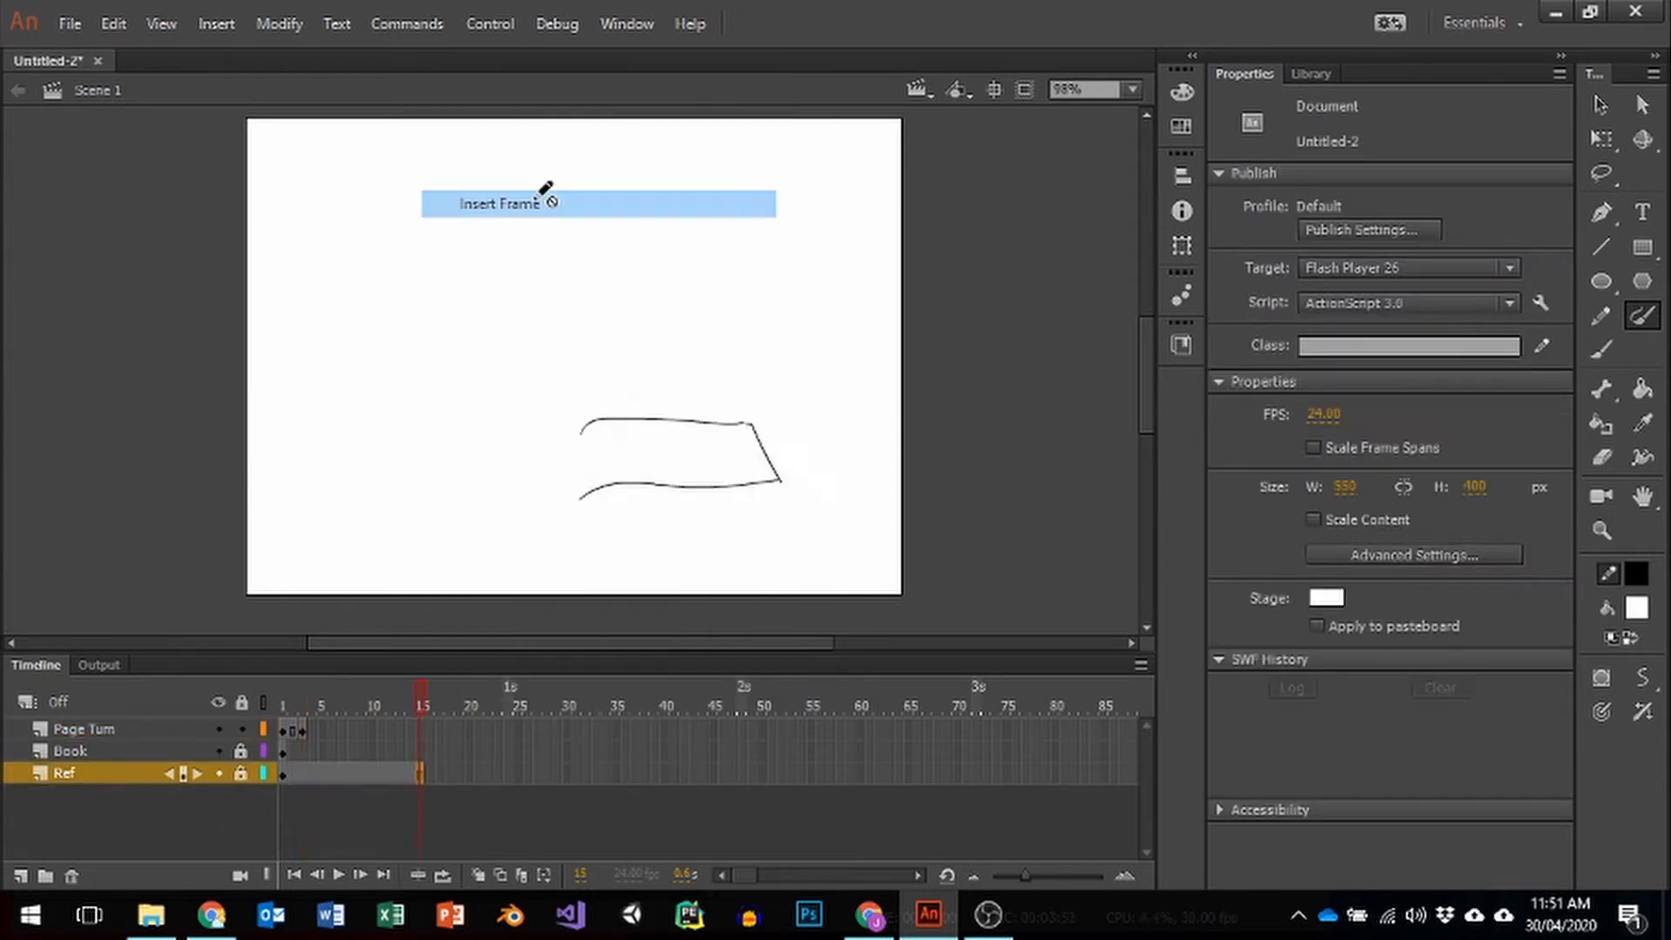
Step: Hide the Ref layer at frame 3 and make the Page Turn drawing ready for editing with the Selection tool, with nothing selected
click(306, 707)
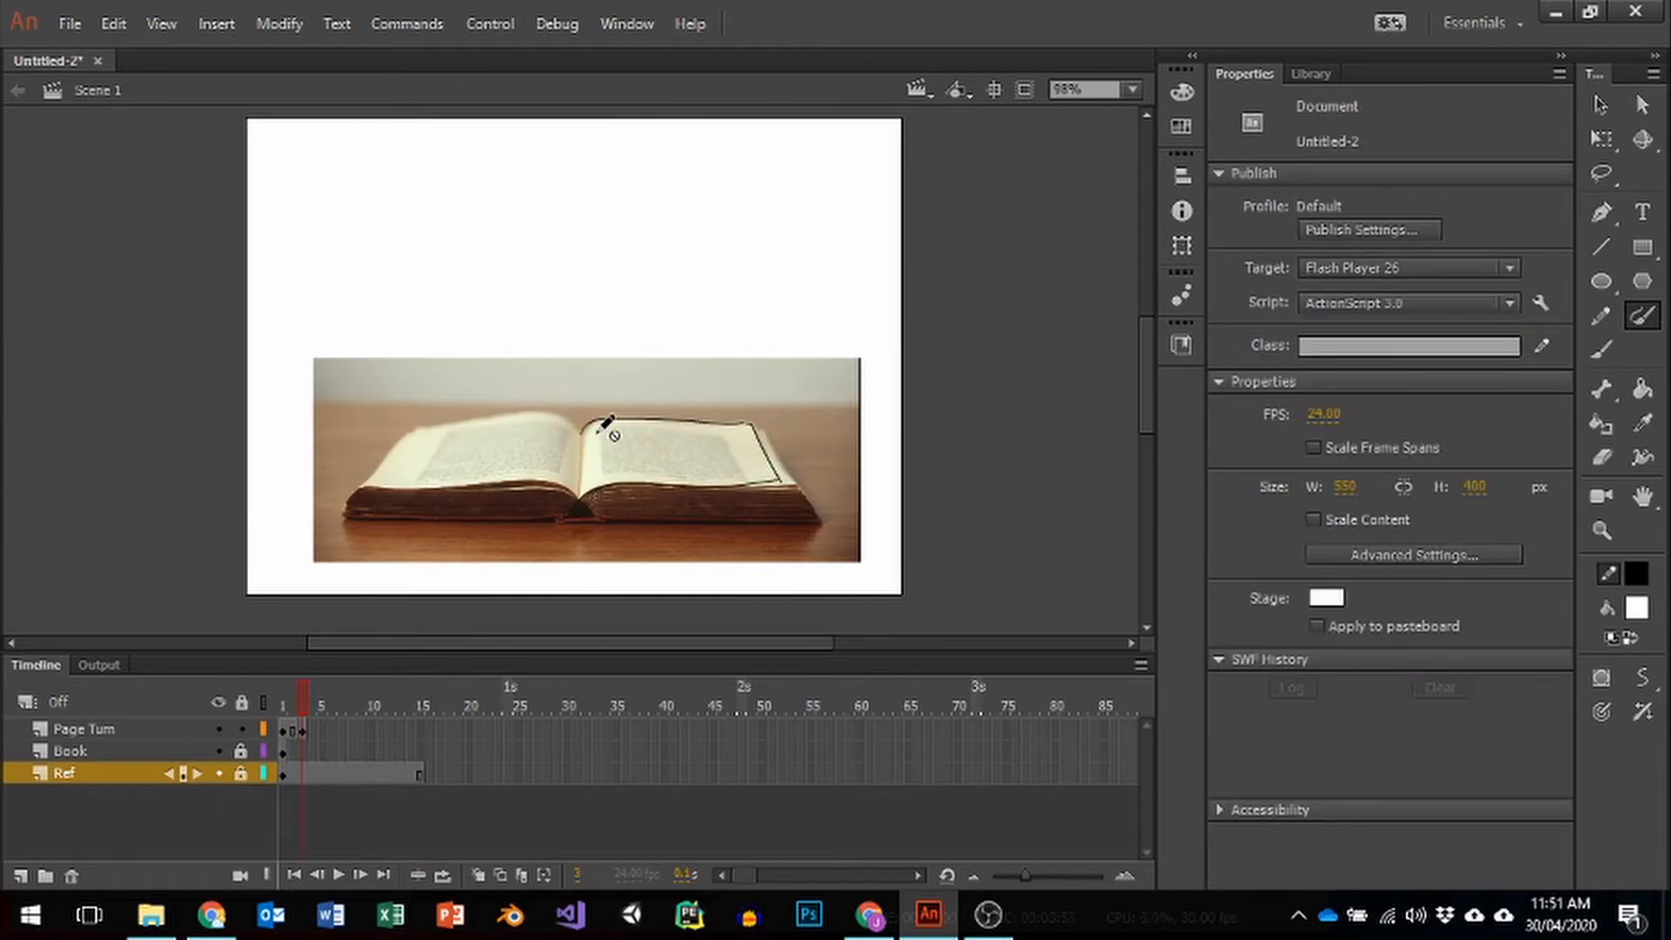
click(220, 774)
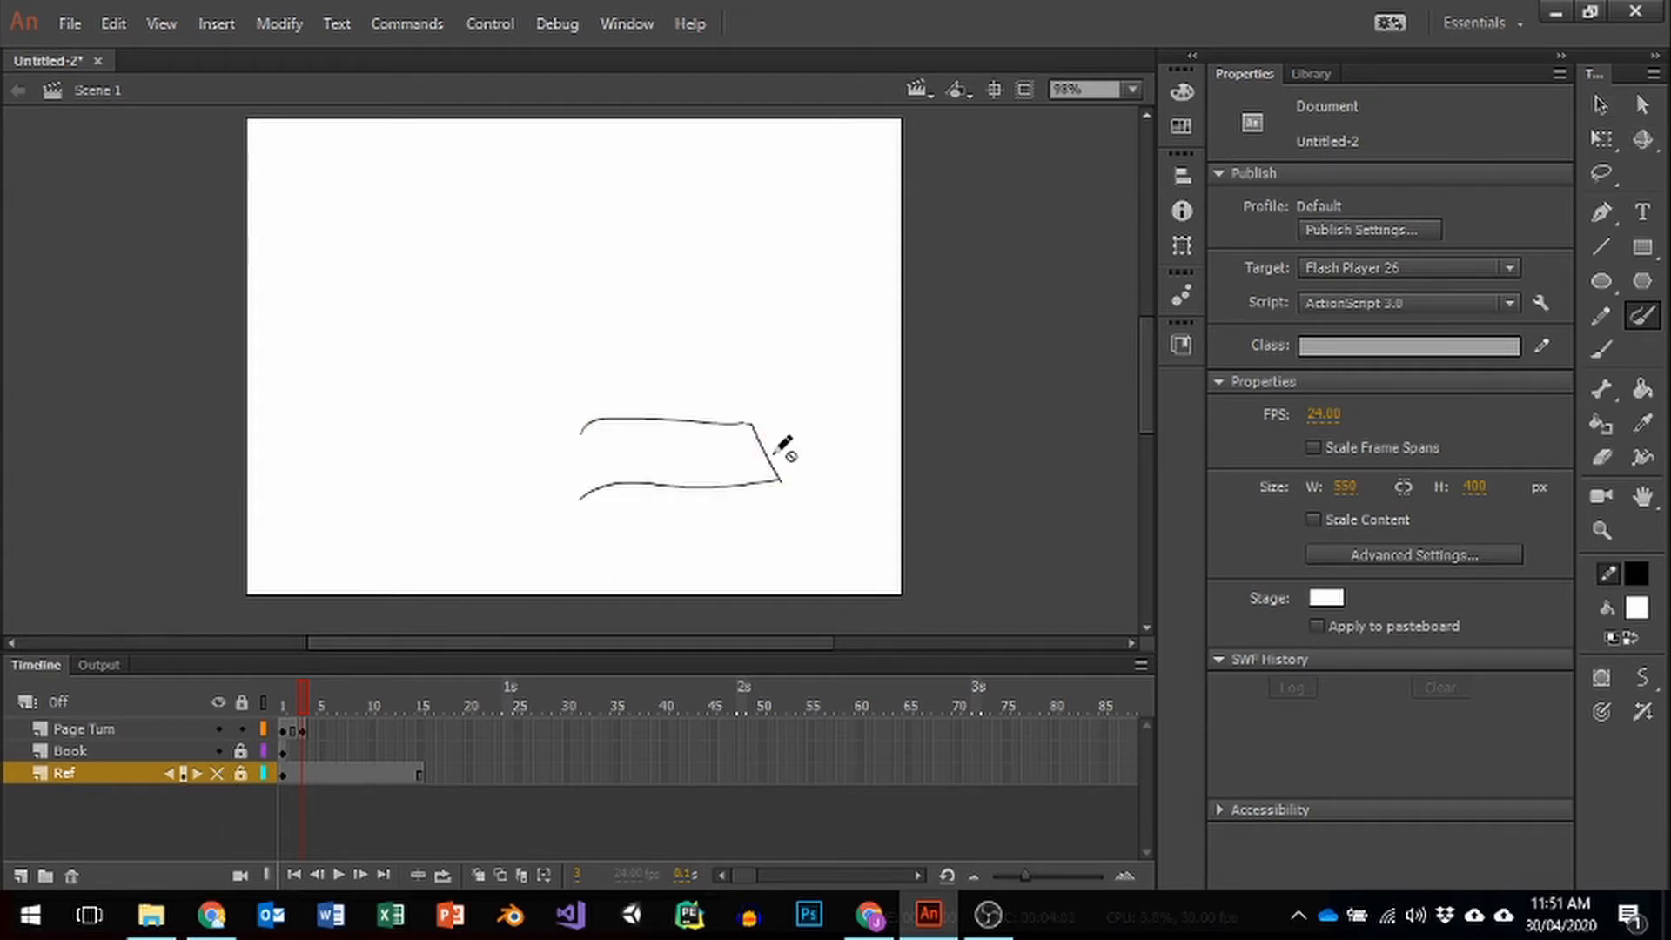
click(1598, 105)
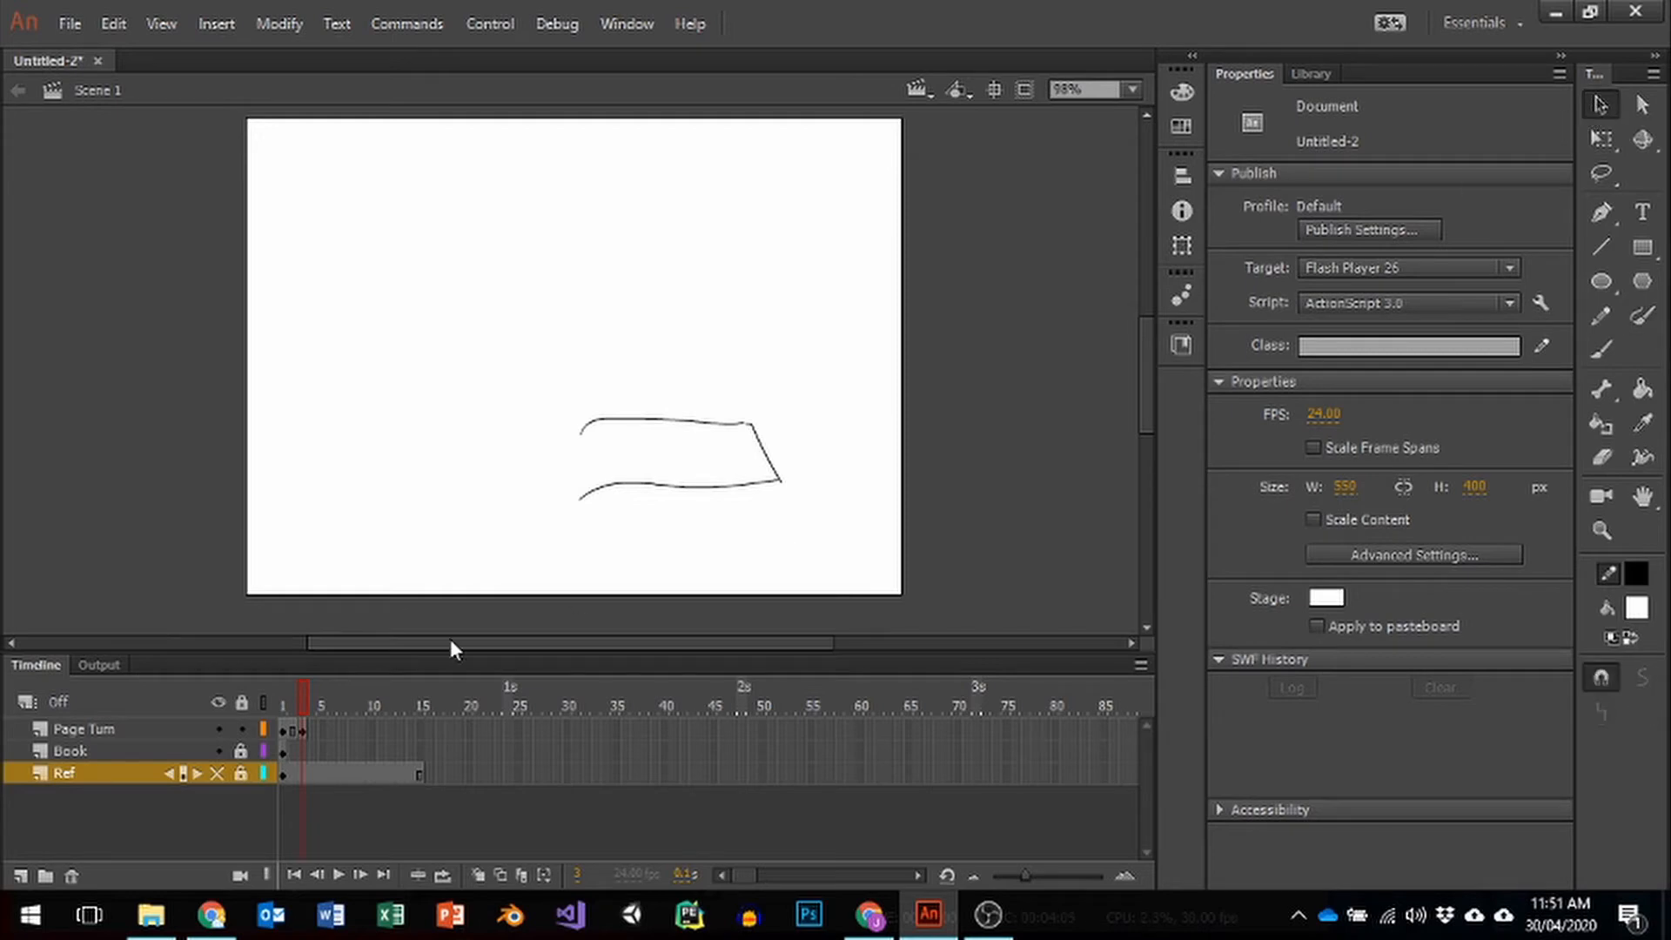
click(162, 730)
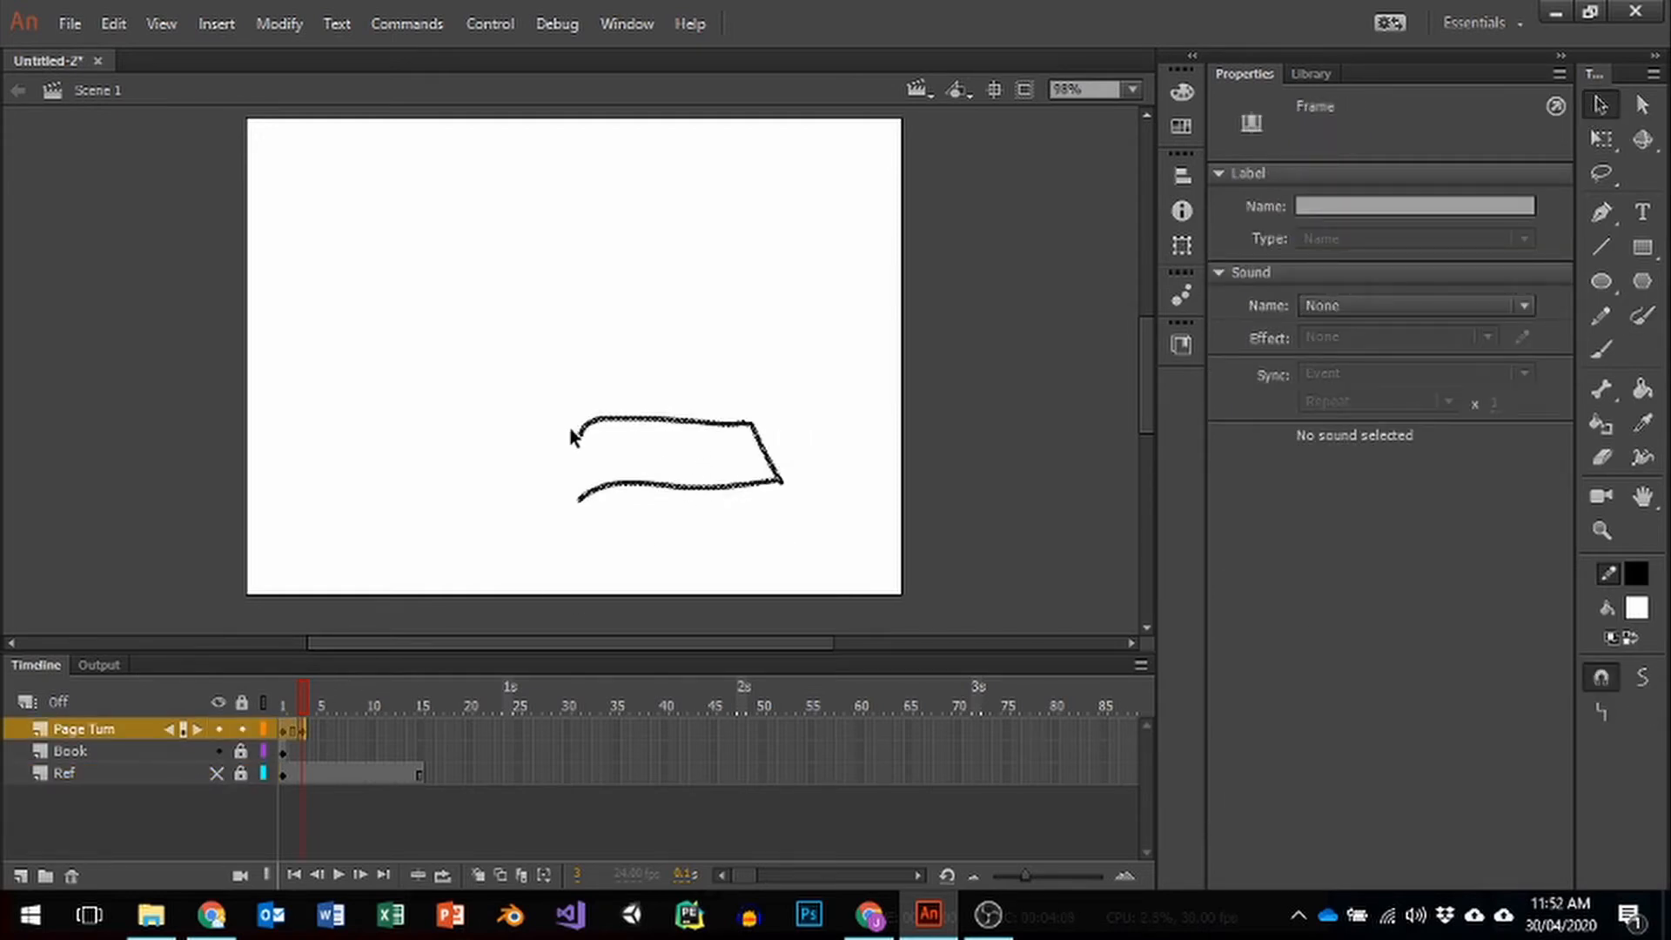
mouse_move(668, 503)
mouse_down()
mouse_move(552, 455)
mouse_move(628, 503)
mouse_up()
key(ctrl+z)
click(843, 551)
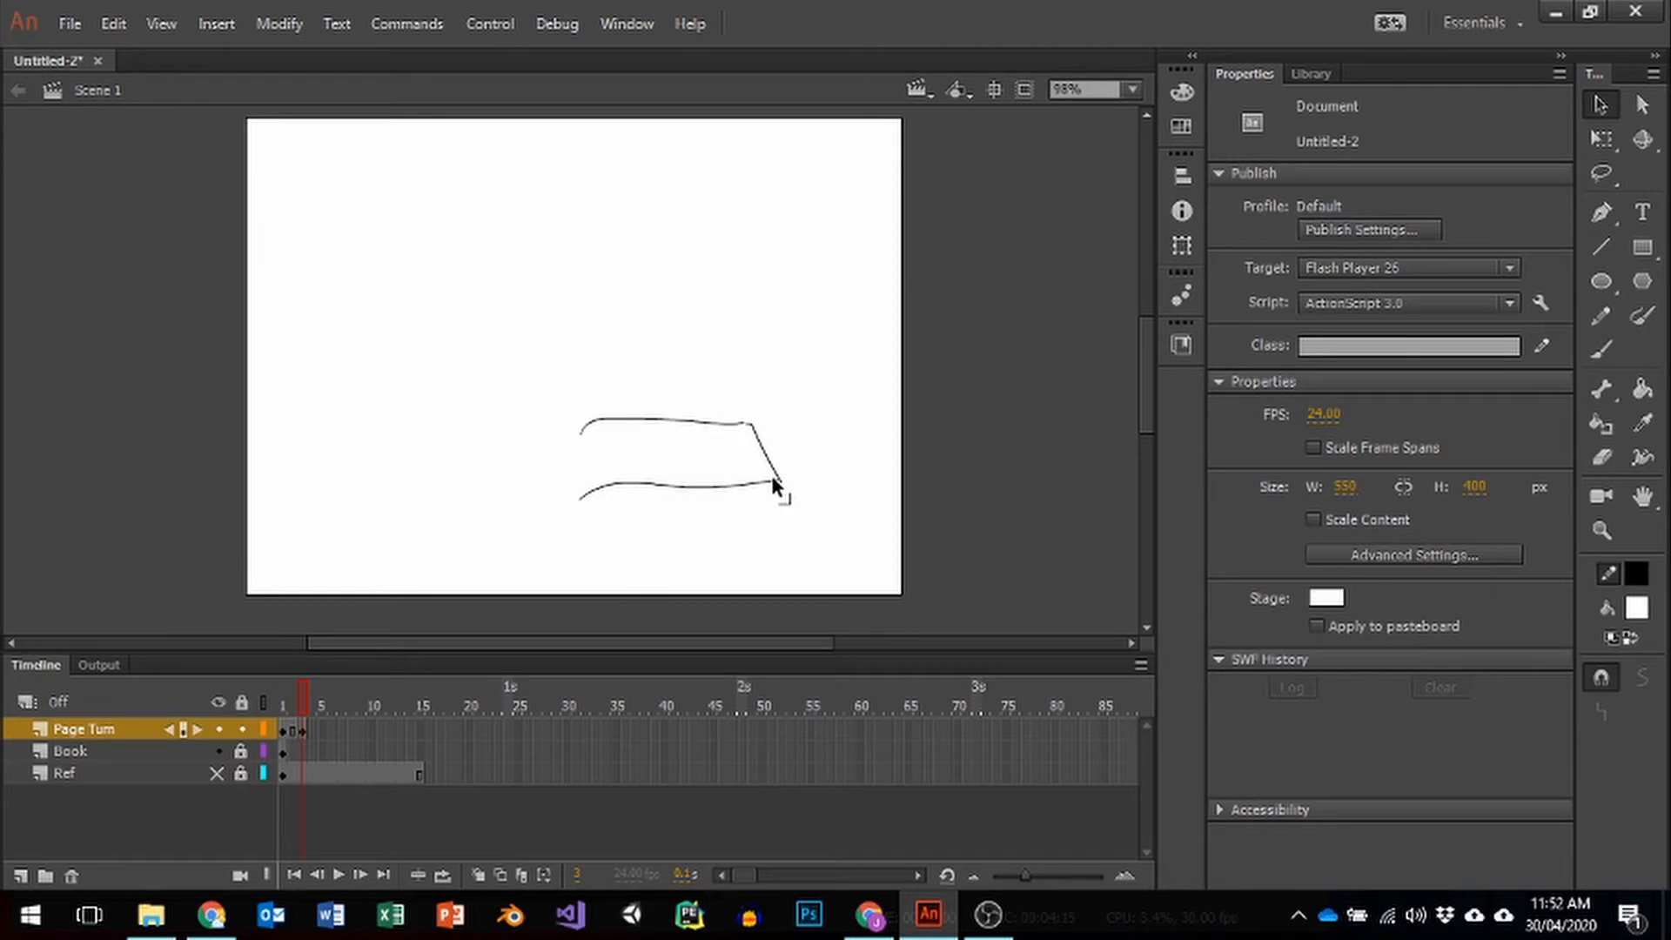
Step: Raise the outer end of the page's lower line slightly and delete the page's outer edge line
drag(750, 454, 757, 467)
drag(760, 474, 759, 478)
click(772, 467)
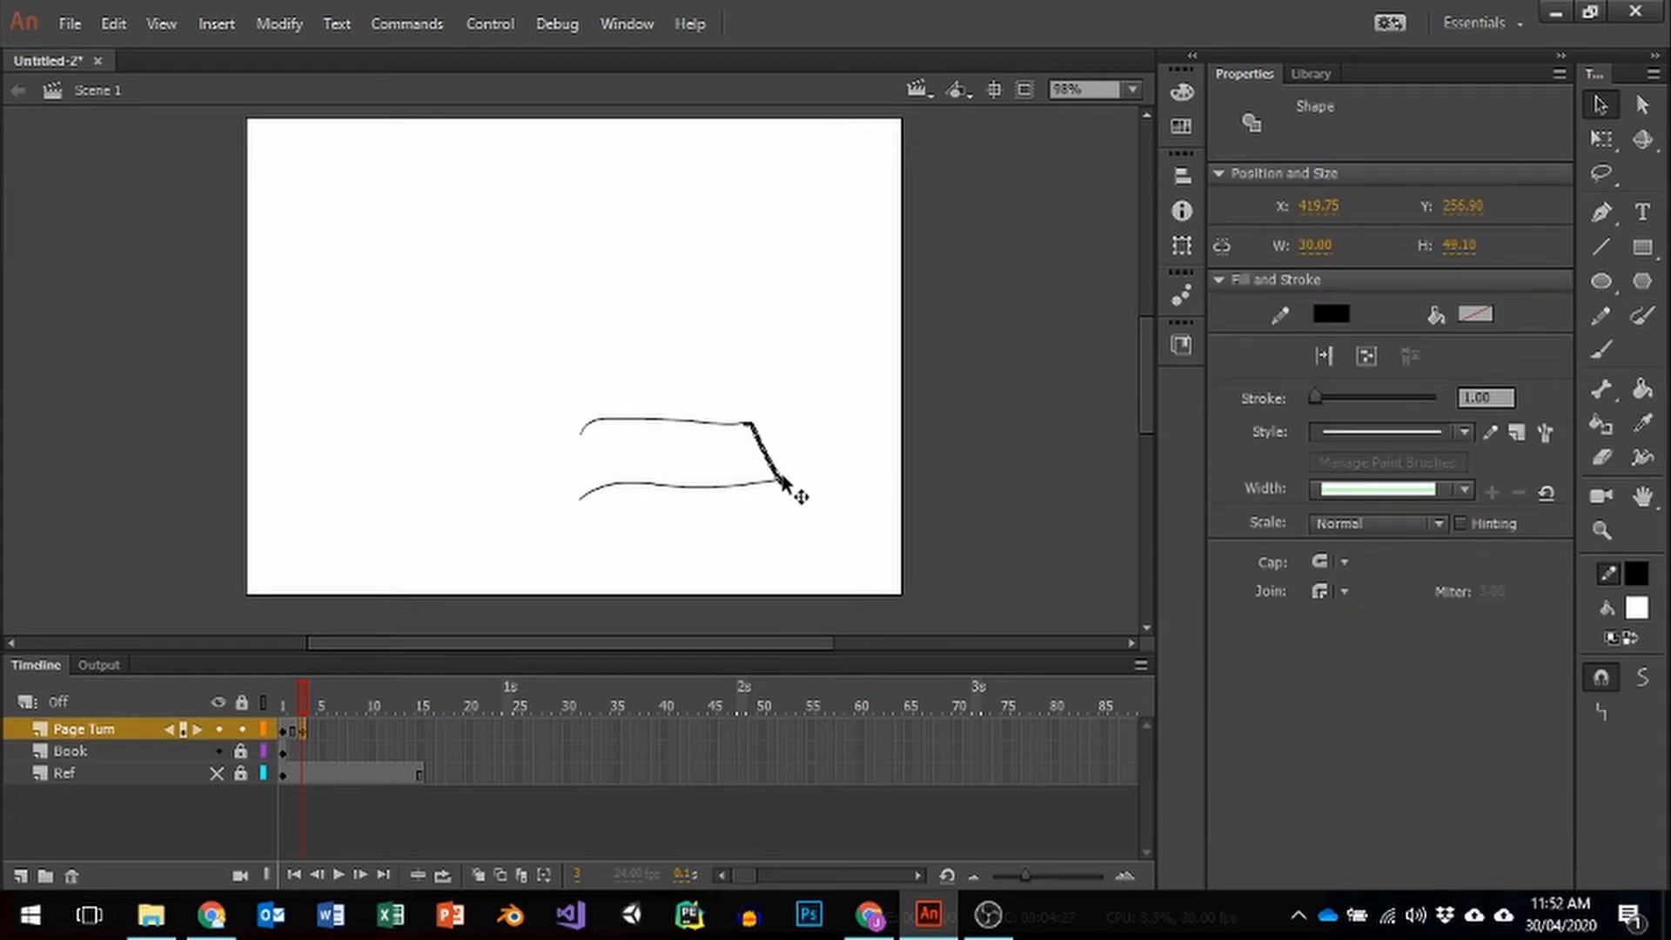
key(Delete)
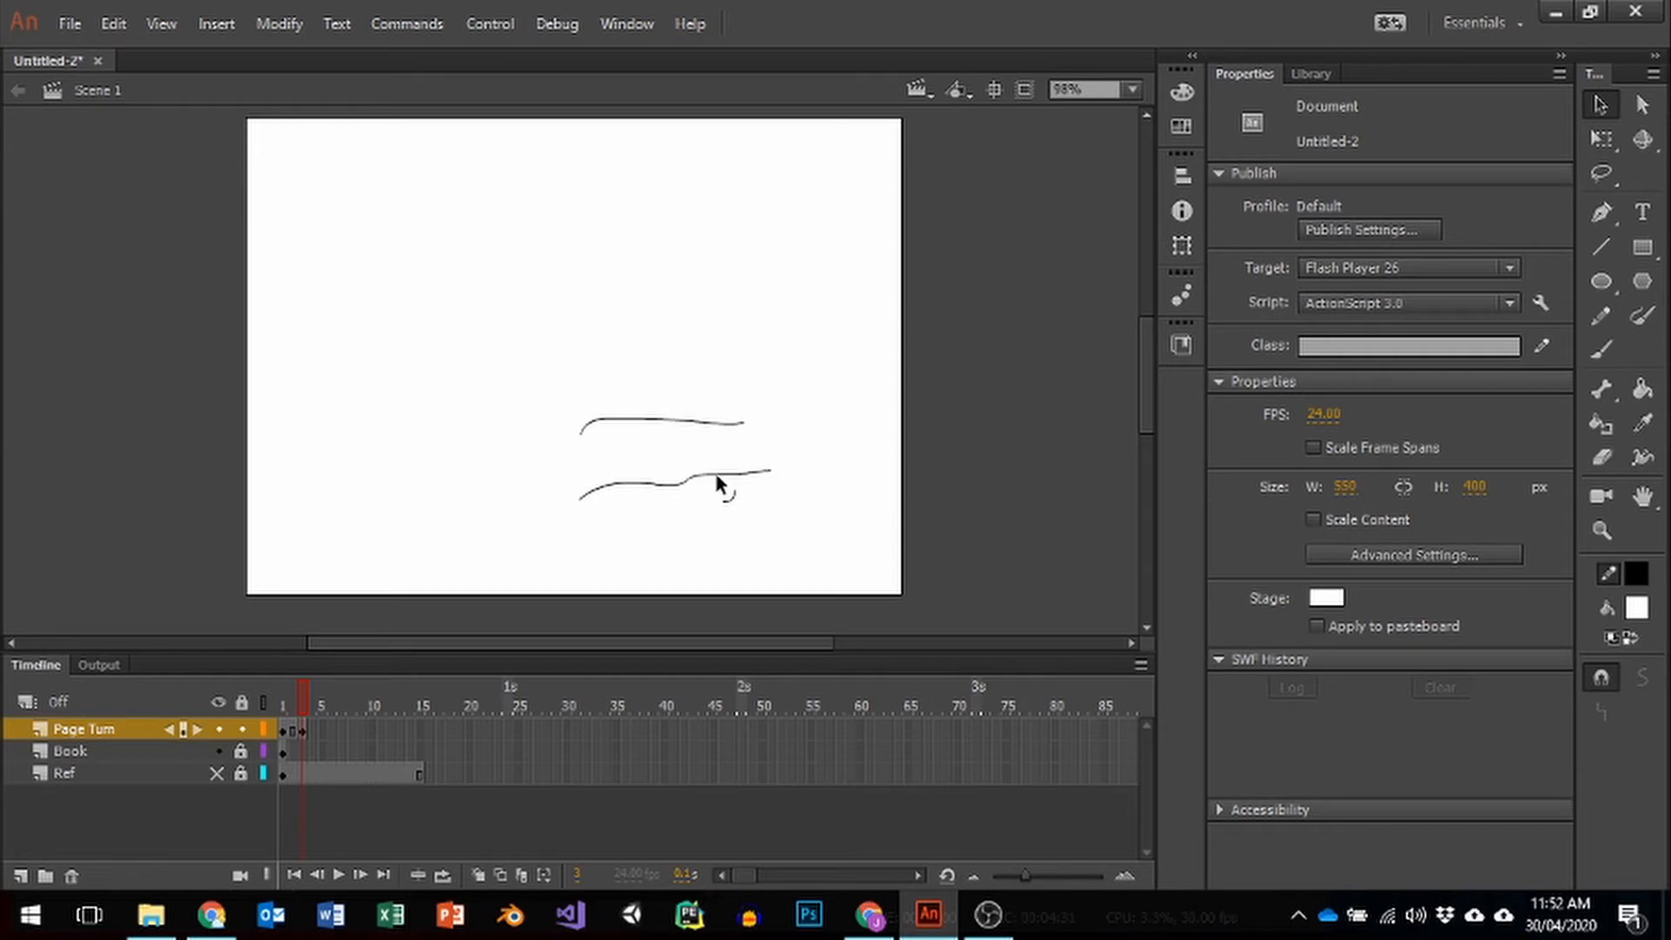
Step: Reshape the page's lower line into a smooth, slightly raised curve and delete the upper line
drag(720, 480, 662, 483)
key(ctrl+z)
key(ctrl+z)
key(ctrl+z)
mouse_move(637, 484)
mouse_down()
mouse_move(603, 477)
mouse_move(665, 478)
mouse_up()
key(ctrl+z)
click(691, 424)
key(Delete)
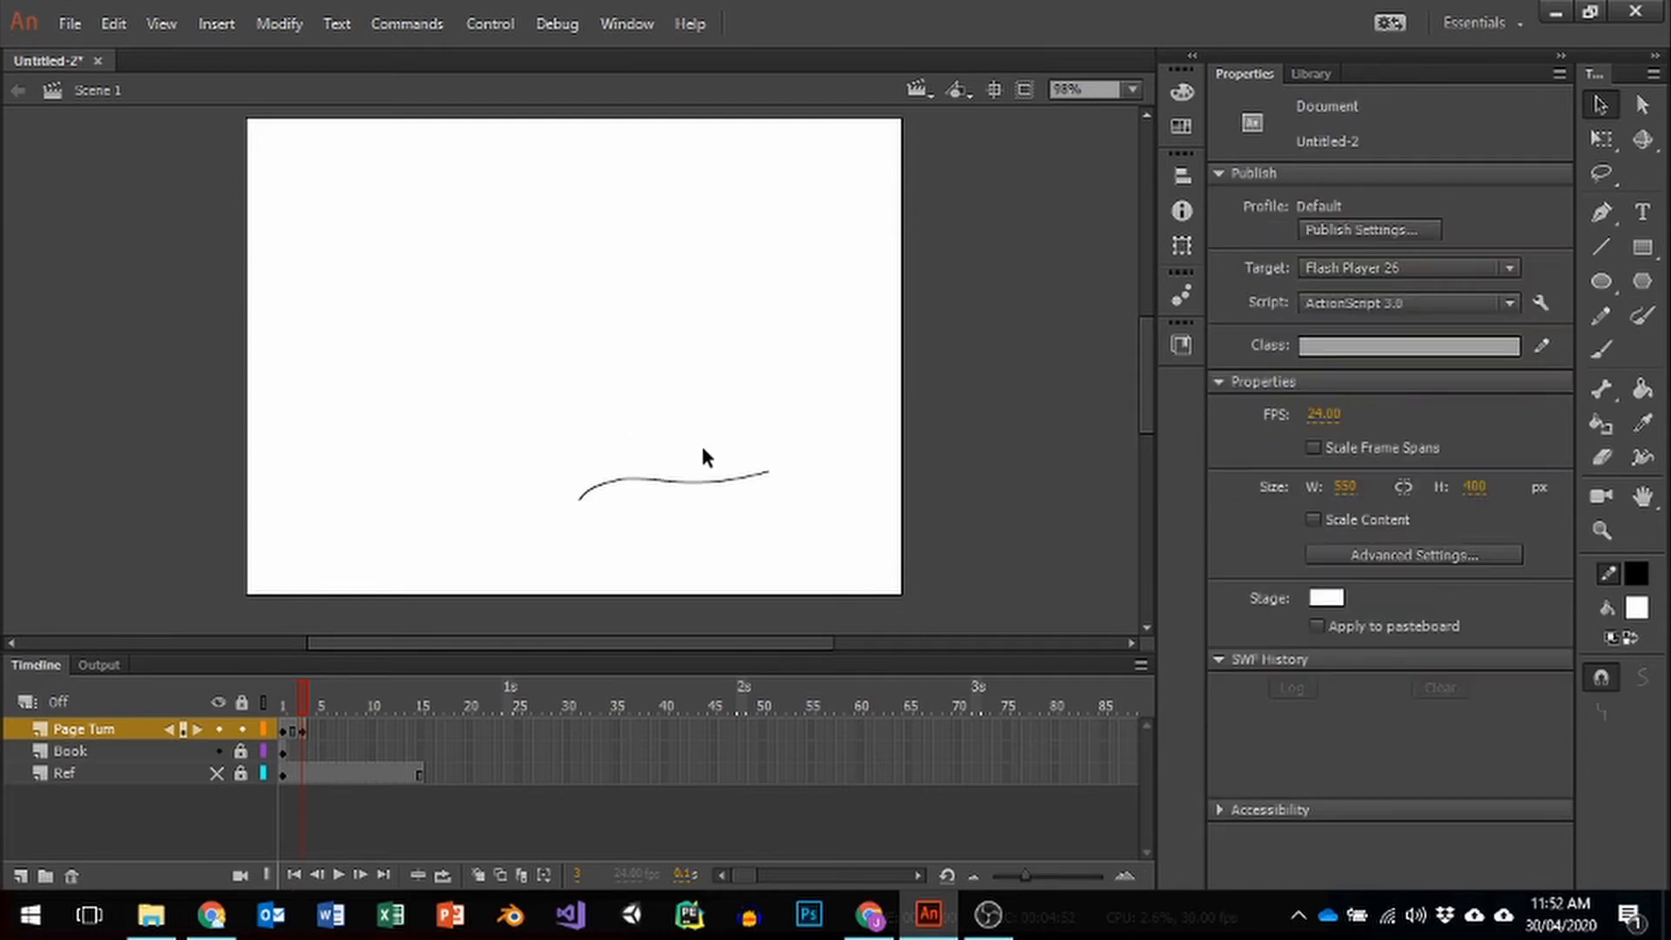
Step: Duplicate the lower curve, show the Ref layer again, and place the copy along the page's upper edge
click(659, 481)
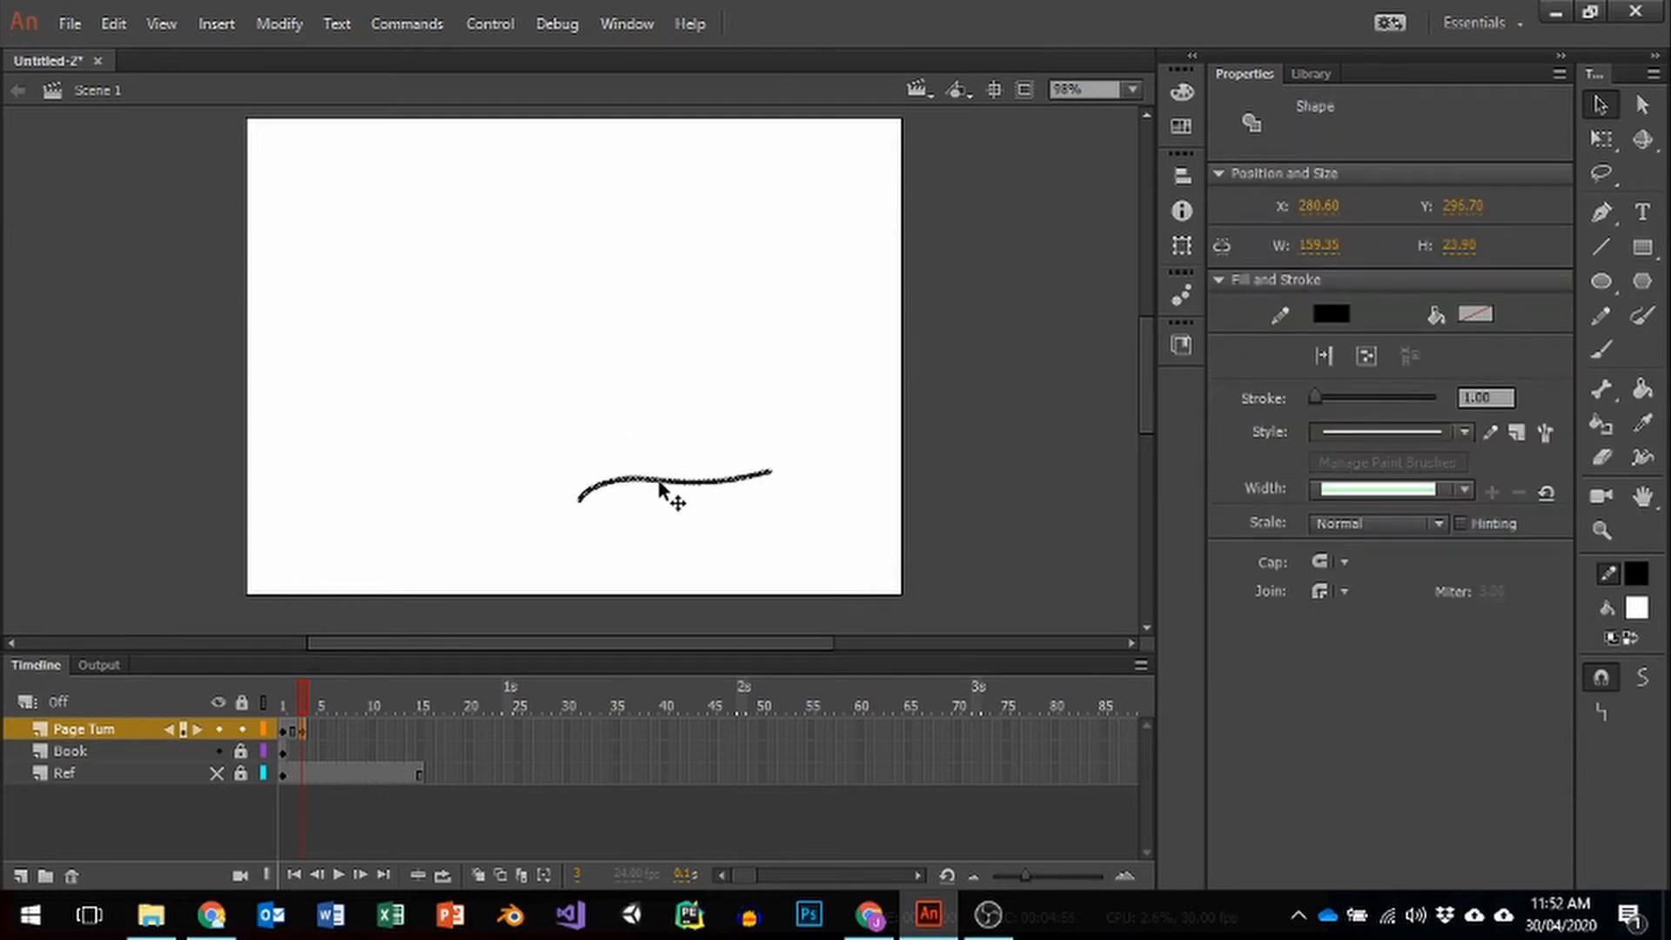
mouse_move(659, 482)
mouse_down()
mouse_move(589, 384)
mouse_move(682, 444)
mouse_up()
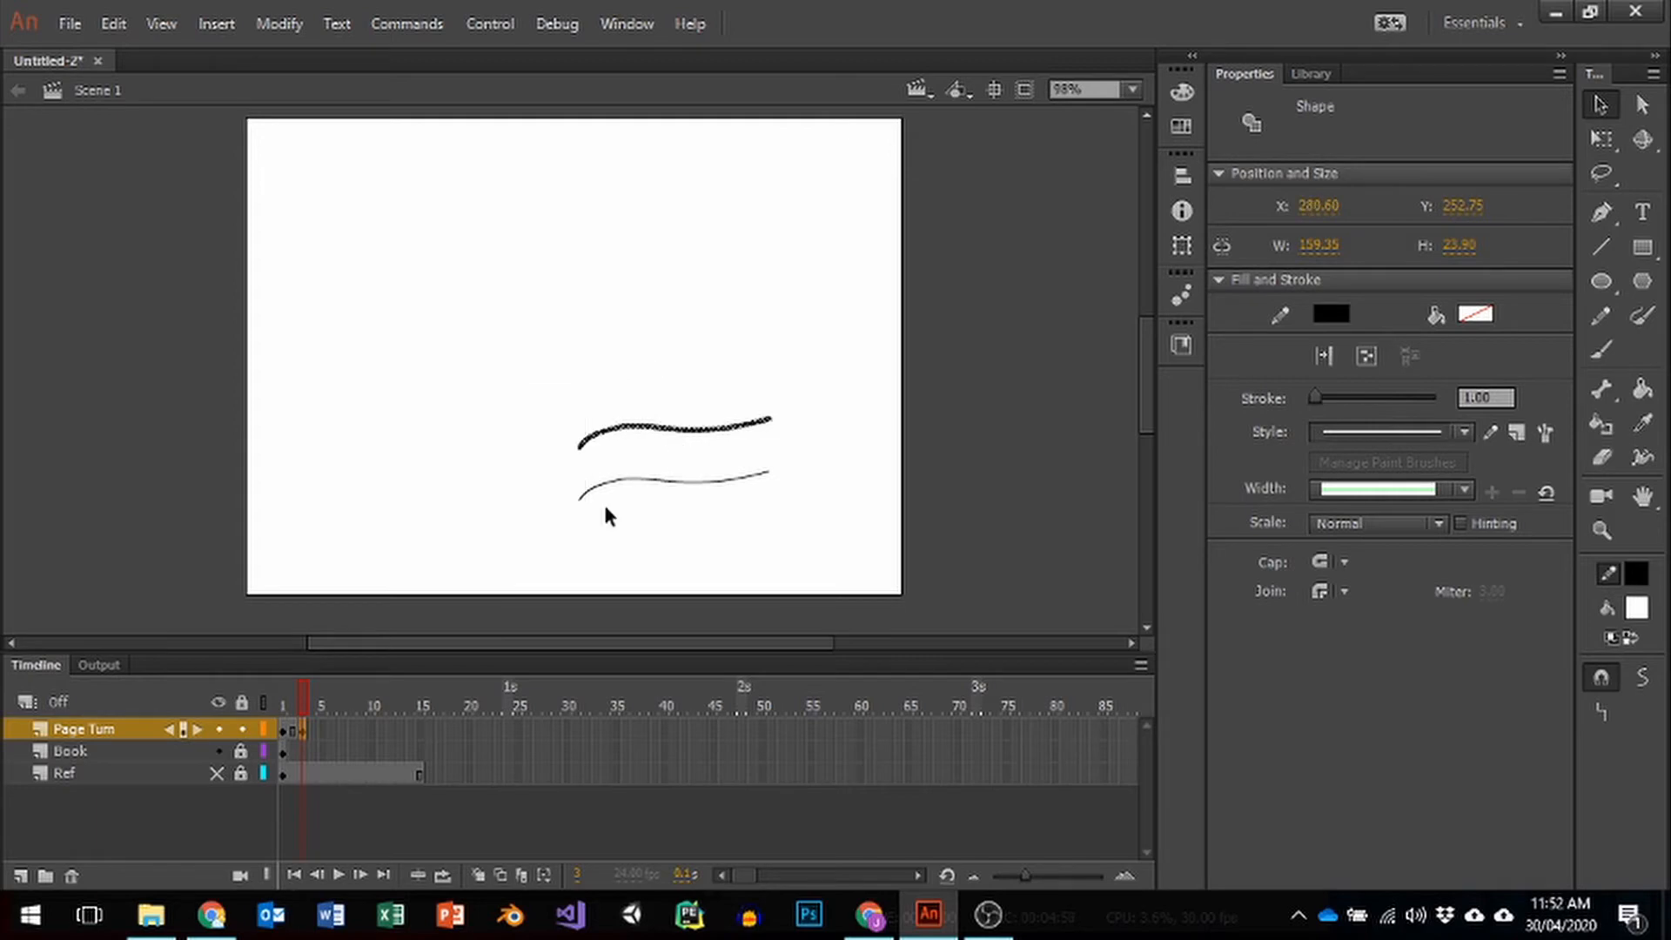
click(217, 773)
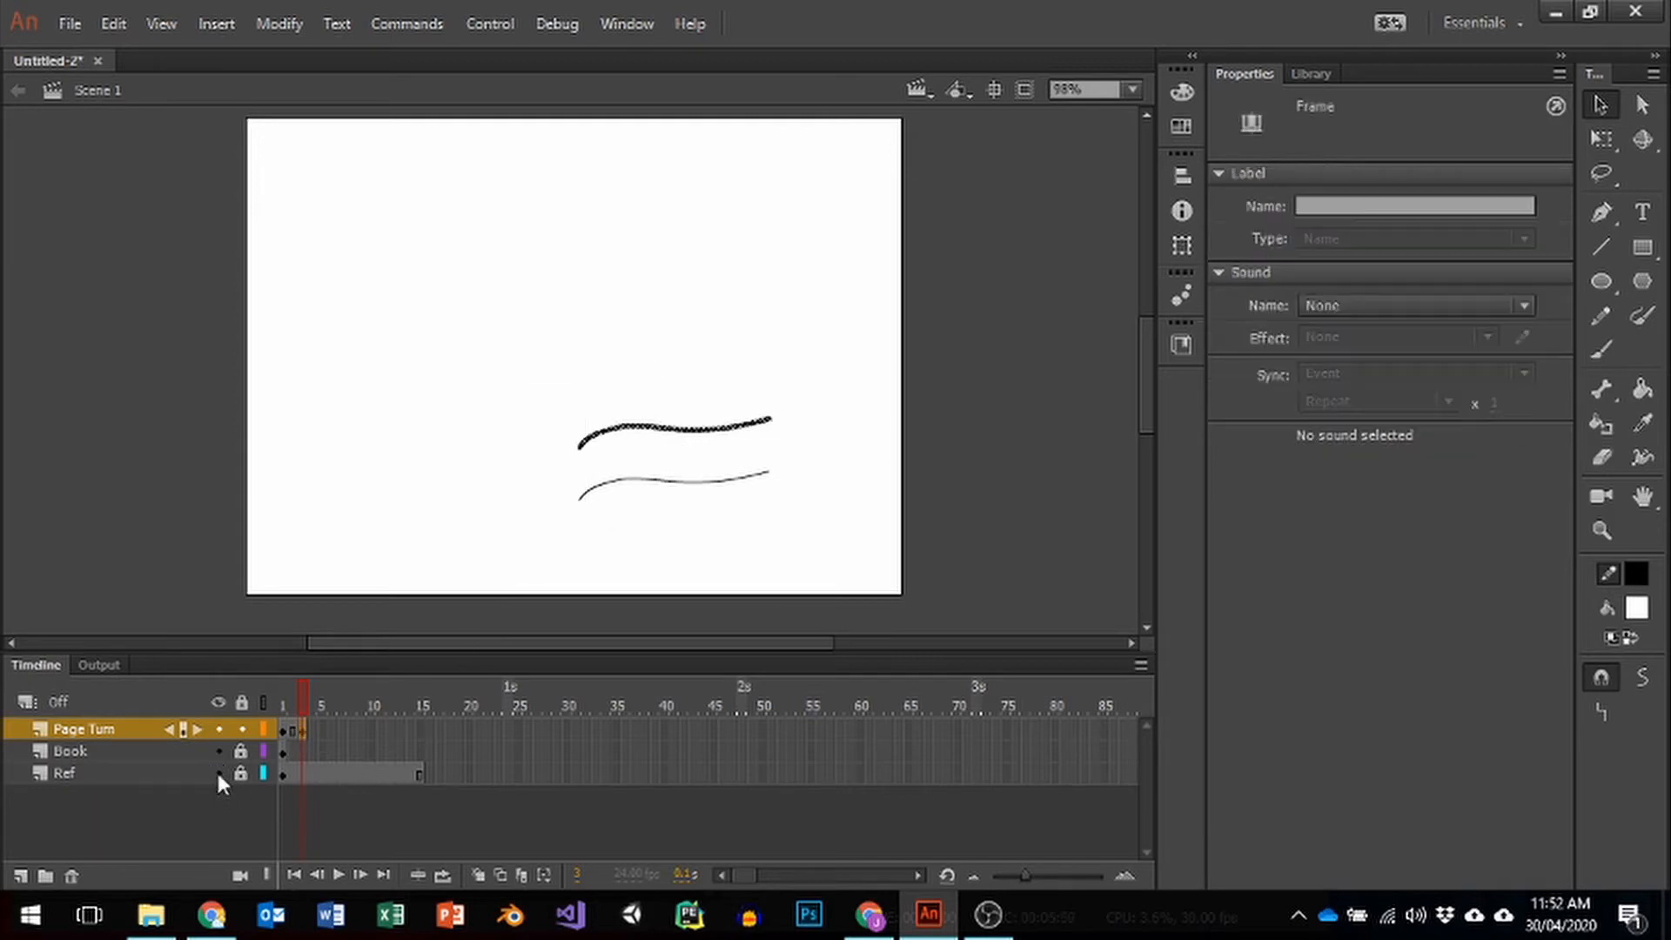
click(630, 427)
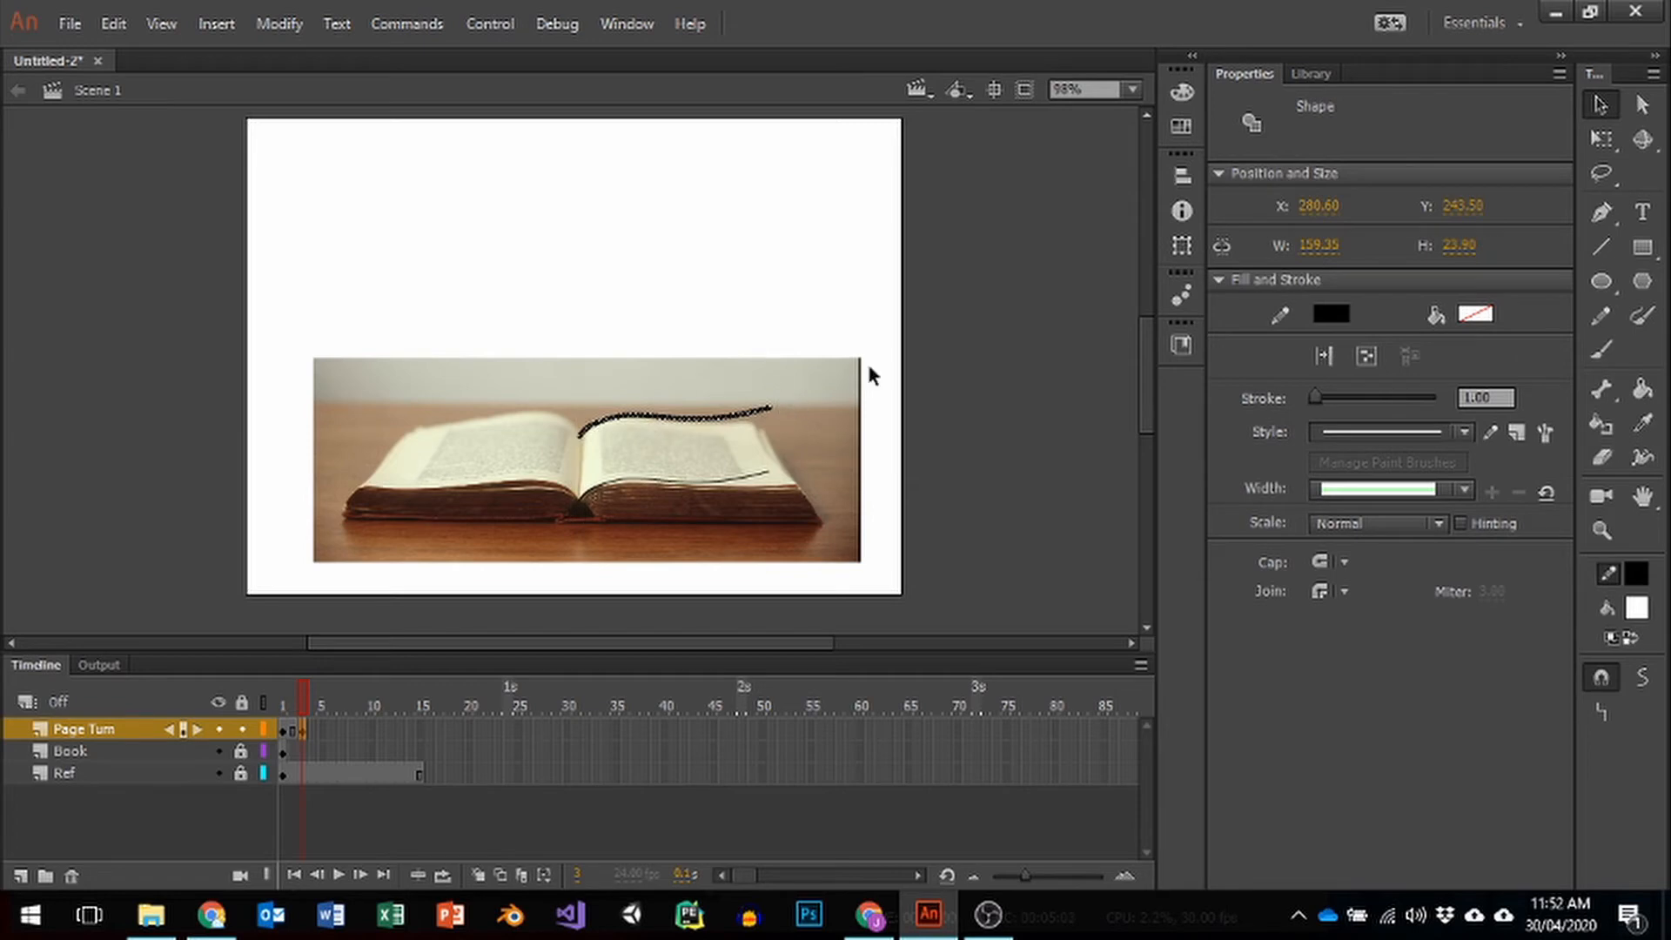
Step: Pull the upper line's outer end inward and raise the lower line's outer end slightly to shape the lifting page
click(837, 390)
drag(766, 405, 745, 414)
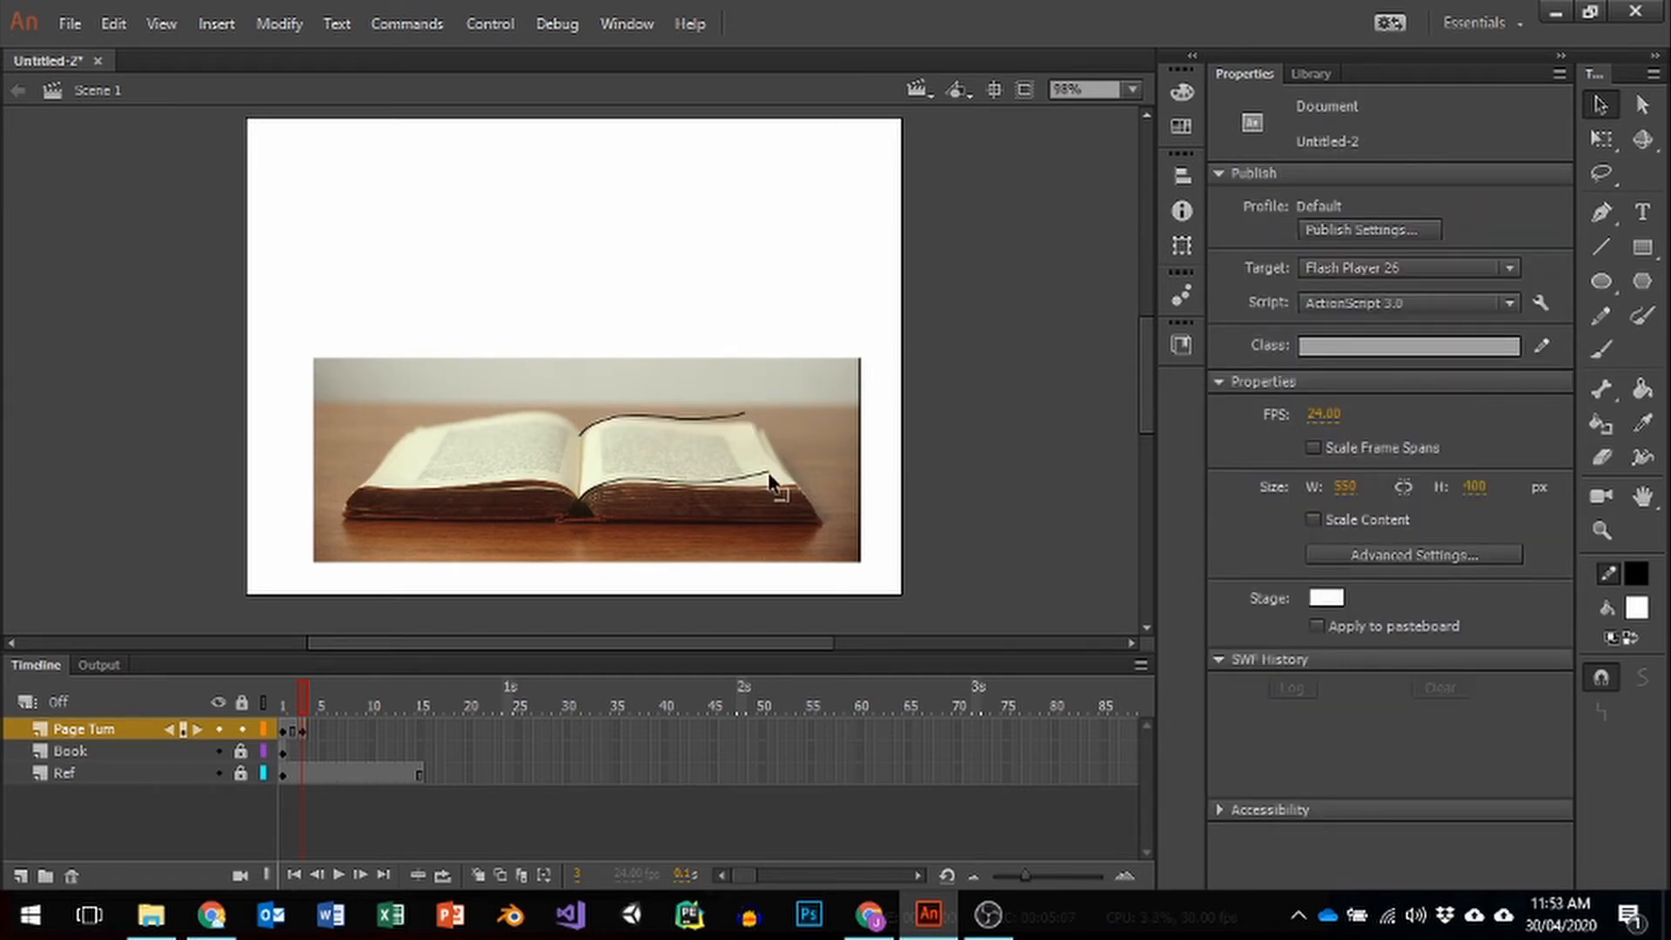
drag(769, 473, 777, 467)
Step: Paint the page's outer edge at frame 3, joining the outer ends of the upper and lower lines
click(1643, 316)
drag(744, 414, 775, 469)
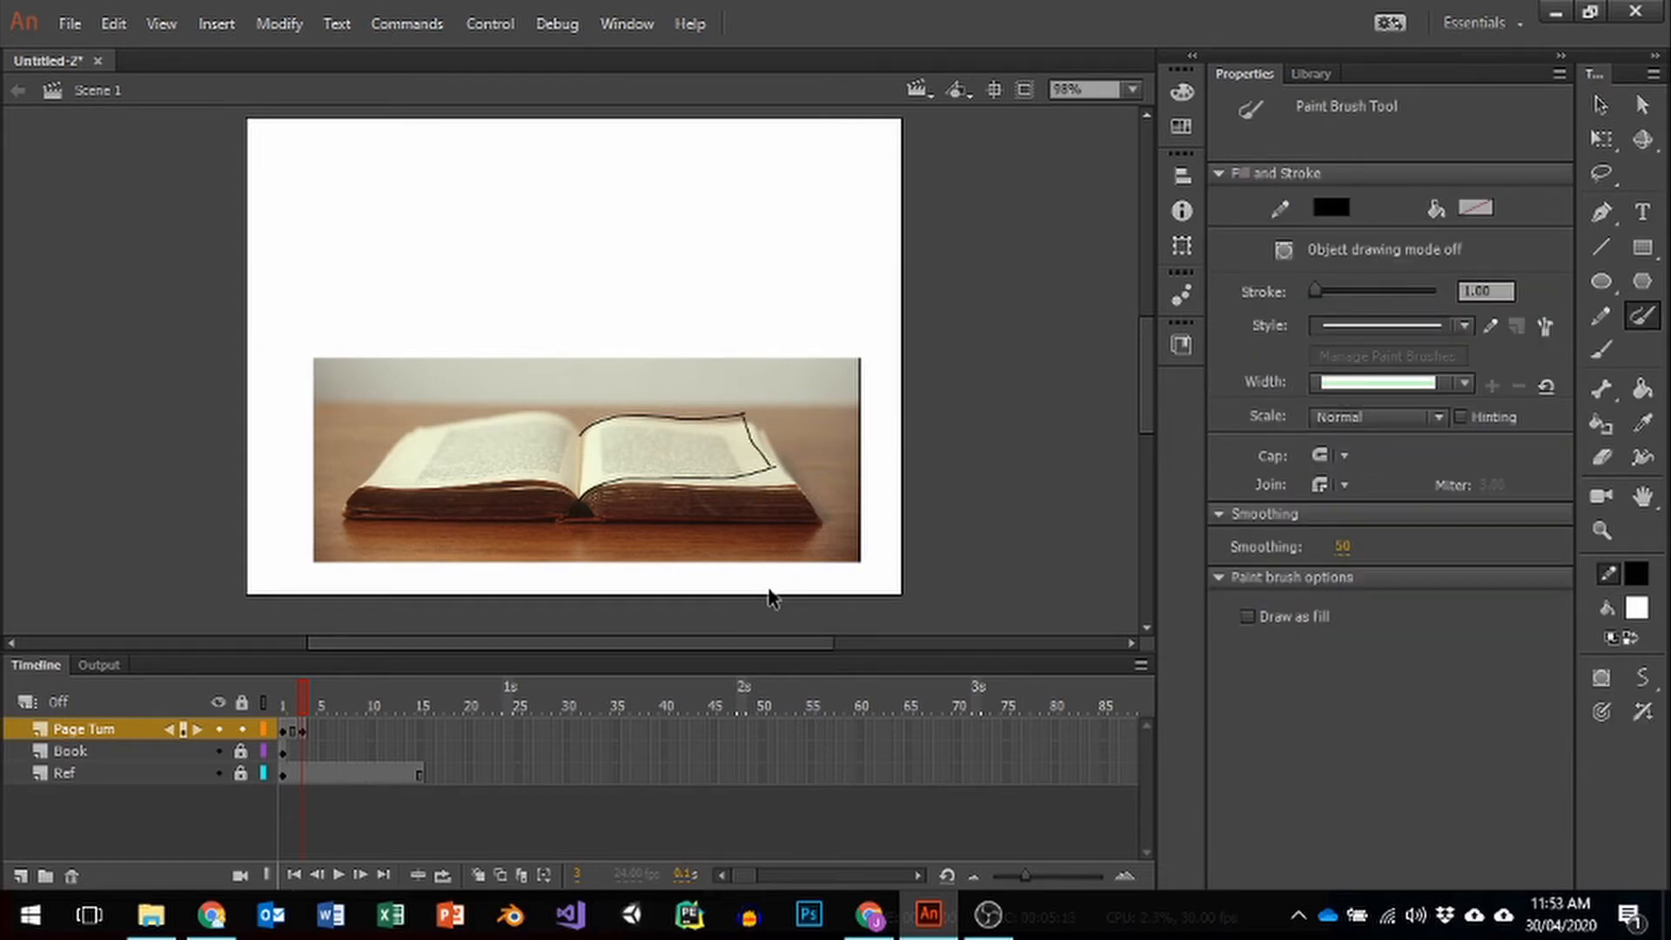
key(ctrl+z)
drag(775, 467, 747, 413)
Step: Insert a keyframe at frame 5 of the Page Turn layer and try bending the page's upper line upward
right_click(322, 729)
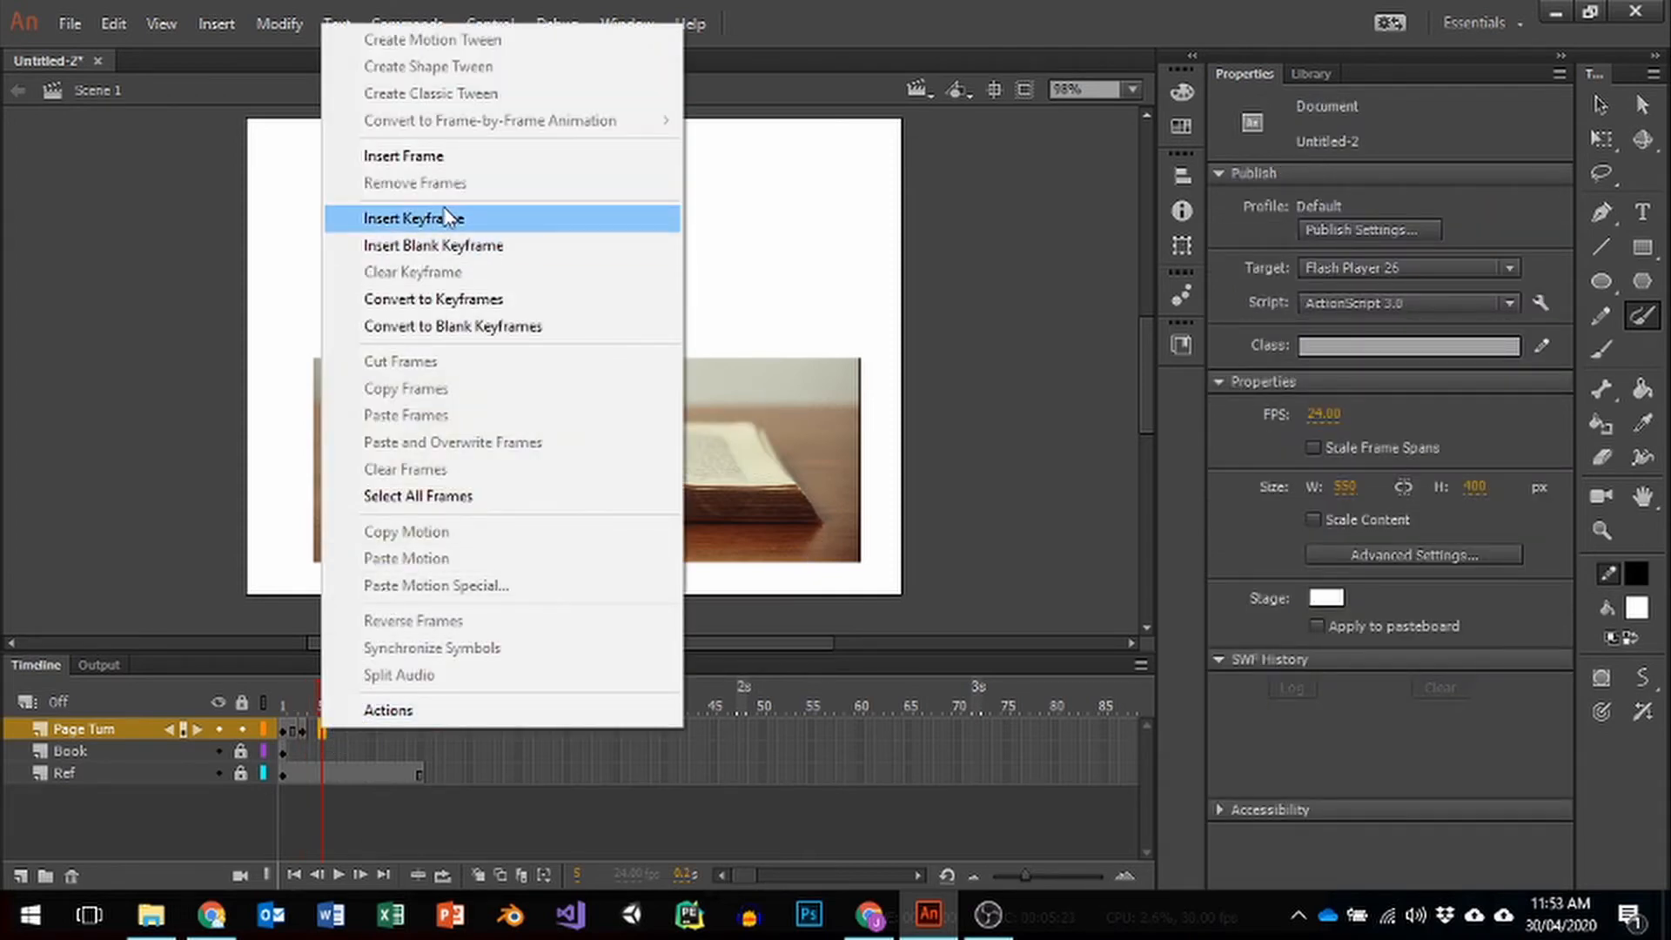
click(448, 222)
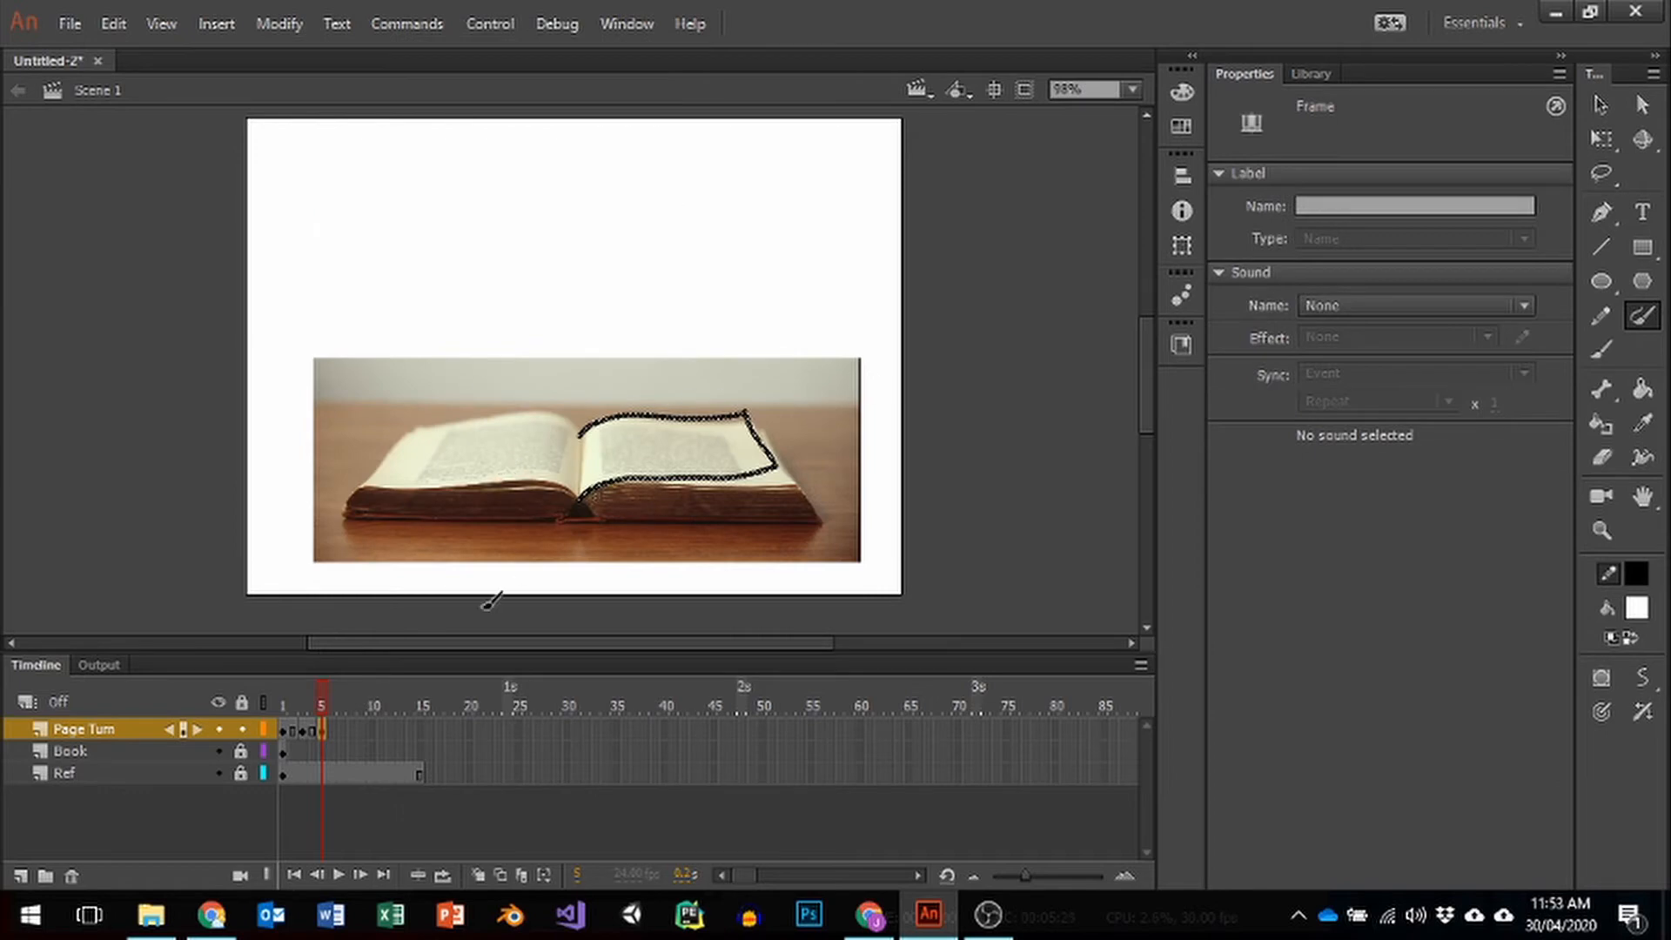
click(1596, 106)
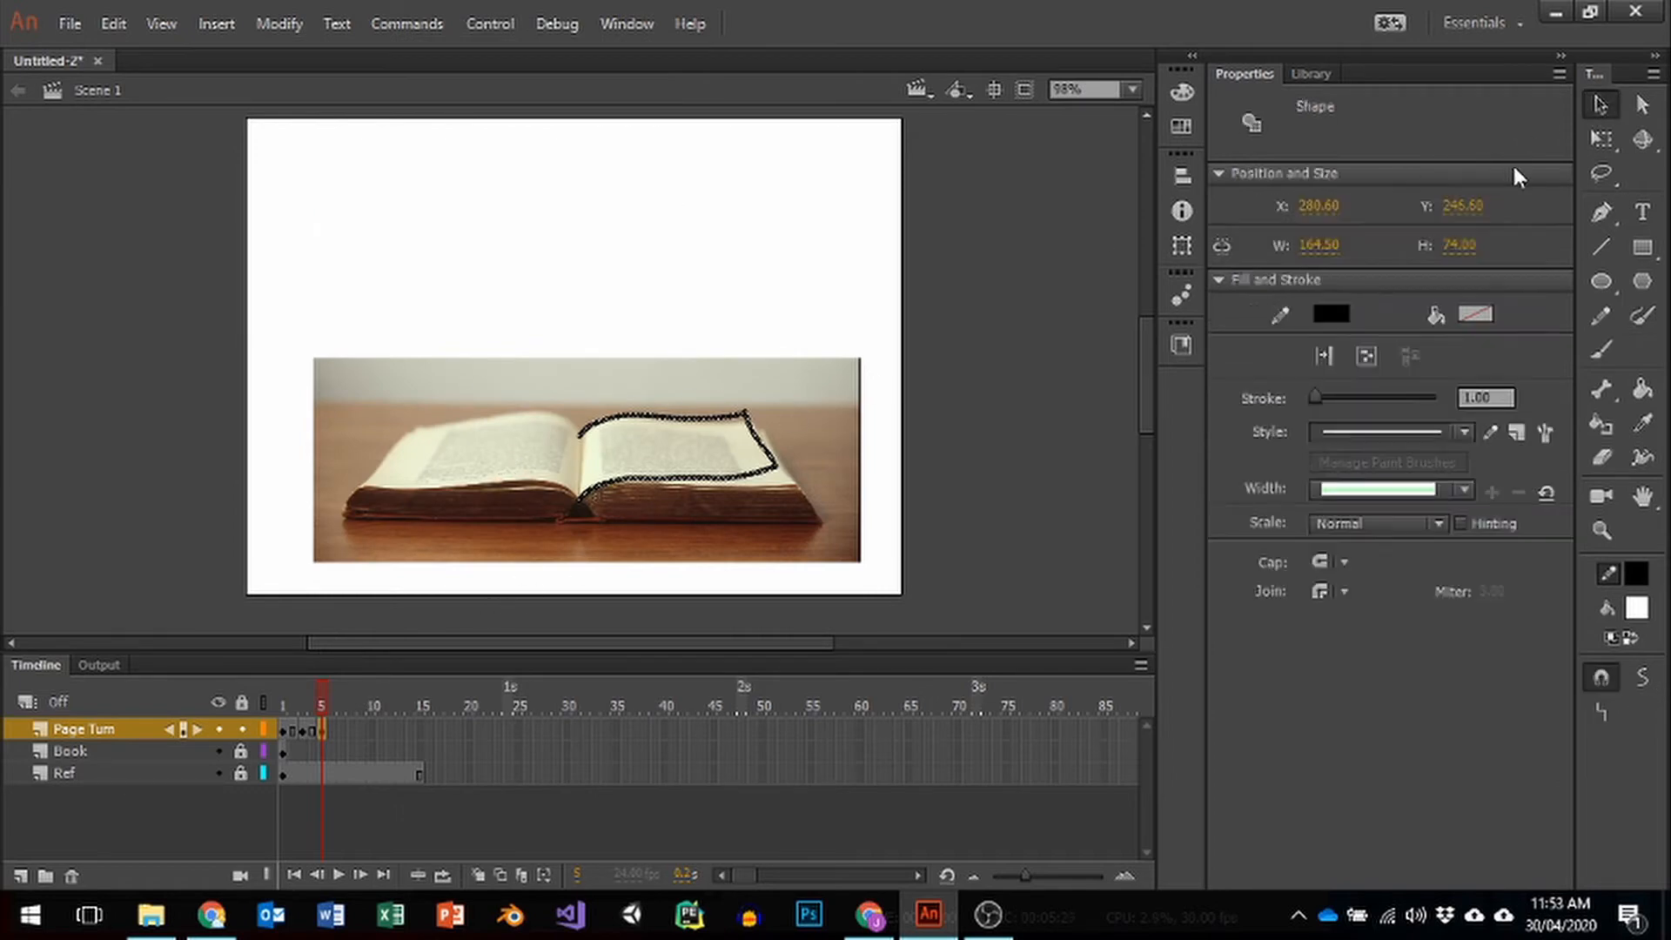
click(748, 326)
drag(631, 416, 623, 407)
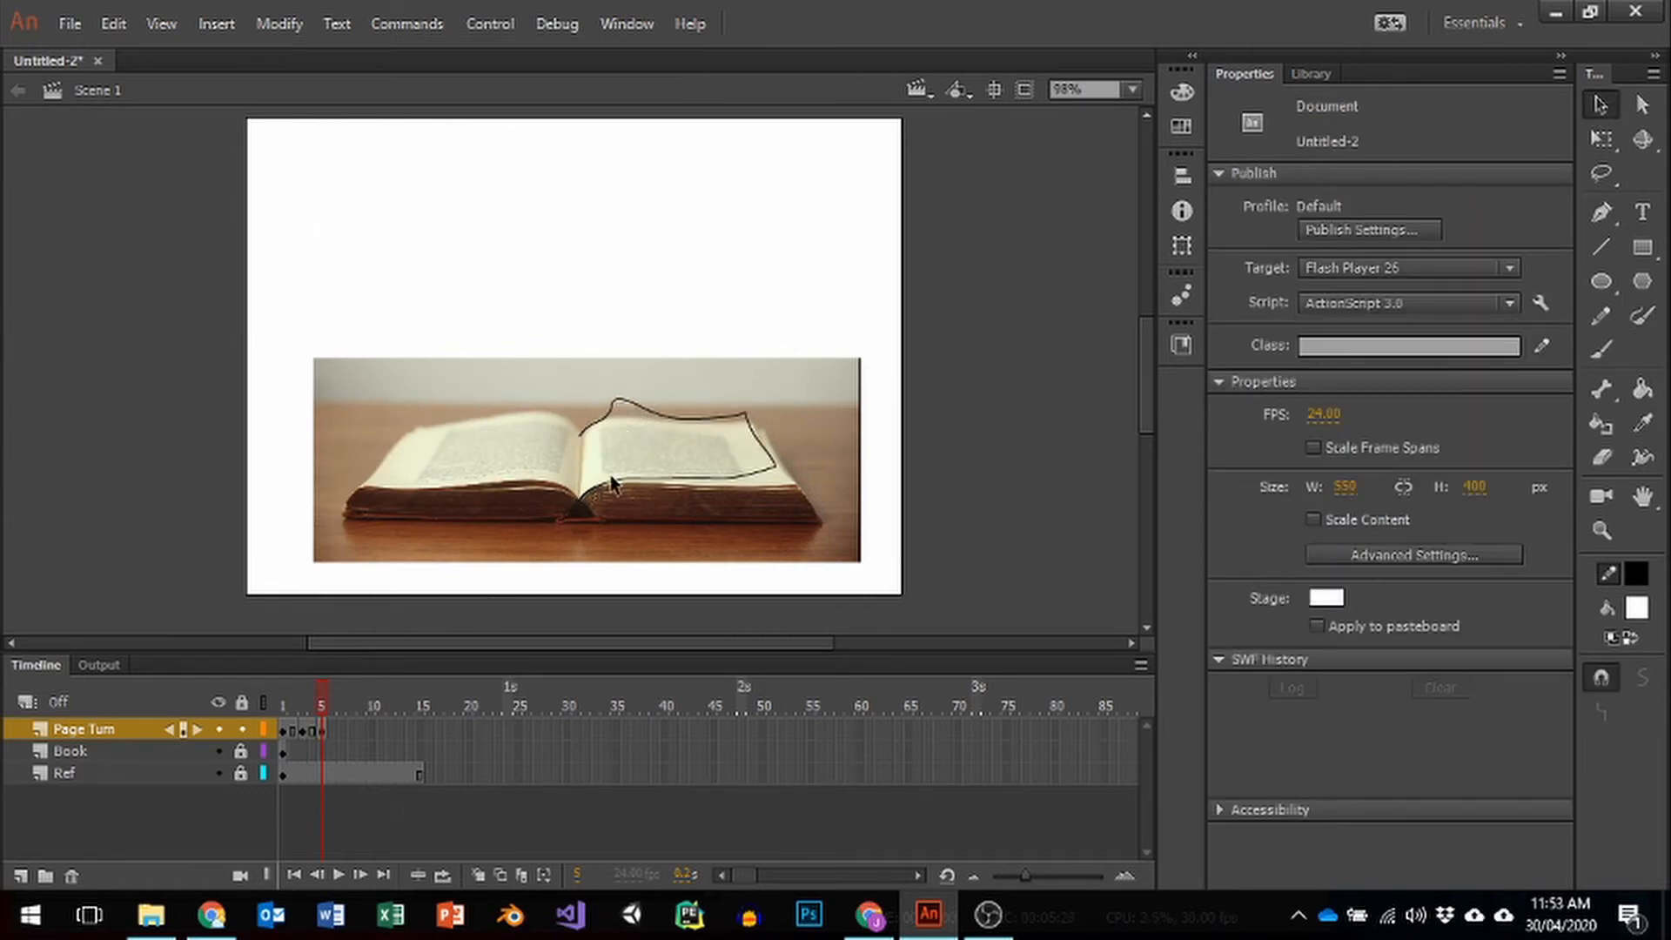
Step: Replace the page's upper line at frame 5 with a higher painted curve rising from the spine toward its outer end
click(670, 425)
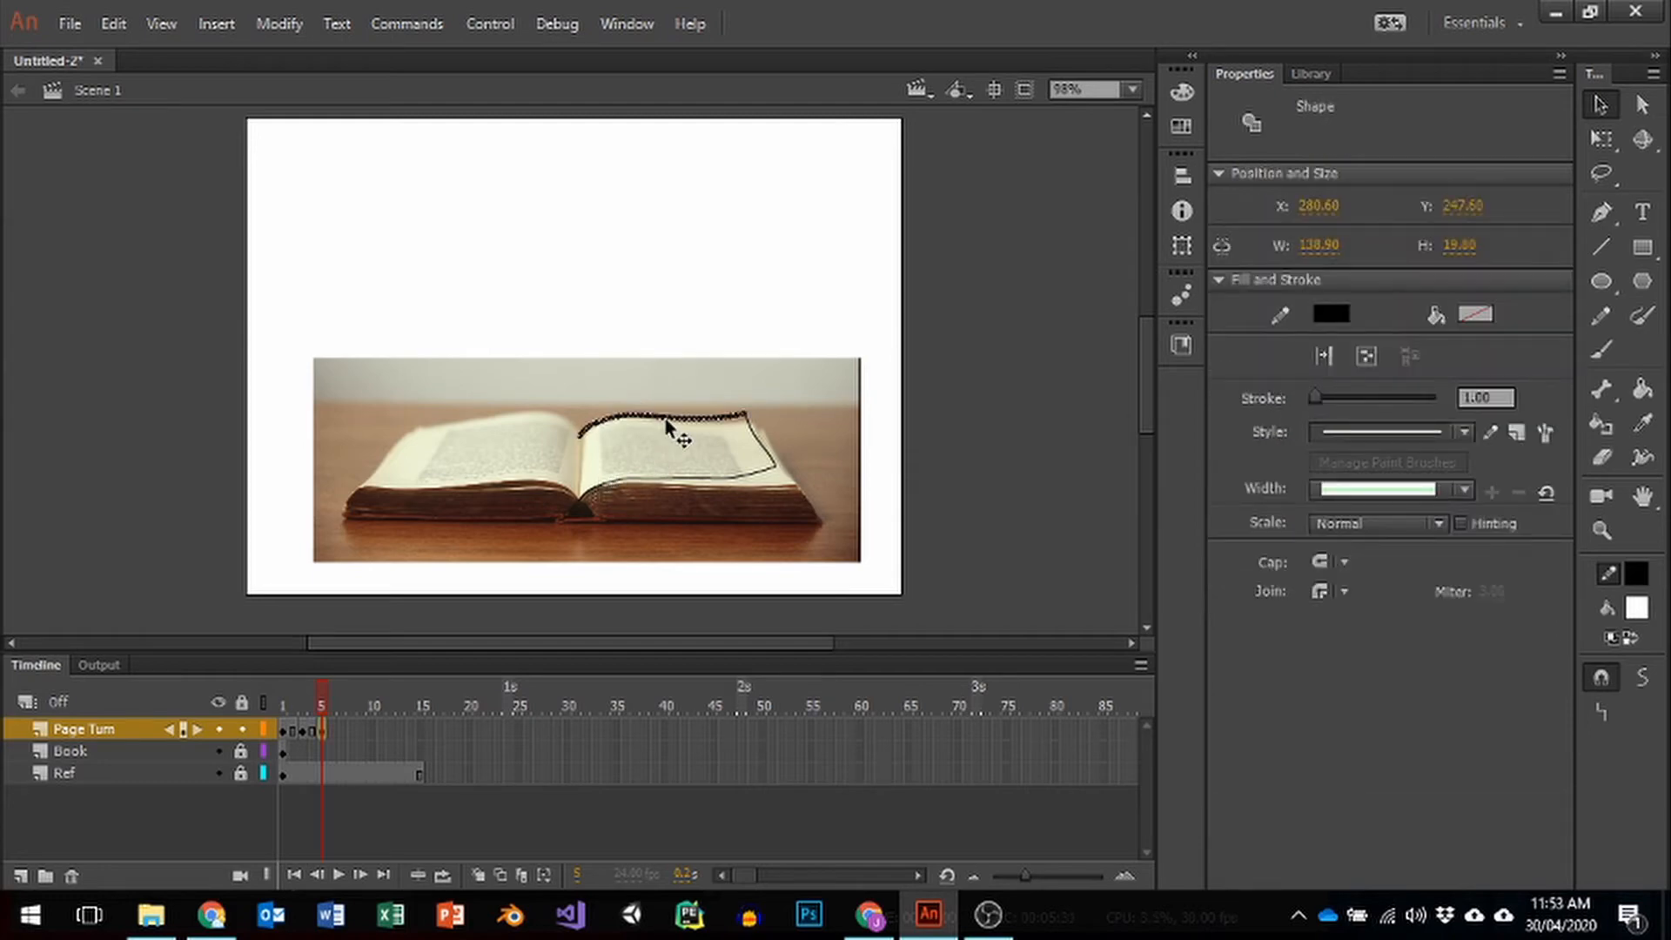
key(Delete)
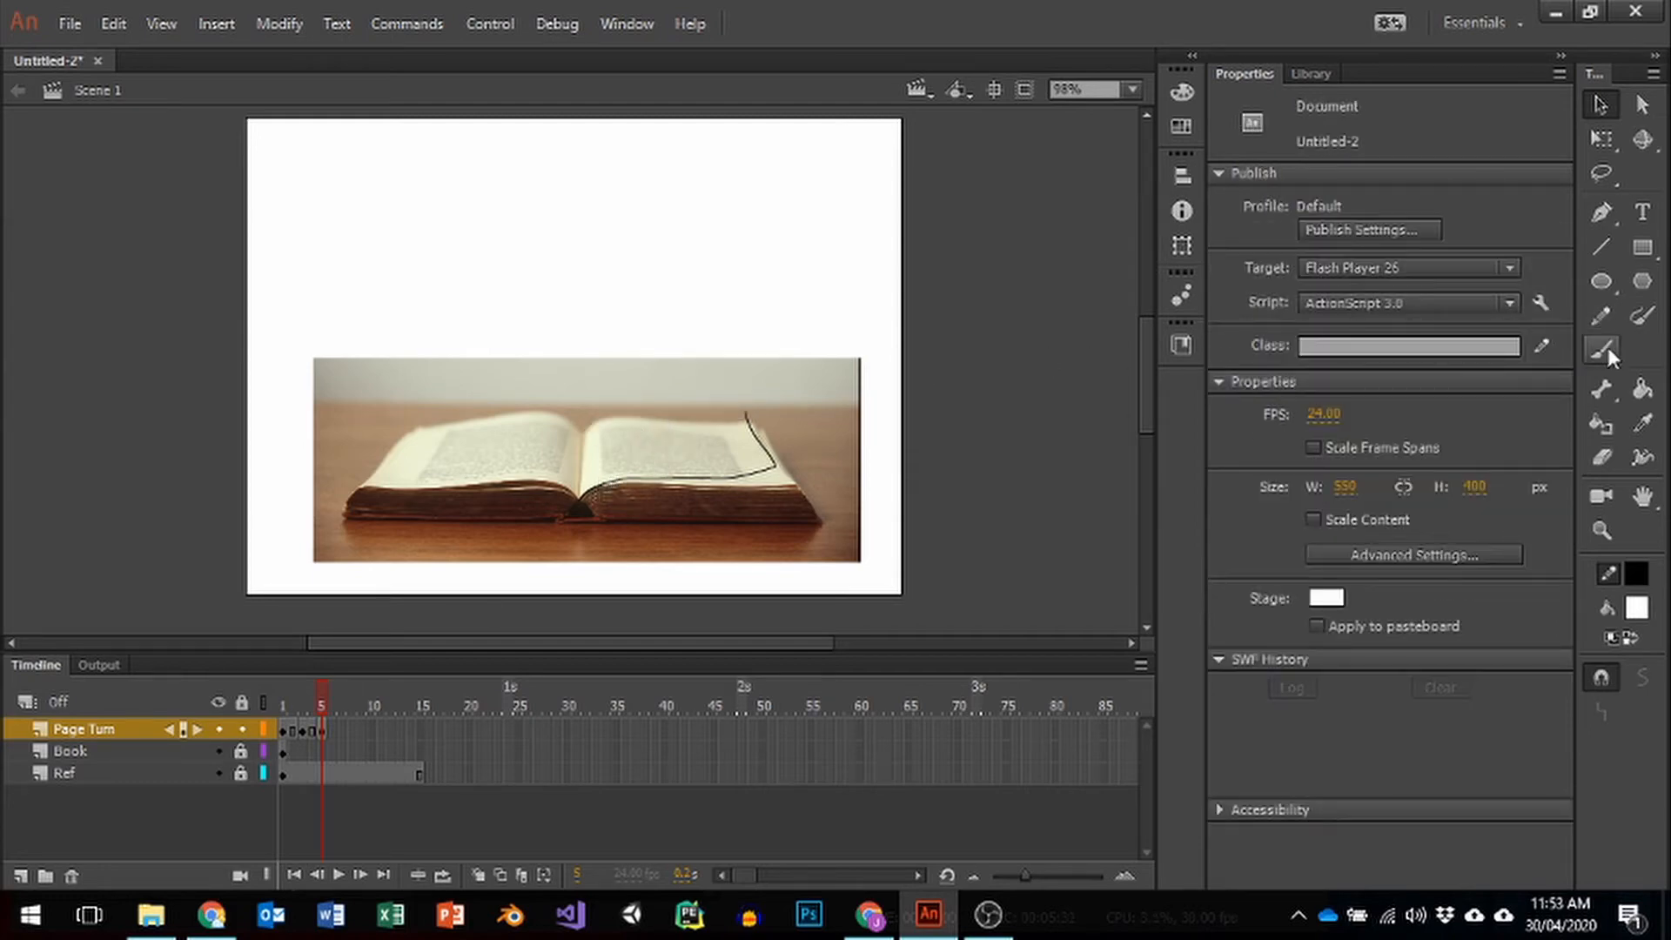
click(1643, 317)
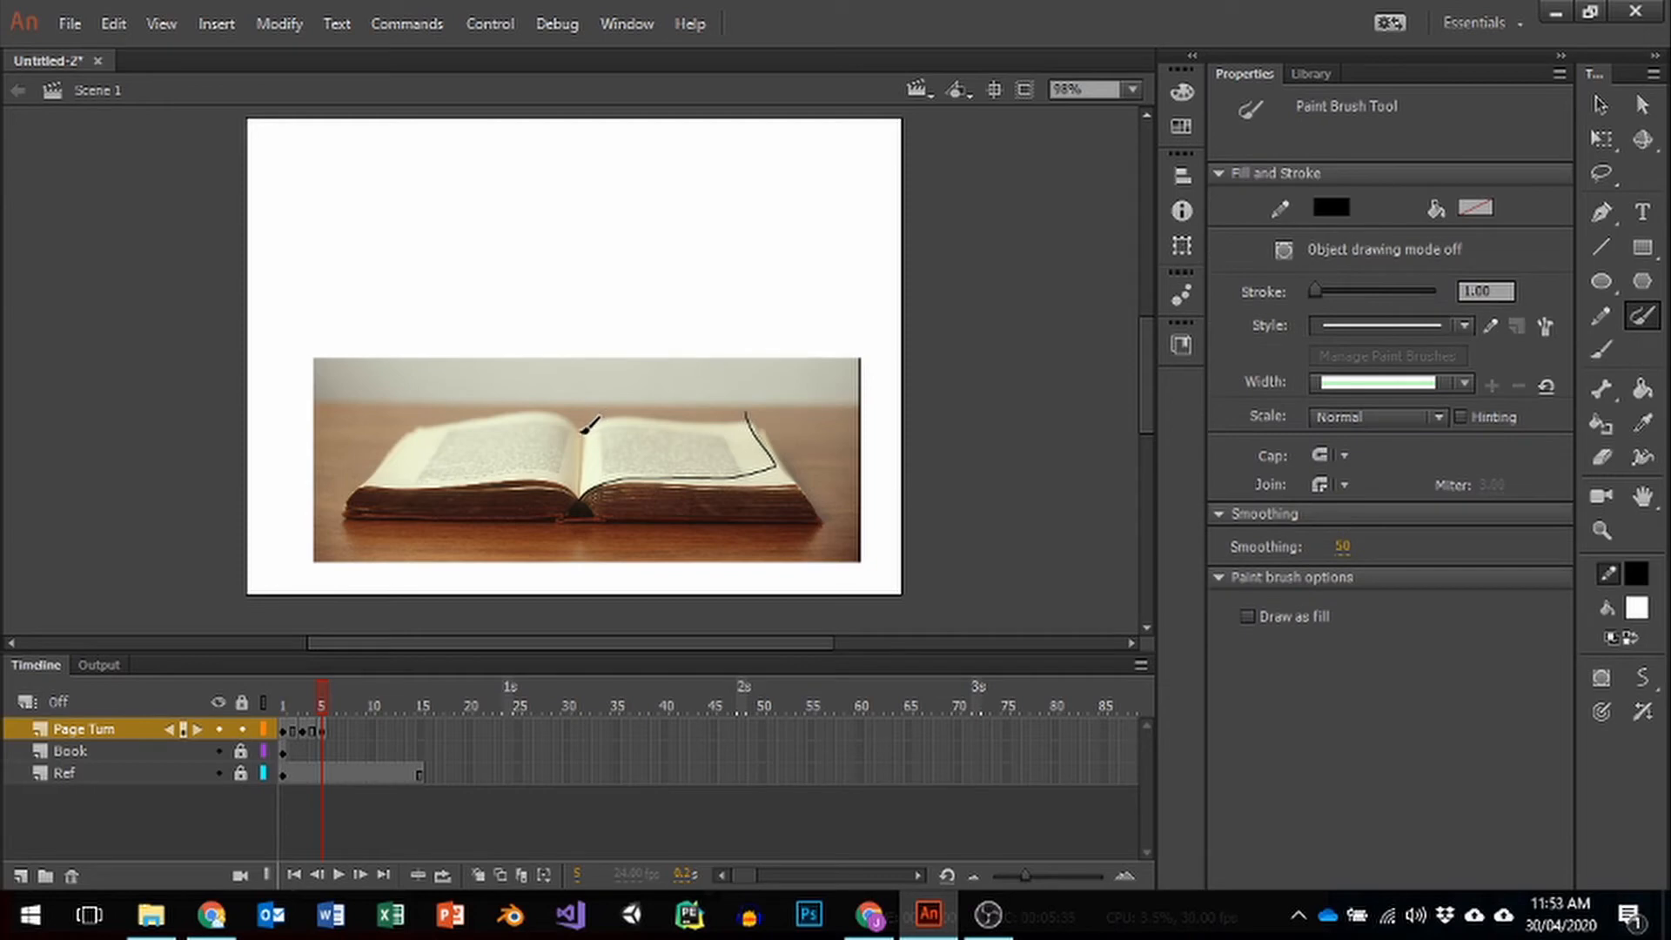
mouse_move(583, 428)
mouse_down()
mouse_move(596, 404)
mouse_move(717, 381)
mouse_up()
Step: Delete the page's outer edge and upper line at frame 5, keeping only the lower line
key(v)
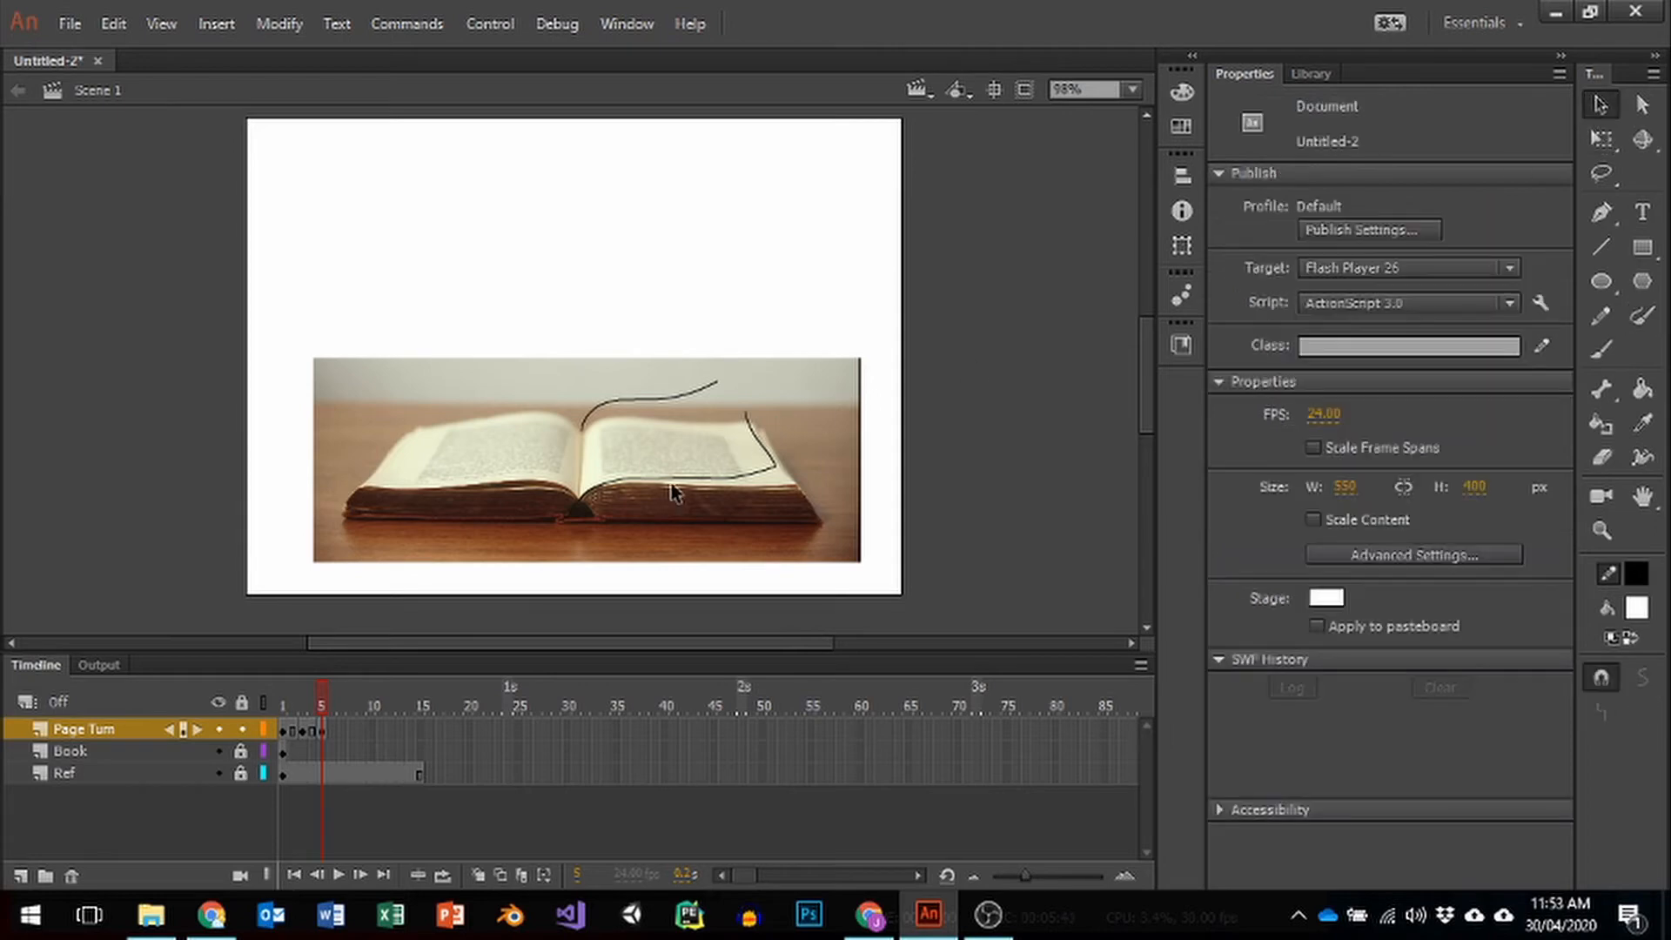
click(687, 482)
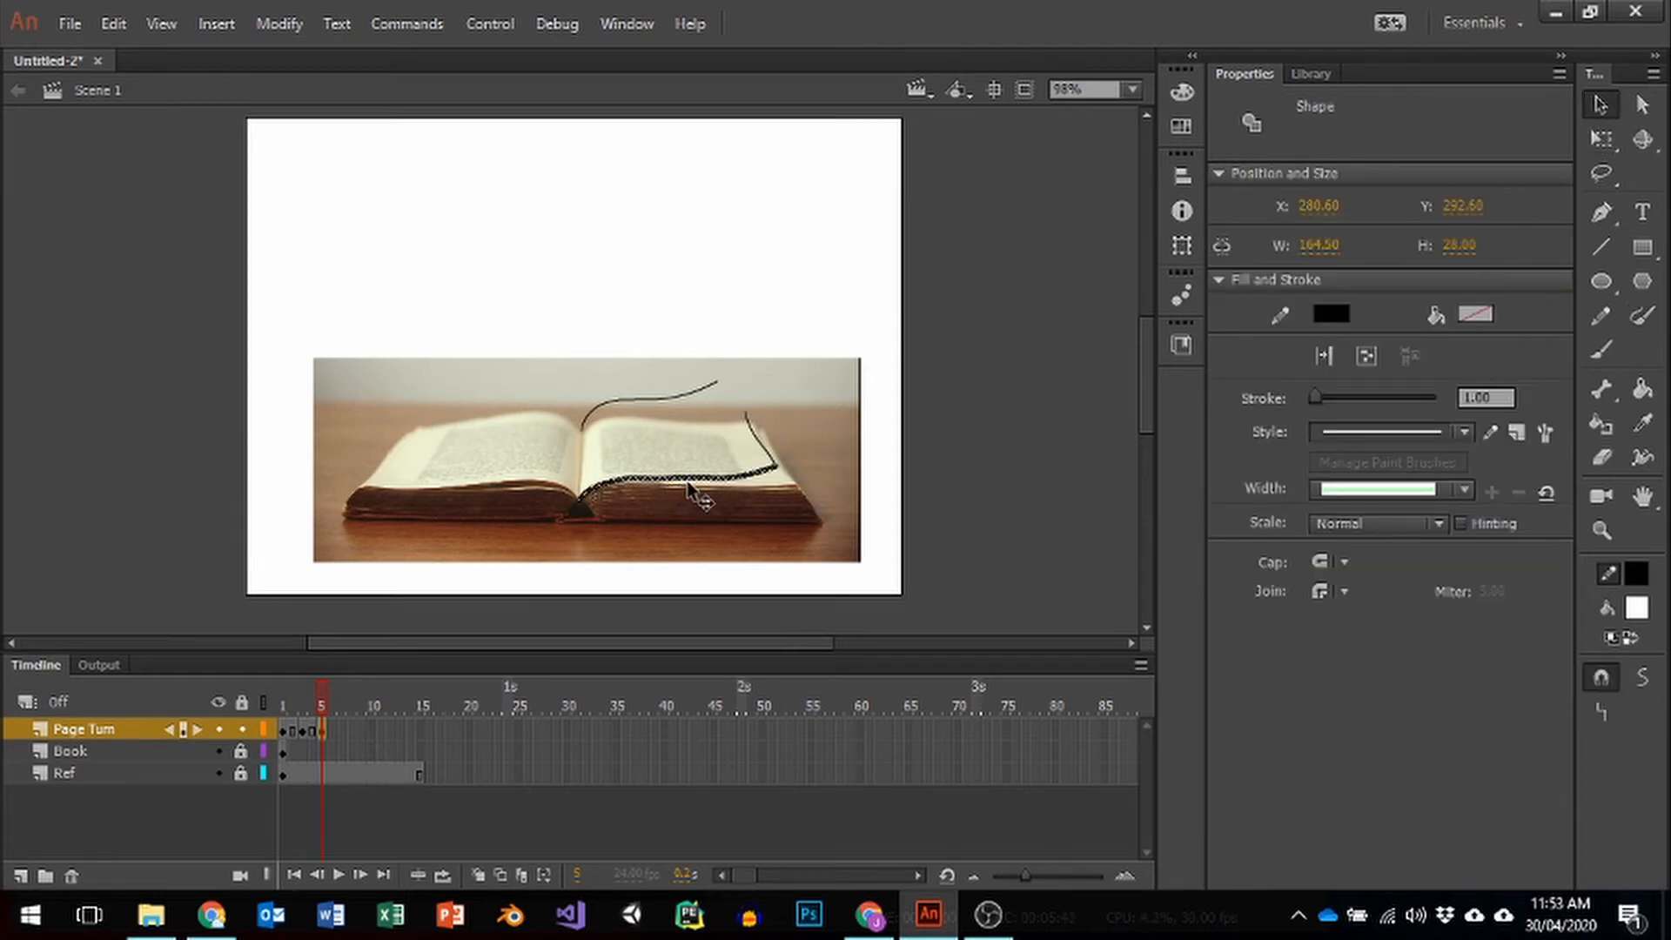
click(768, 449)
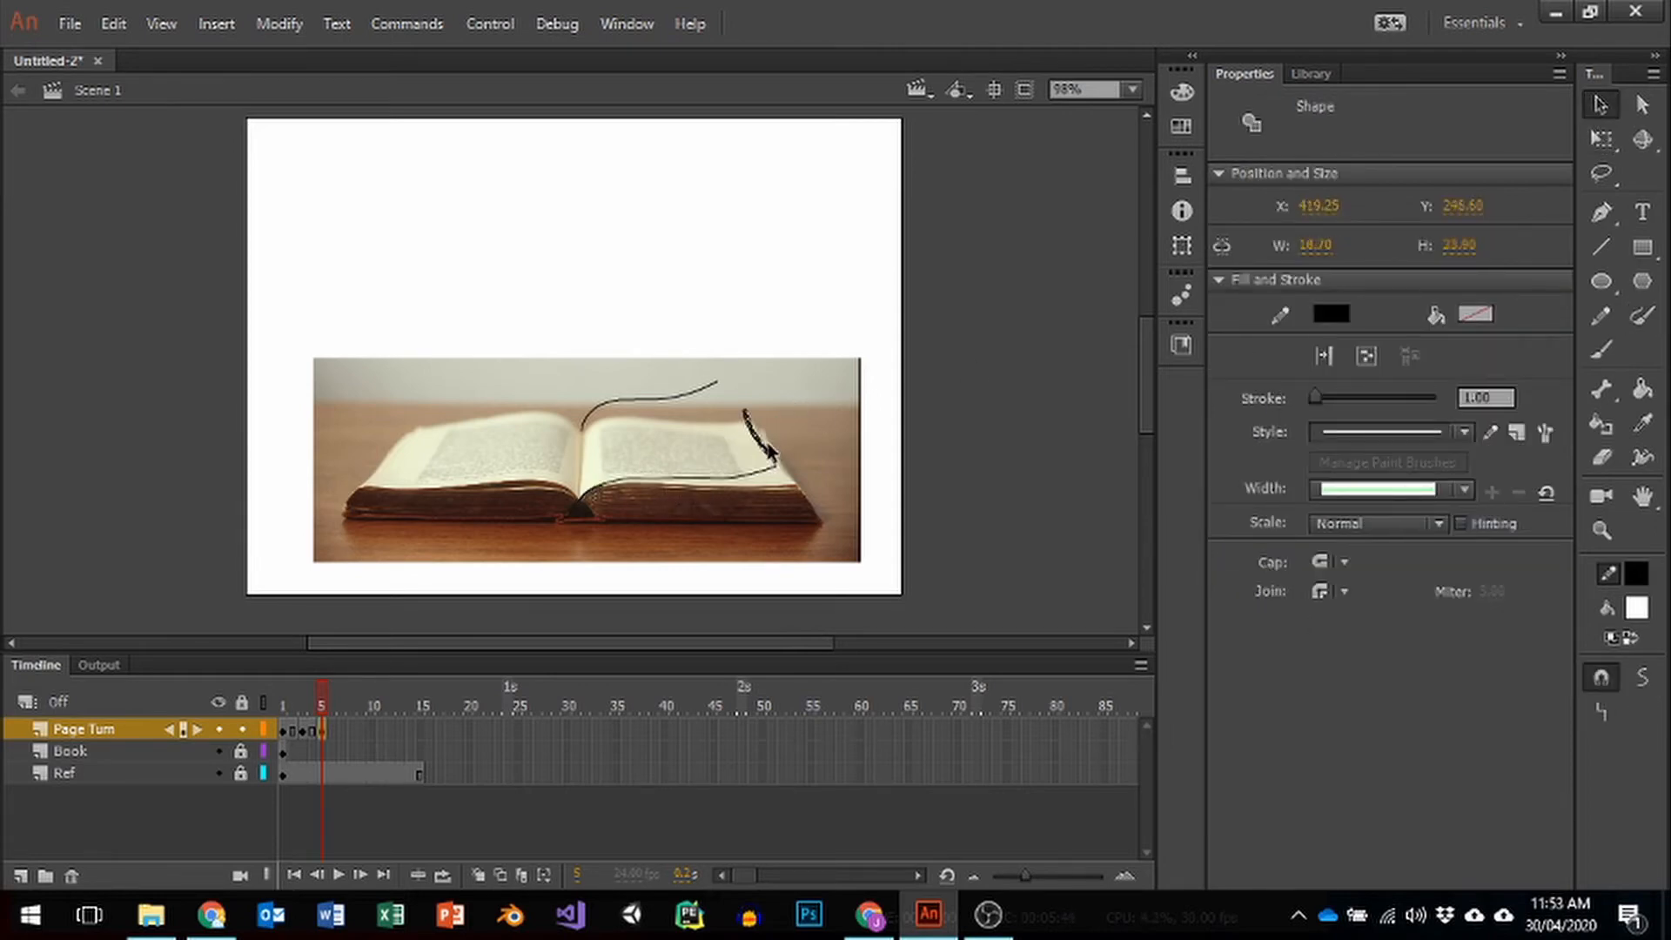
key(Delete)
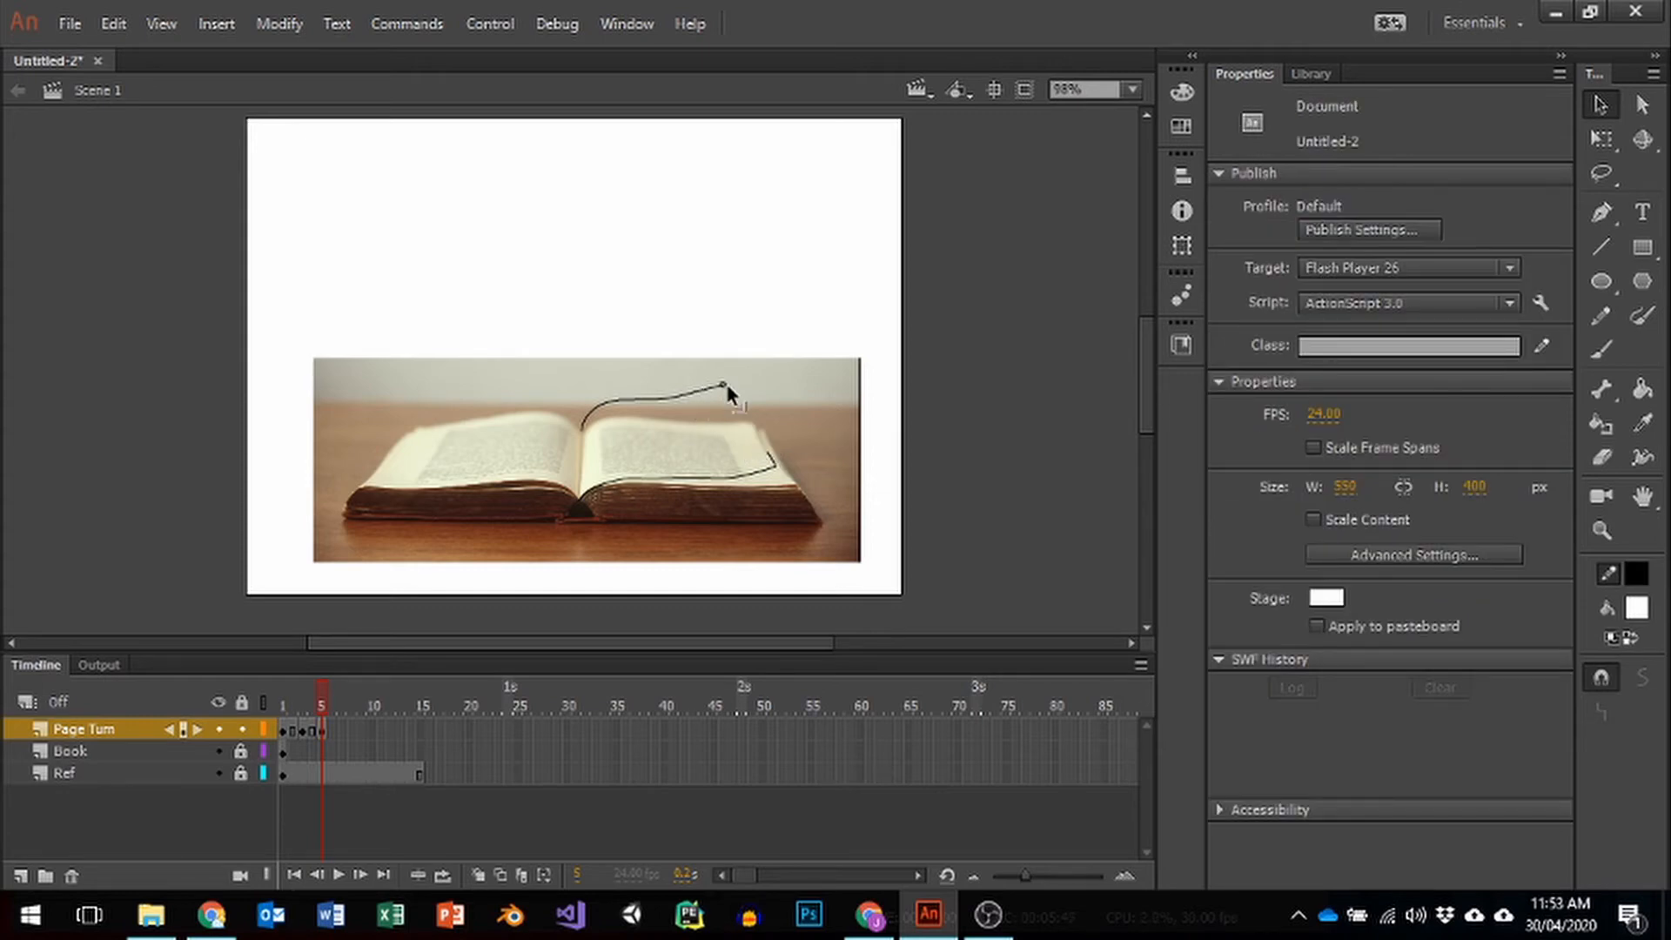
drag(683, 393, 686, 407)
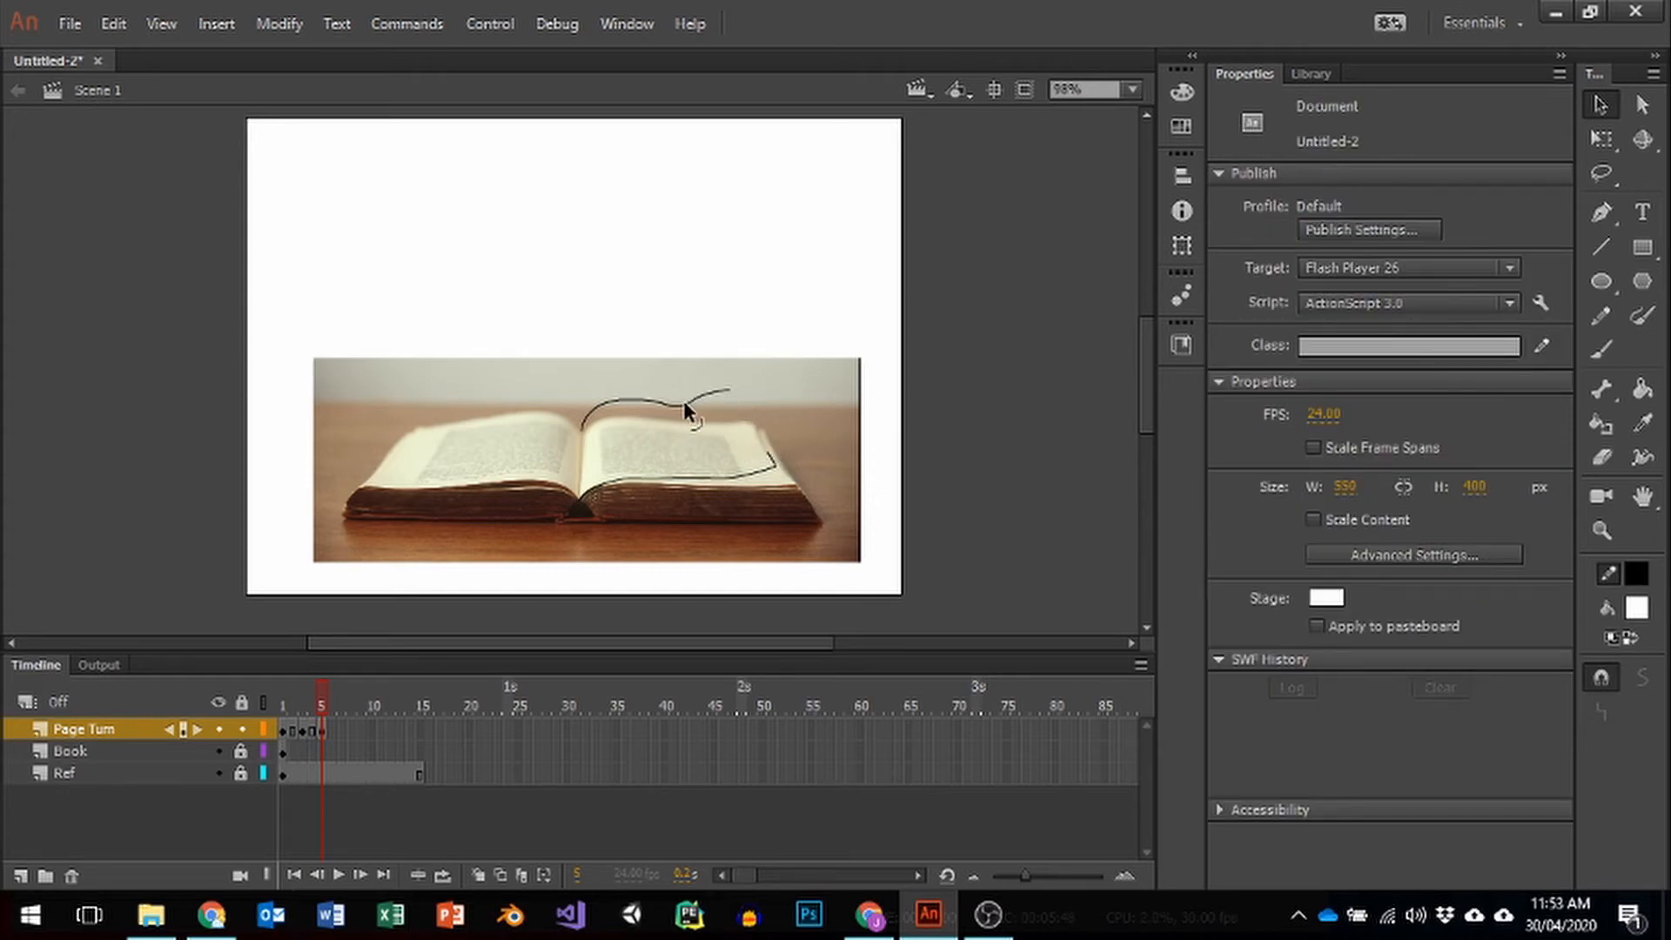
click(630, 400)
key(Delete)
click(679, 481)
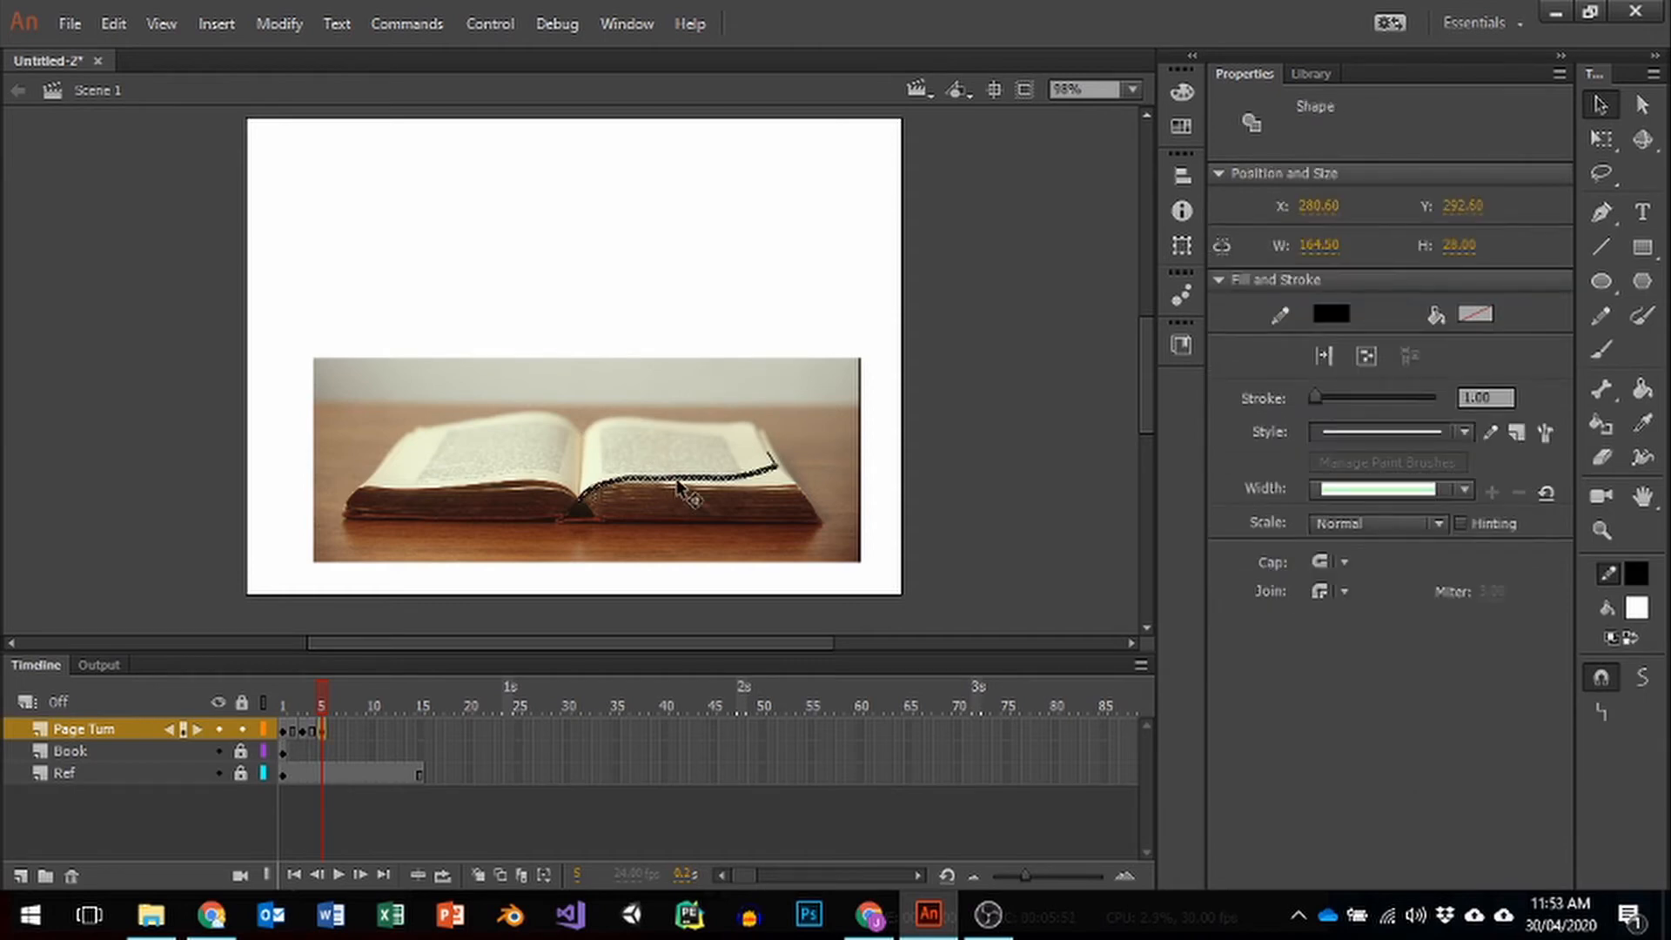
click(769, 454)
key(Delete)
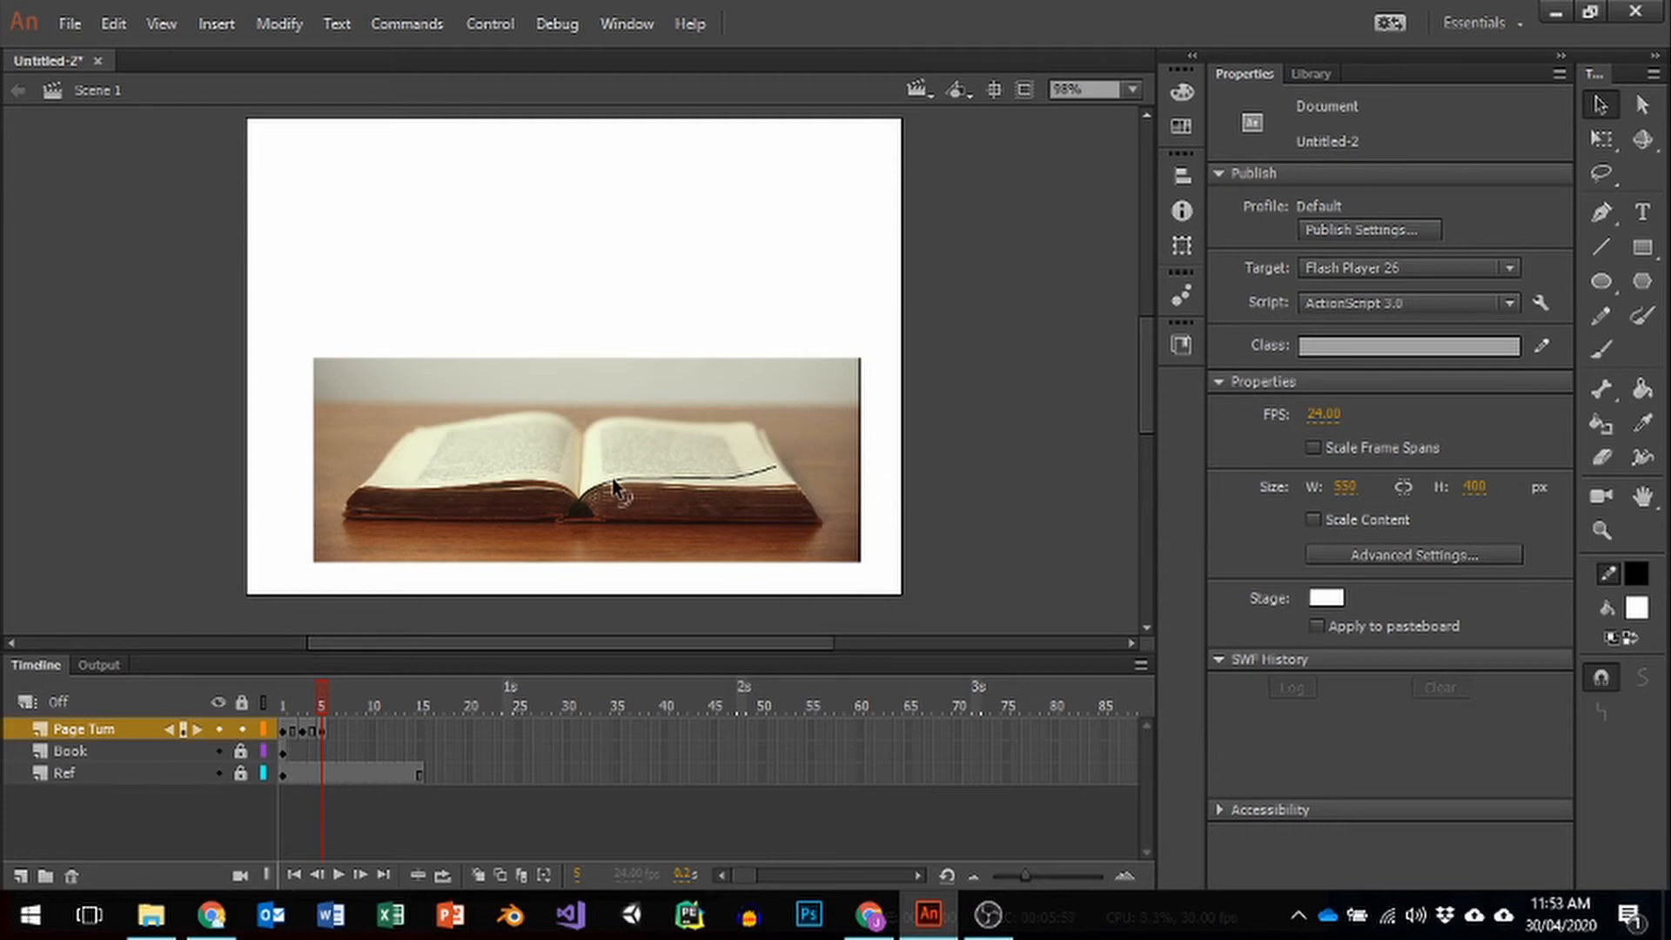
Step: Raise the lower line's outer end at frame 5 and place a copy of the line above it as the page's upper line
drag(614, 487, 773, 454)
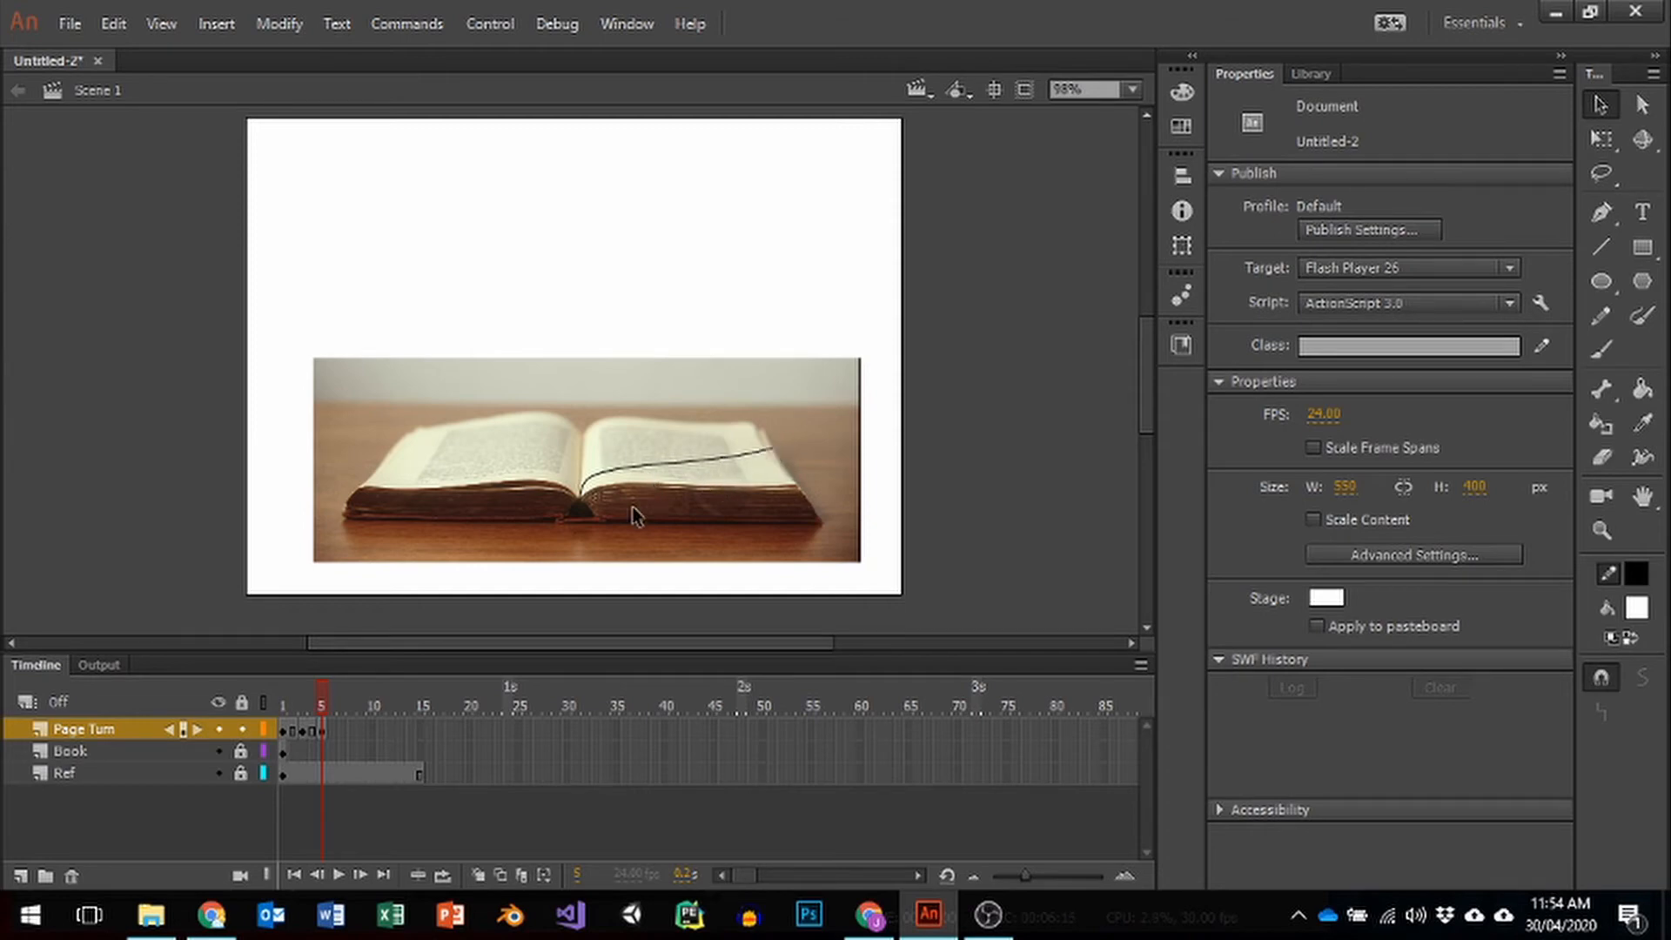
click(662, 468)
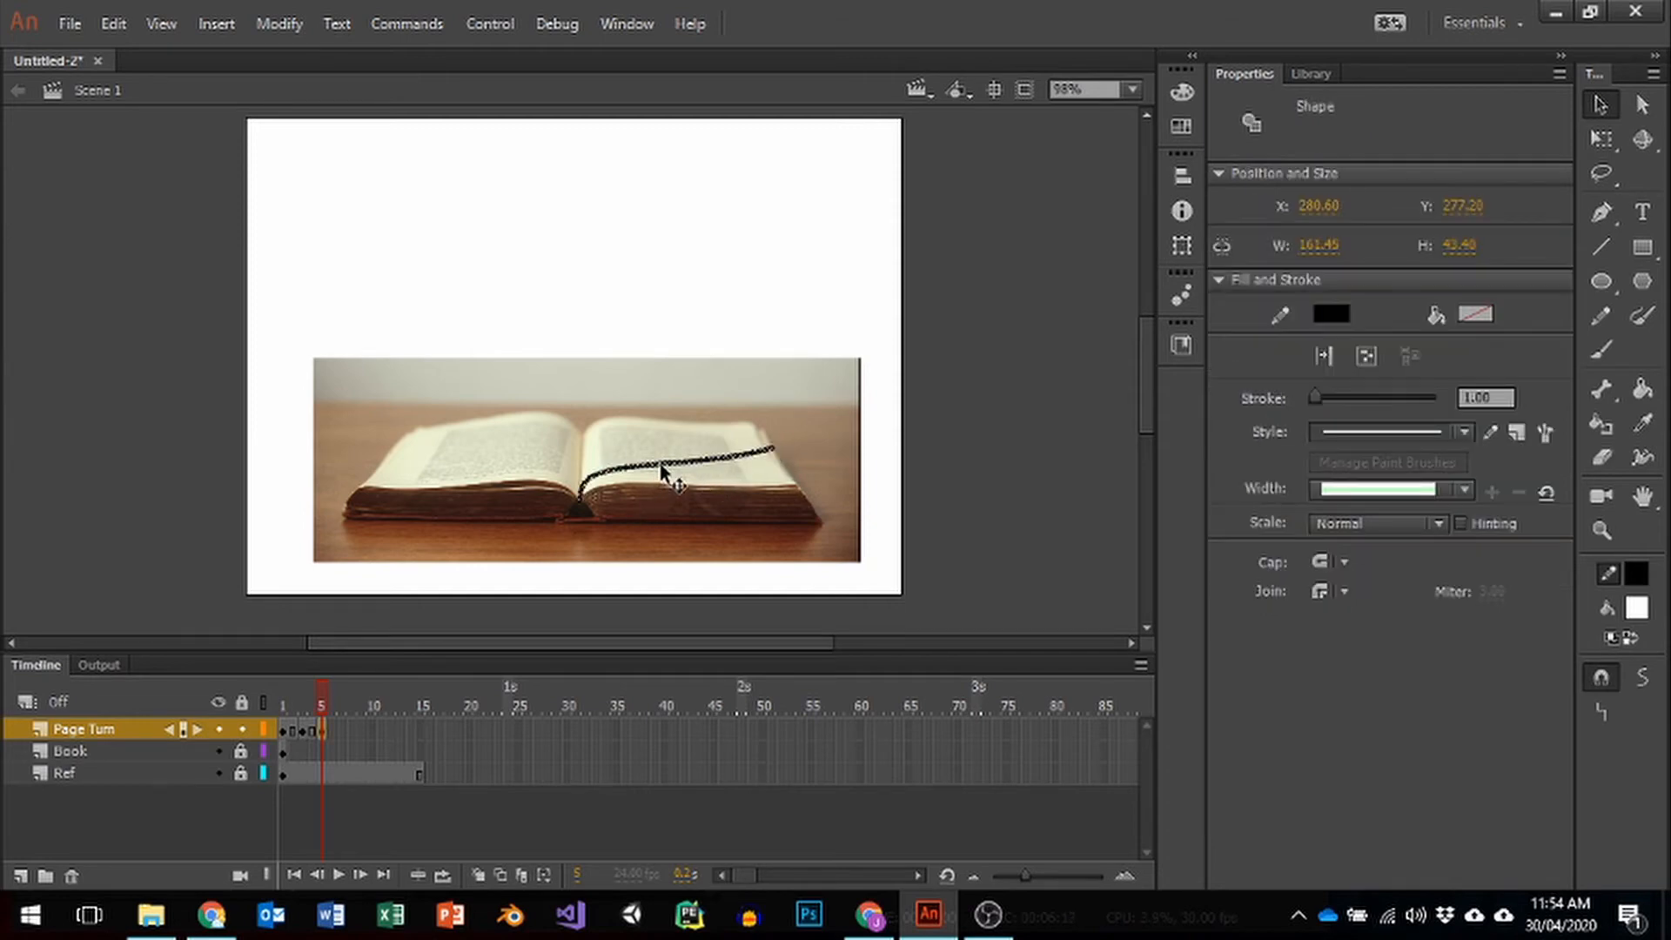
drag(662, 468, 653, 403)
Step: Pull the upper line's outer end inward at frame 5 and paint the outer edge joining it to the lower line
click(775, 373)
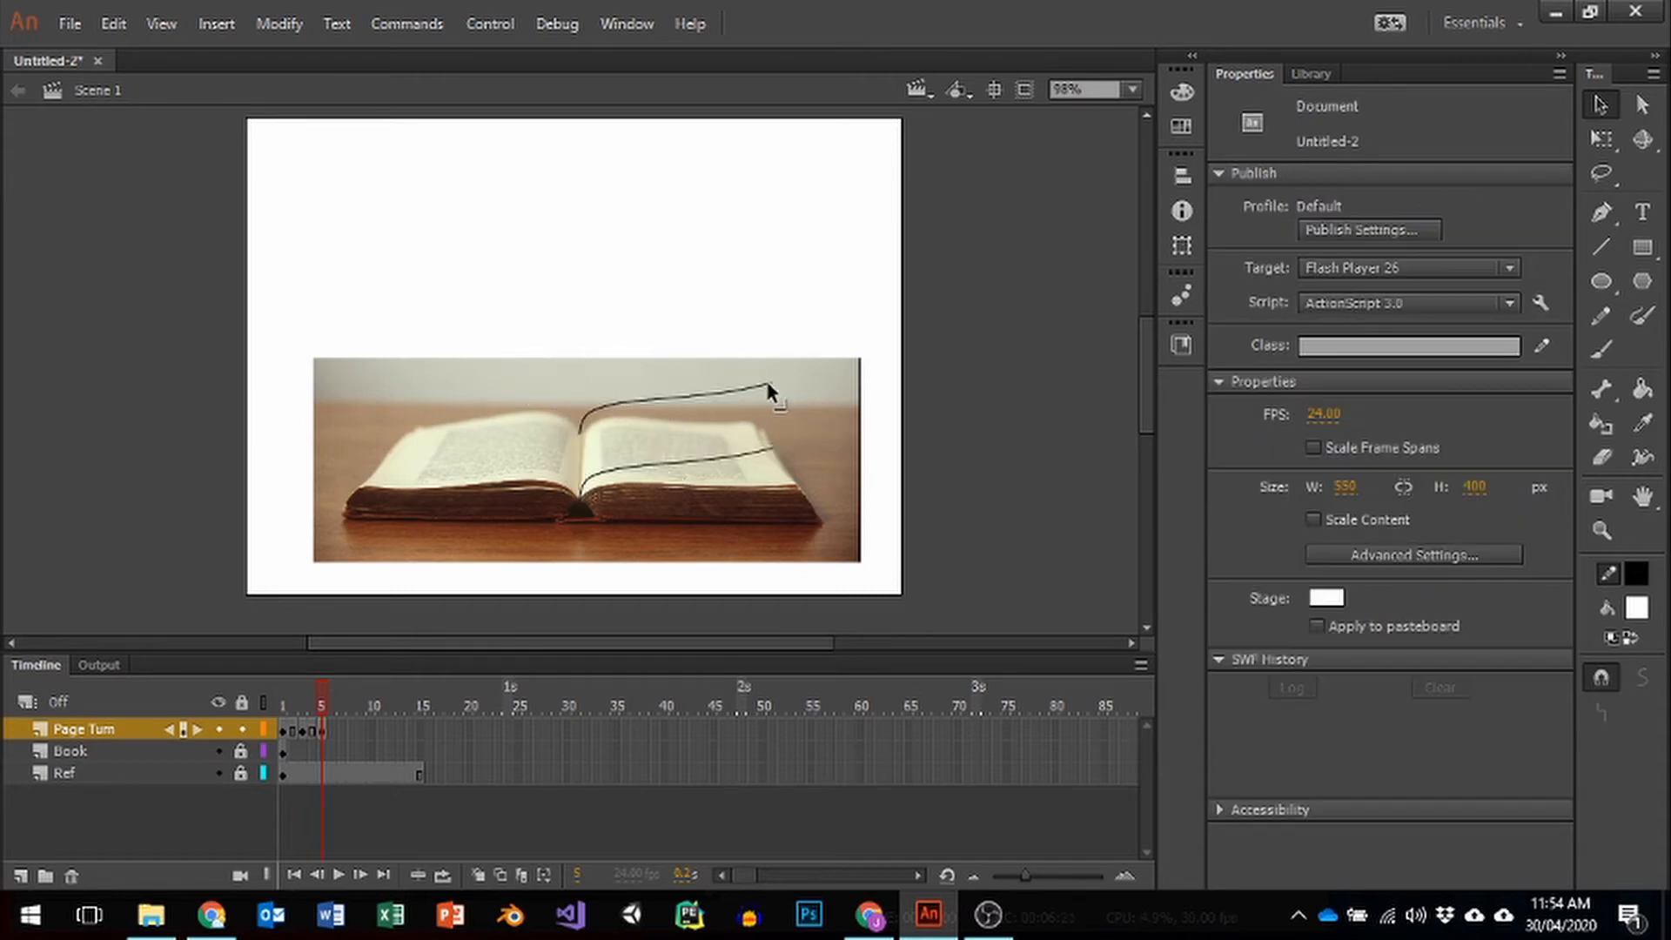
drag(774, 383, 737, 391)
click(1642, 315)
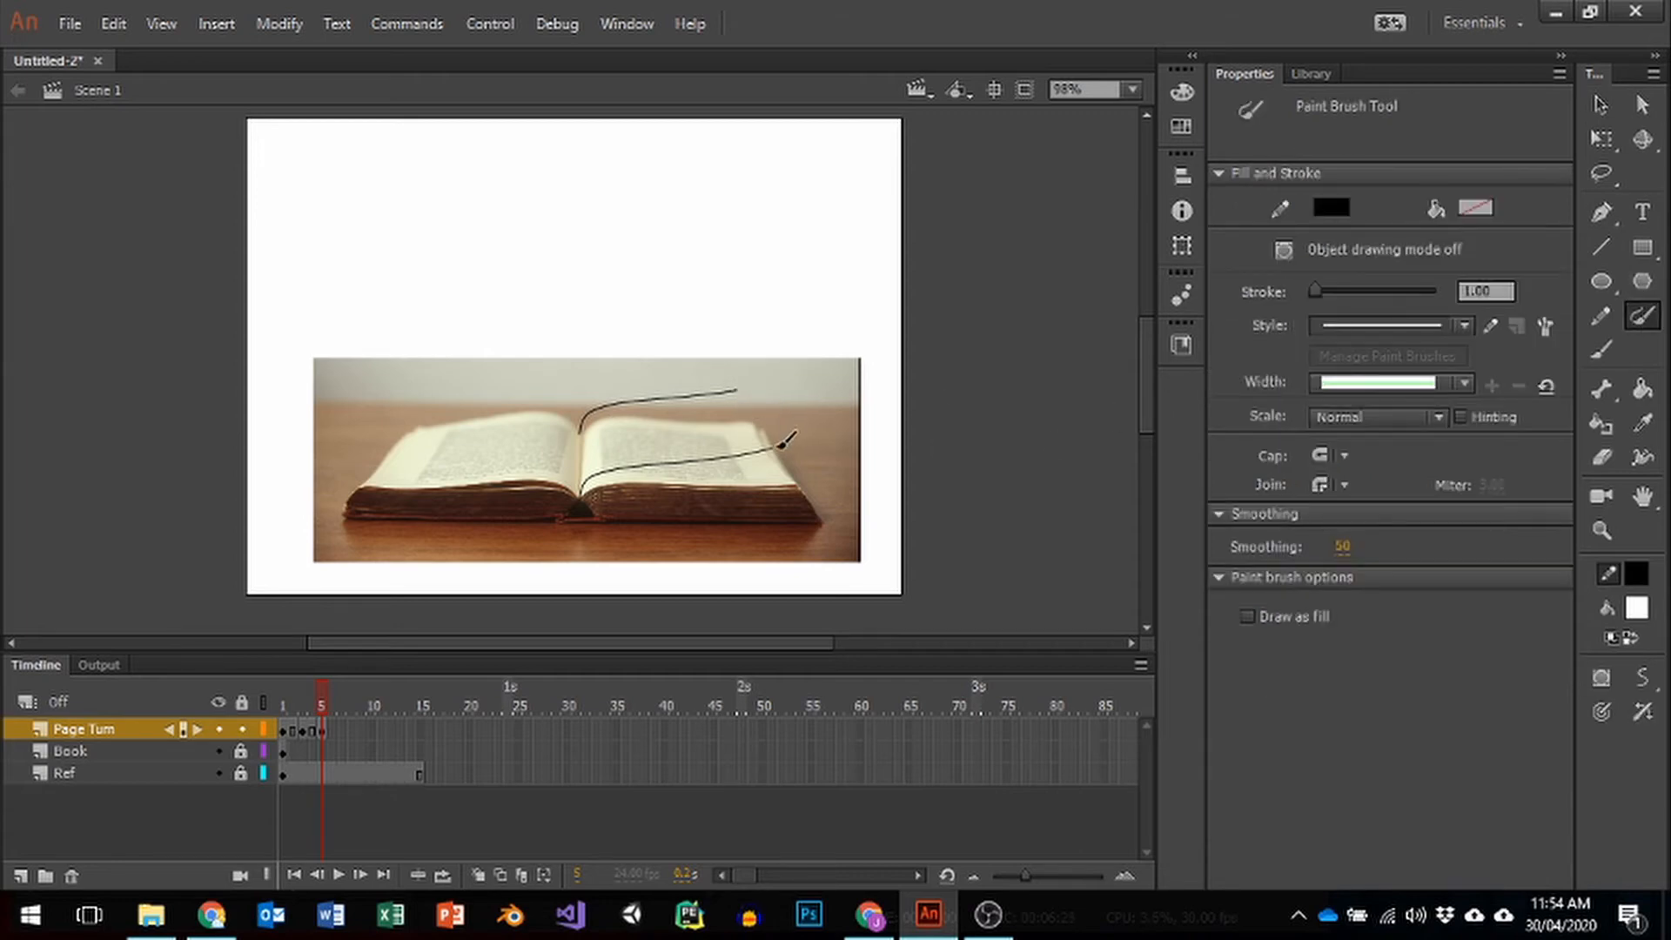
drag(779, 446, 739, 388)
Step: Insert a keyframe at frame 7 of the Page Turn layer and bend the page's lower line upward at its outer end
click(341, 731)
right_click(342, 738)
click(485, 246)
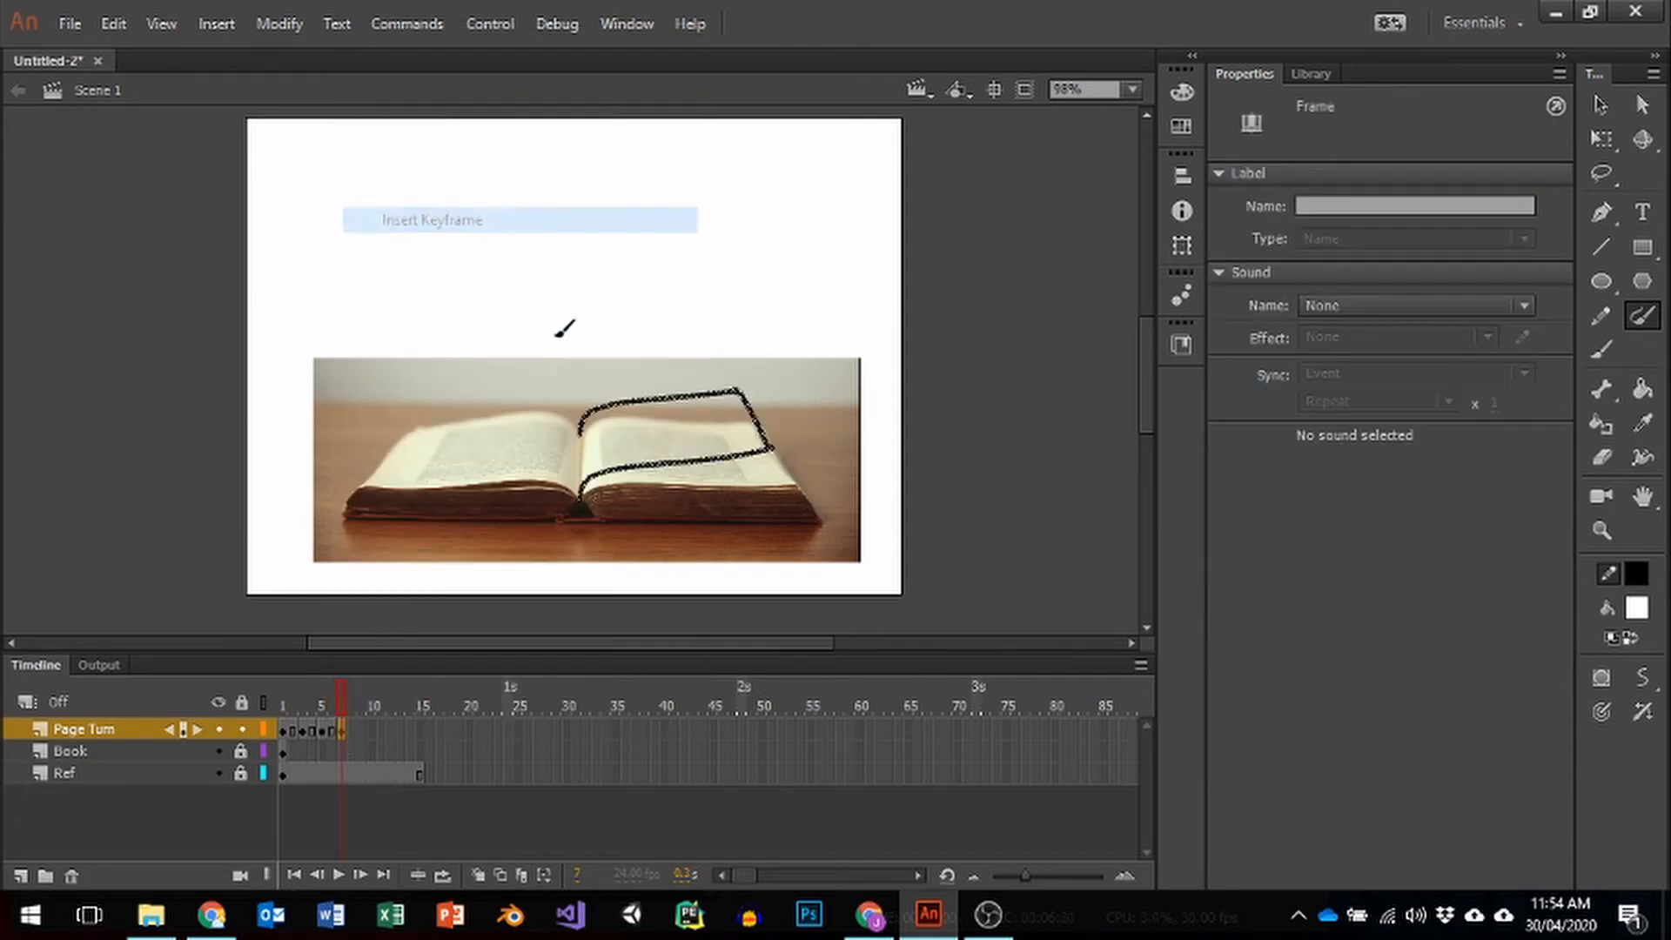
click(1600, 105)
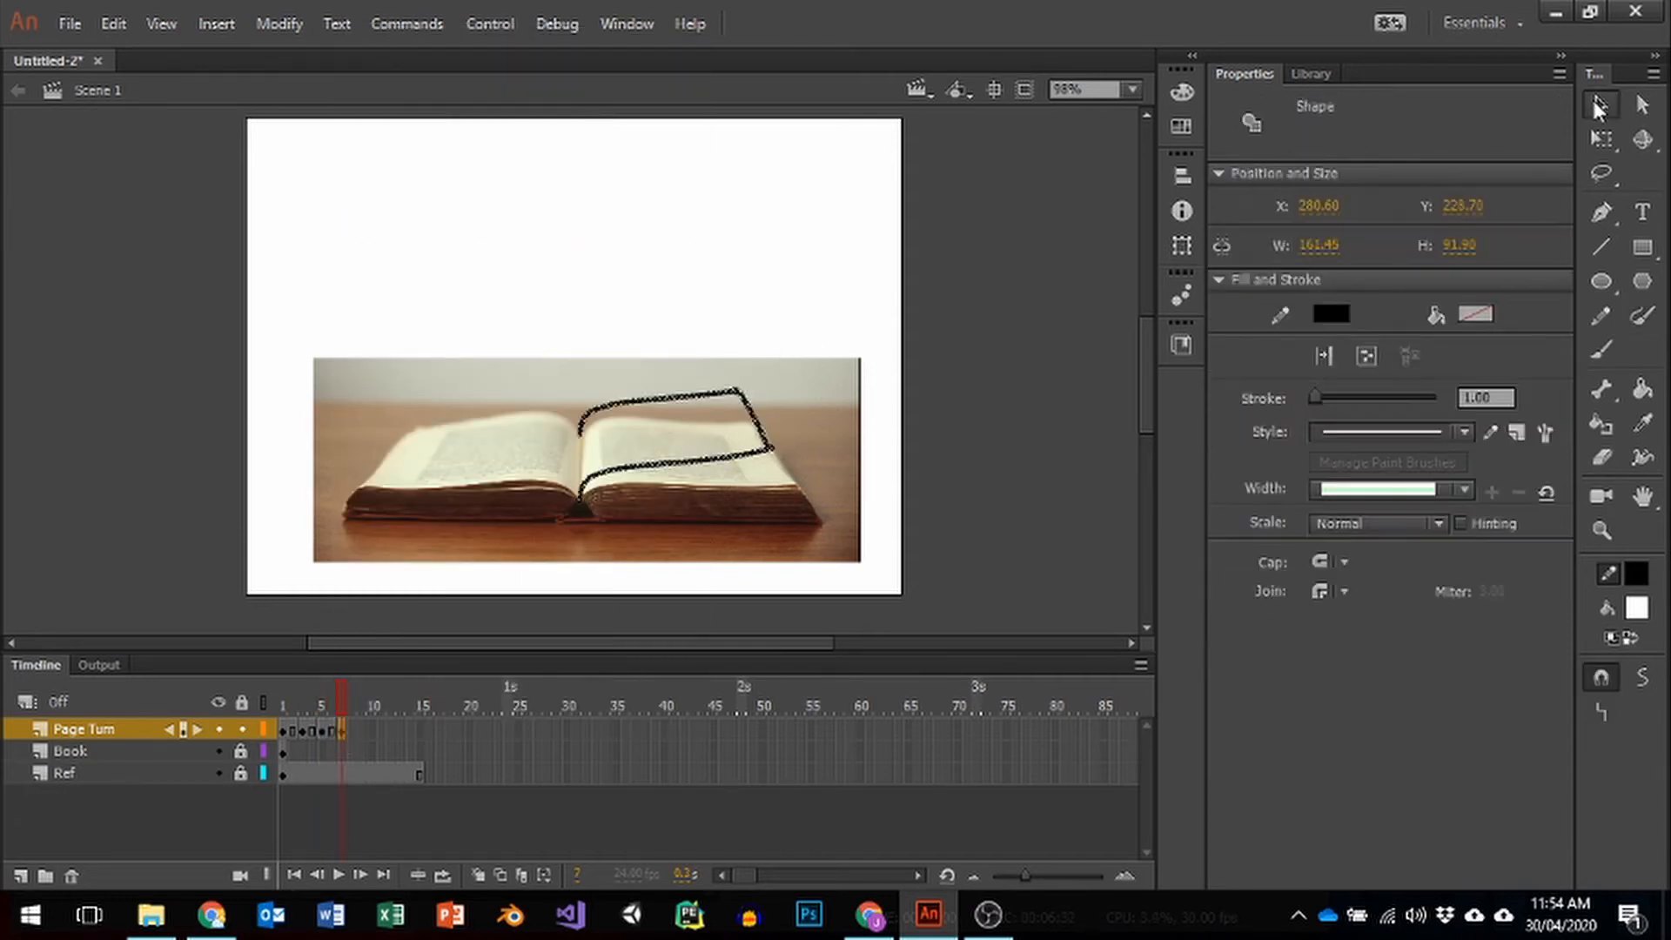
click(897, 325)
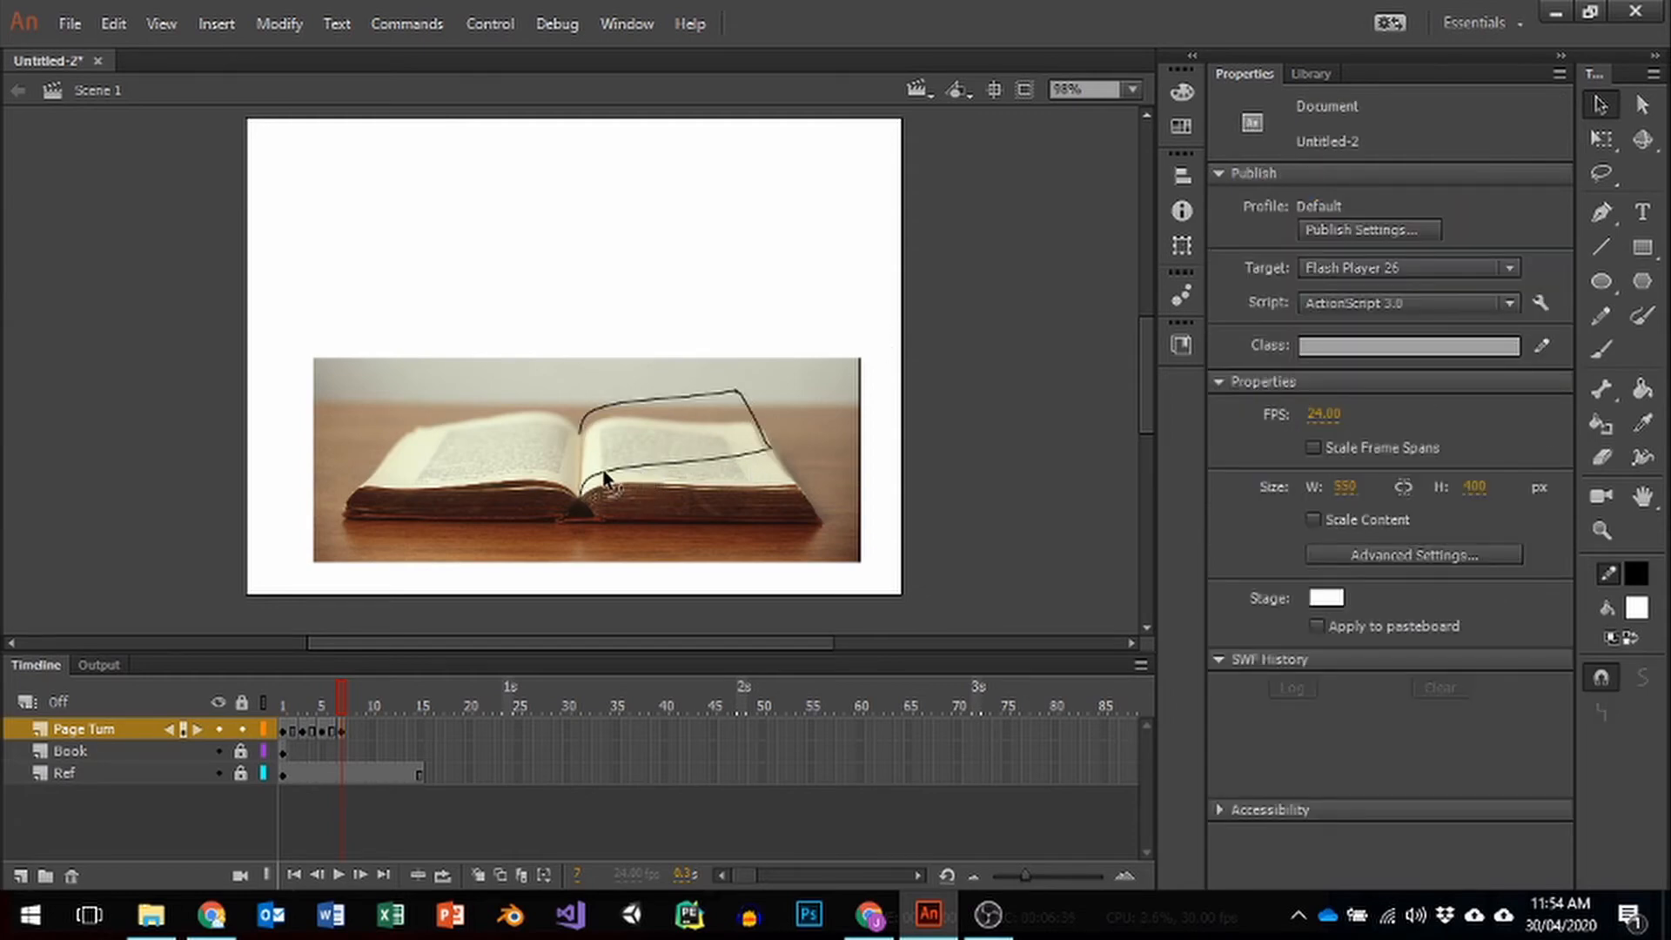
mouse_move(599, 463)
mouse_down()
mouse_move(686, 456)
mouse_move(690, 439)
mouse_move(738, 449)
mouse_move(750, 432)
mouse_up()
Step: Erase the old upper line and outer edge at frame 7, and put a copy of the lower line in as the upper line
click(1602, 457)
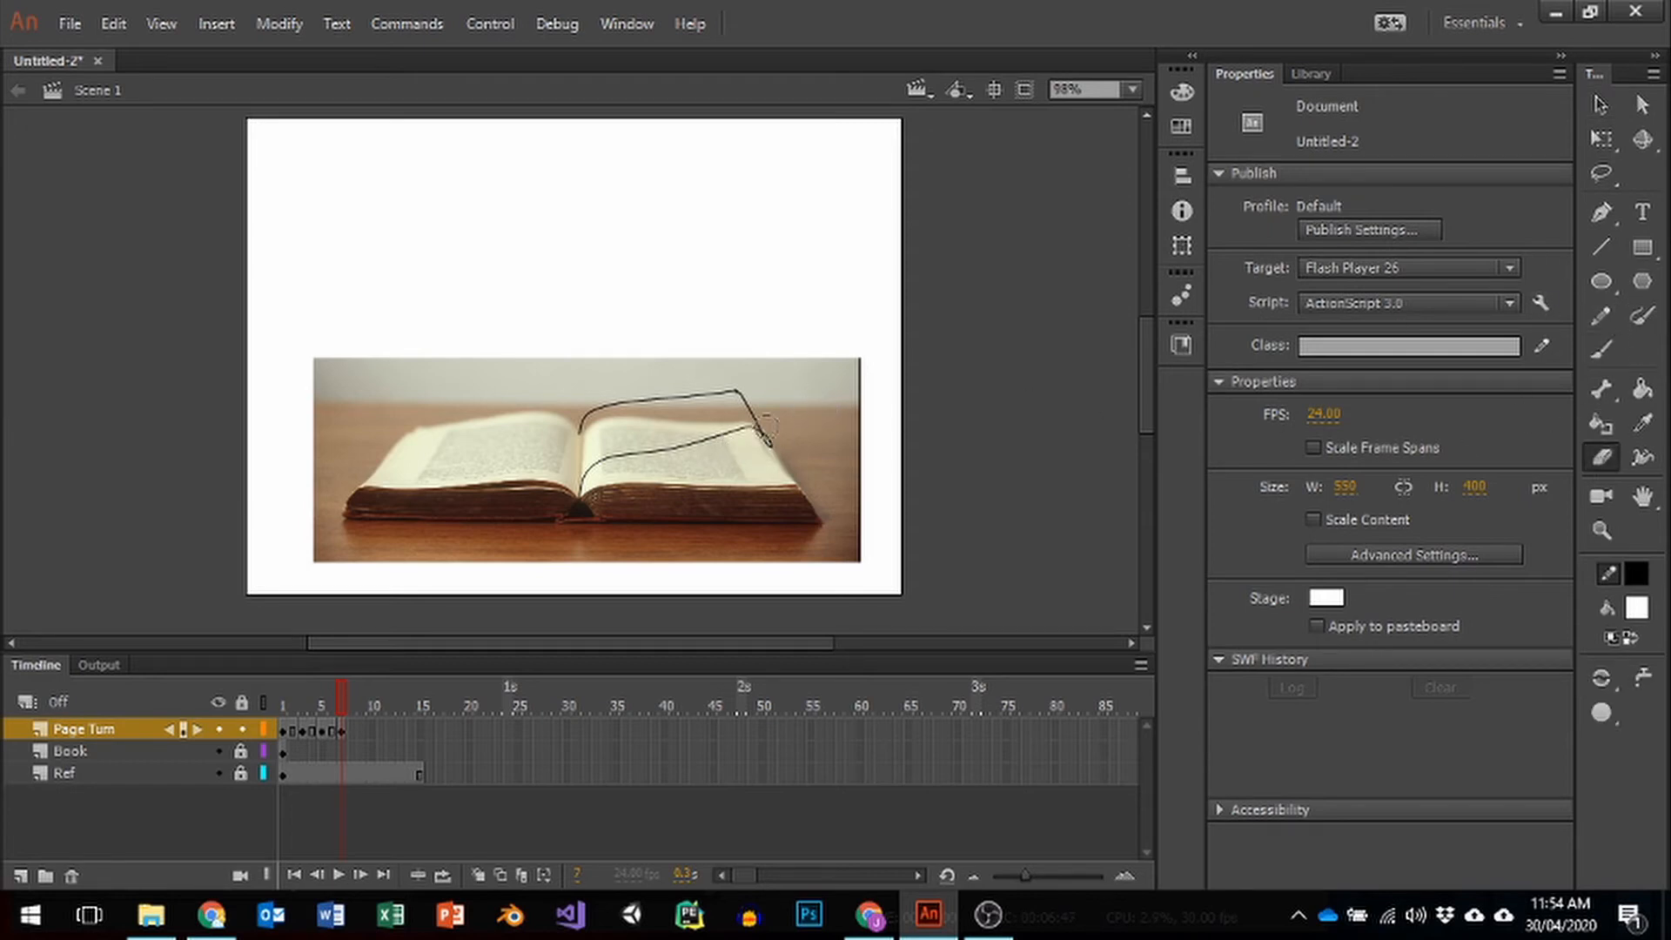
mouse_move(759, 429)
mouse_down()
mouse_move(775, 449)
mouse_move(736, 393)
mouse_move(629, 401)
mouse_move(578, 433)
mouse_up()
click(1599, 102)
click(651, 454)
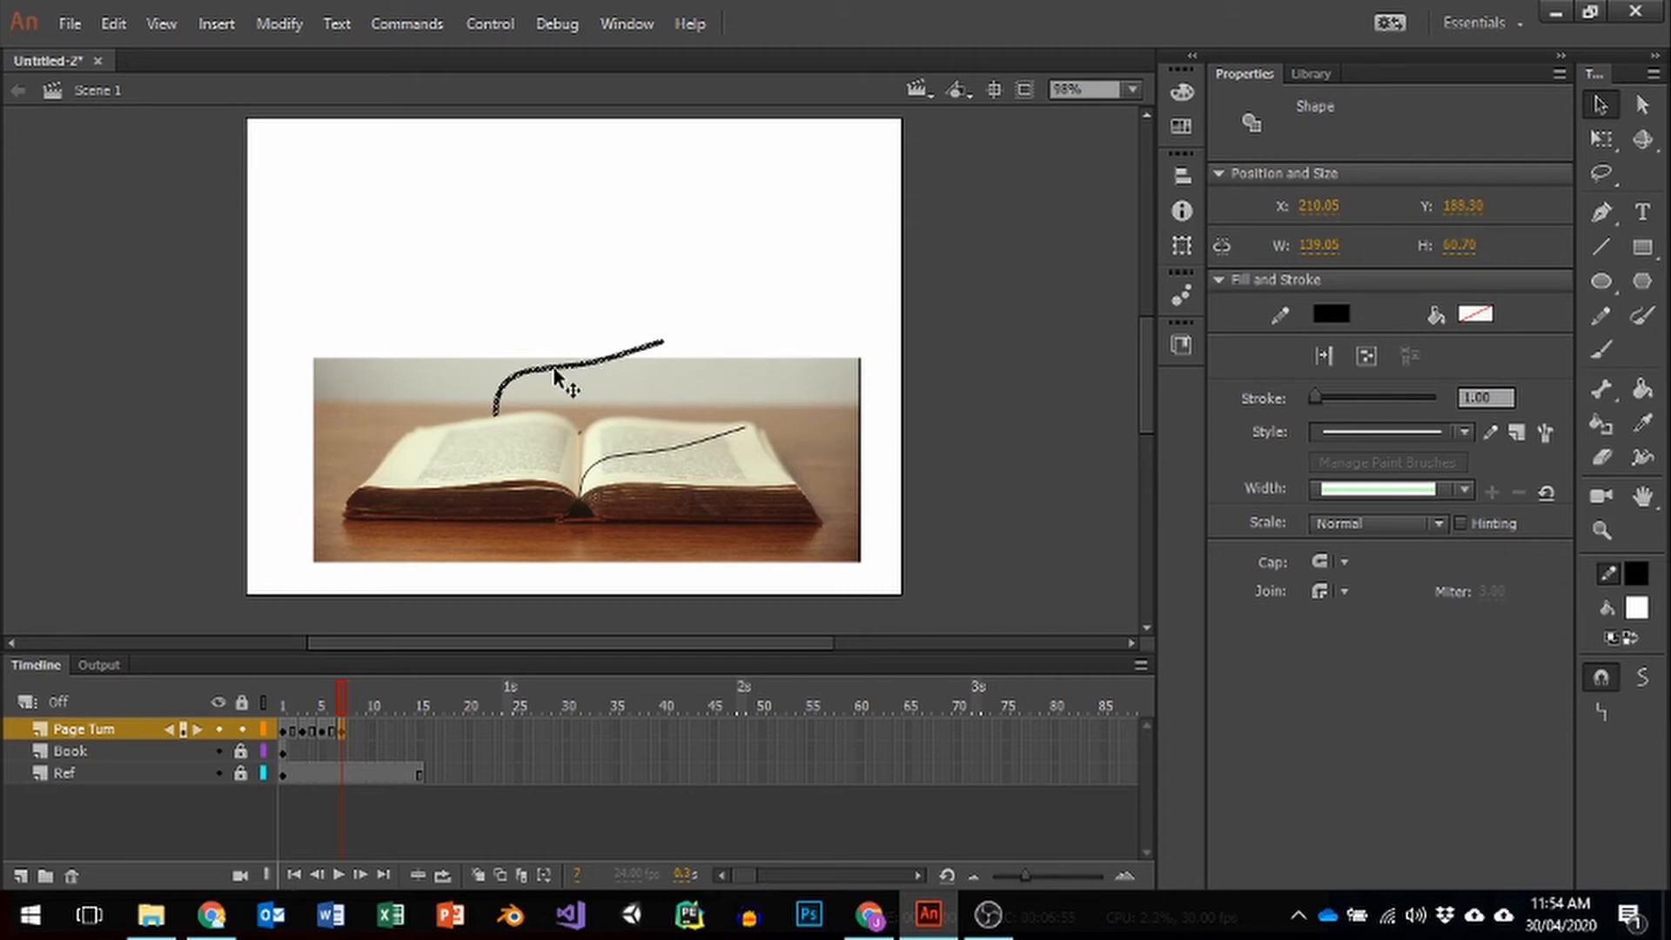
drag(567, 377, 651, 391)
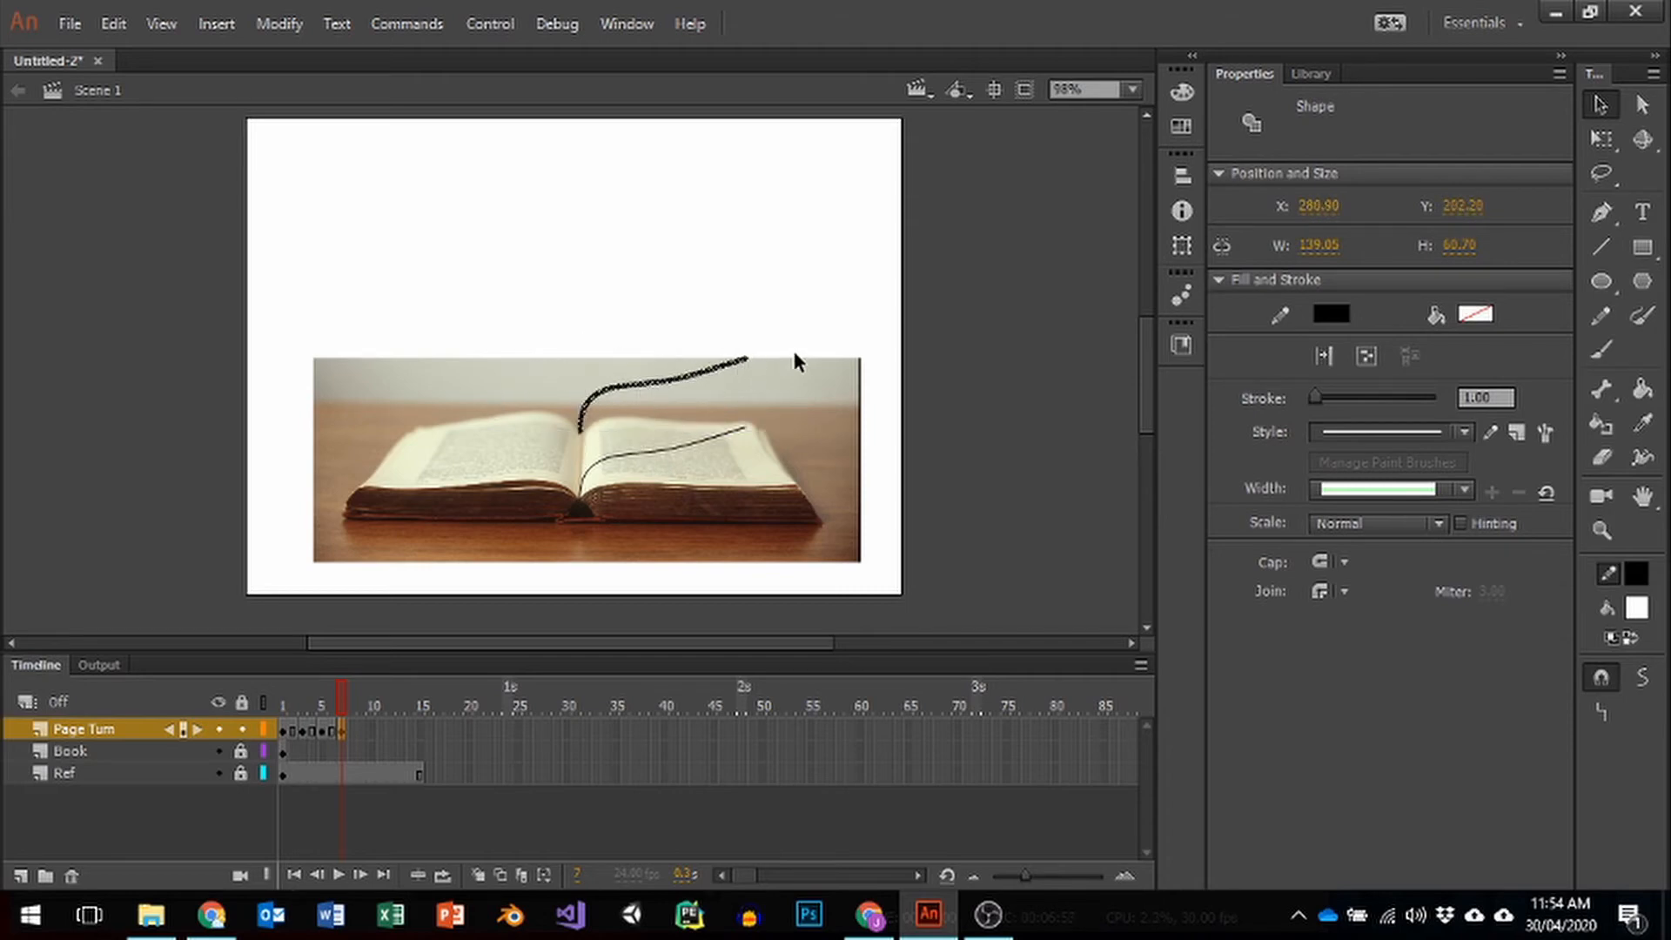
Step: Shape the upper line at frame 7 with its outer end pulled inward and raised, and paint the outer edge down to the lower line
click(749, 361)
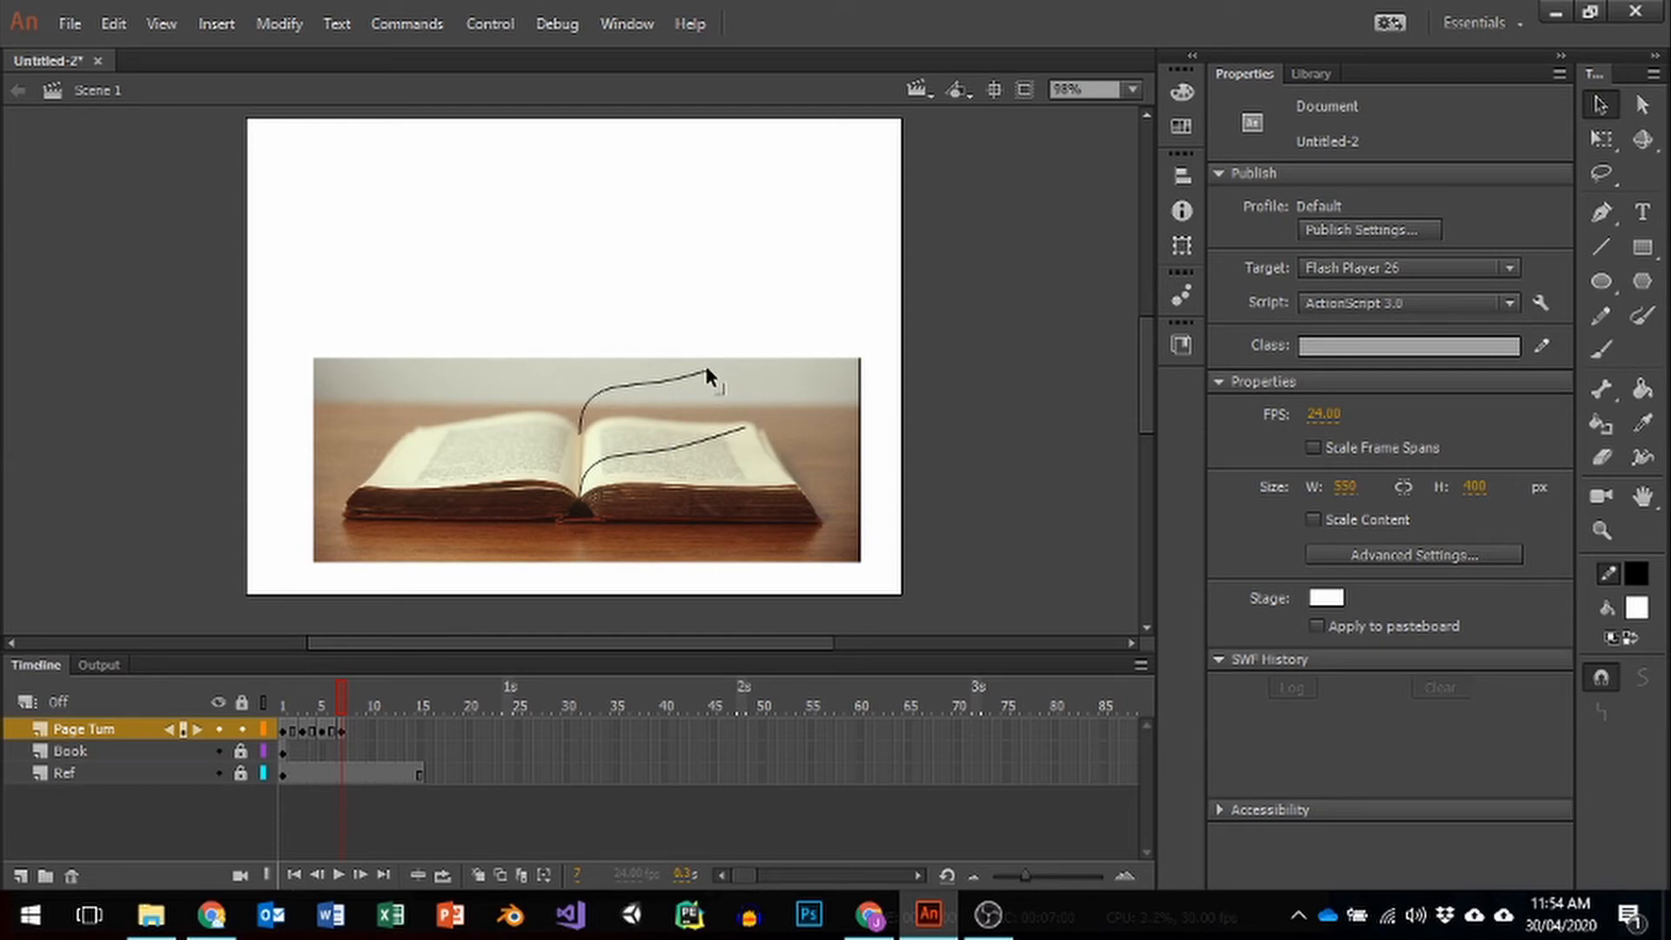
drag(673, 381, 709, 354)
click(1642, 315)
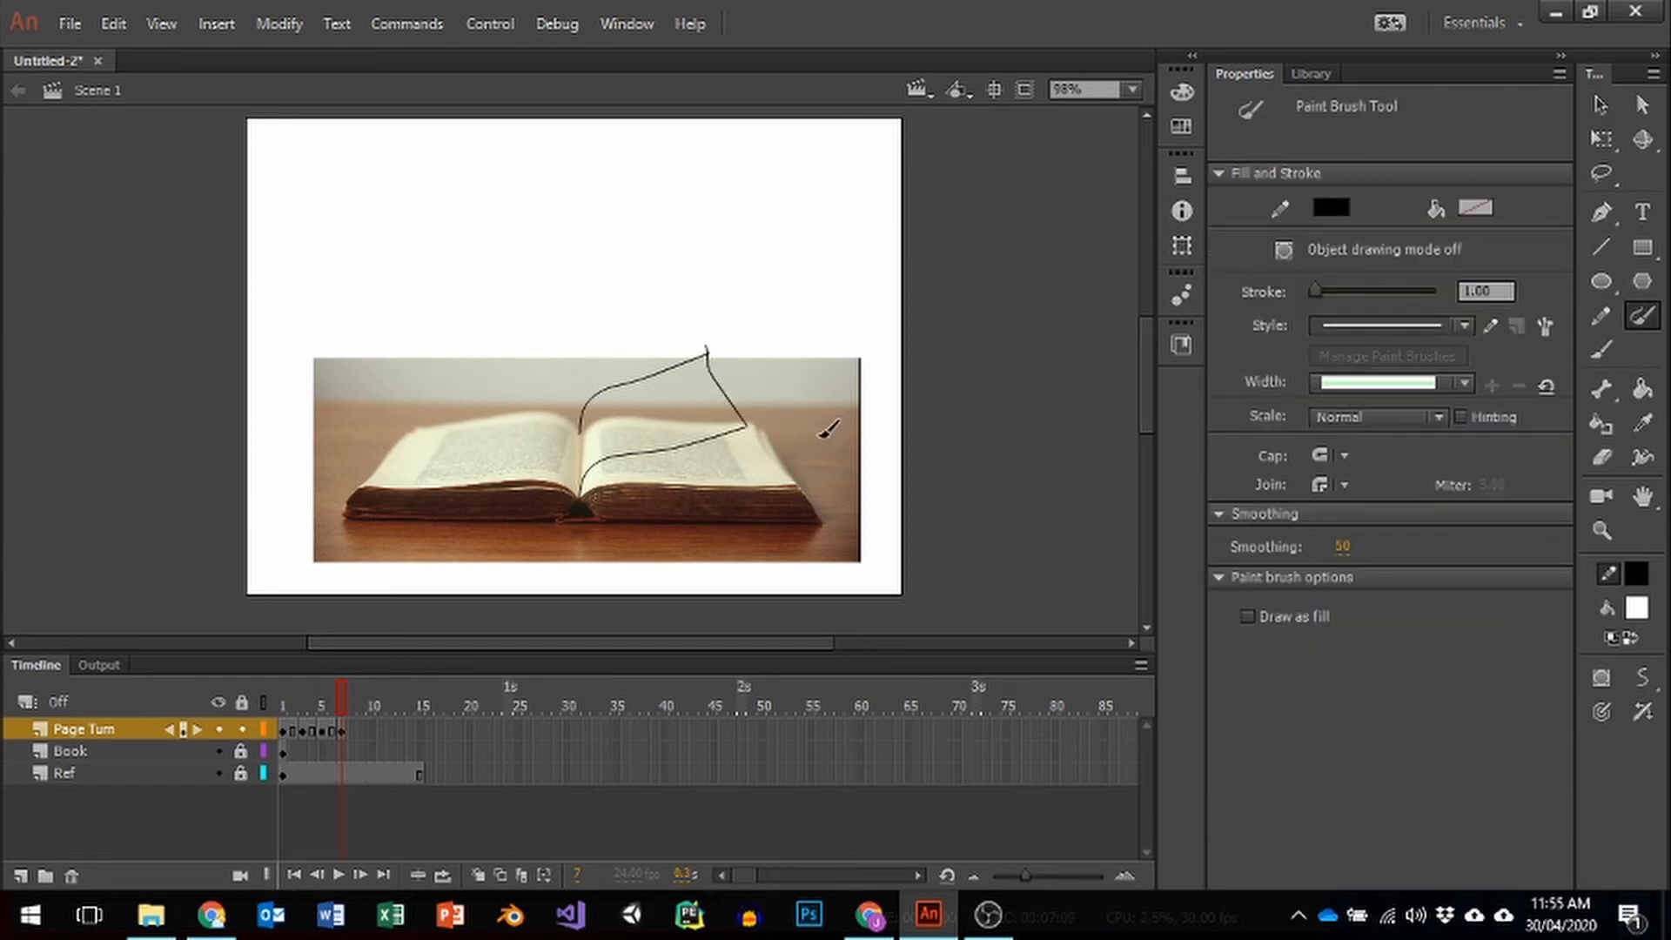
drag(751, 426, 715, 353)
Step: Extend the Book layer with frames up to frame 15
click(419, 751)
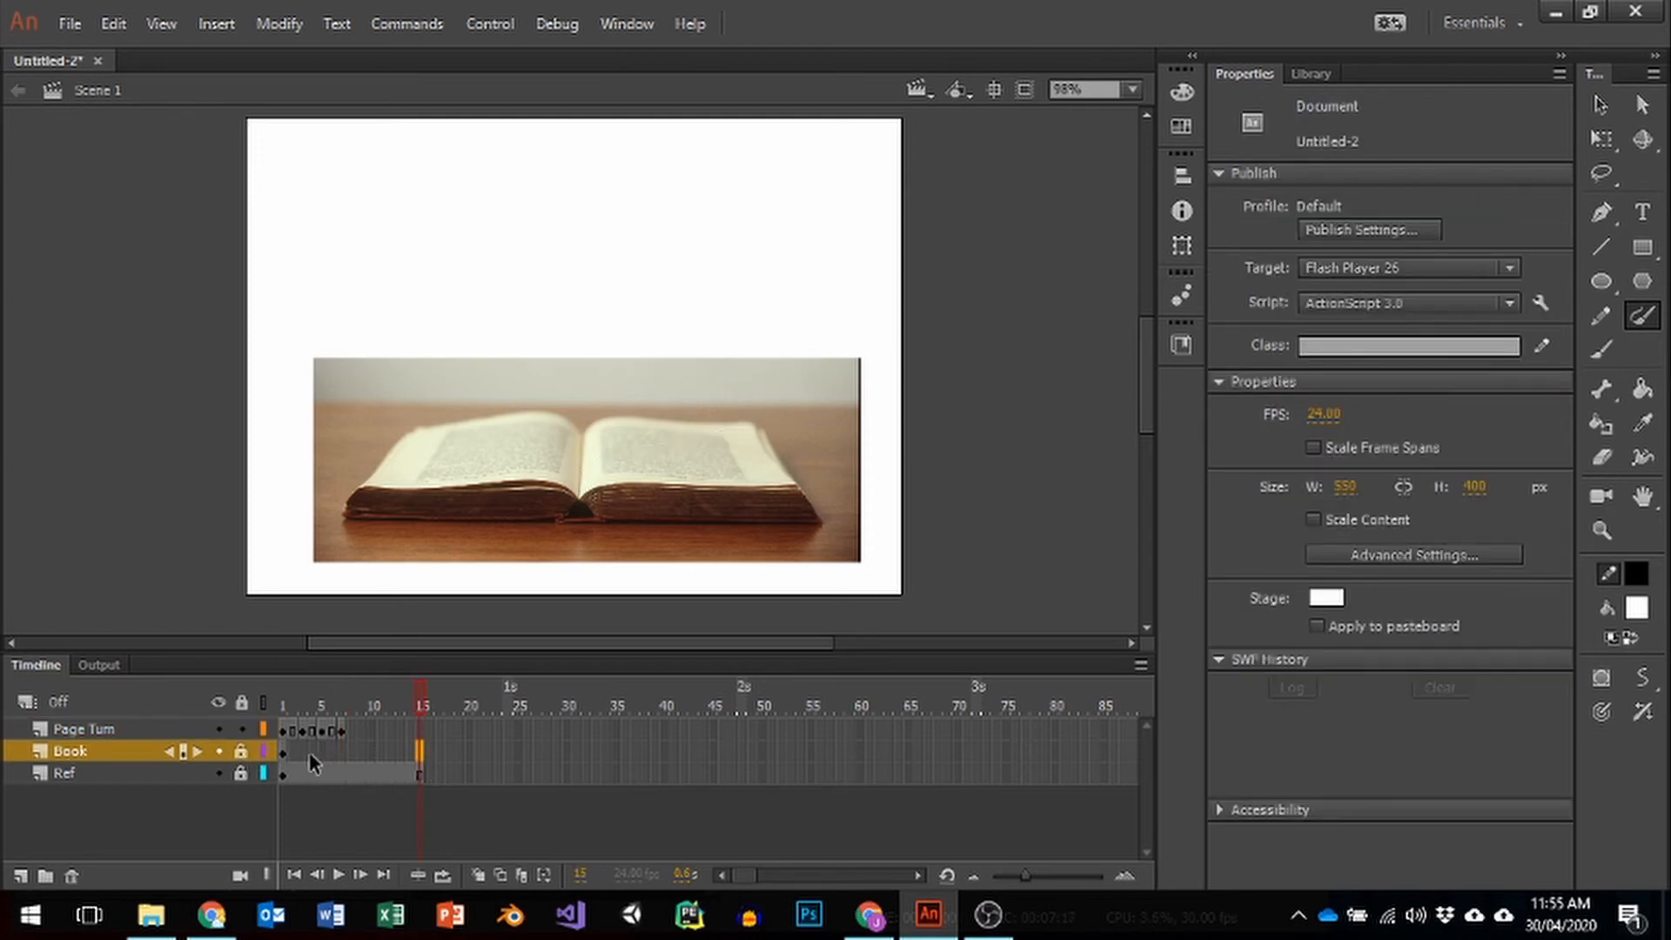
right_click(421, 754)
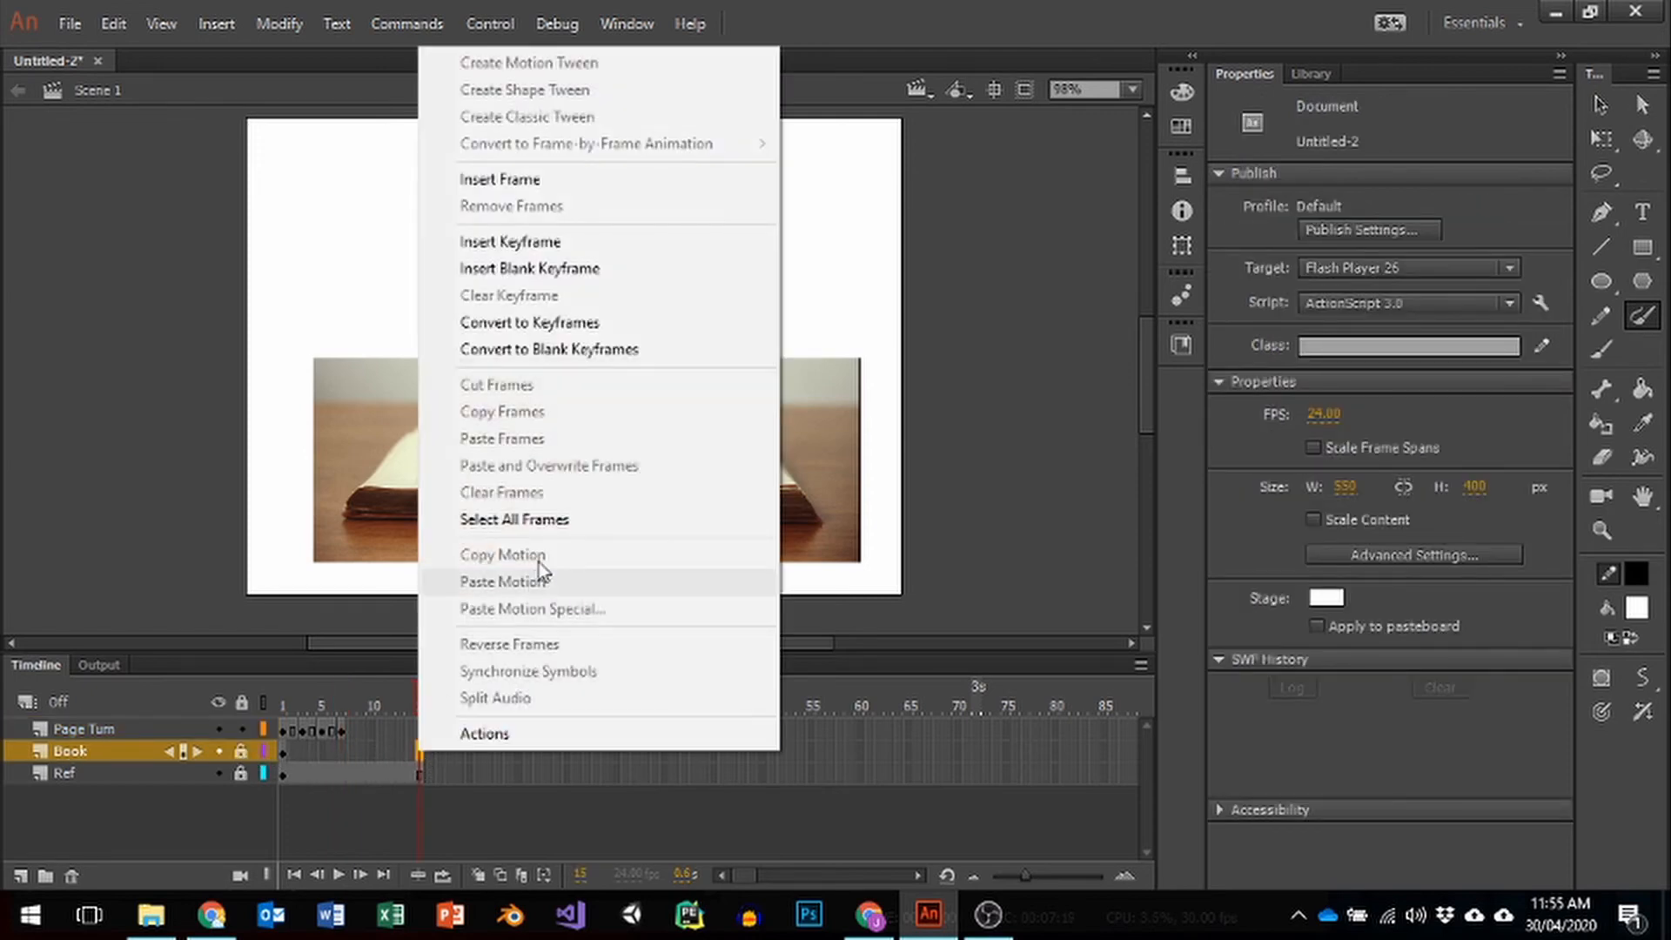
click(530, 180)
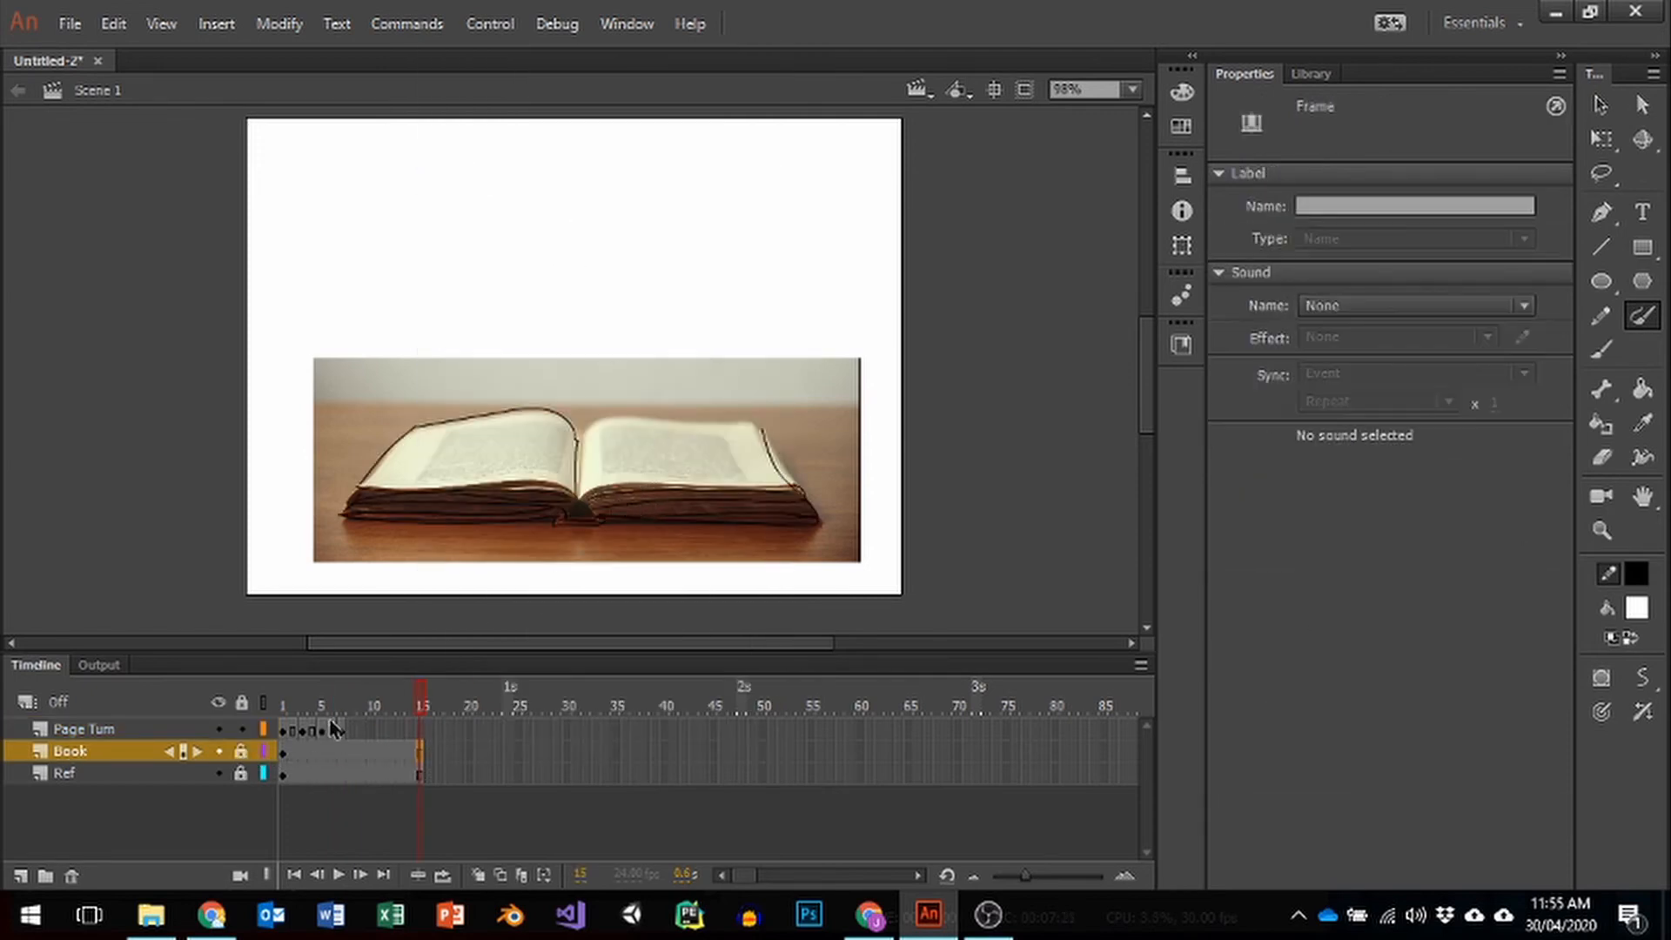
Step: Check the page drawings against the book outline, and ready the white-filled Brush on the Page Turn layer at frame 3
drag(414, 691, 321, 688)
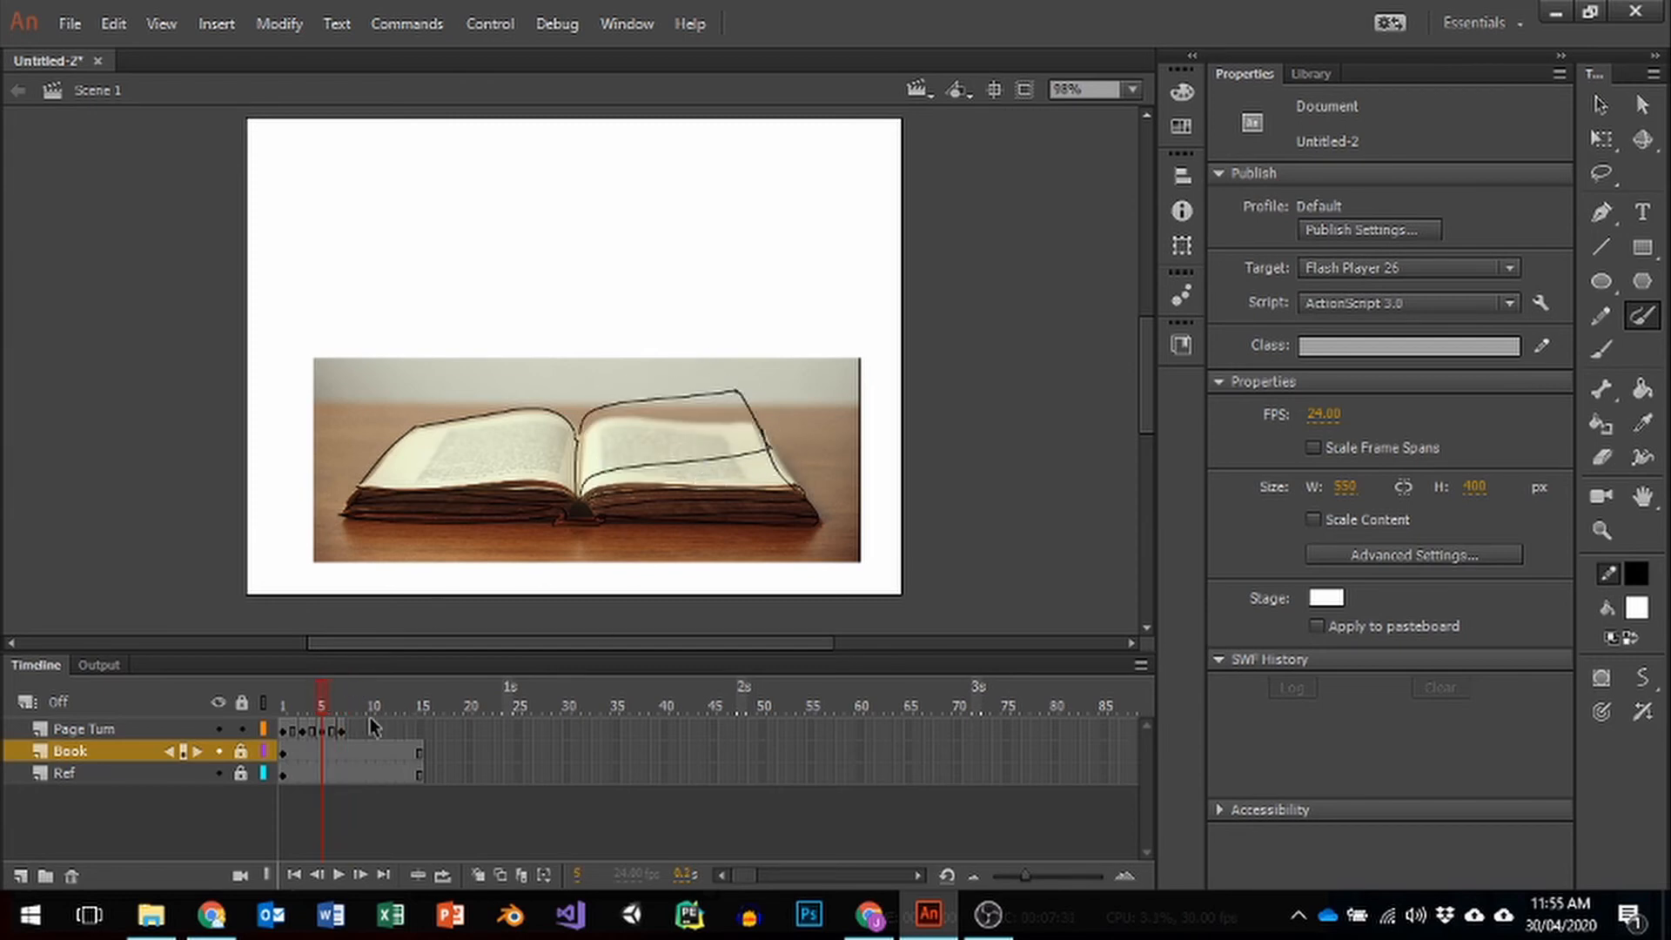
click(294, 702)
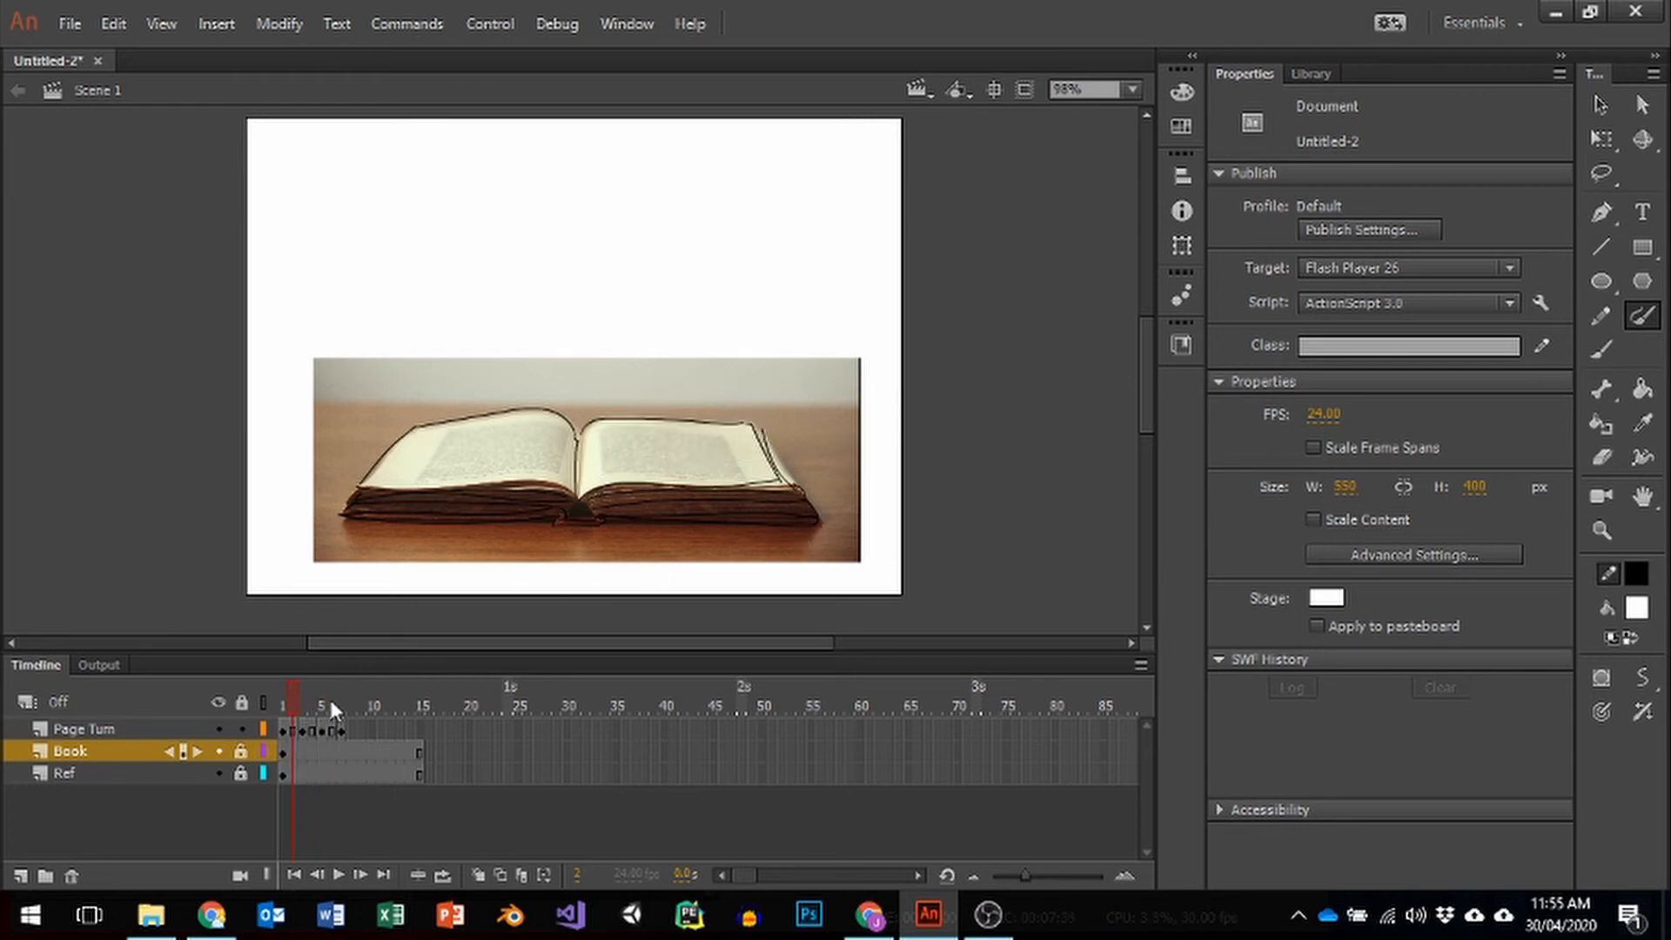
click(297, 696)
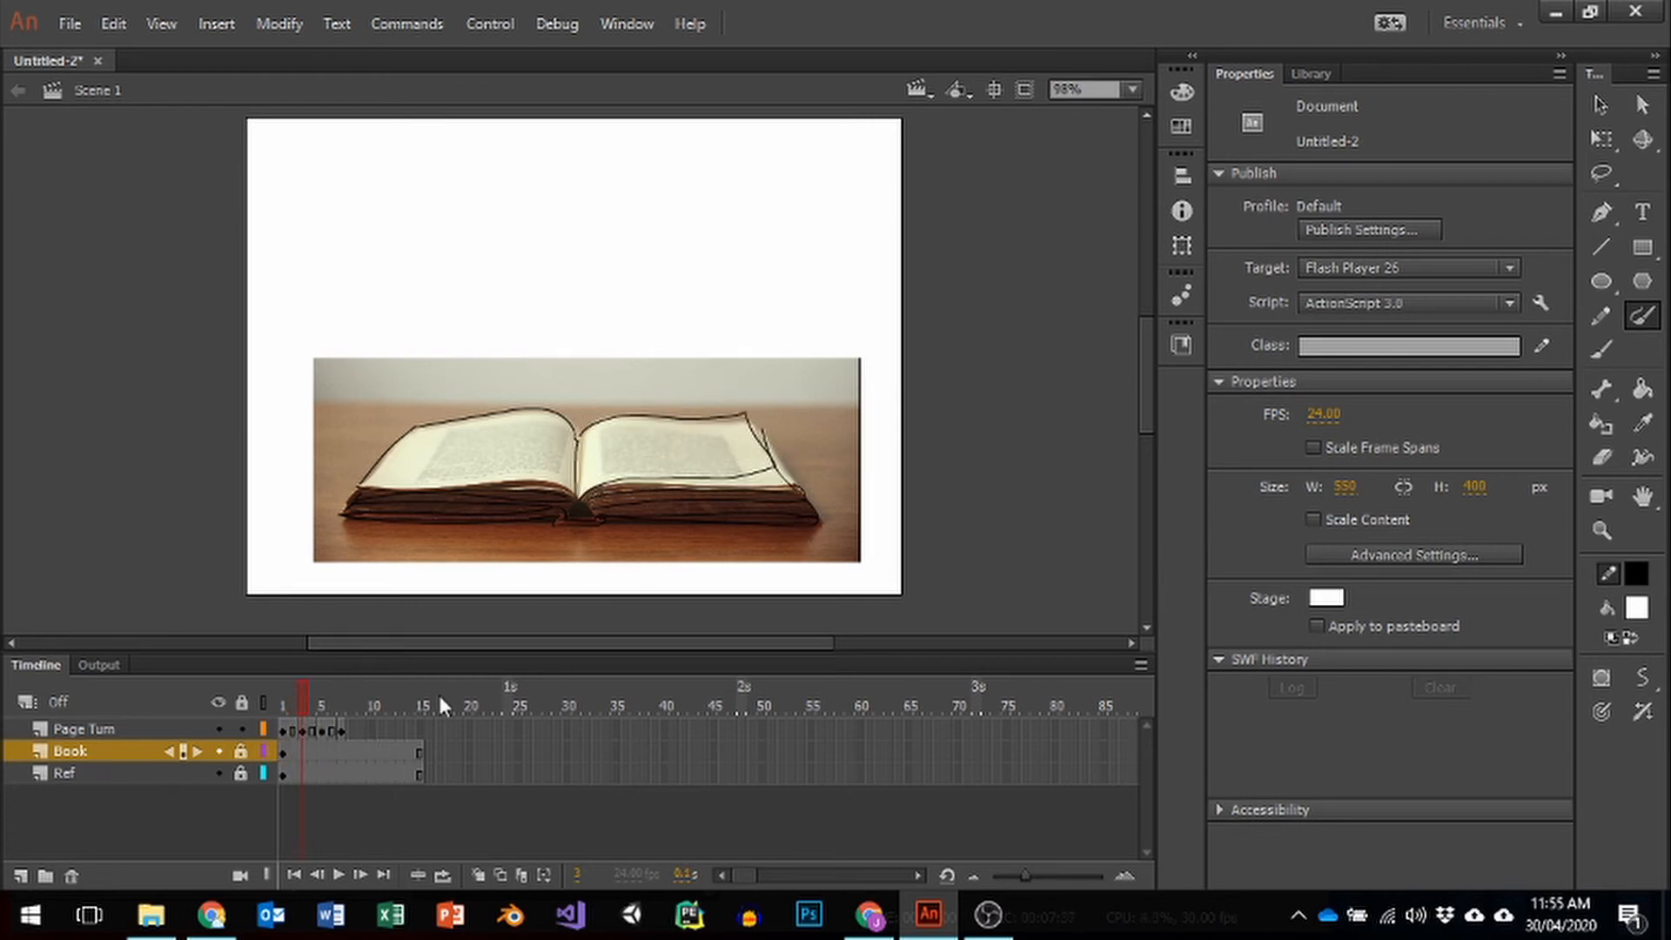
click(1603, 350)
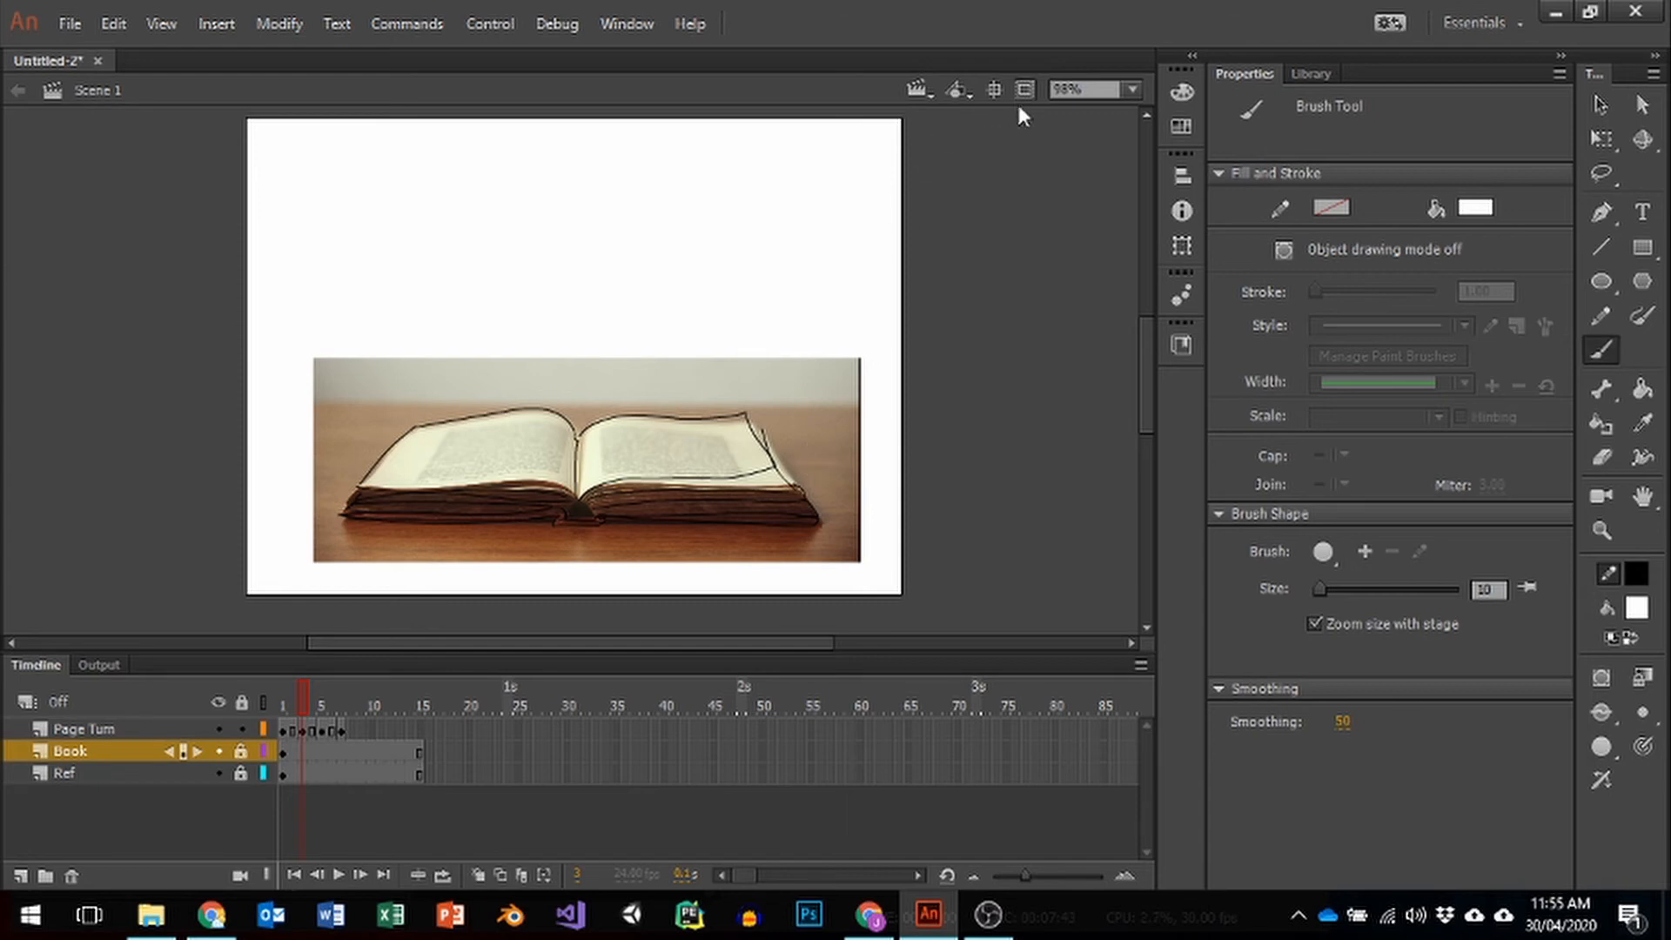
key(ctrl+equal)
key(ctrl+equal)
key(space)
drag(914, 415, 694, 155)
drag(874, 406, 616, 305)
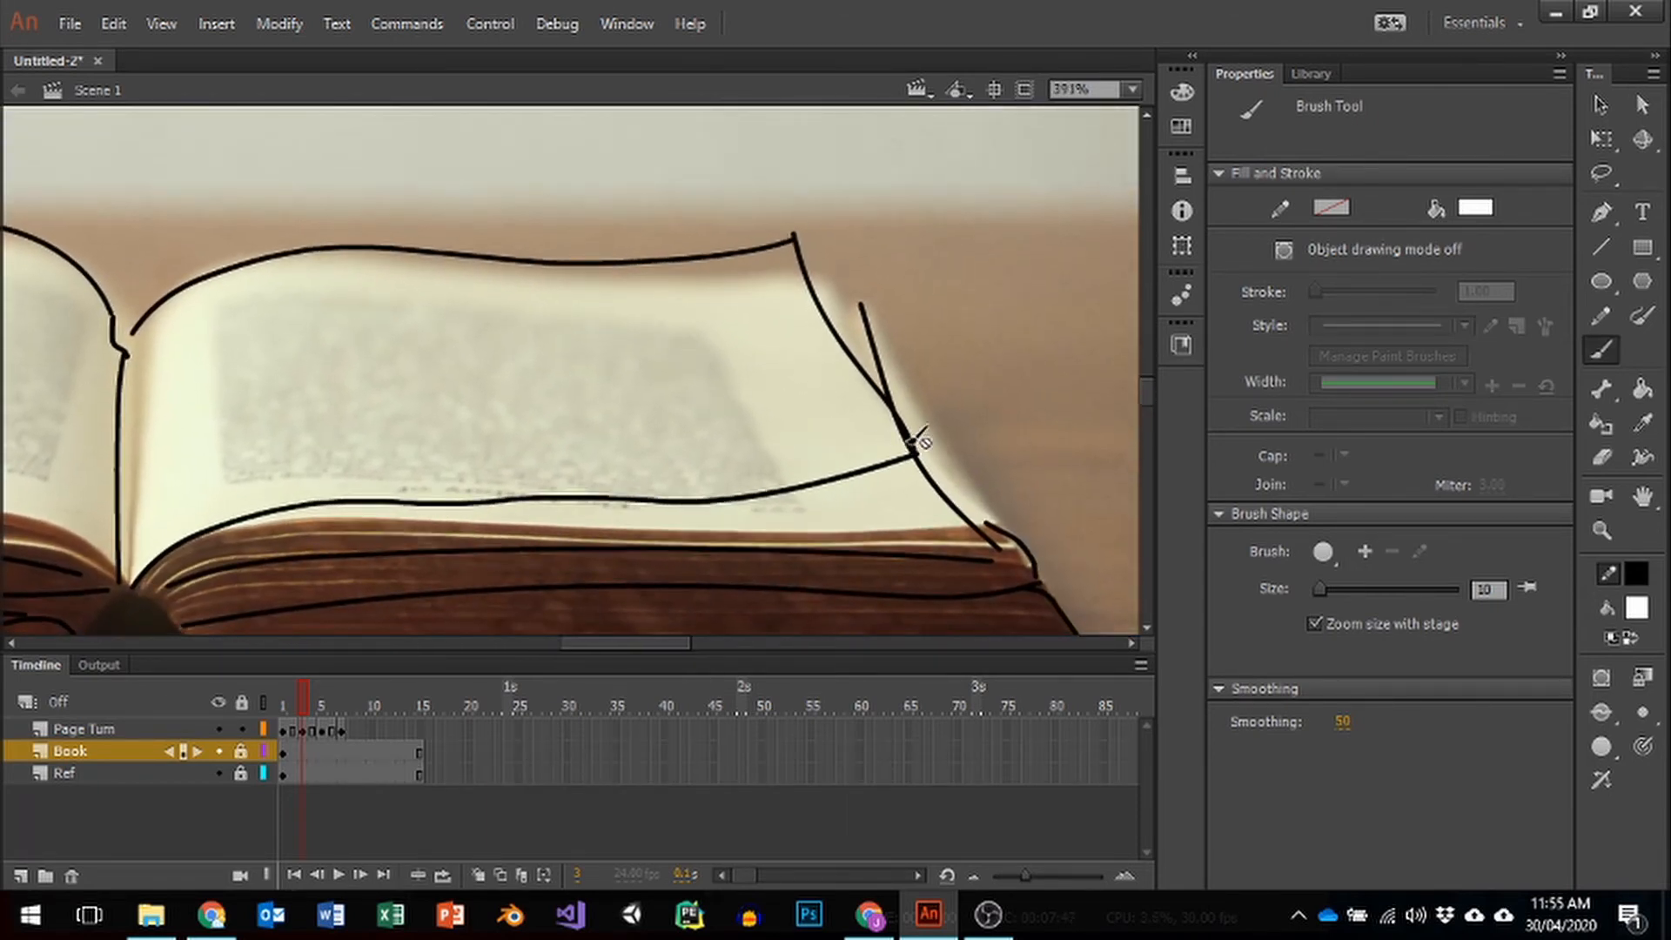
click(242, 752)
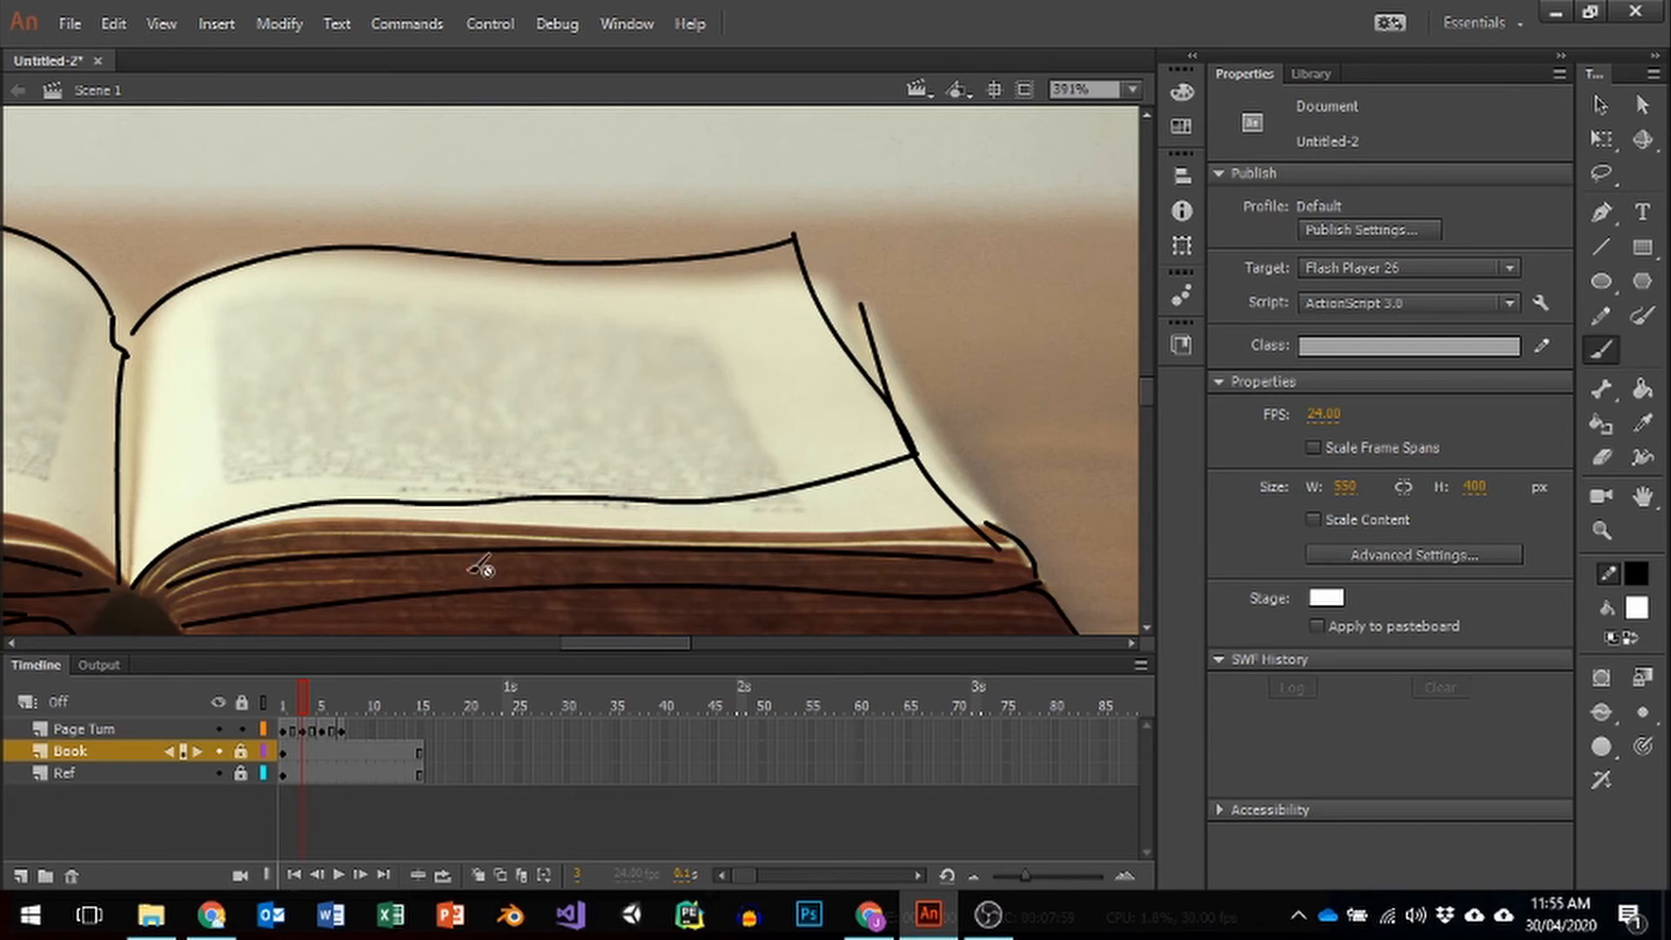
click(195, 729)
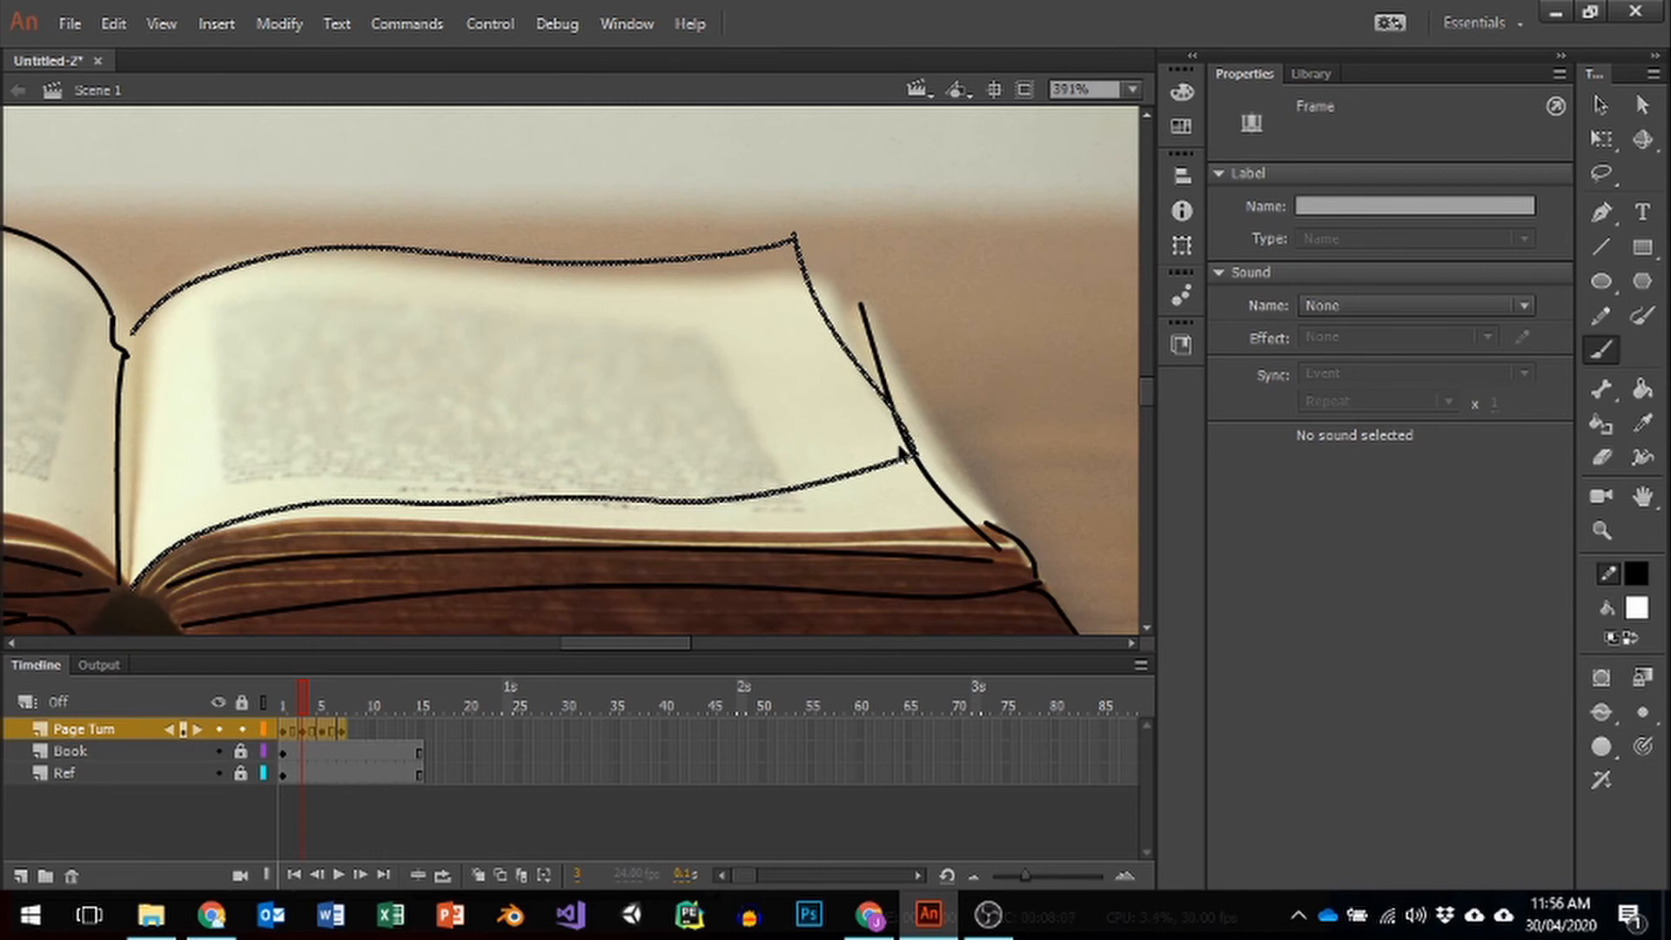
Step: With brush size 1, paint white along the inside of the page's outer edge at frame 3 to cover the book outline beneath
key(ctrl+equal)
key(ctrl+equal)
key(space)
drag(978, 381, 645, 398)
drag(1045, 574, 503, 385)
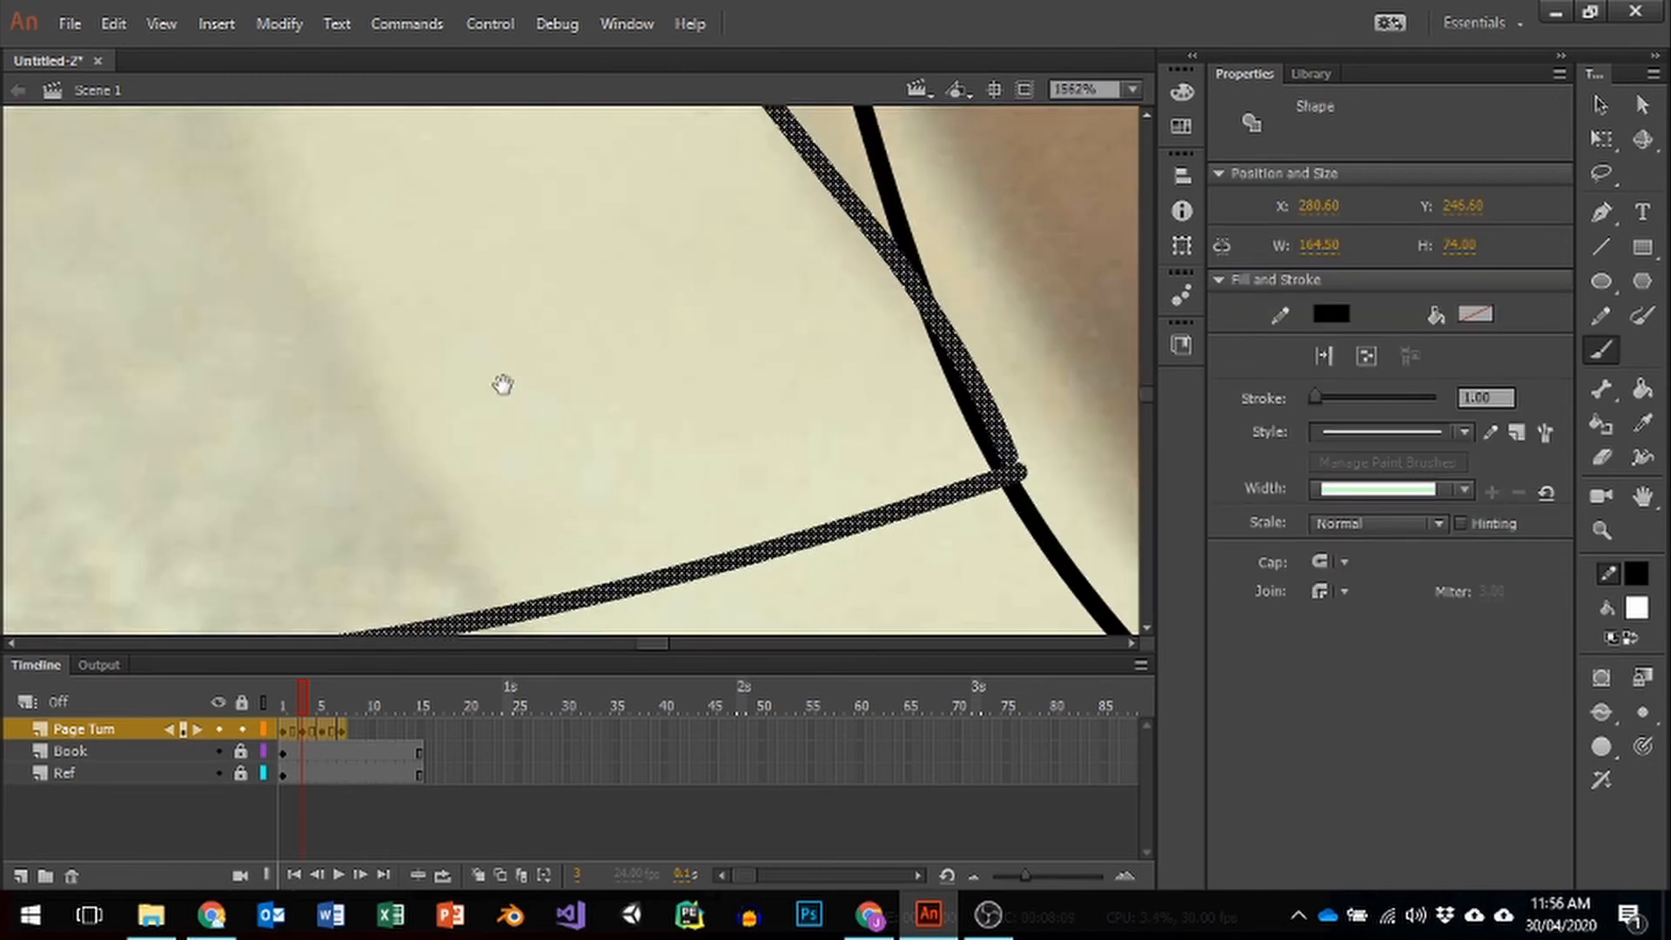
drag(690, 383, 503, 410)
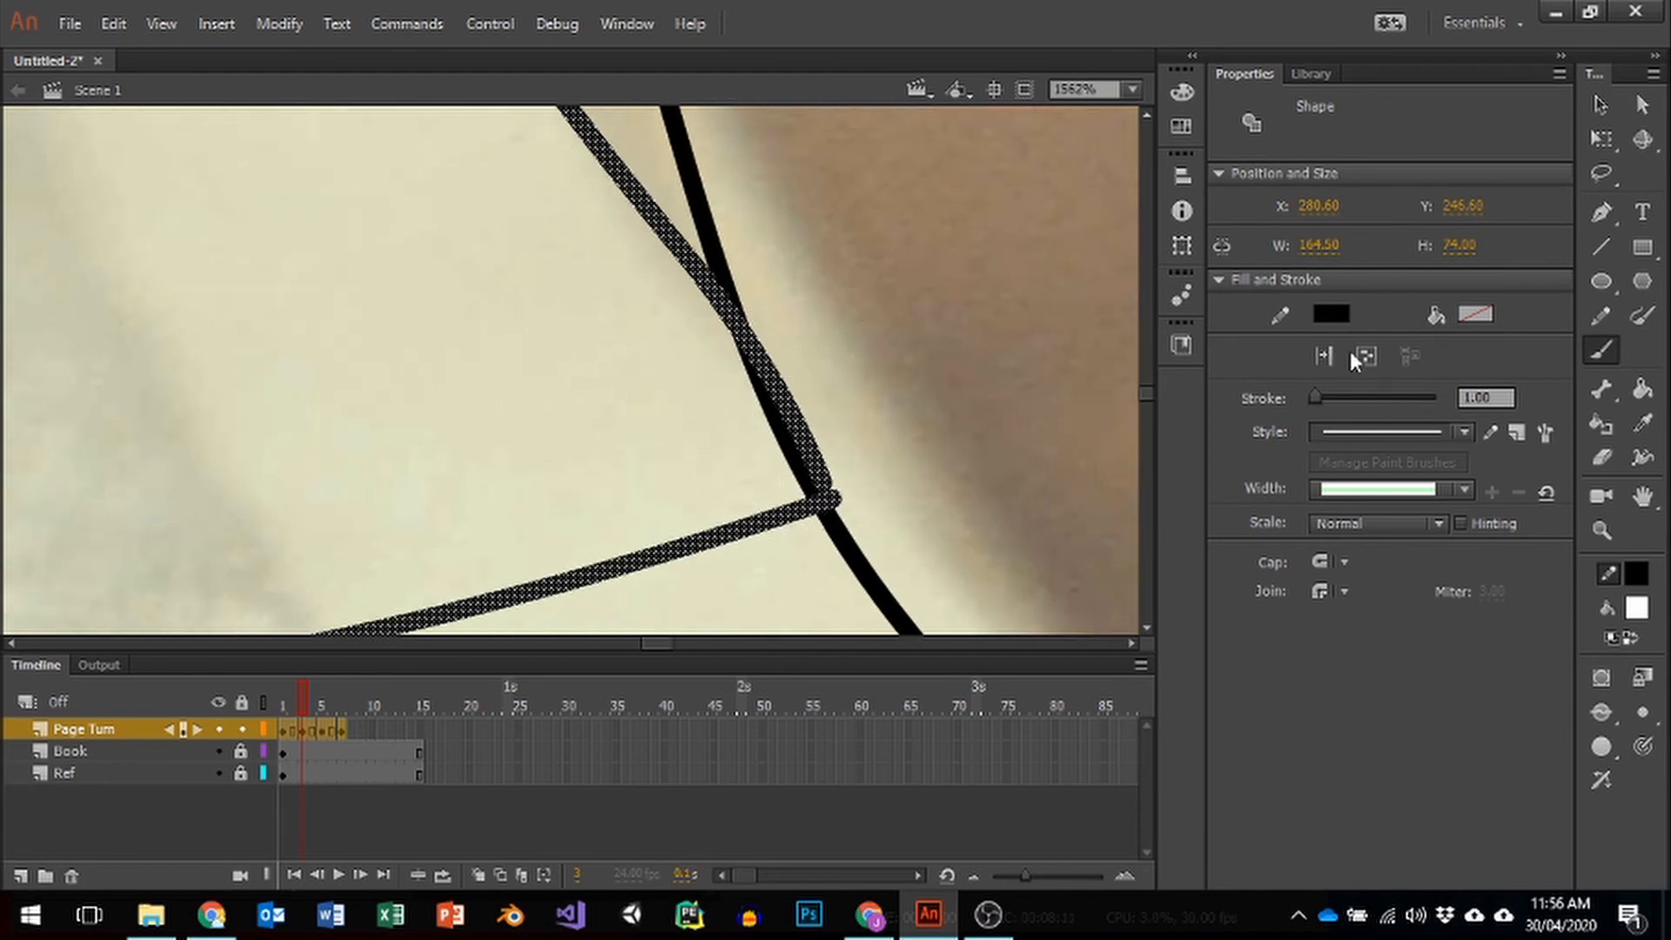
key(bracketleft)
key(bracketleft)
key(bracketleft)
key(bracketleft)
key(bracketleft)
key(bracketleft)
key(bracketleft)
key(bracketleft)
drag(730, 355, 805, 491)
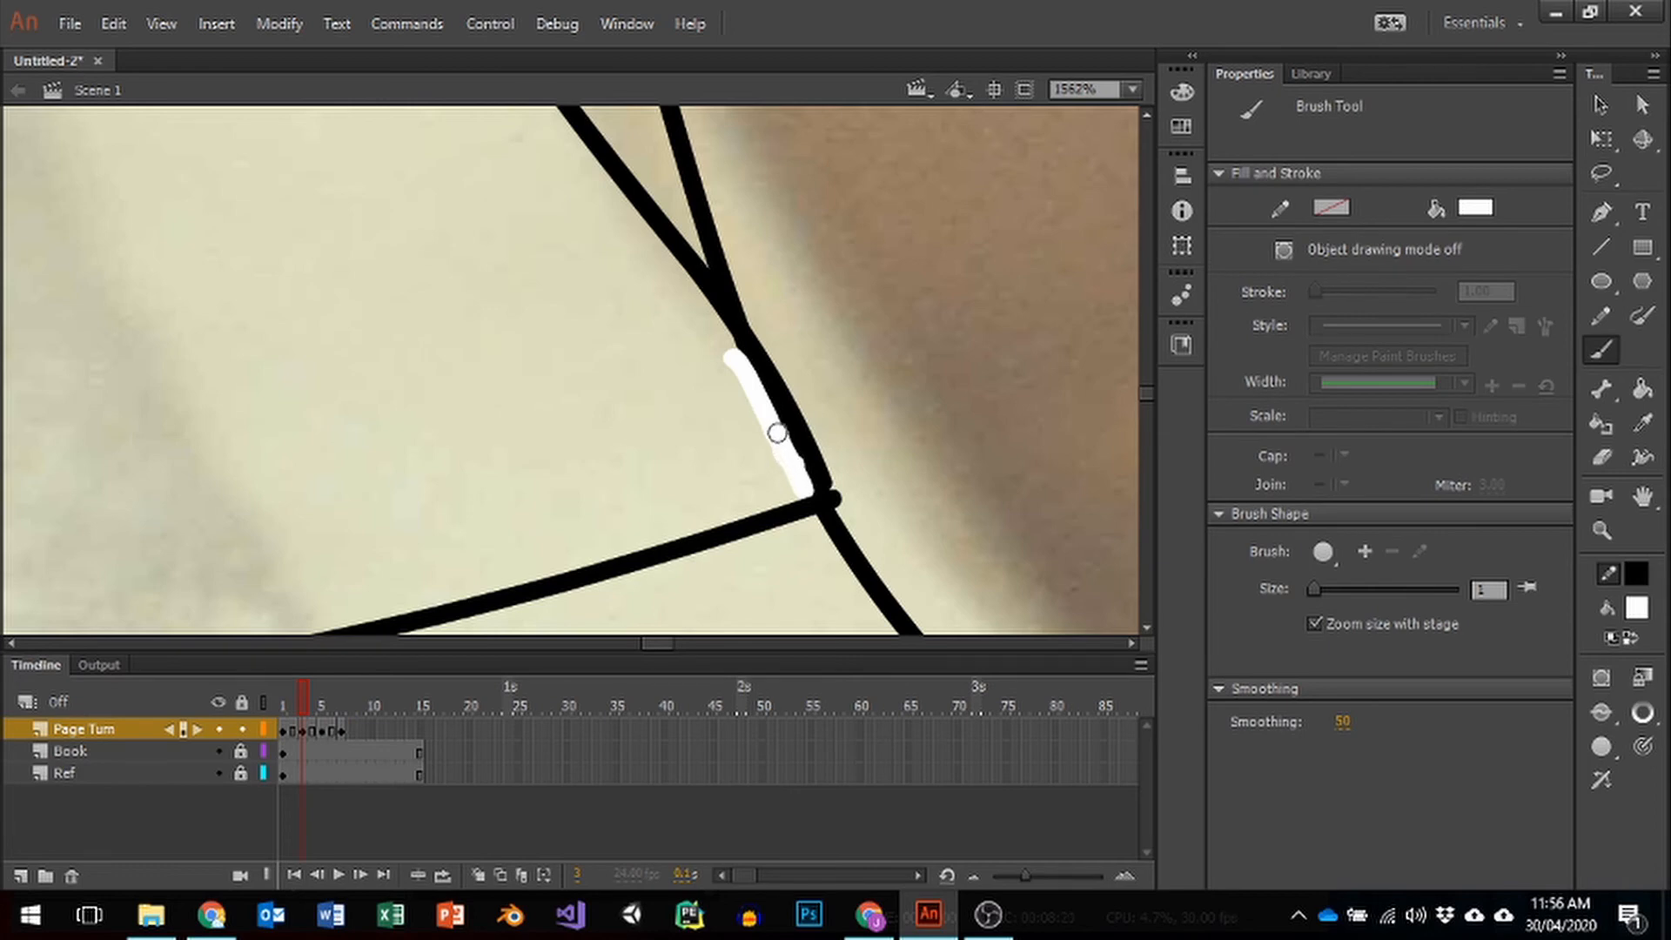
drag(777, 432, 708, 336)
Step: Paint white over the book outline inside the page's lower outer corner at frame 5
click(322, 702)
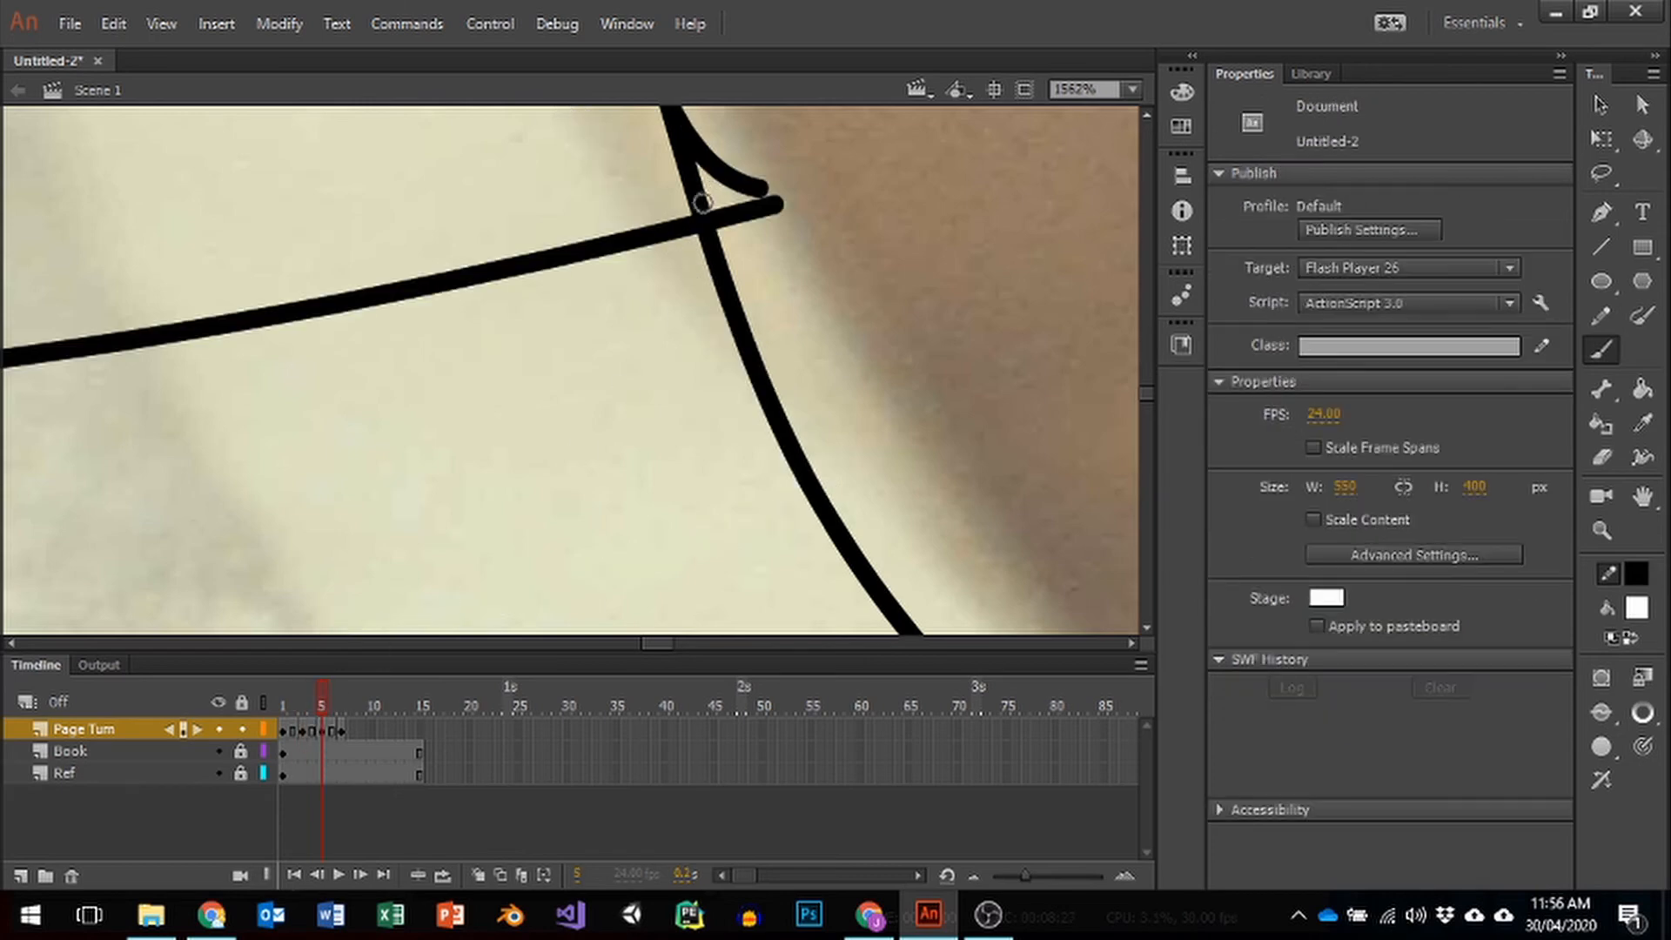
mouse_move(678, 204)
mouse_down()
mouse_move(690, 180)
mouse_move(658, 117)
mouse_move(697, 188)
mouse_move(702, 207)
mouse_move(682, 210)
mouse_up()
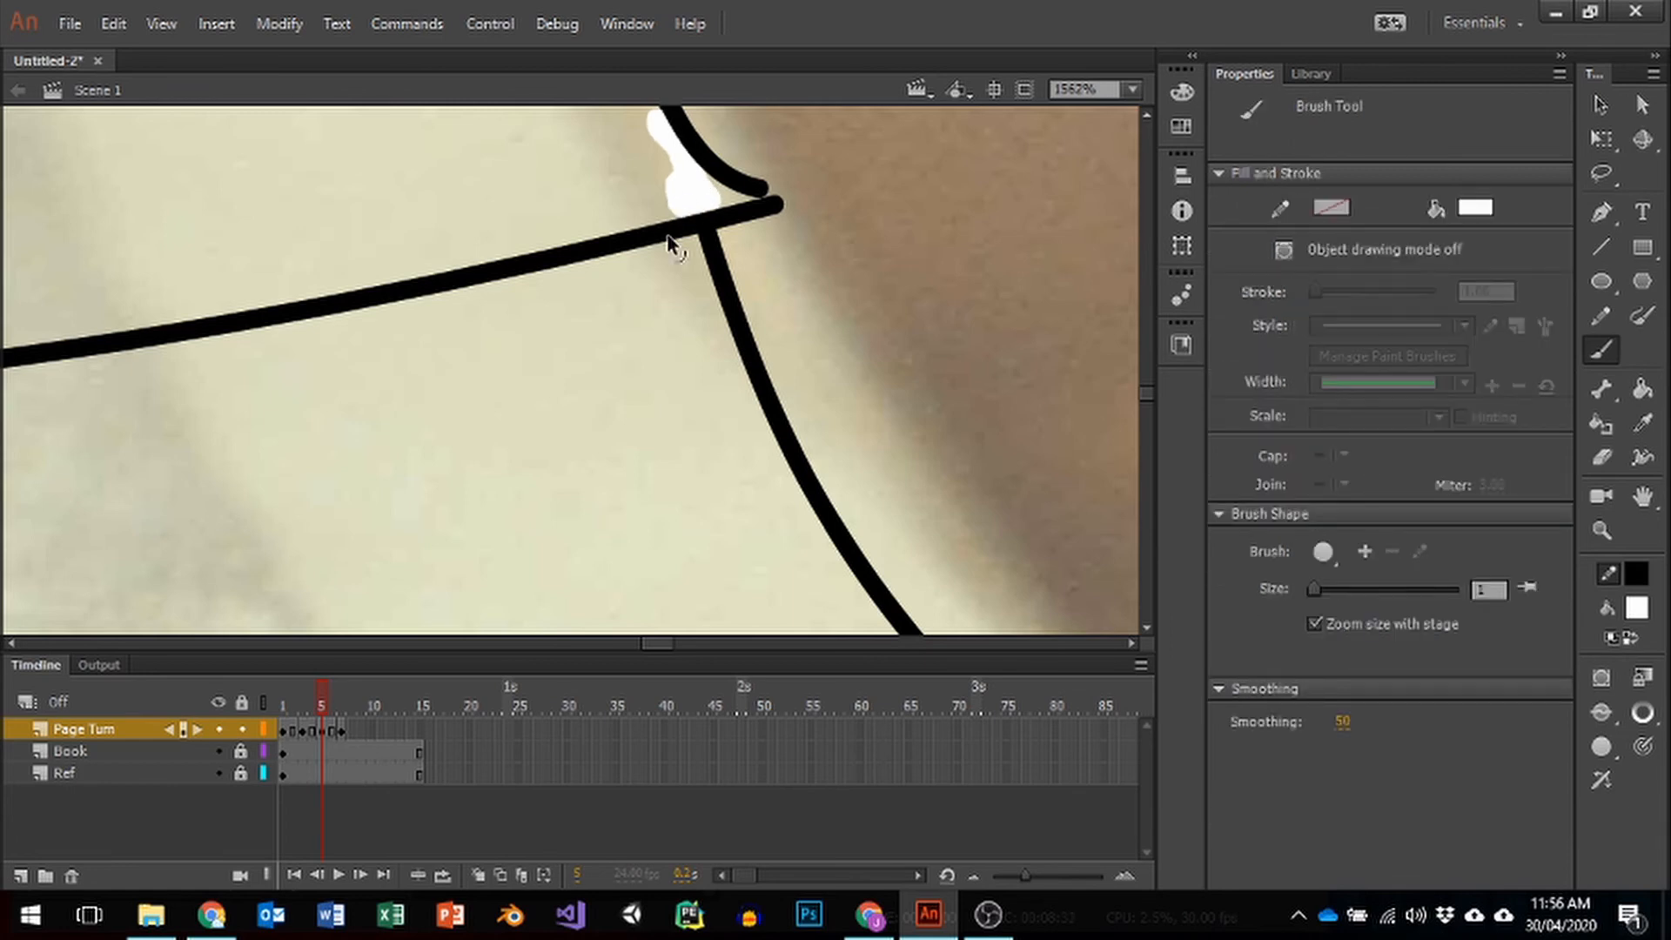
scroll(668, 235, down, 10)
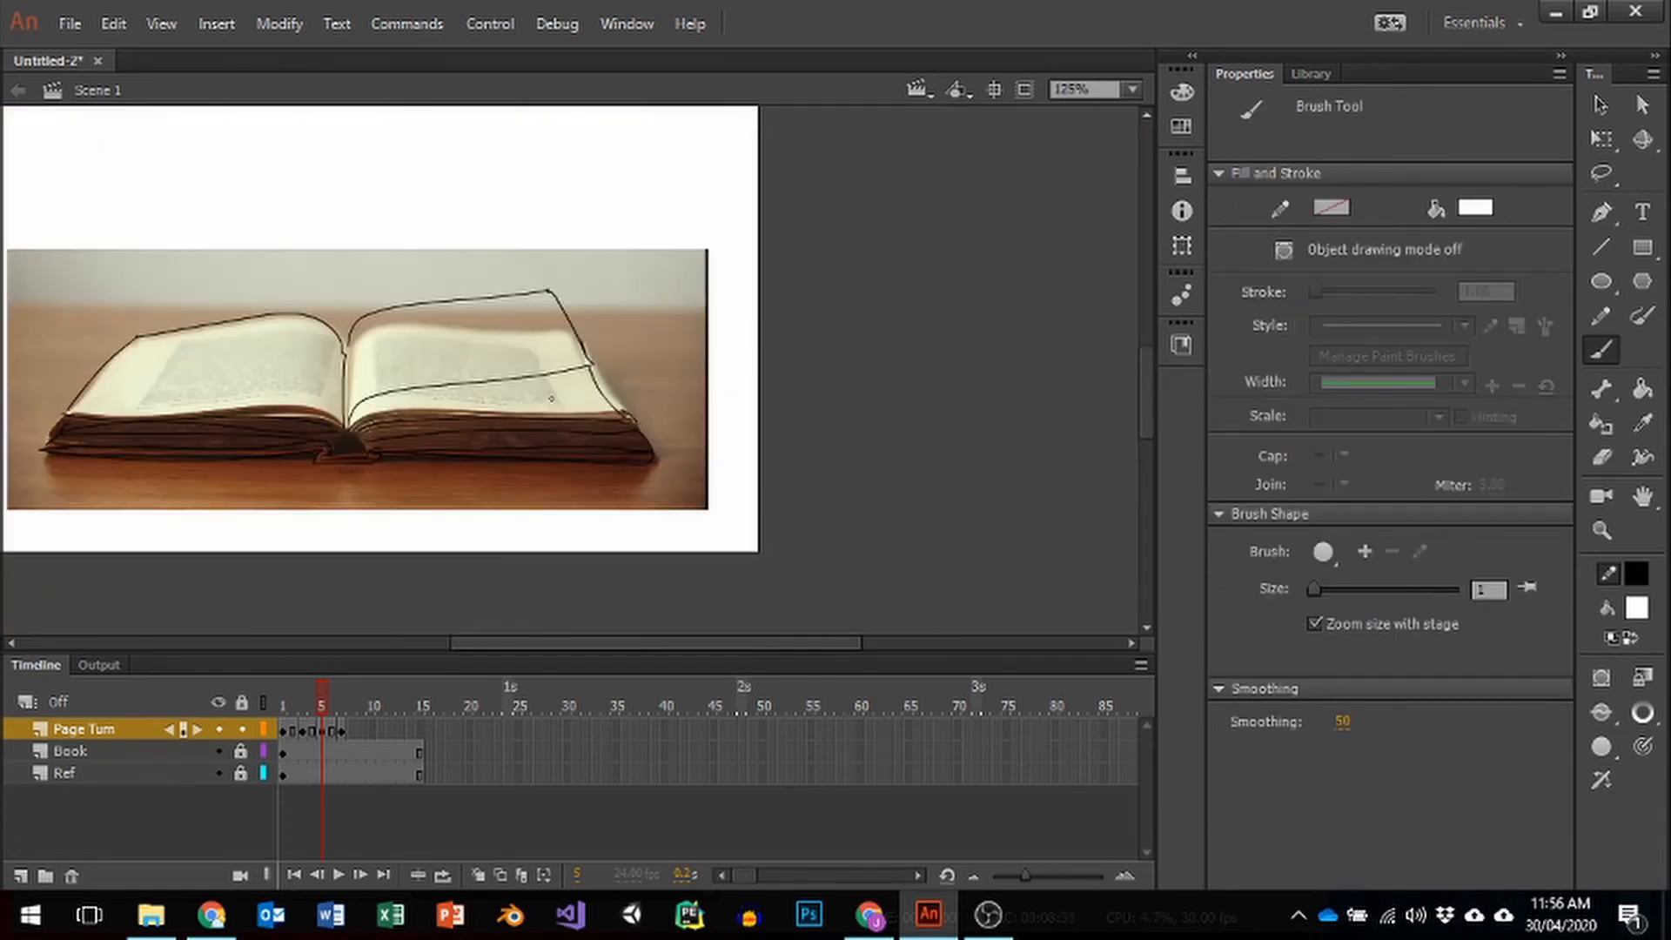
Step: At frame 2, use the Paint Brush to draw the underlying page's upper edge from its outer corner to the spine
click(291, 697)
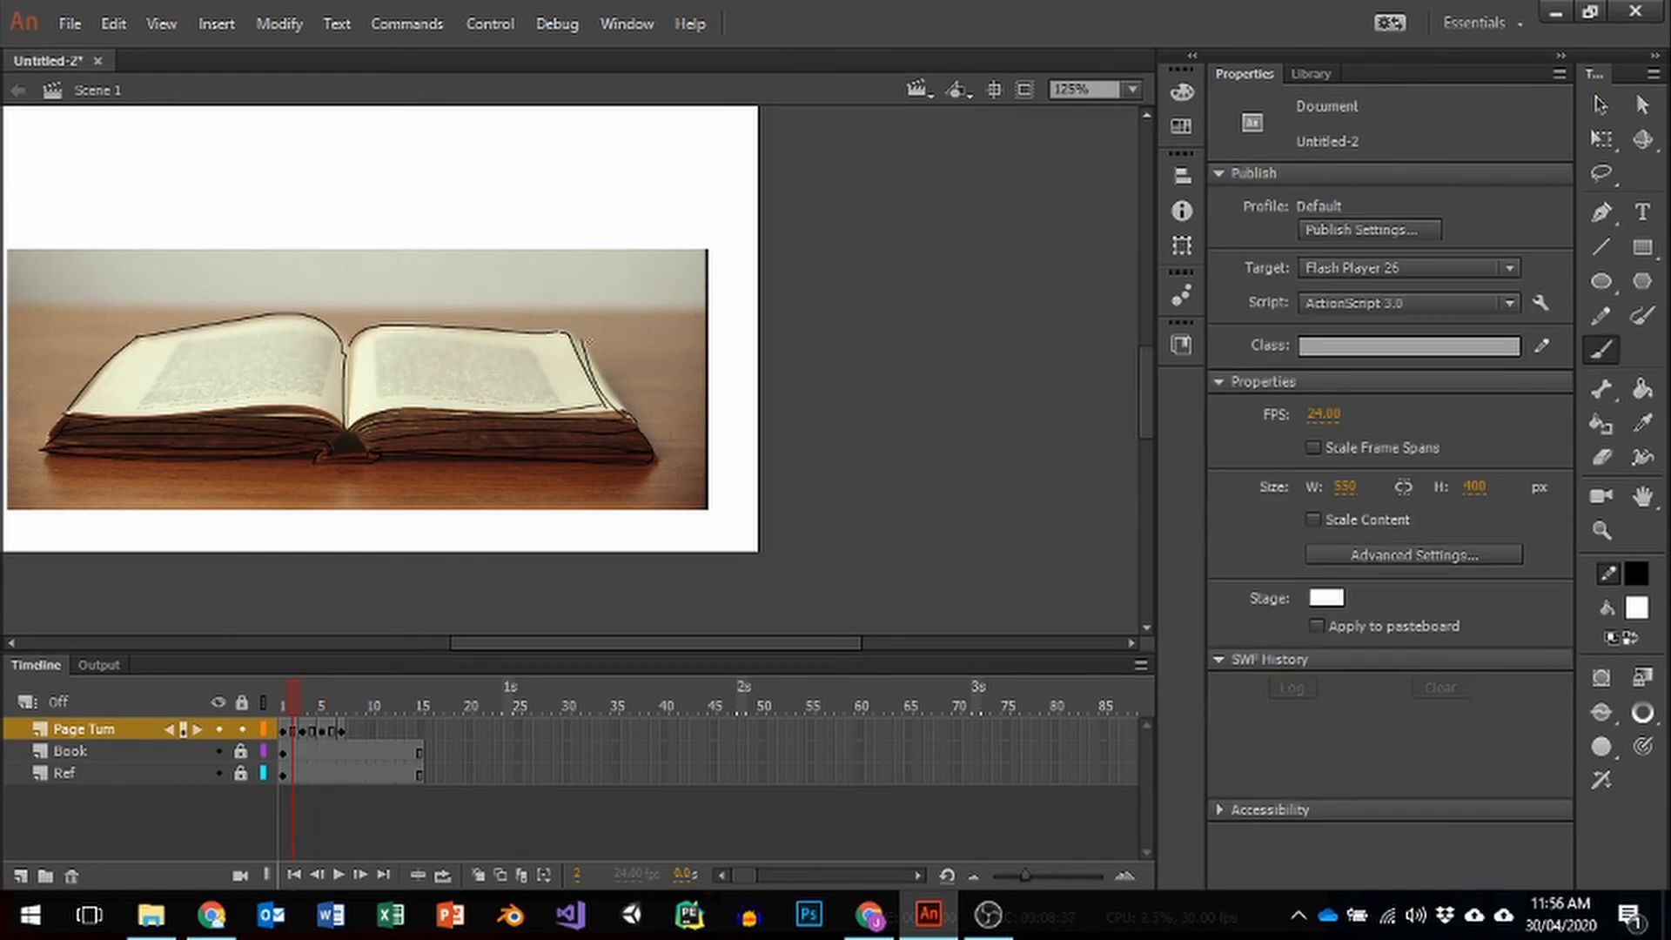
key(y)
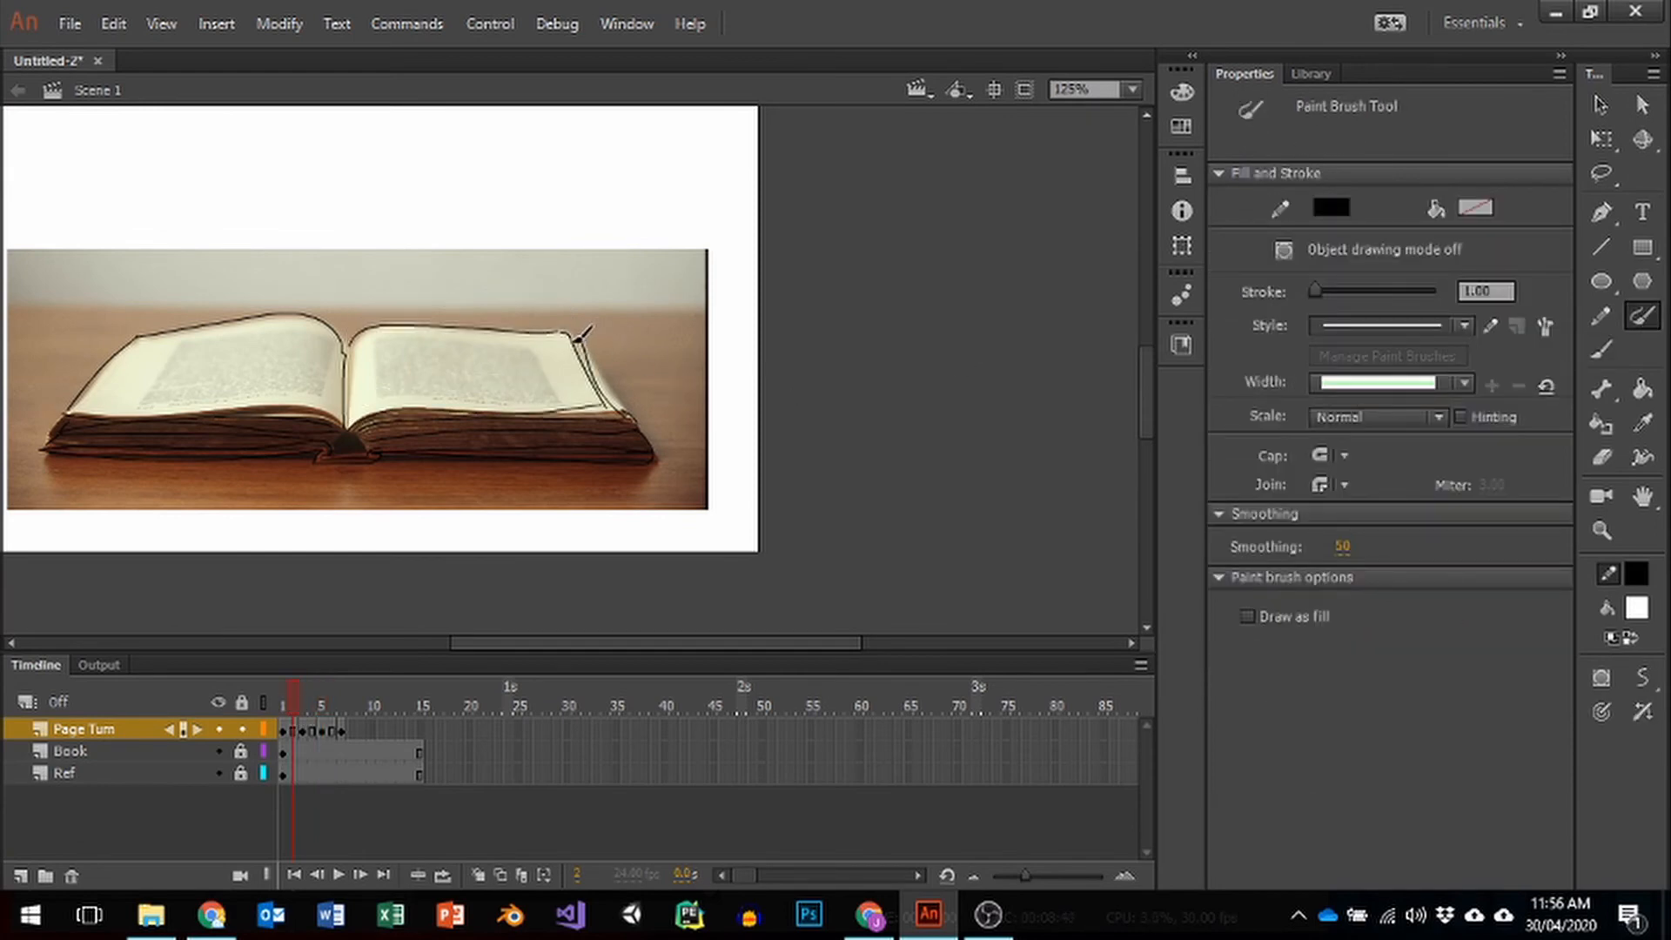
click(301, 697)
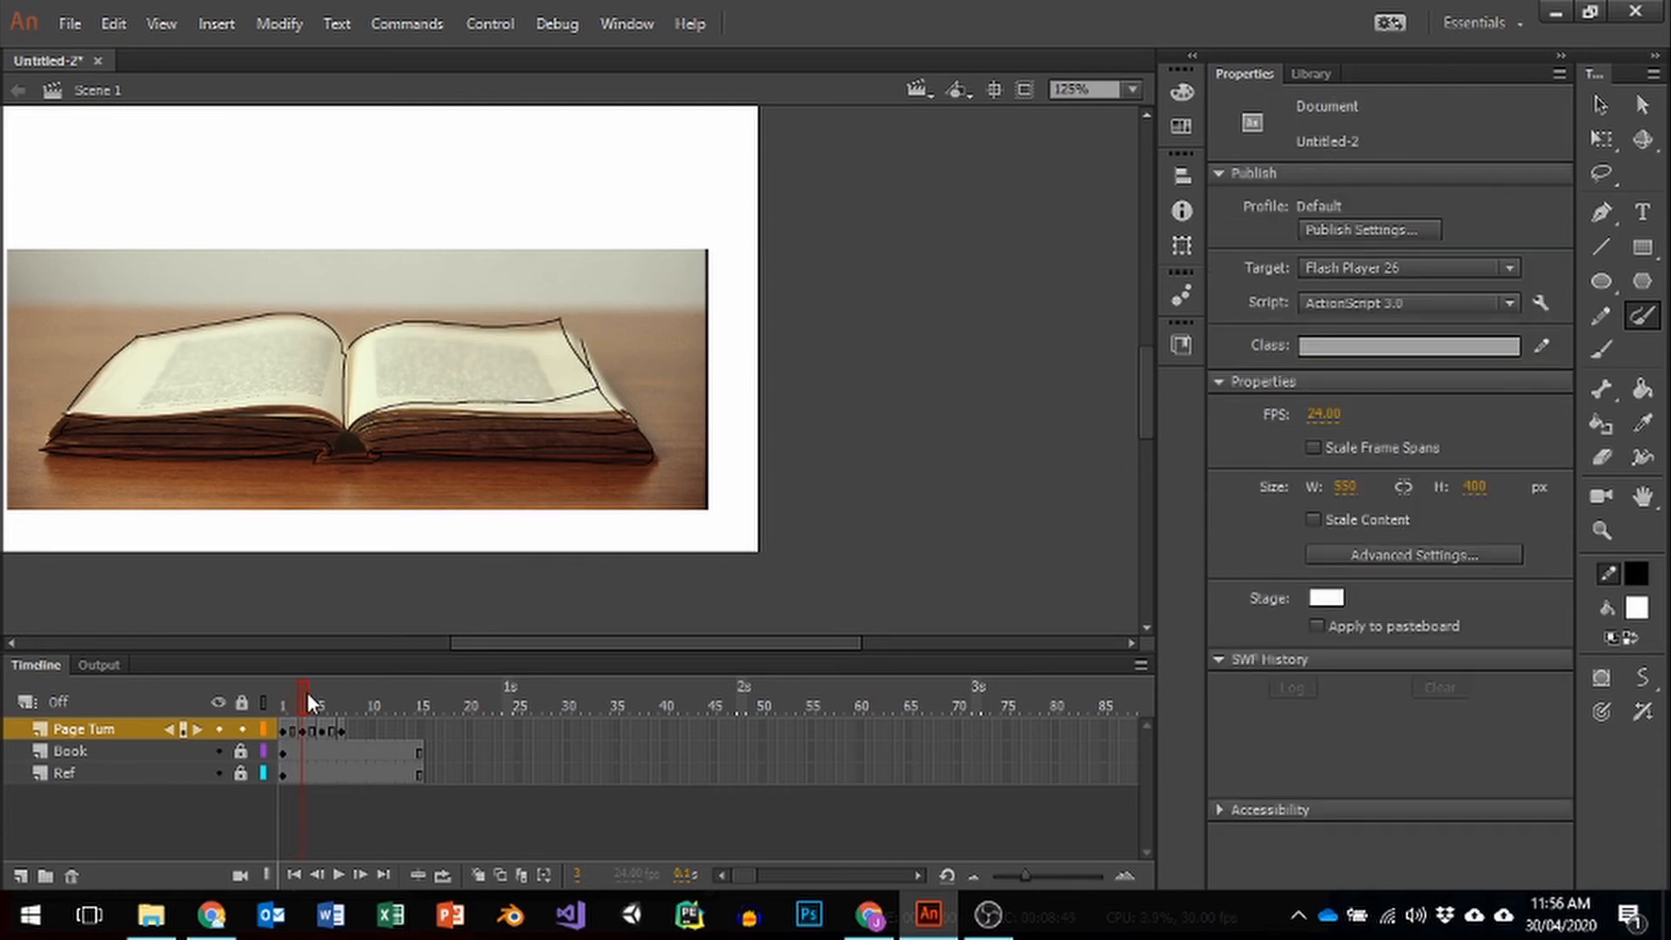
mouse_move(306, 693)
mouse_down()
mouse_move(282, 689)
mouse_move(305, 687)
mouse_up()
click(290, 702)
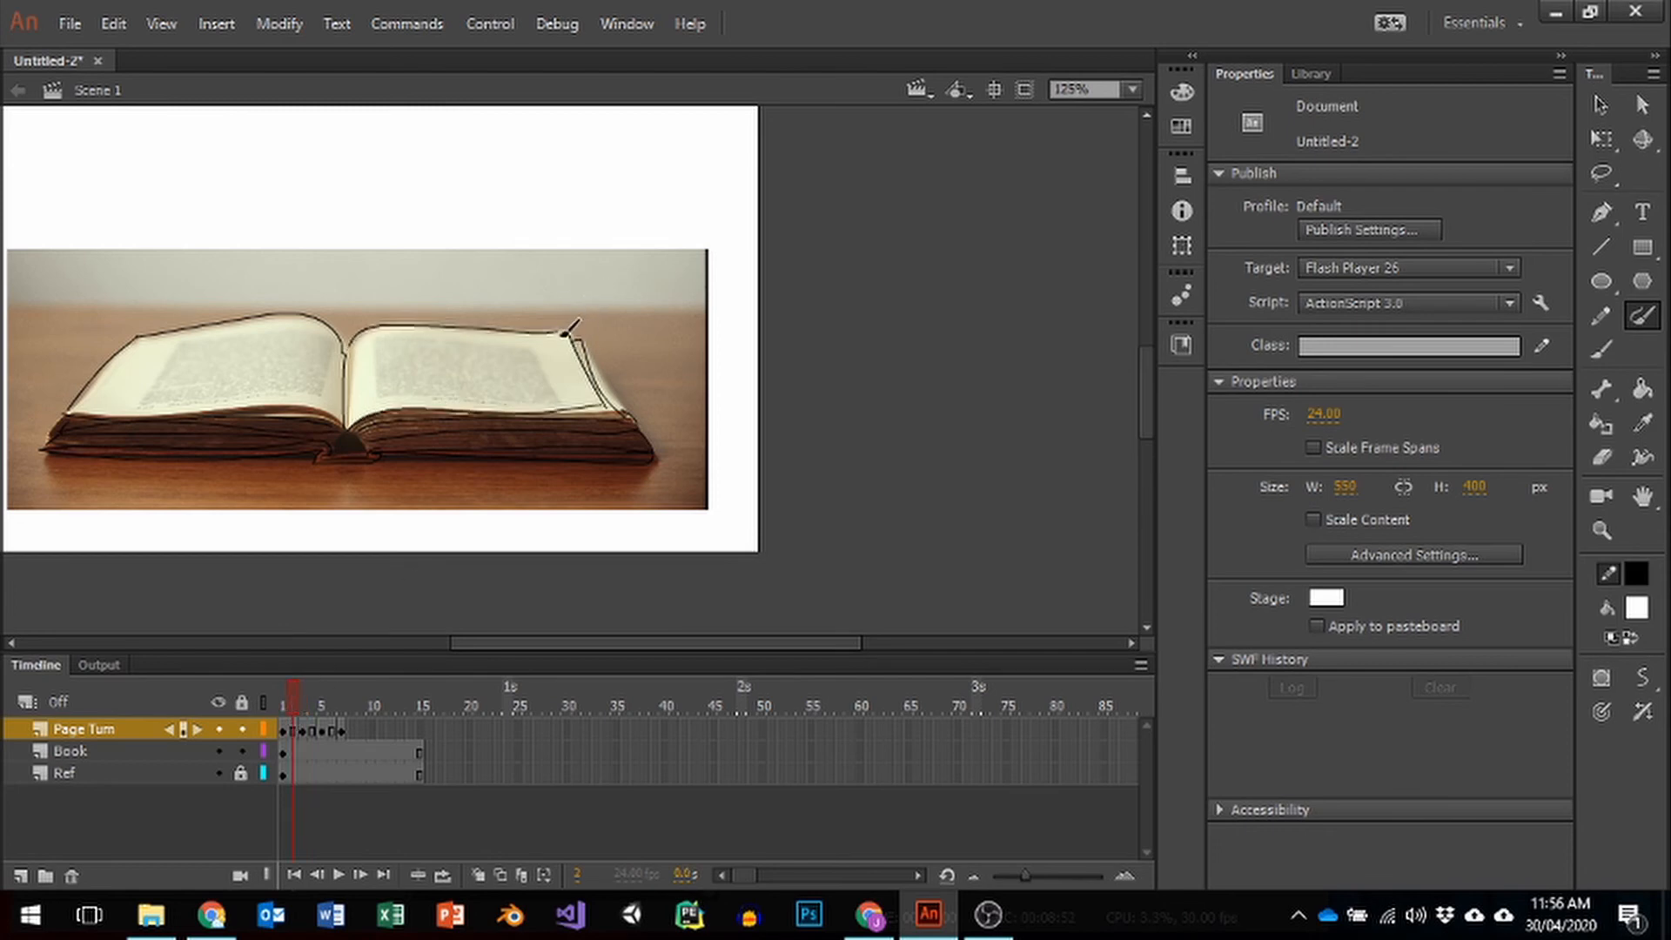
drag(571, 339, 424, 333)
drag(358, 351, 354, 355)
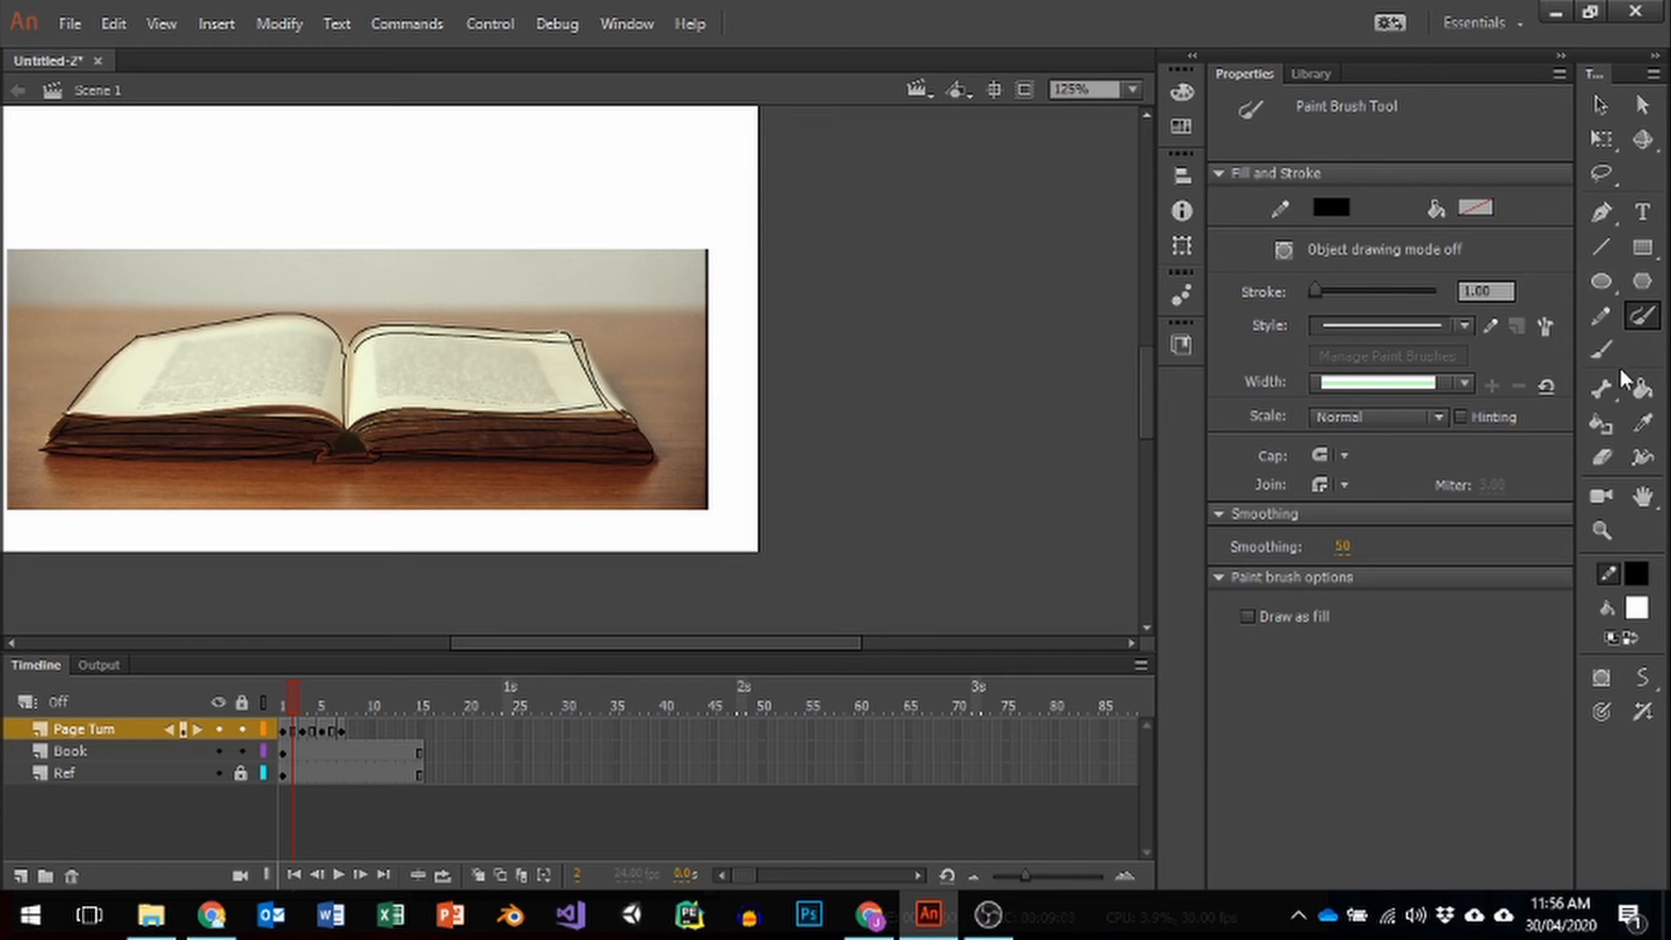
Step: Examine frames 1 and 2 of the Page Turn layer to check which strokes they contain
click(1601, 349)
click(241, 751)
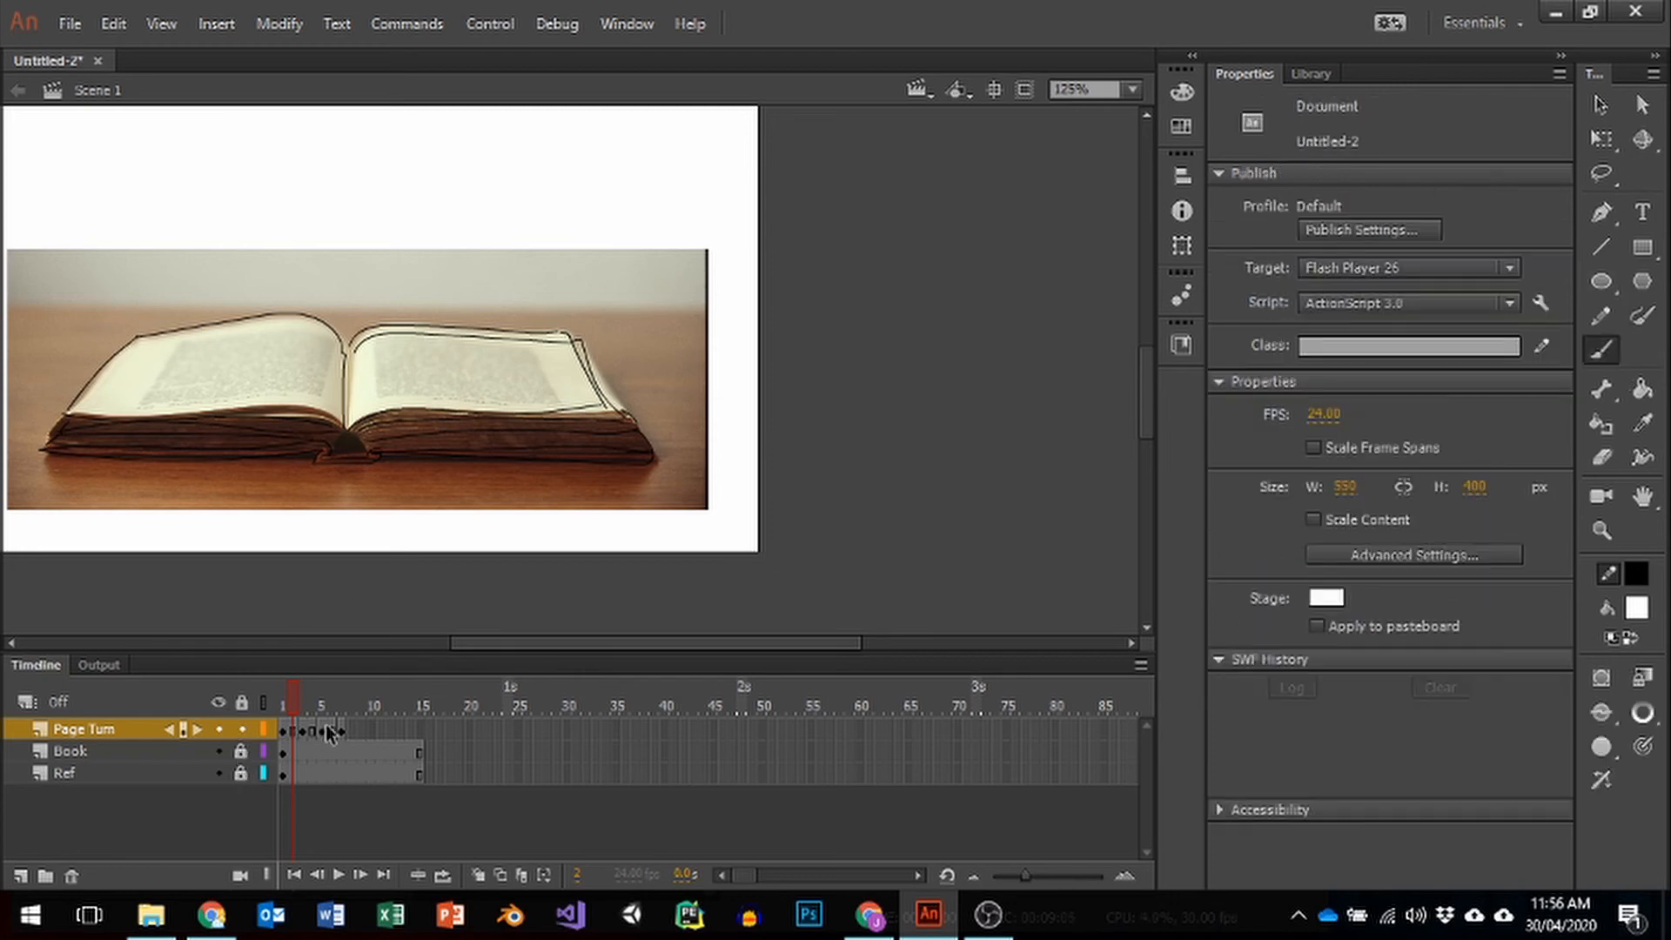
click(296, 732)
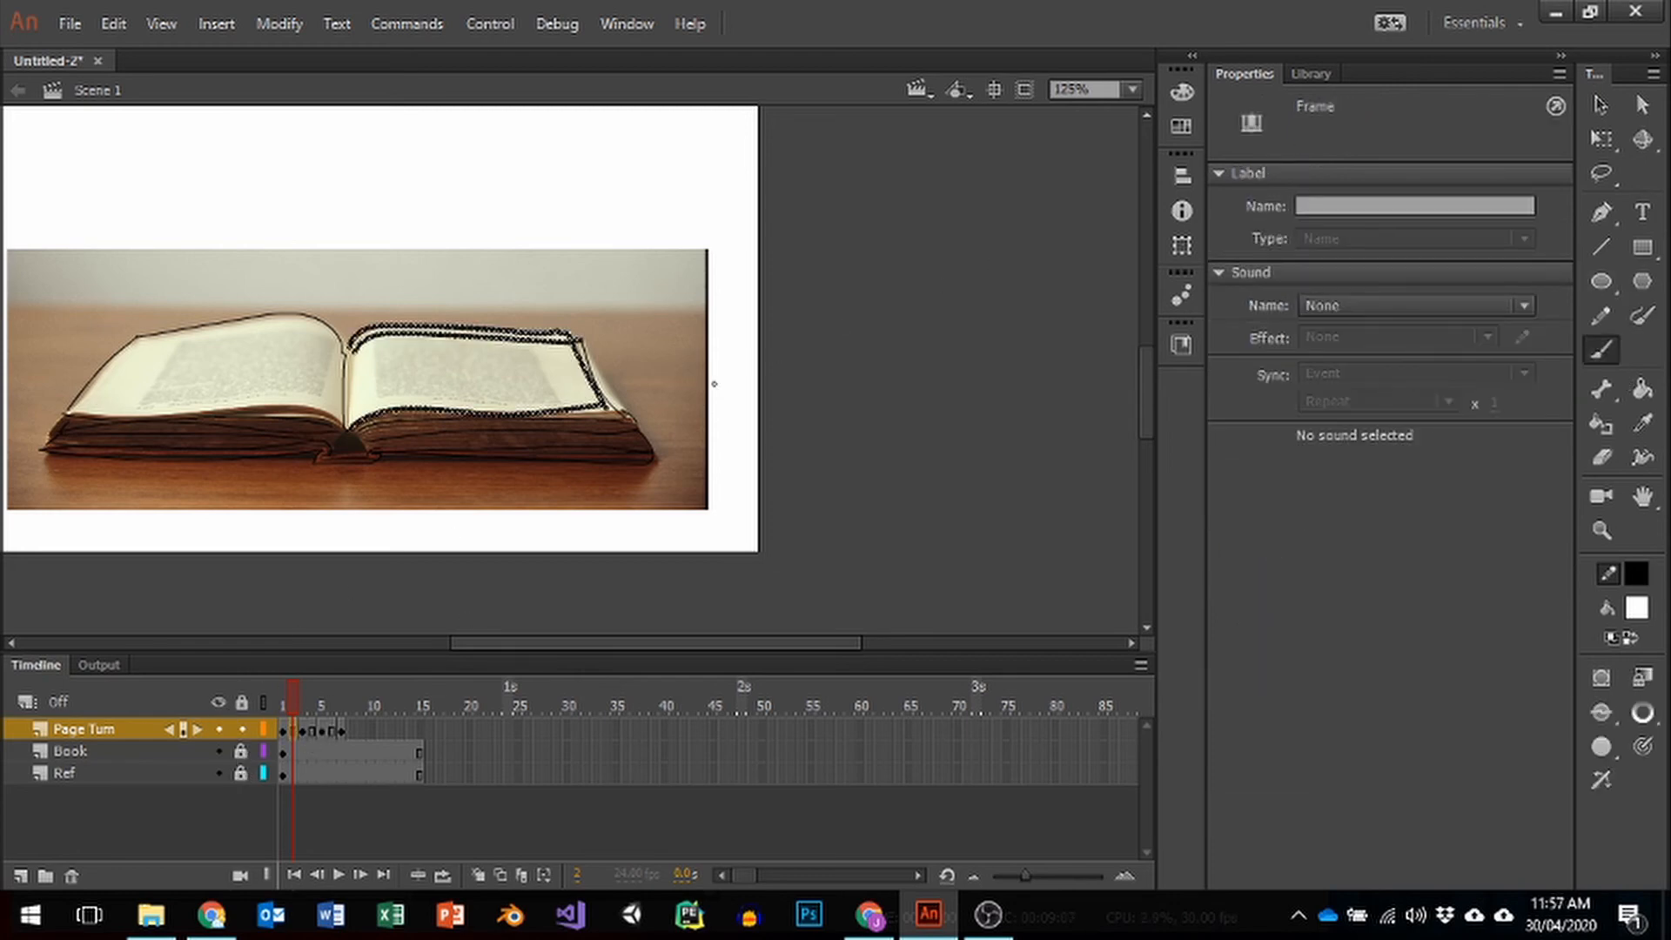
click(1600, 104)
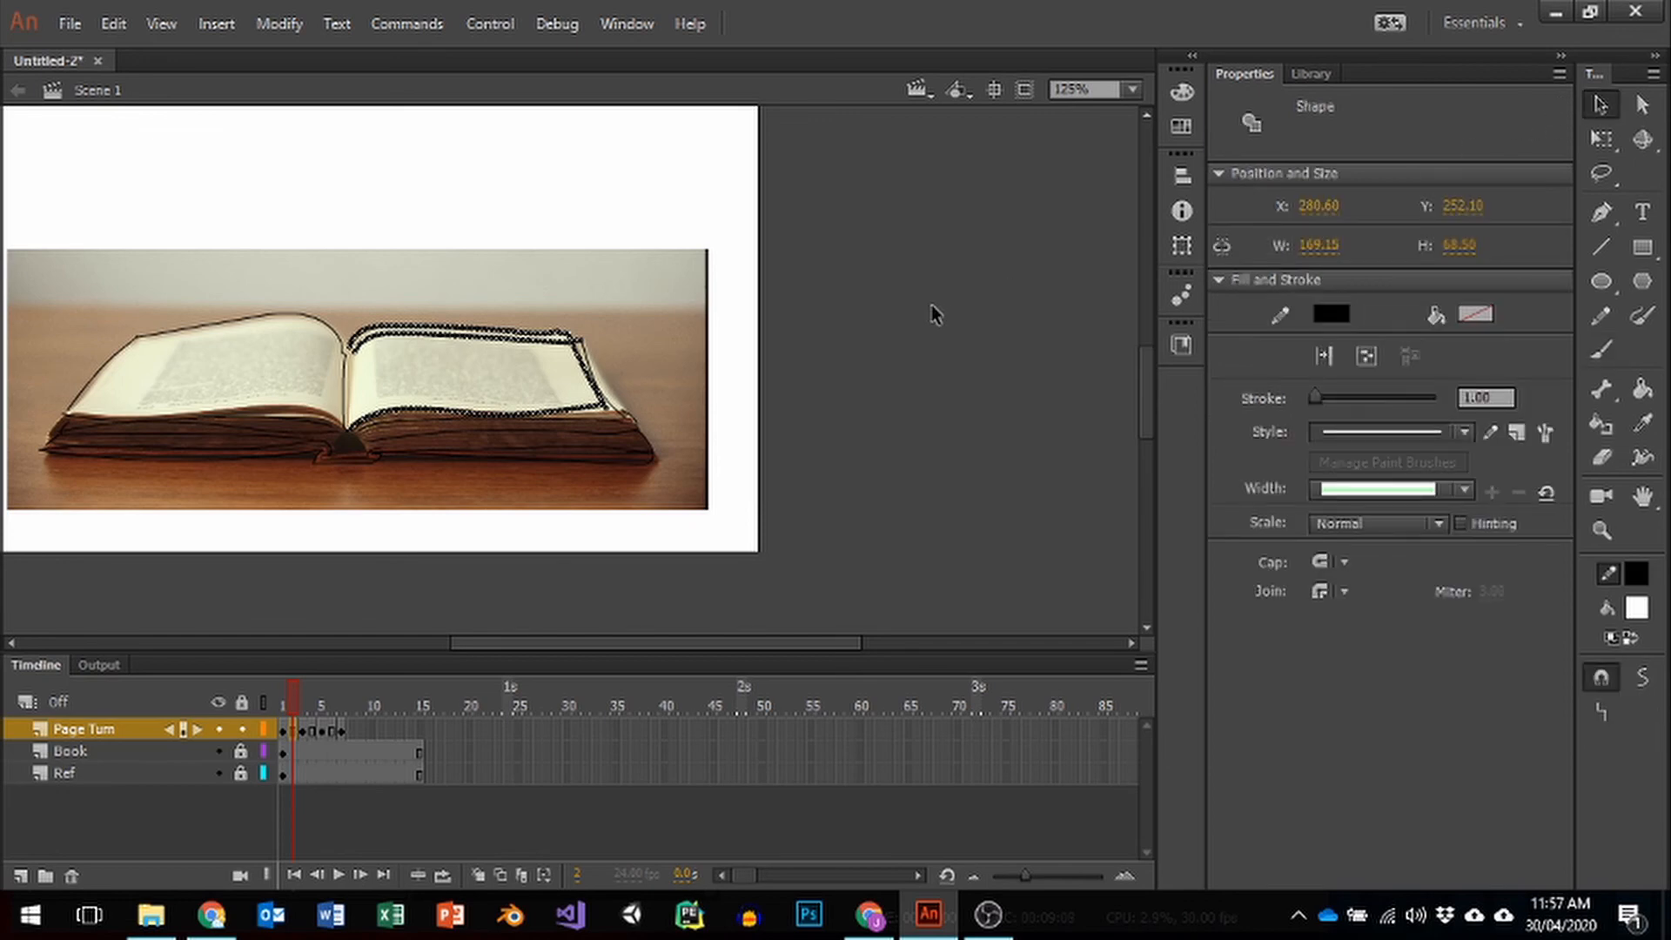
click(805, 408)
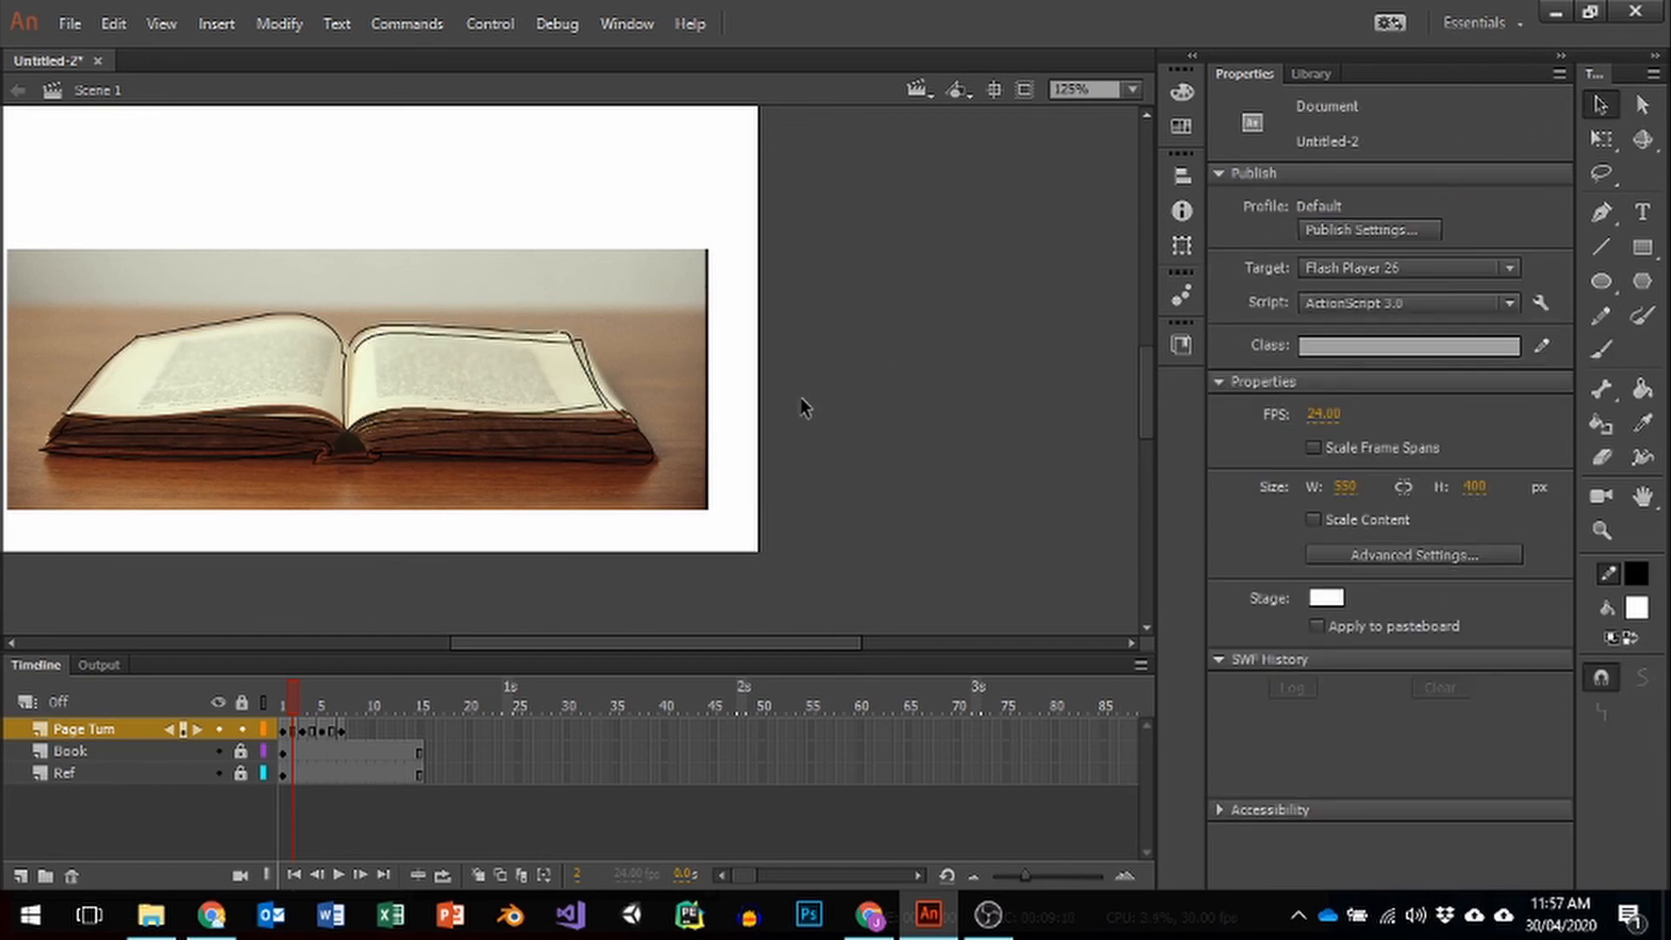
click(285, 728)
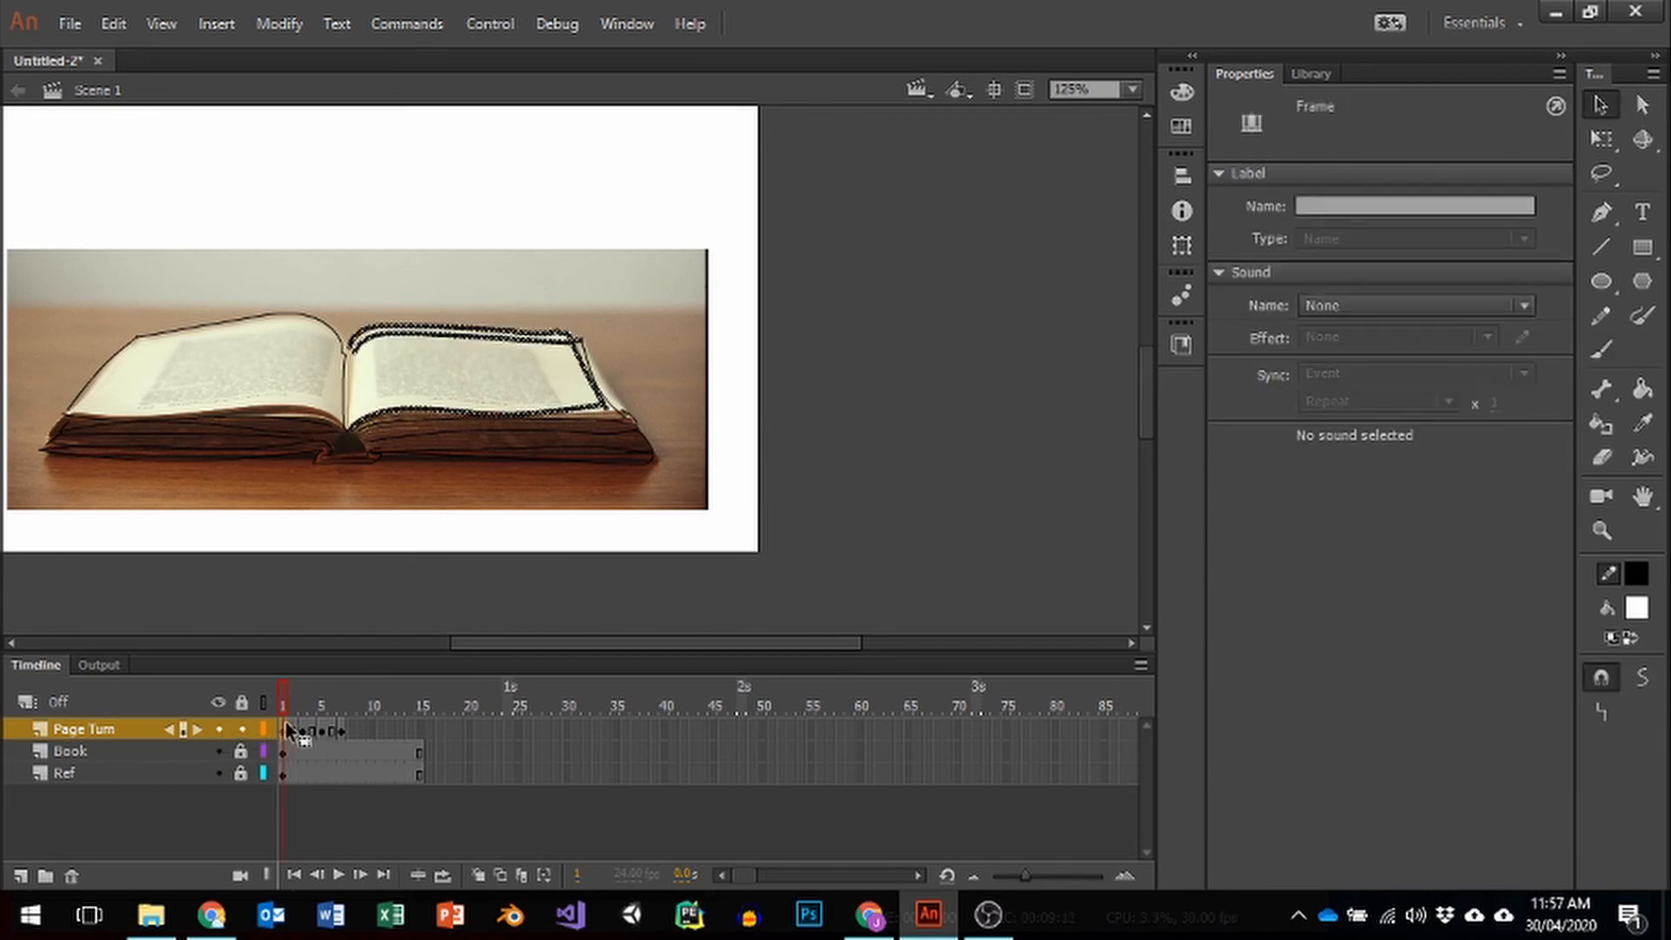
click(812, 329)
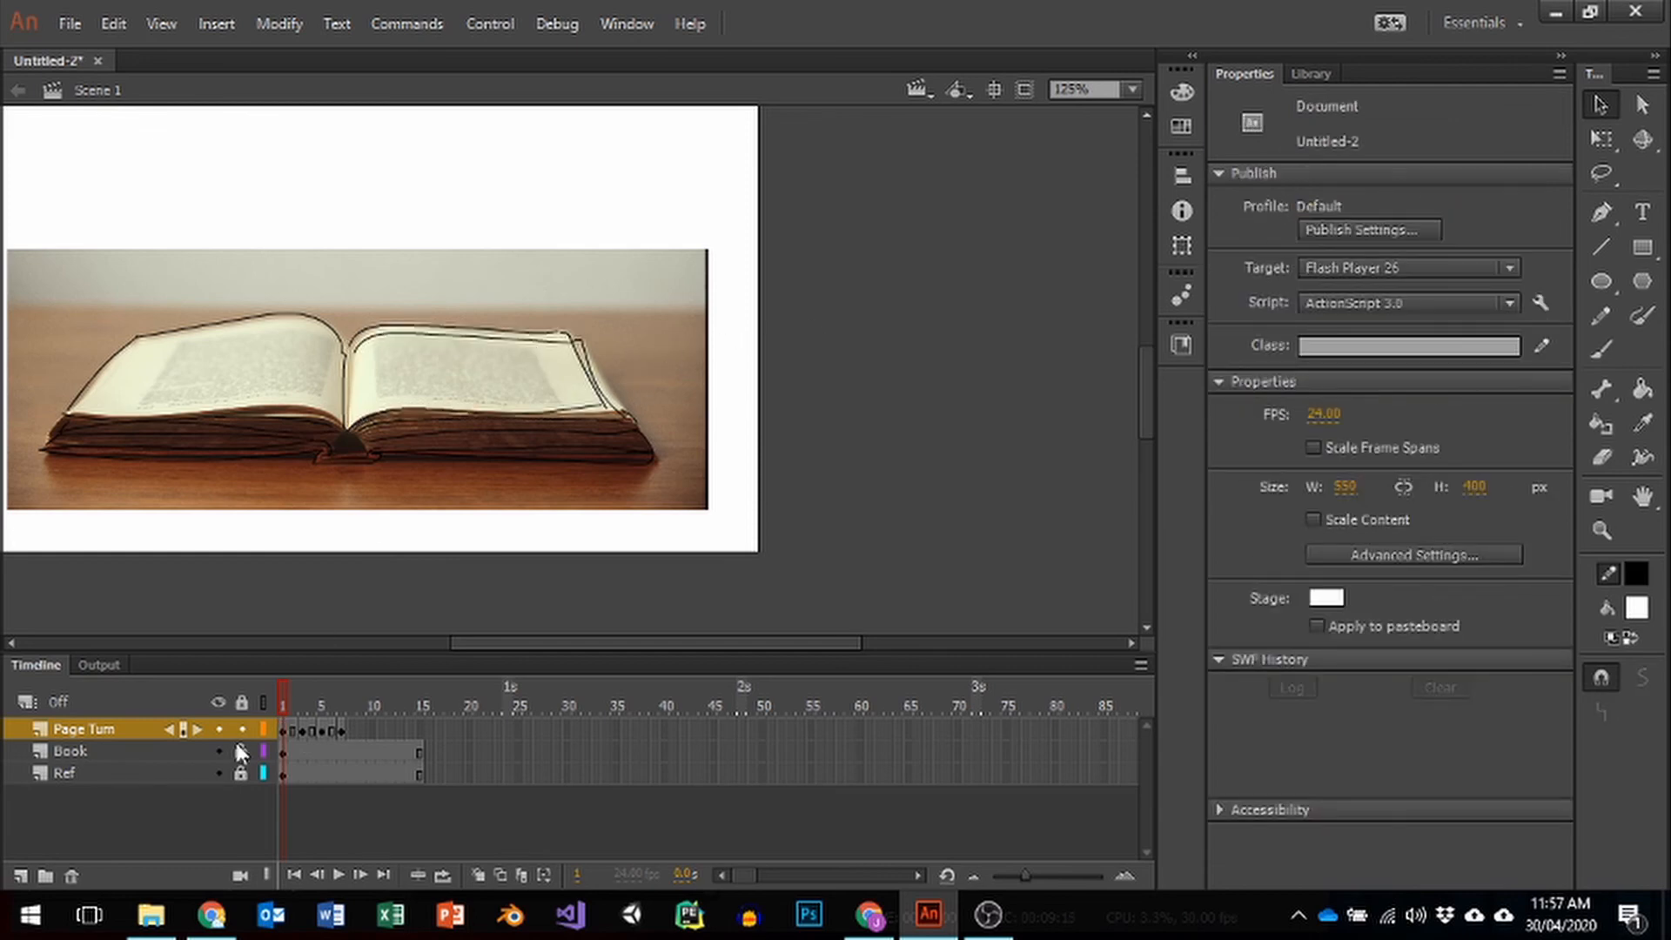
Step: Cut the underlying page's upper-edge line from the Page Turn layer and paste it in place on the Book layer at frame 1
click(516, 341)
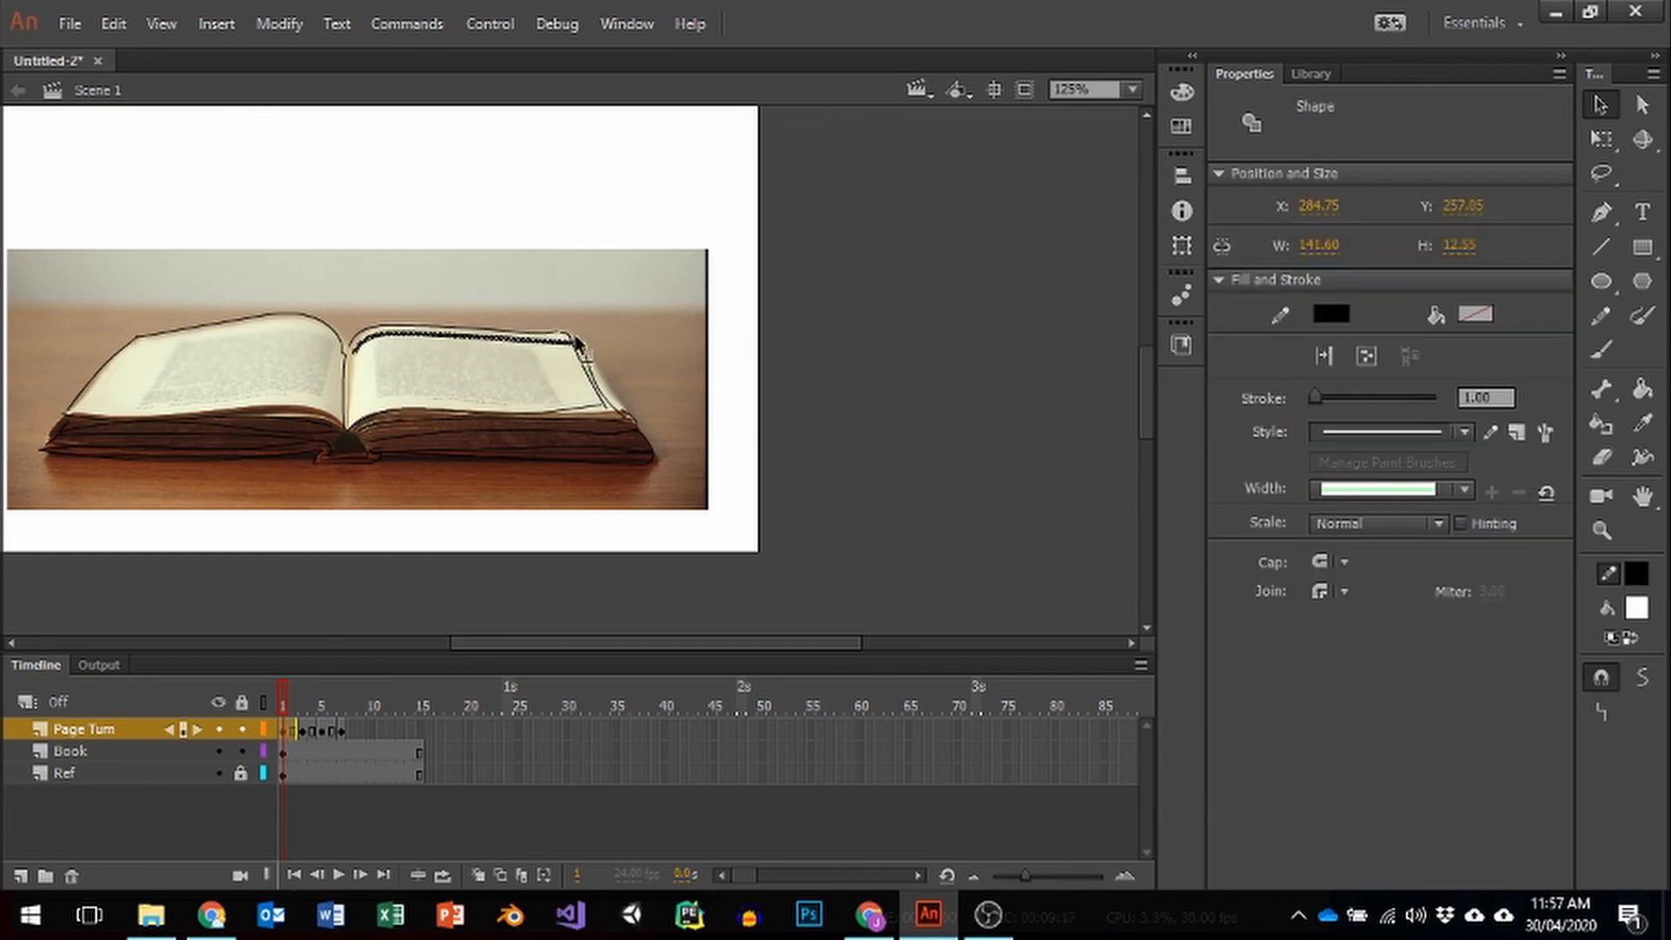
shift+click(580, 342)
click(576, 387)
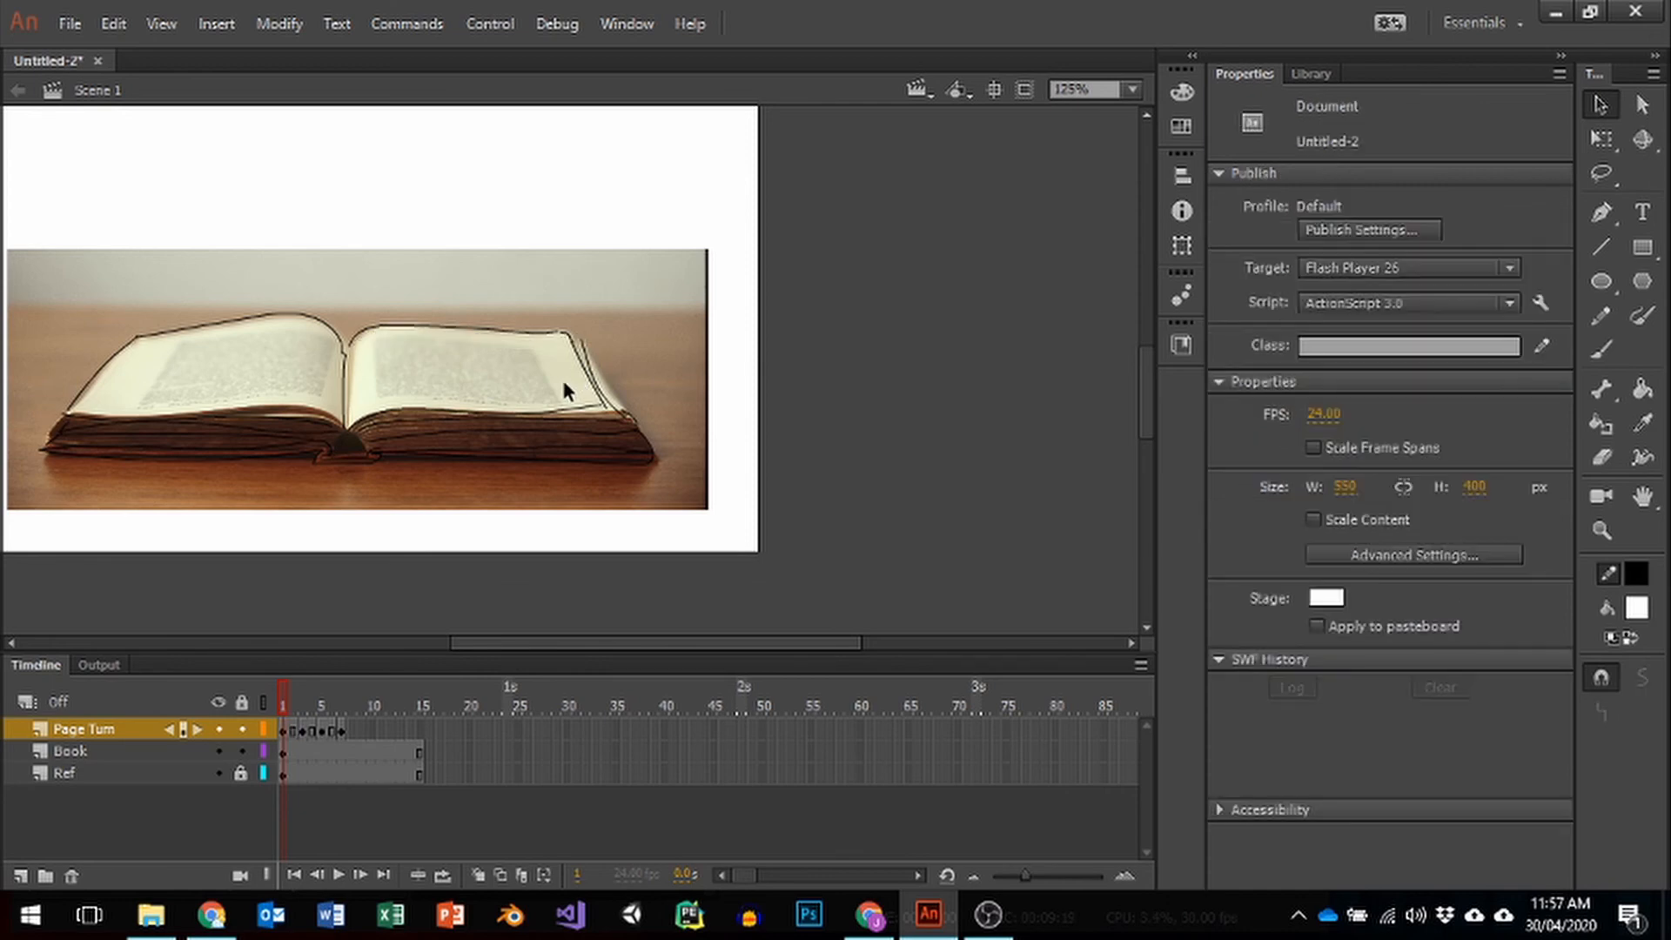
click(285, 753)
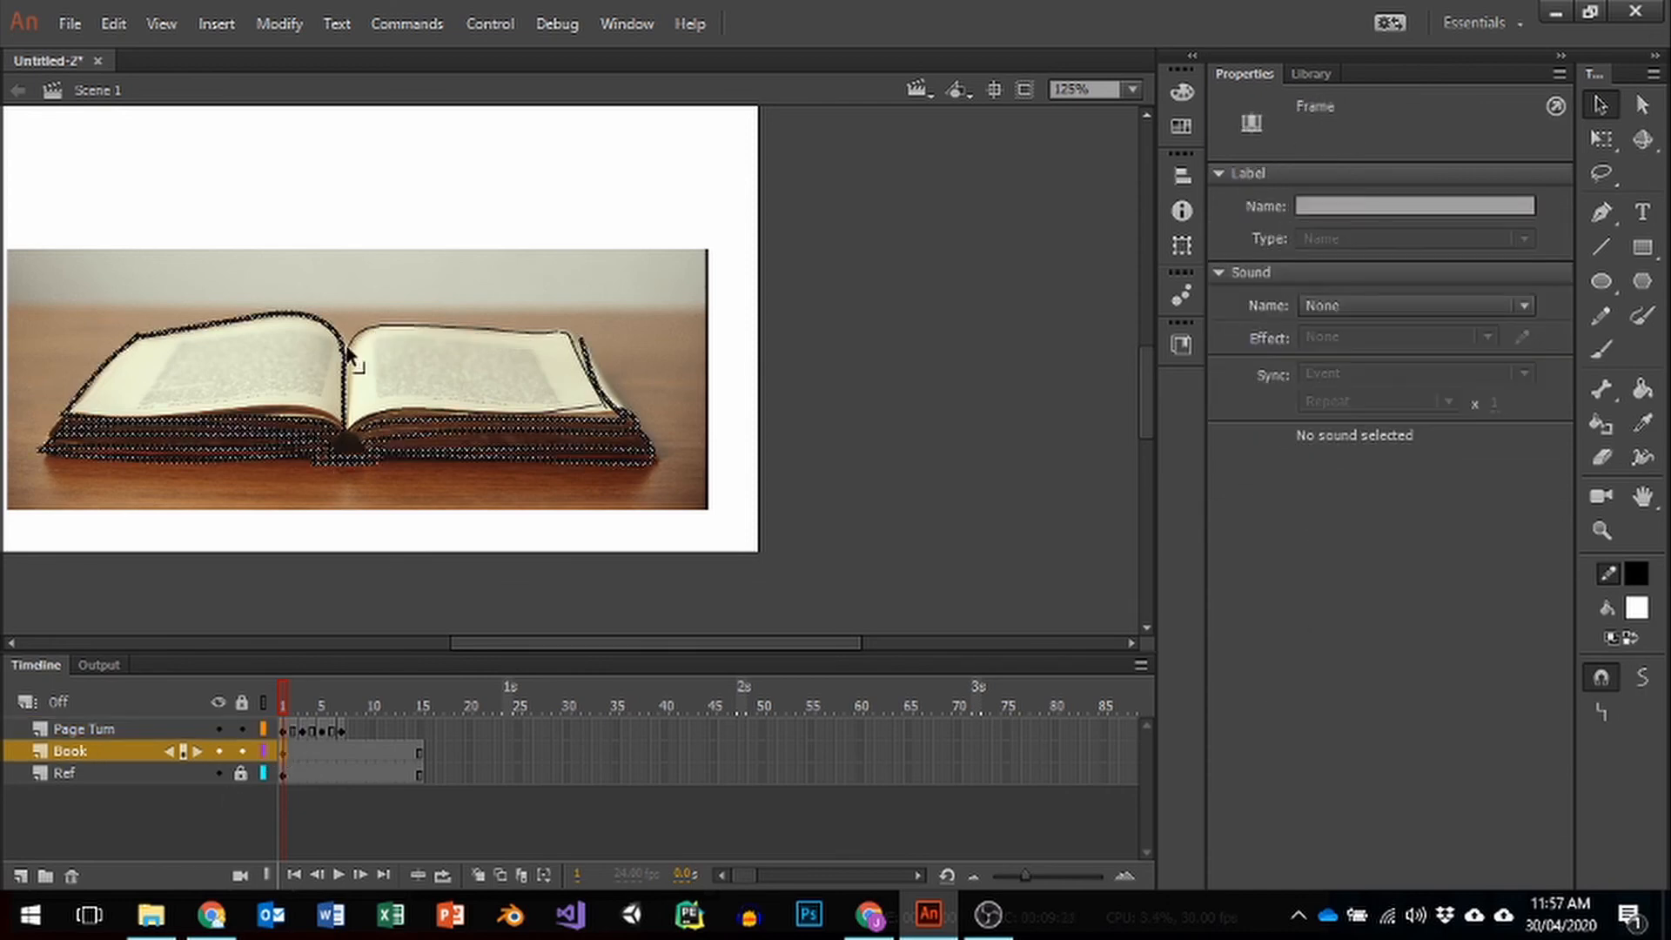
click(240, 21)
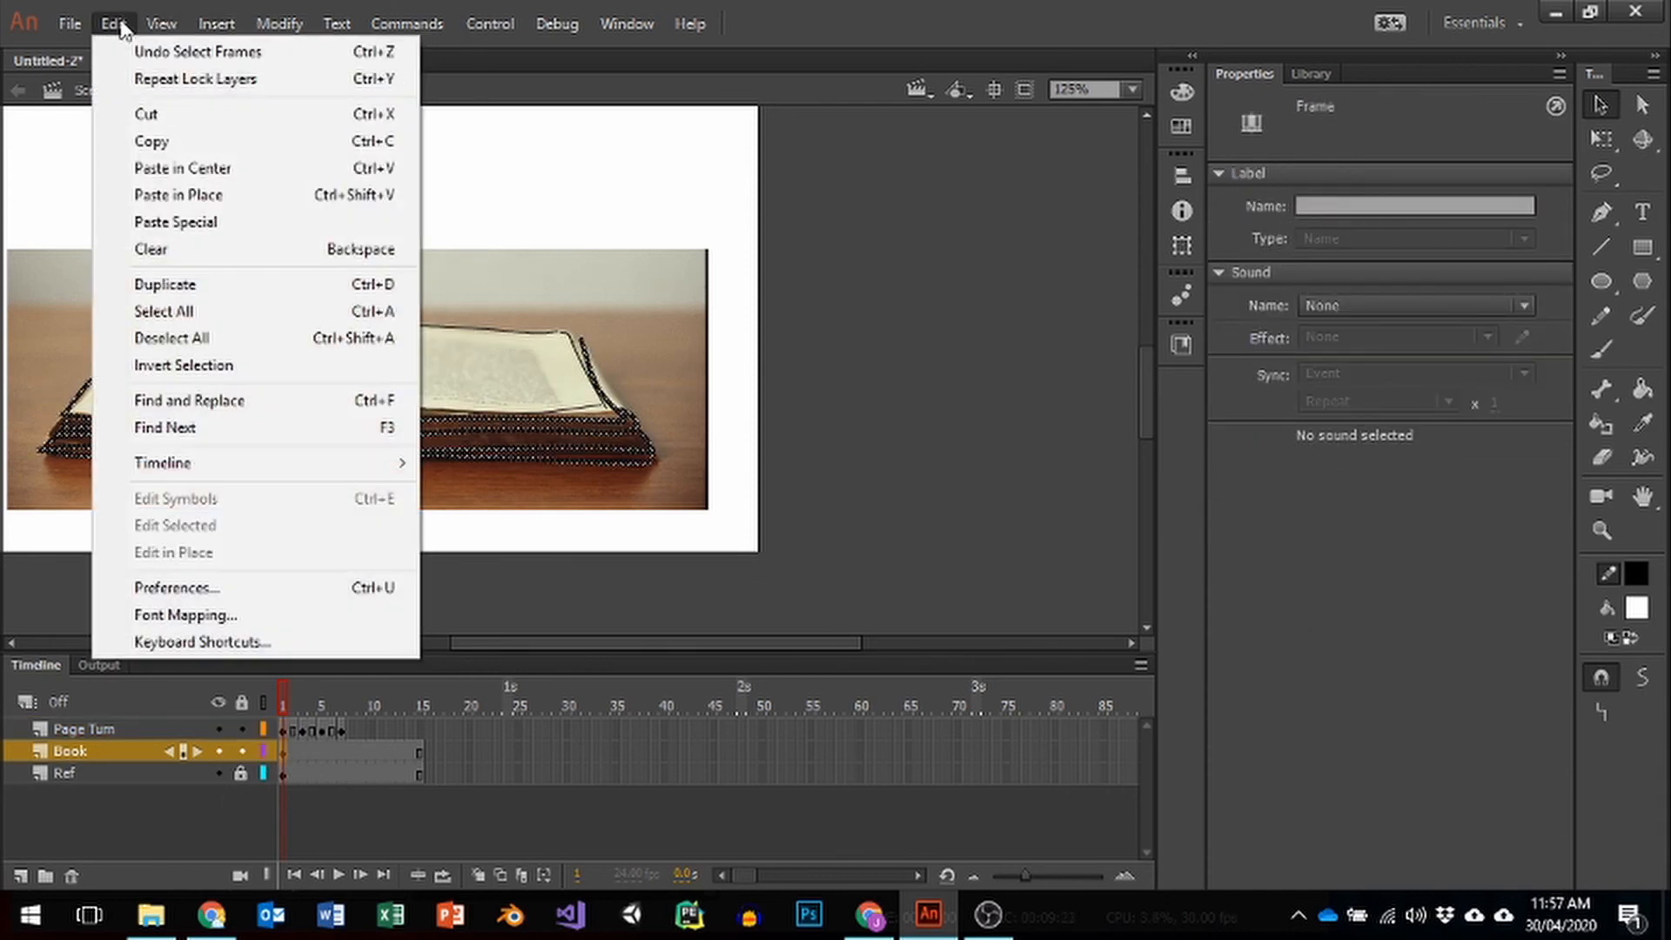
click(186, 199)
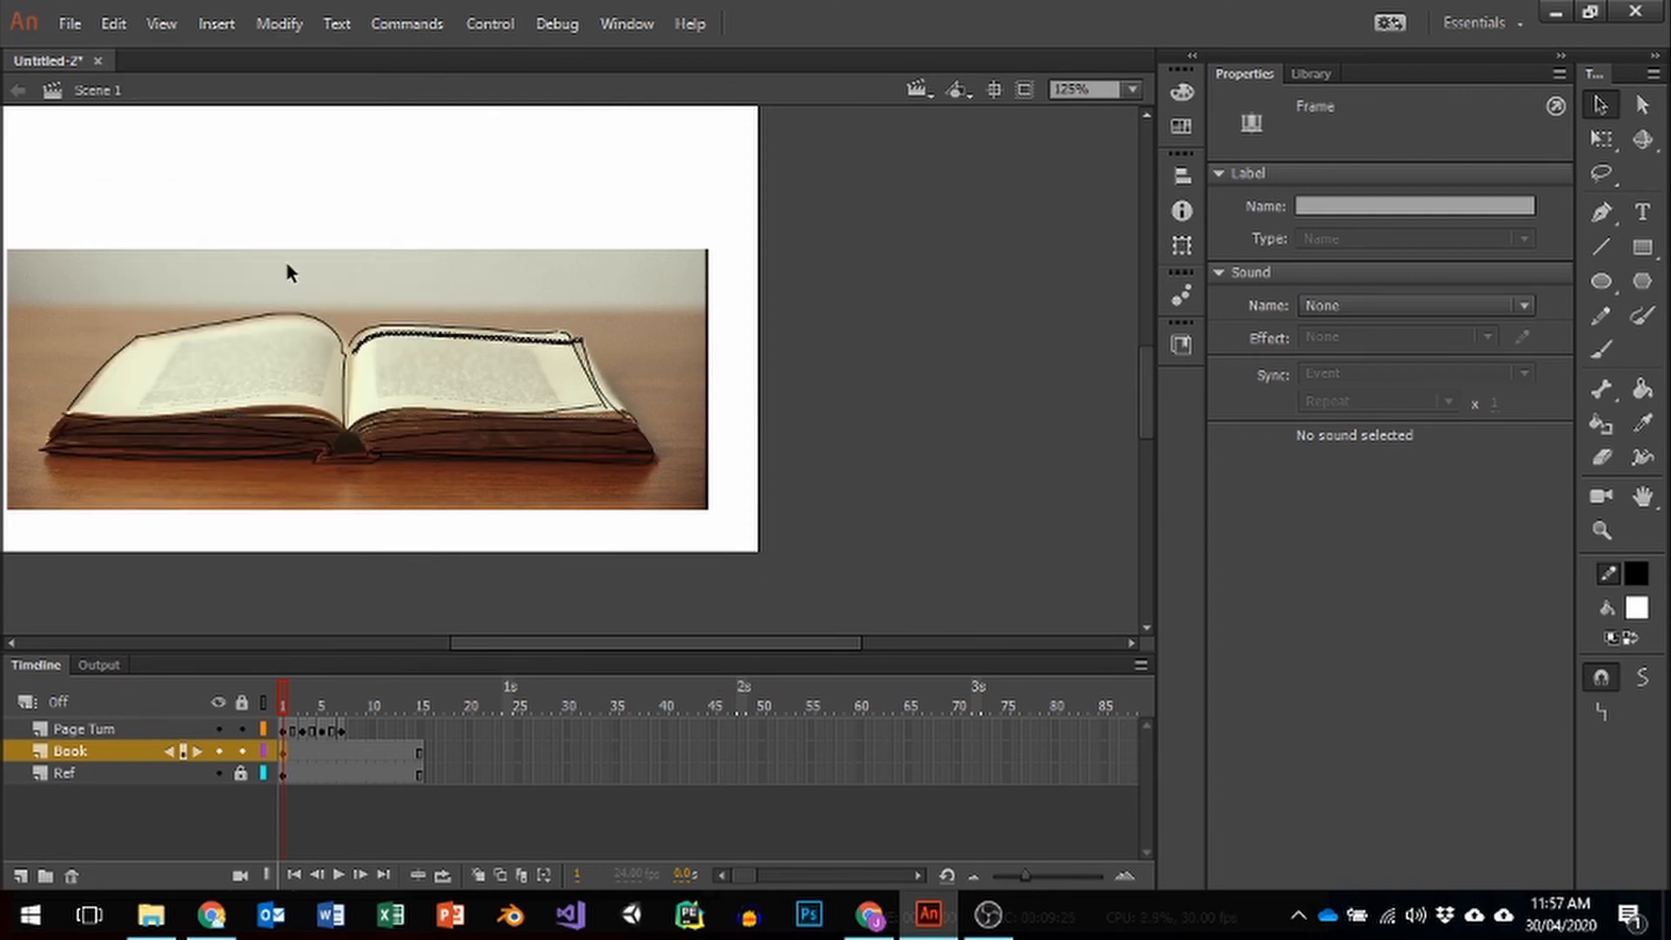
Step: With the white Brush at size 6, paint over the underlying page's upper-edge line on the Page Turn layer at frame 2
click(293, 732)
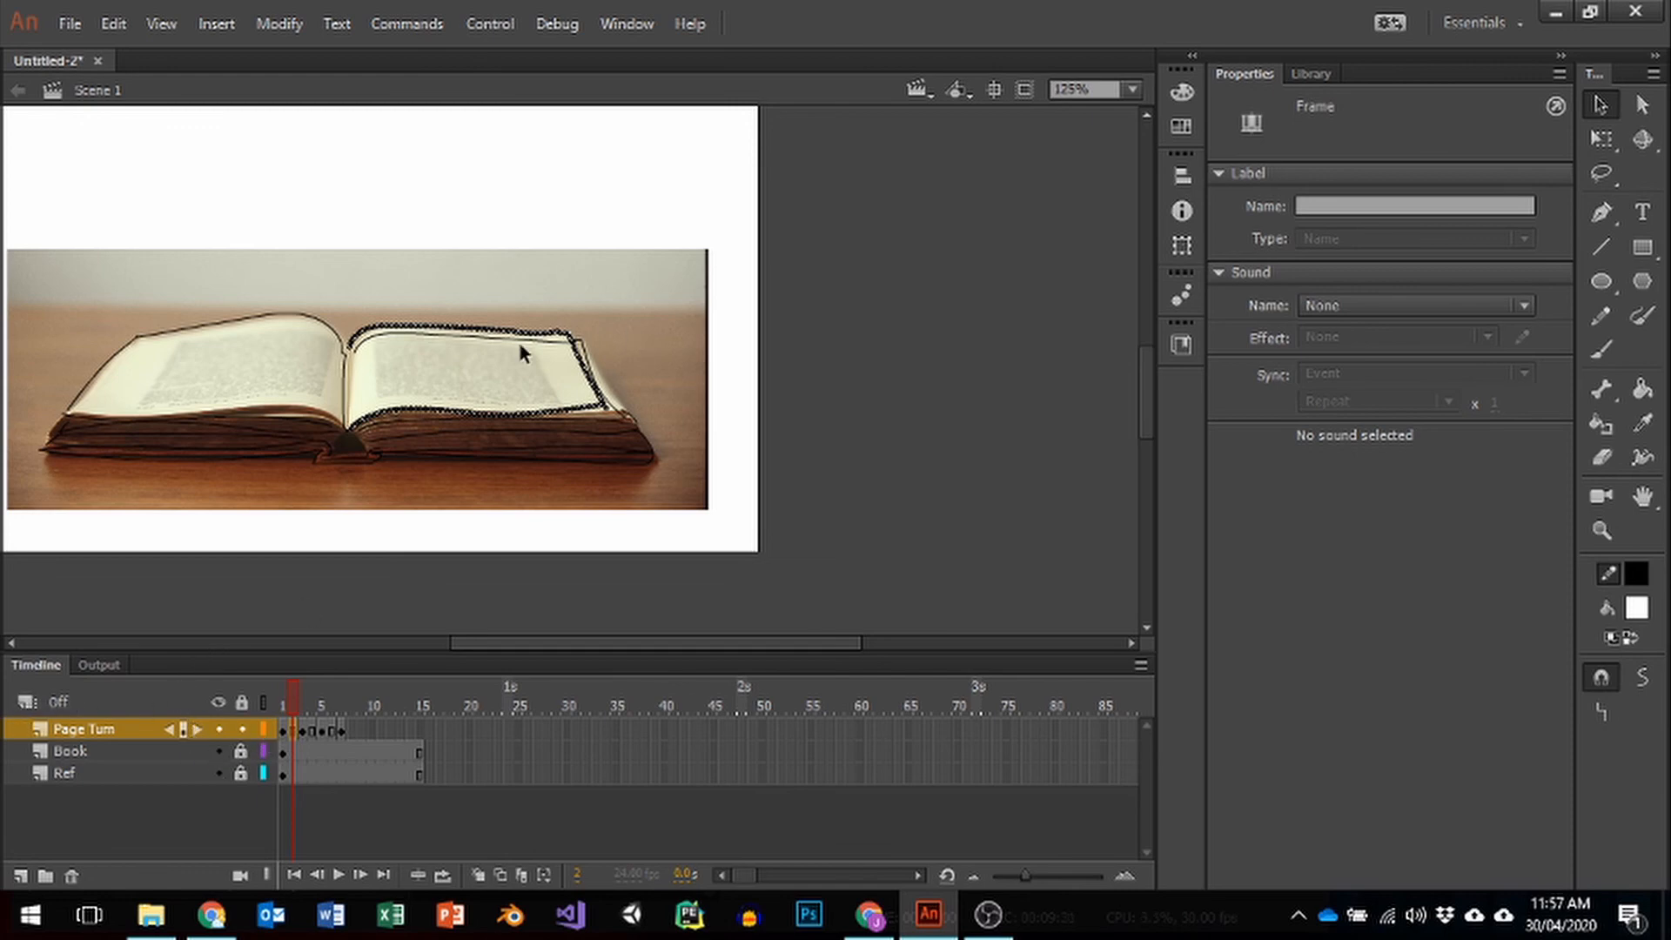
click(1605, 352)
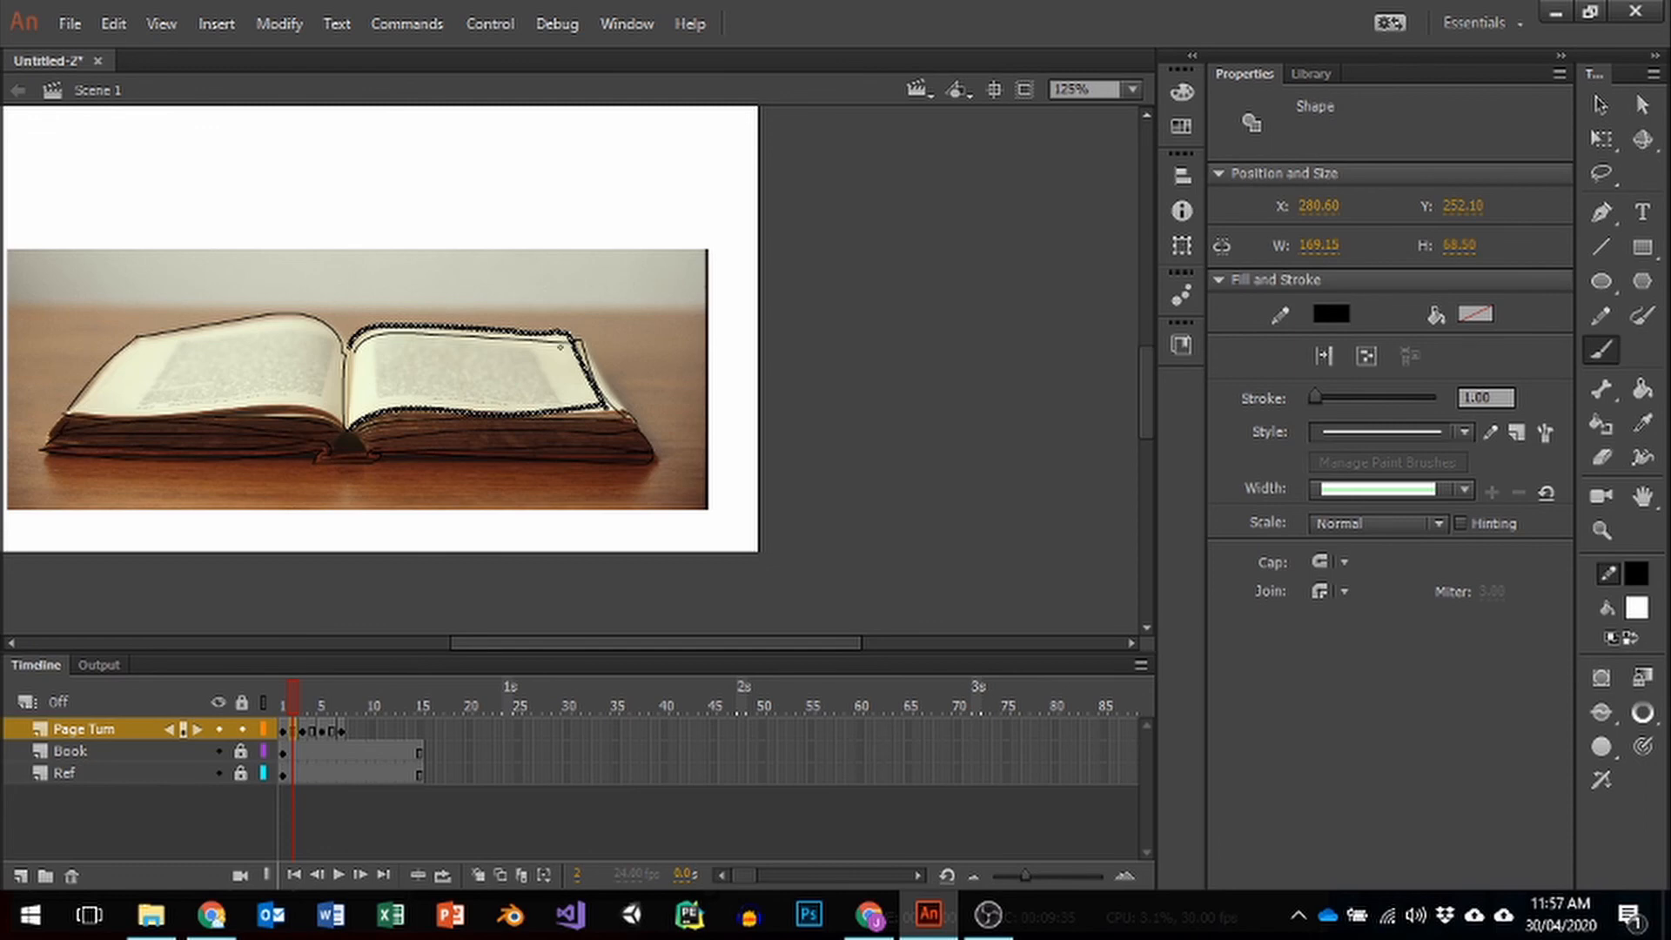
key(ctrl+=)
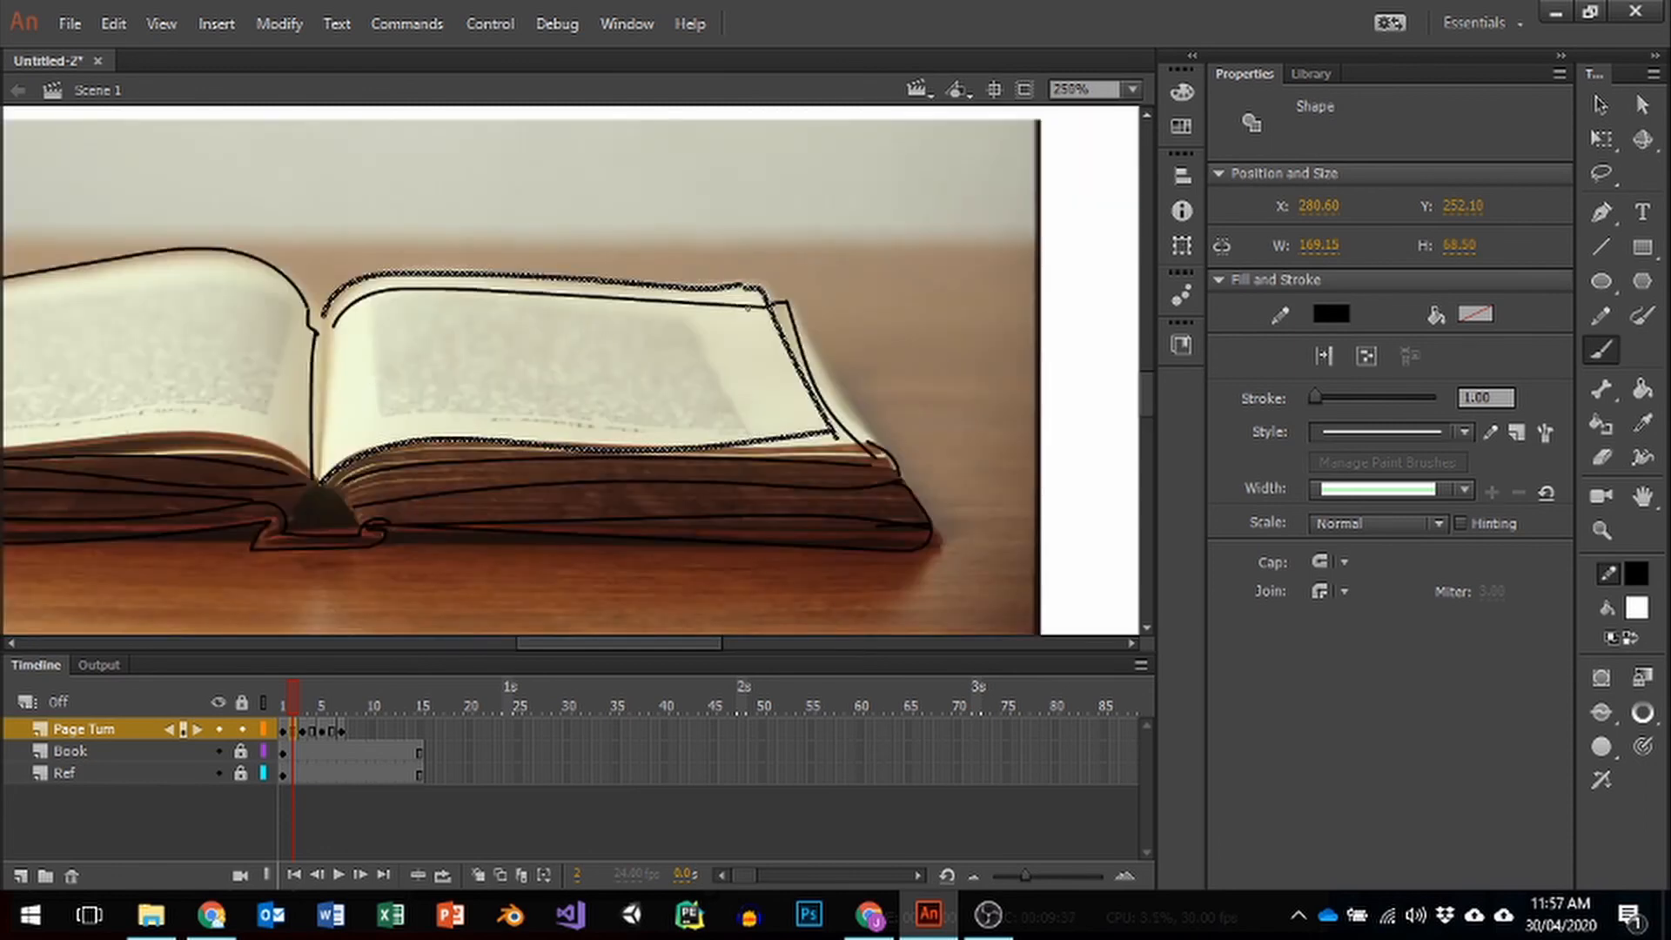
mouse_move(767, 307)
mouse_down()
mouse_move(461, 290)
mouse_move(379, 299)
mouse_move(332, 333)
mouse_up()
key(])
key(])
key(])
key(])
key(])
Step: Paint white over the book's upper-edge line inside the lifting page at frames 3, 5 and 7
click(303, 730)
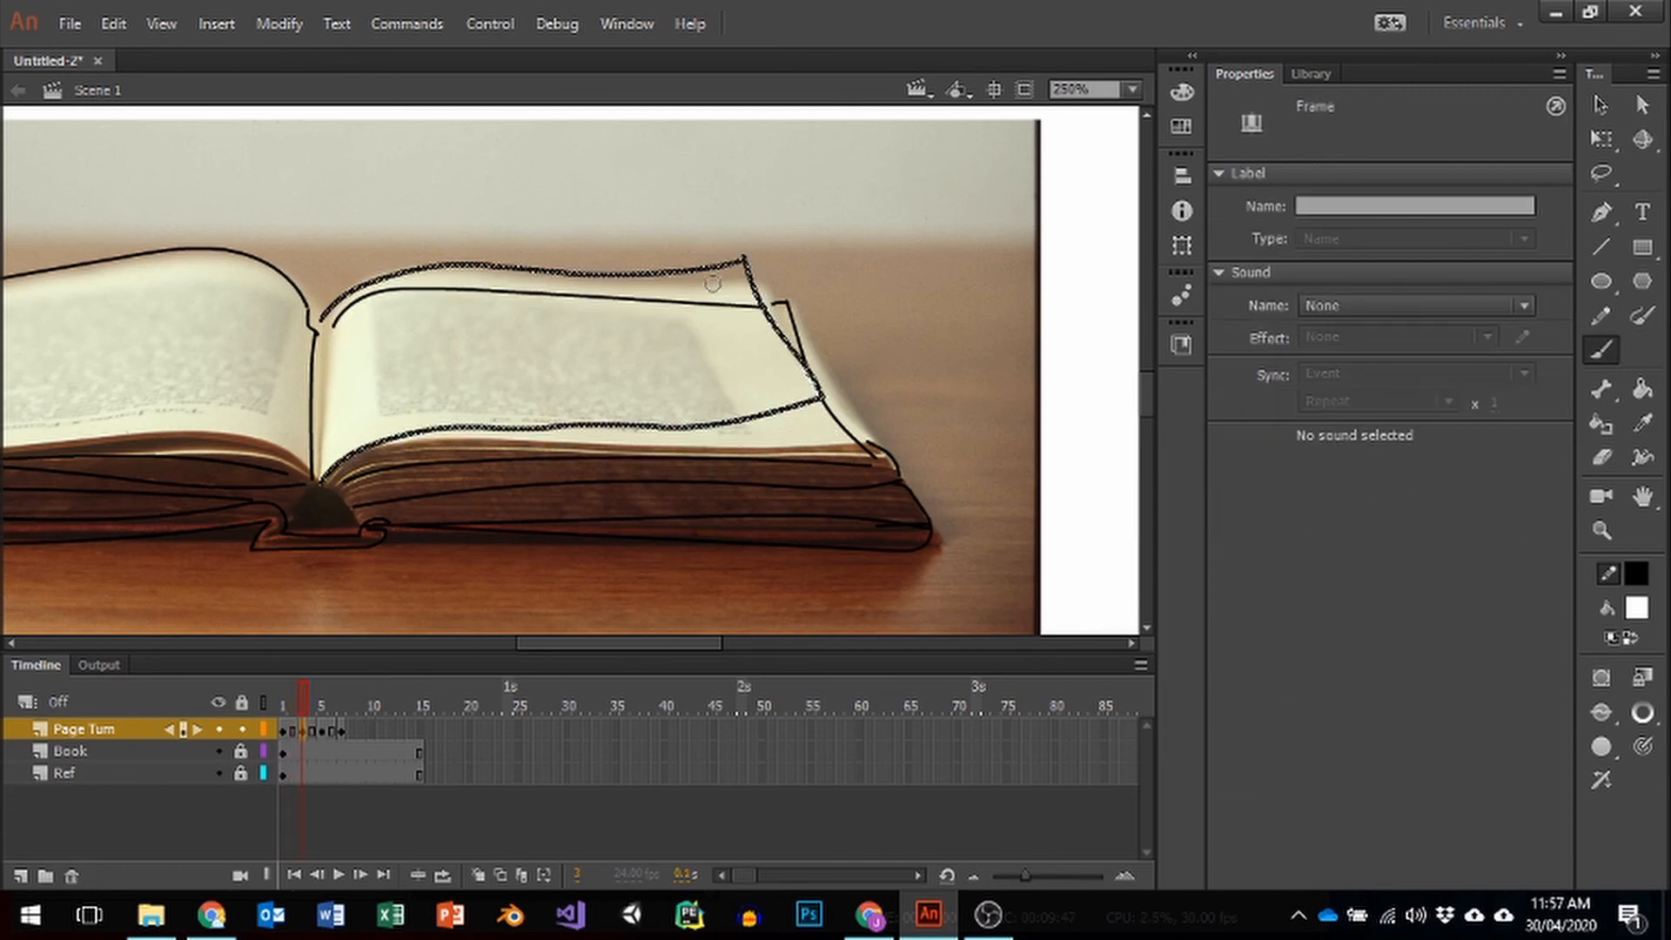
mouse_move(751, 311)
mouse_down()
mouse_move(448, 284)
mouse_move(384, 291)
mouse_move(334, 341)
mouse_up()
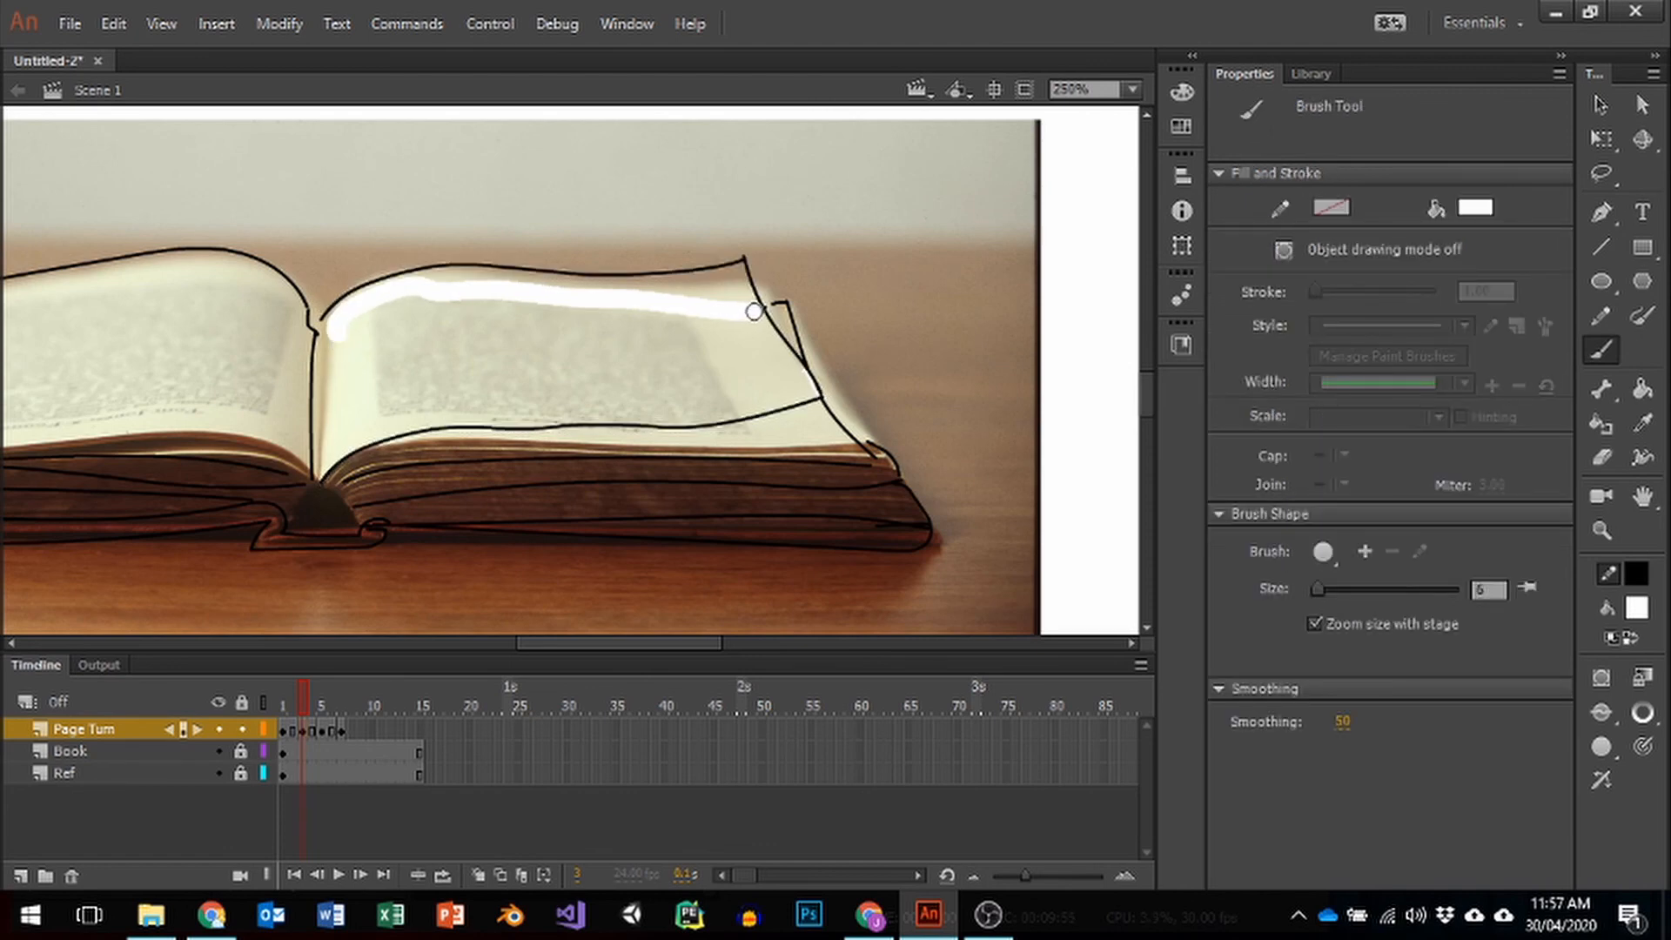
click(322, 730)
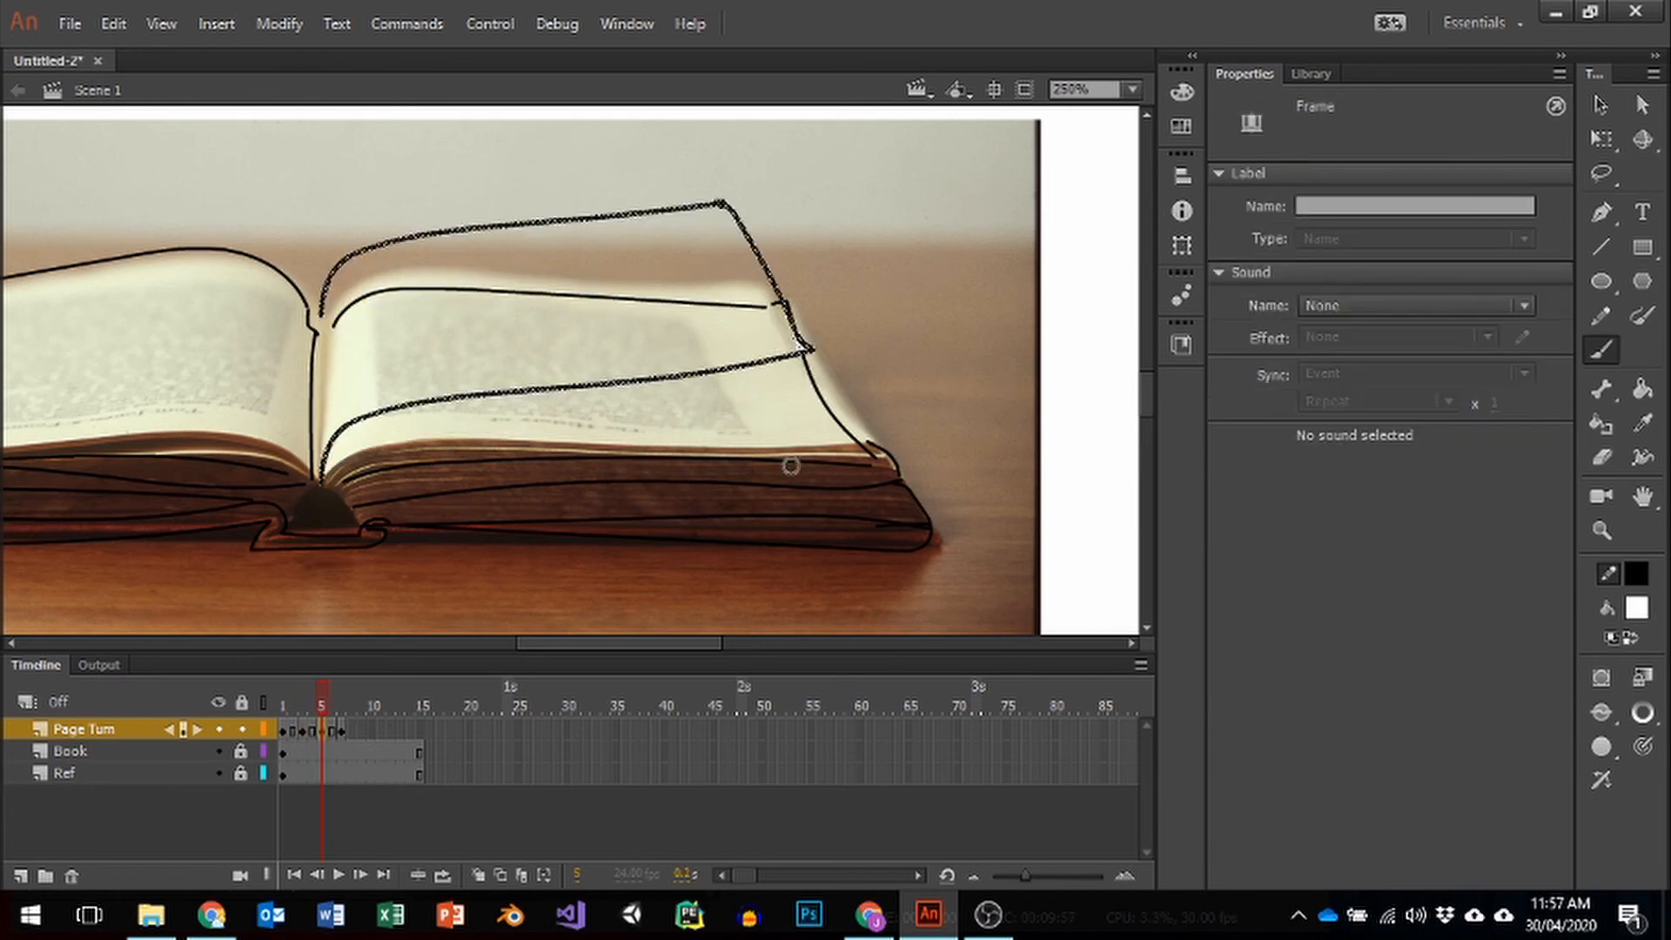
mouse_move(773, 306)
mouse_down()
mouse_move(444, 292)
mouse_move(482, 287)
mouse_move(343, 313)
mouse_move(341, 342)
mouse_up()
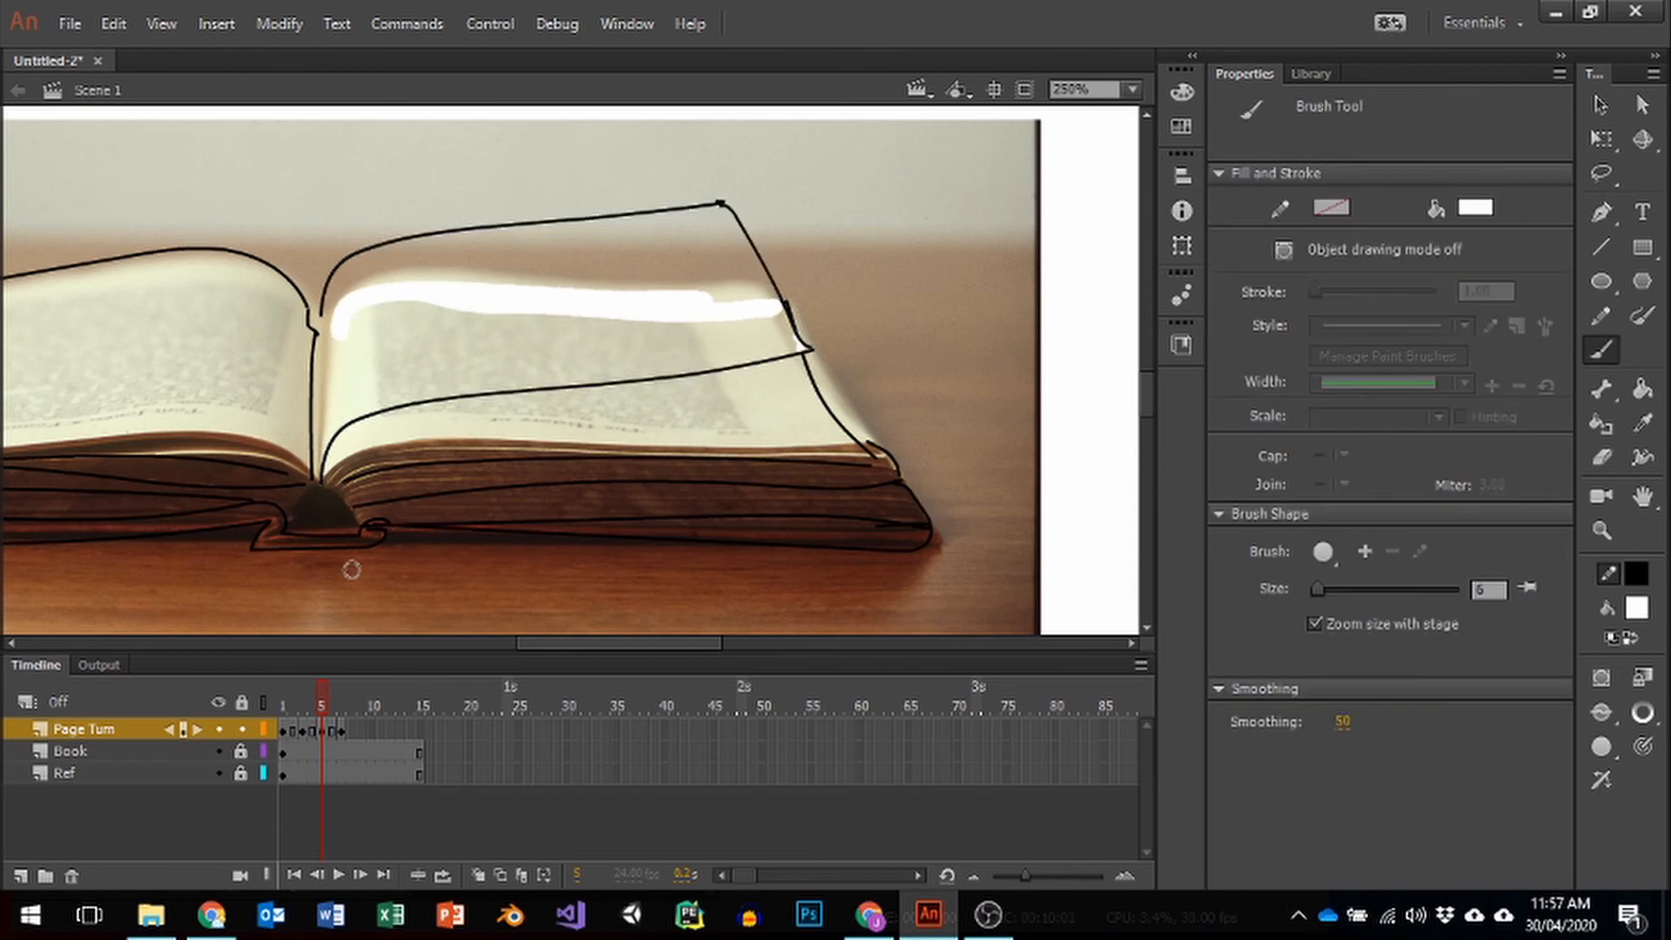
click(335, 731)
click(340, 732)
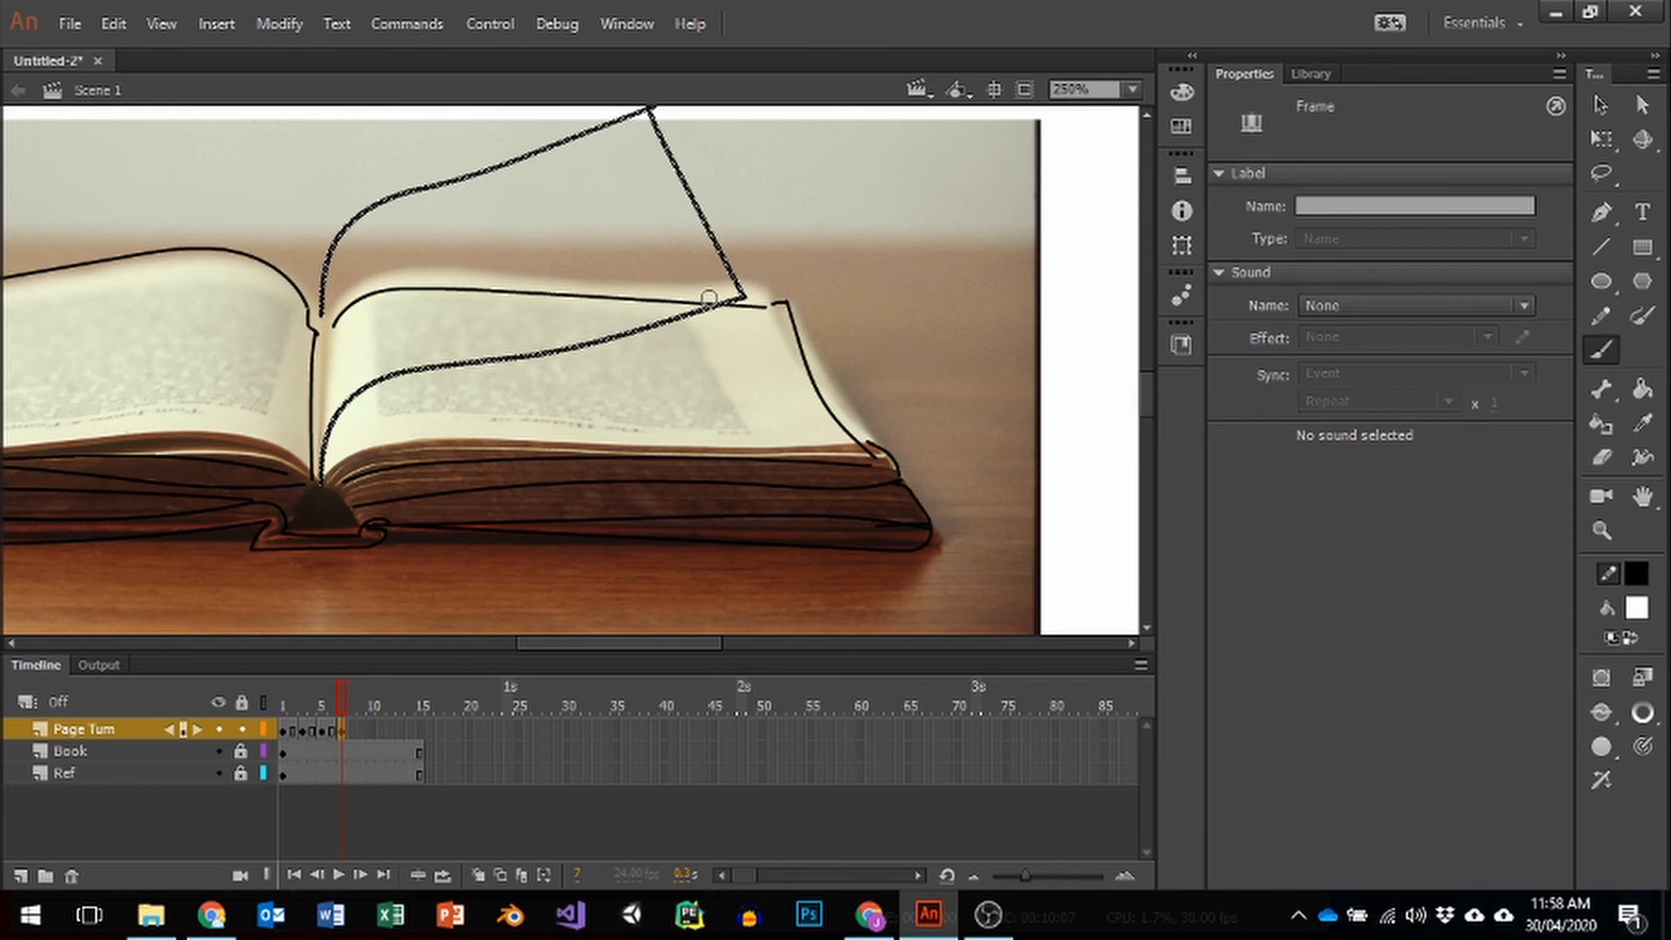
mouse_move(714, 298)
mouse_down()
mouse_move(437, 282)
mouse_move(337, 329)
mouse_up()
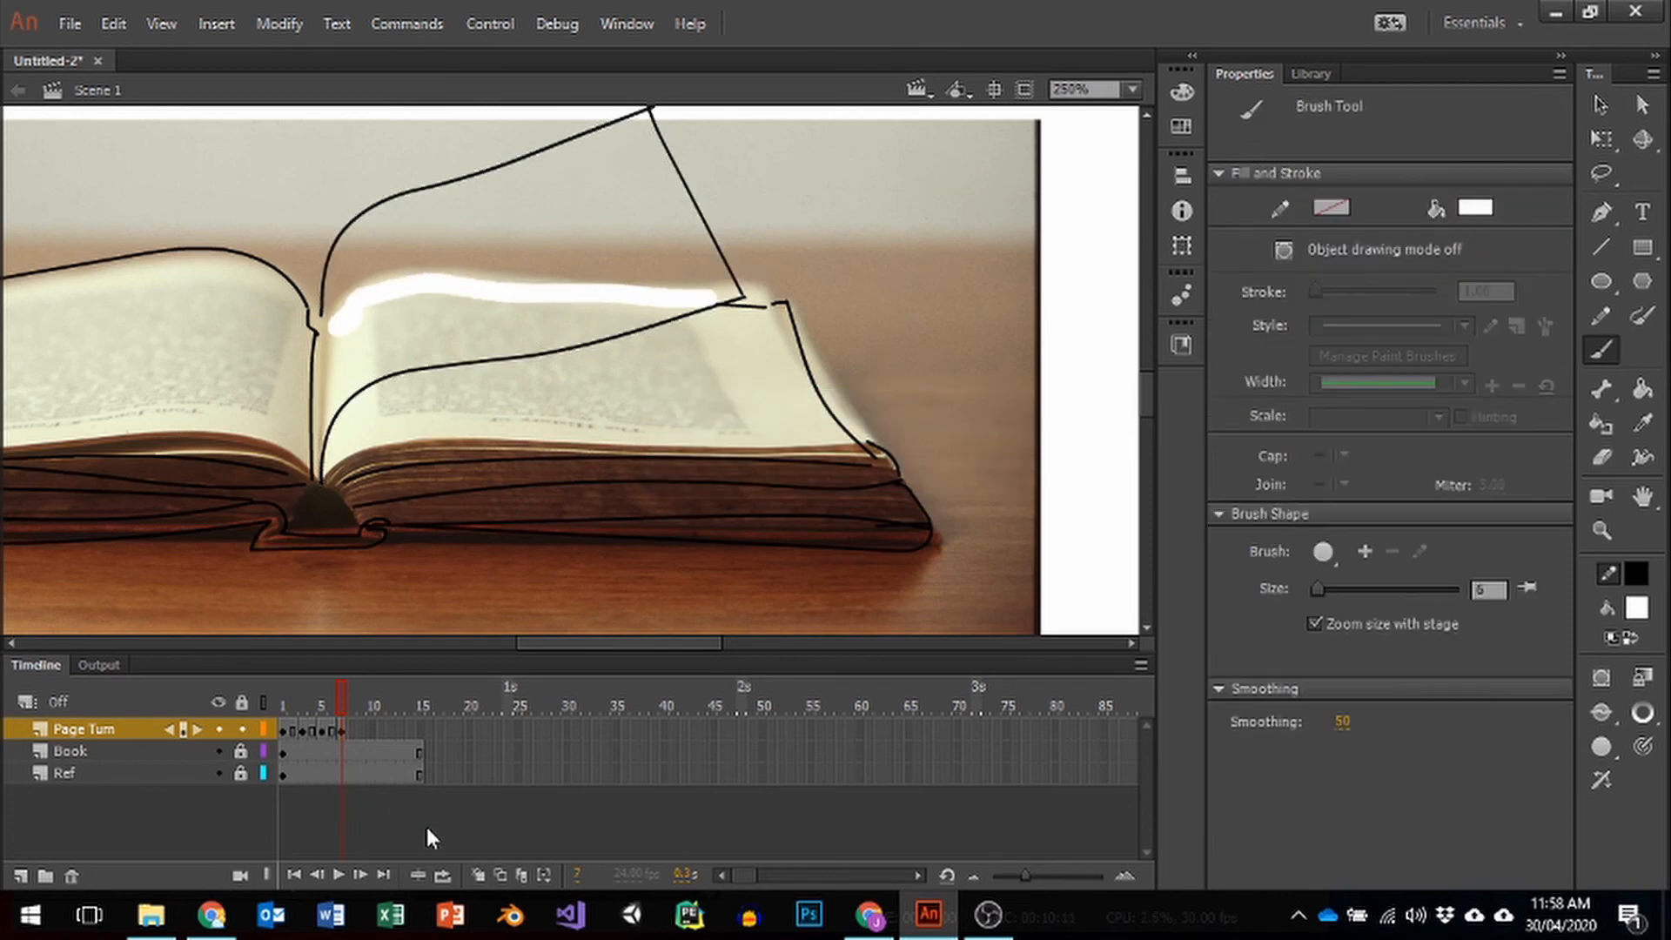
Step: Turn on onion skinning and scrub the page turn back to frame 1
click(478, 875)
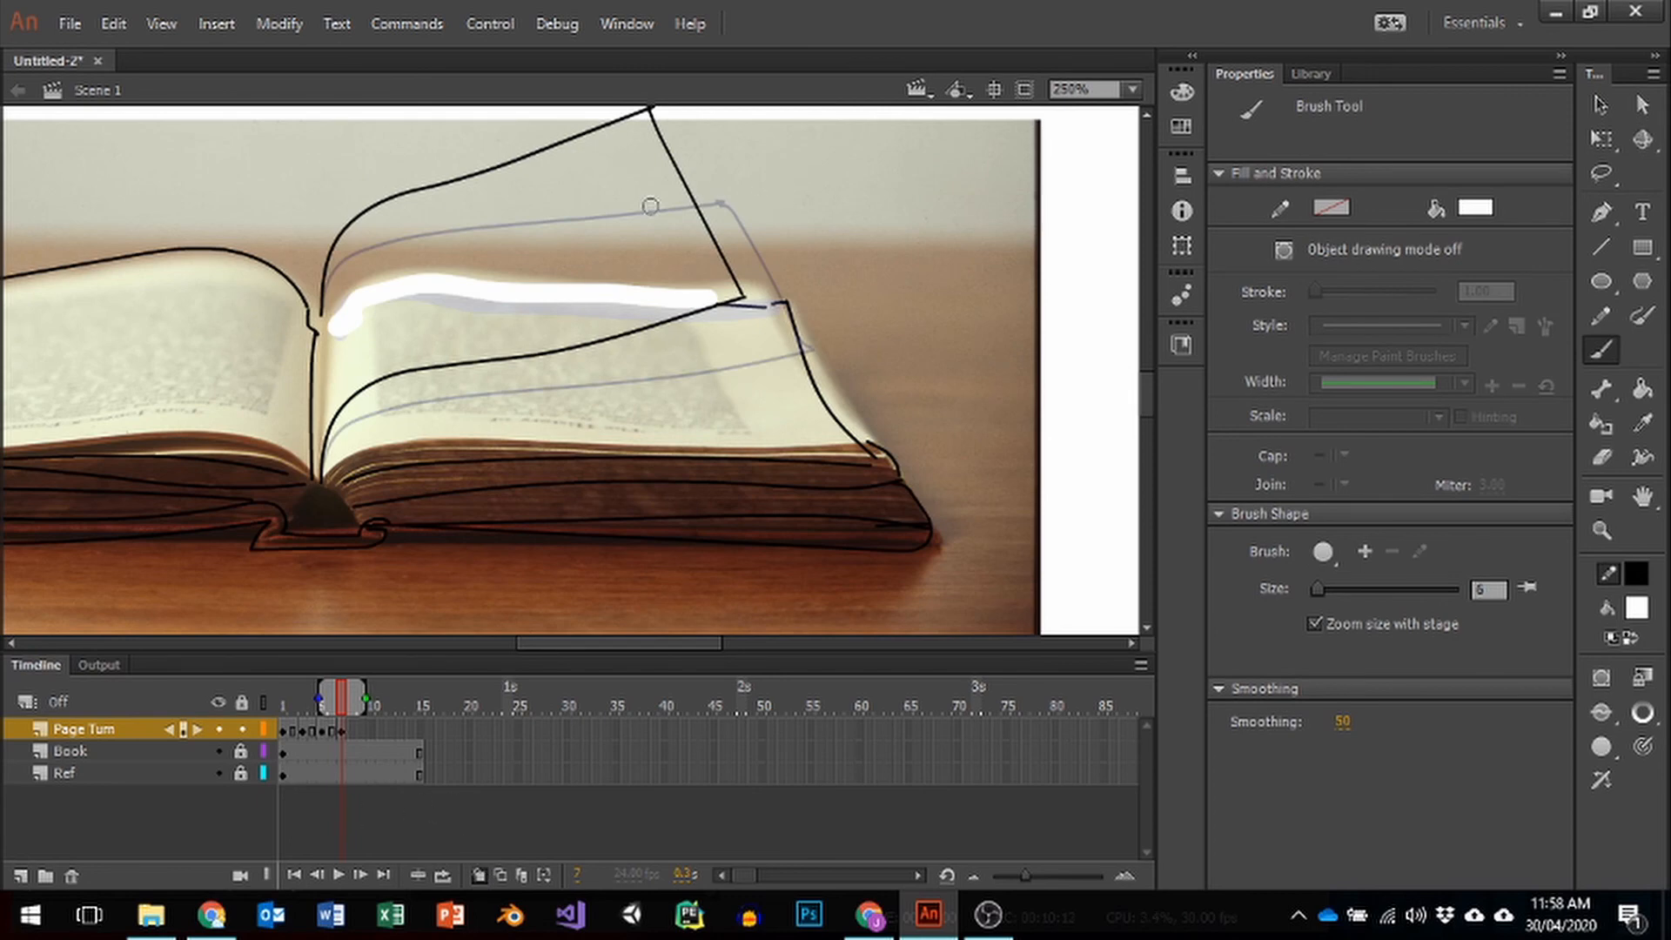
mouse_move(340, 701)
mouse_down()
mouse_move(288, 705)
mouse_move(357, 707)
mouse_move(278, 703)
mouse_up()
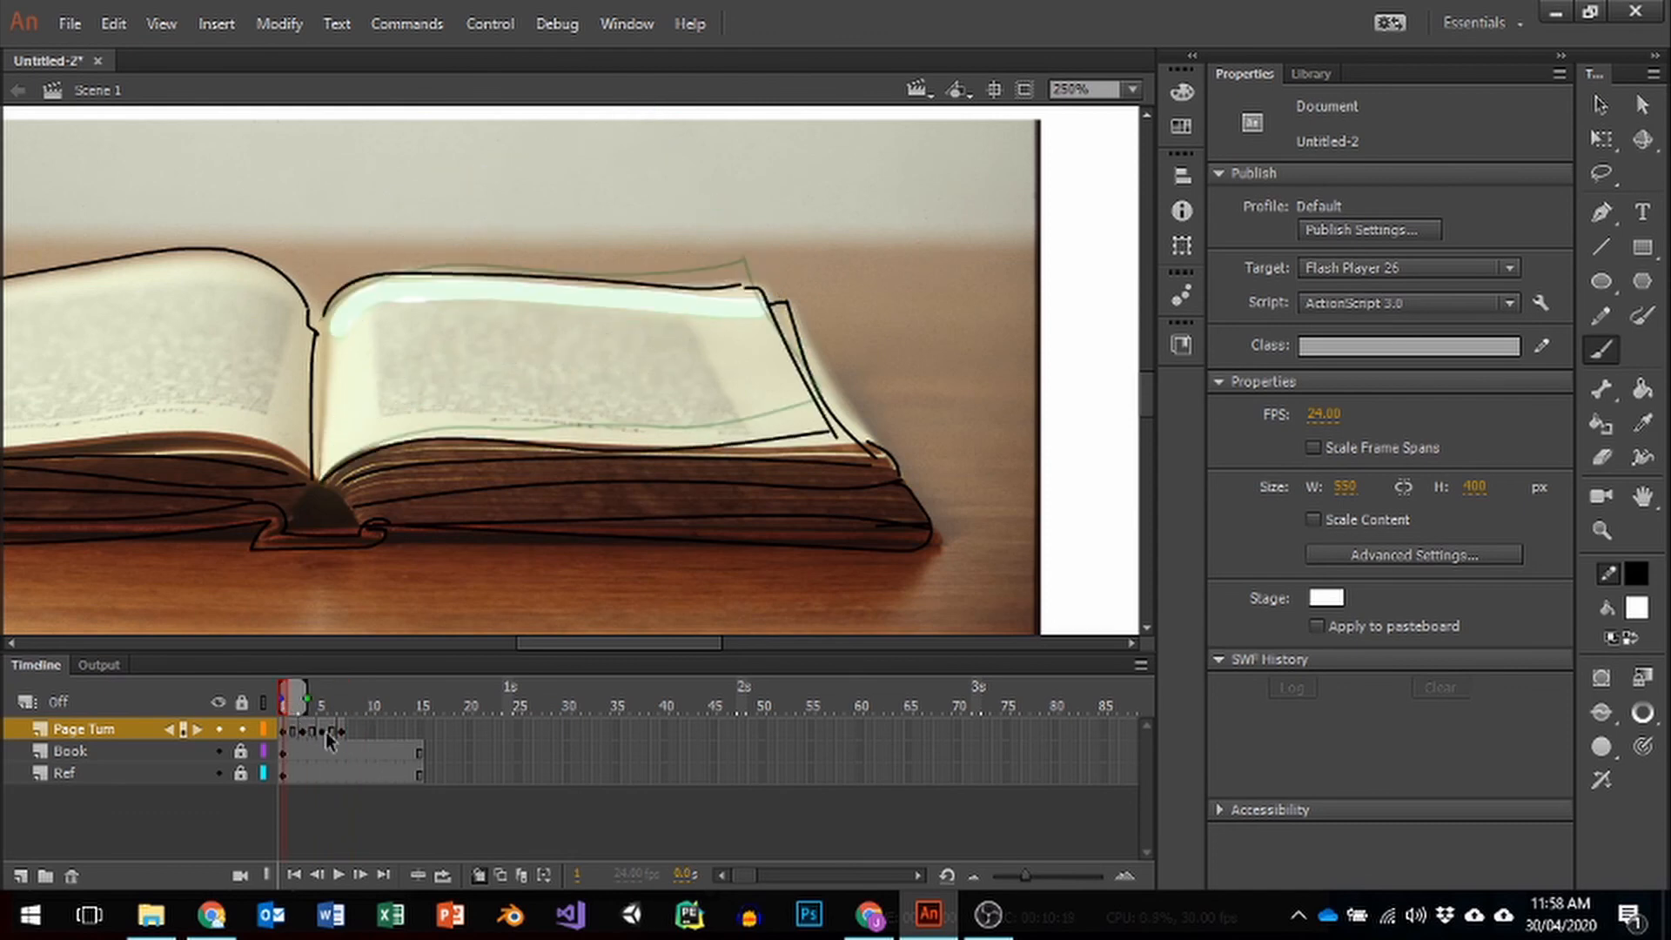
Step: Remove the Book and Ref frames after frame 8, and extend the Page Turn layer to frame 8
drag(441, 778, 359, 749)
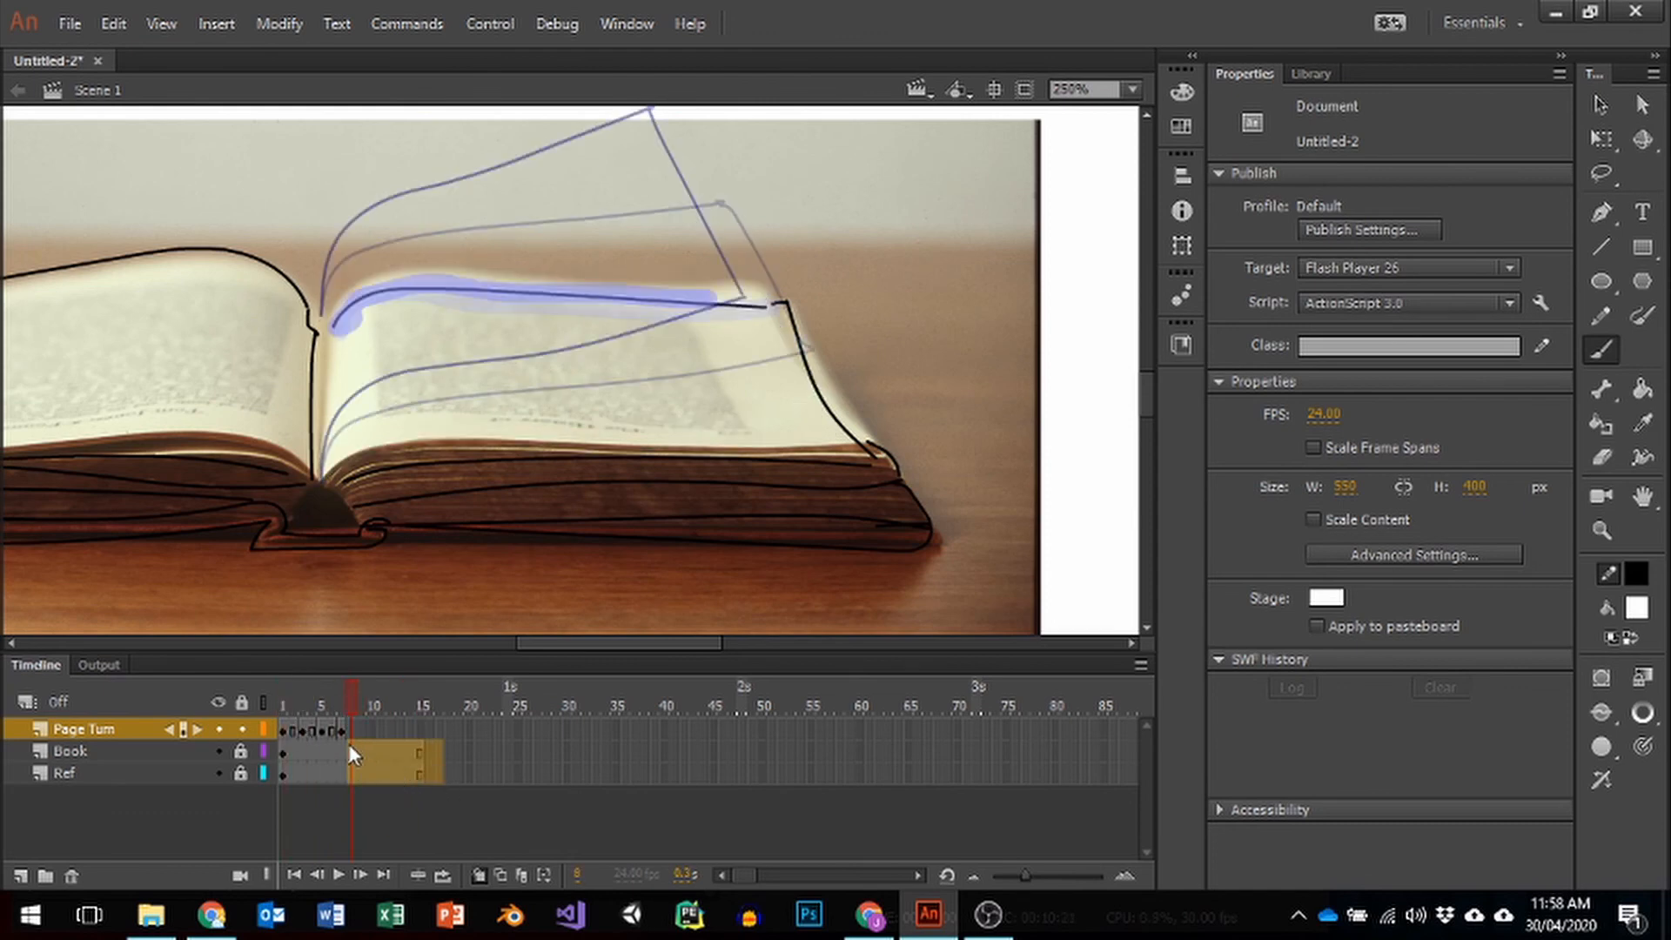
right_click(357, 747)
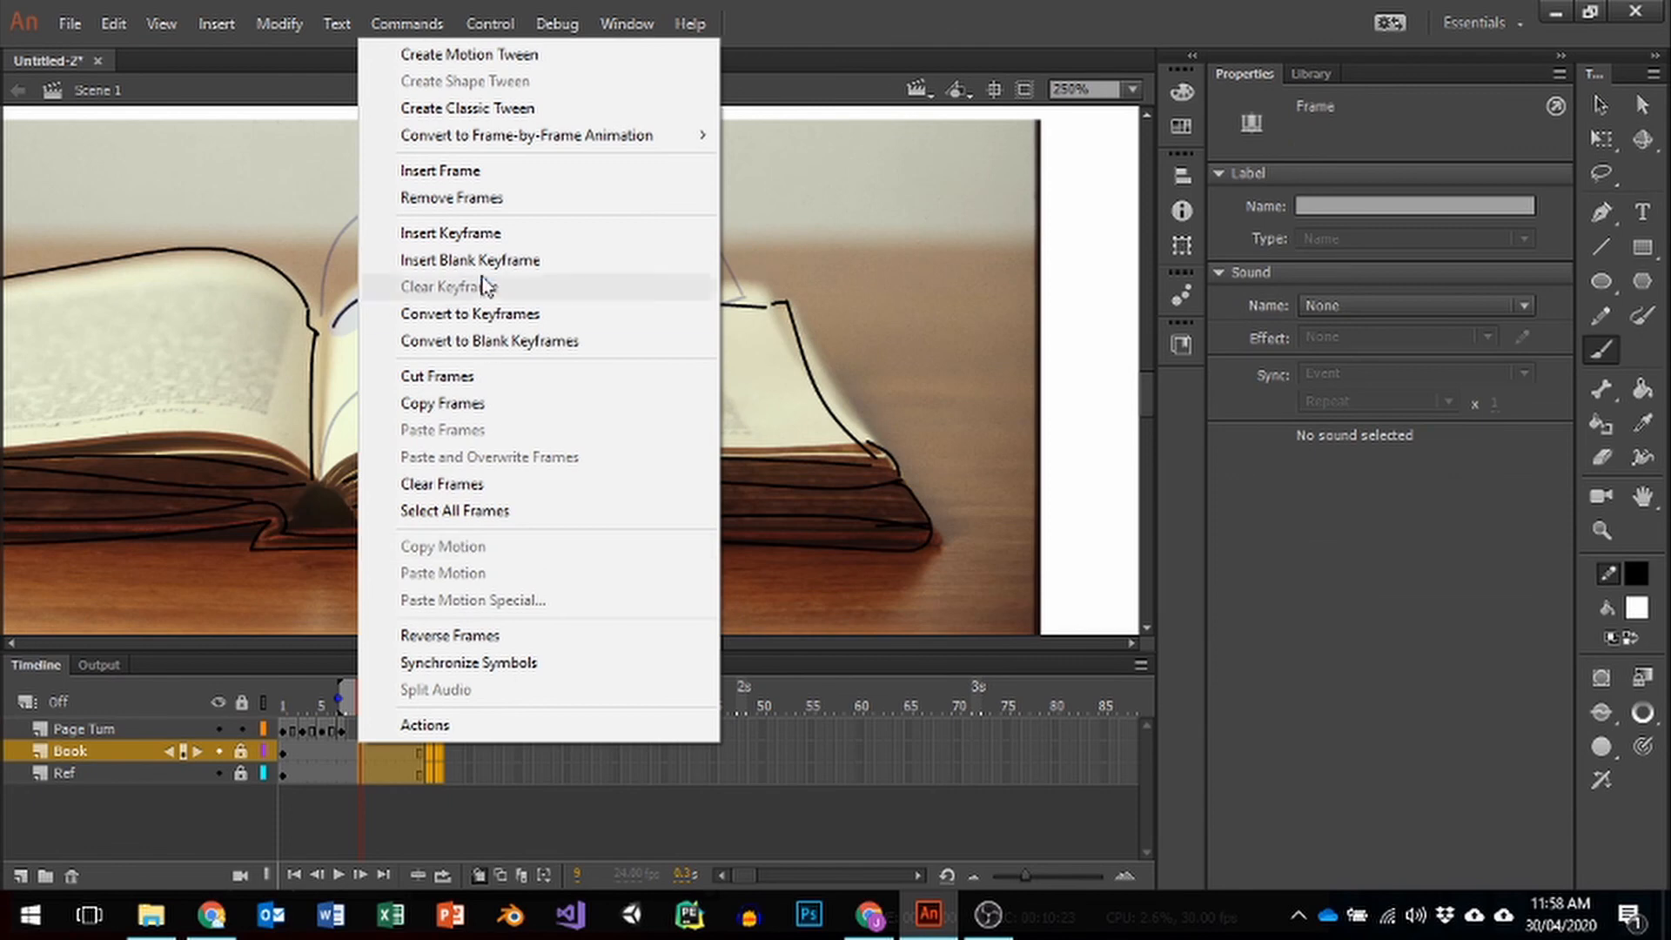
click(483, 198)
right_click(354, 730)
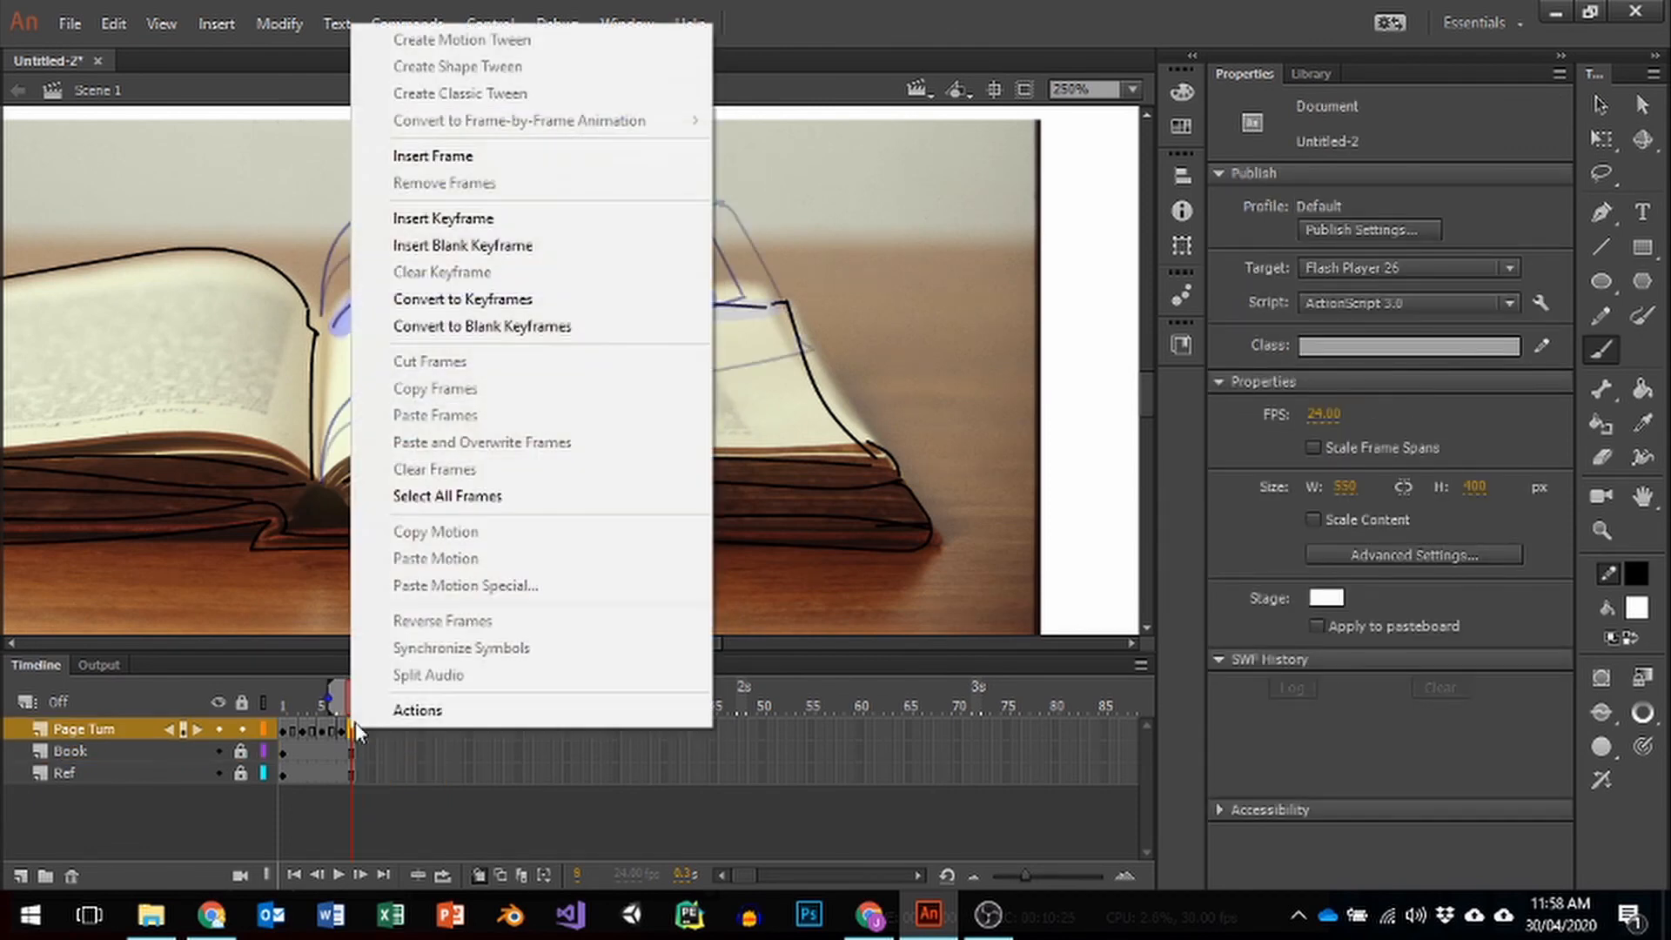
click(456, 162)
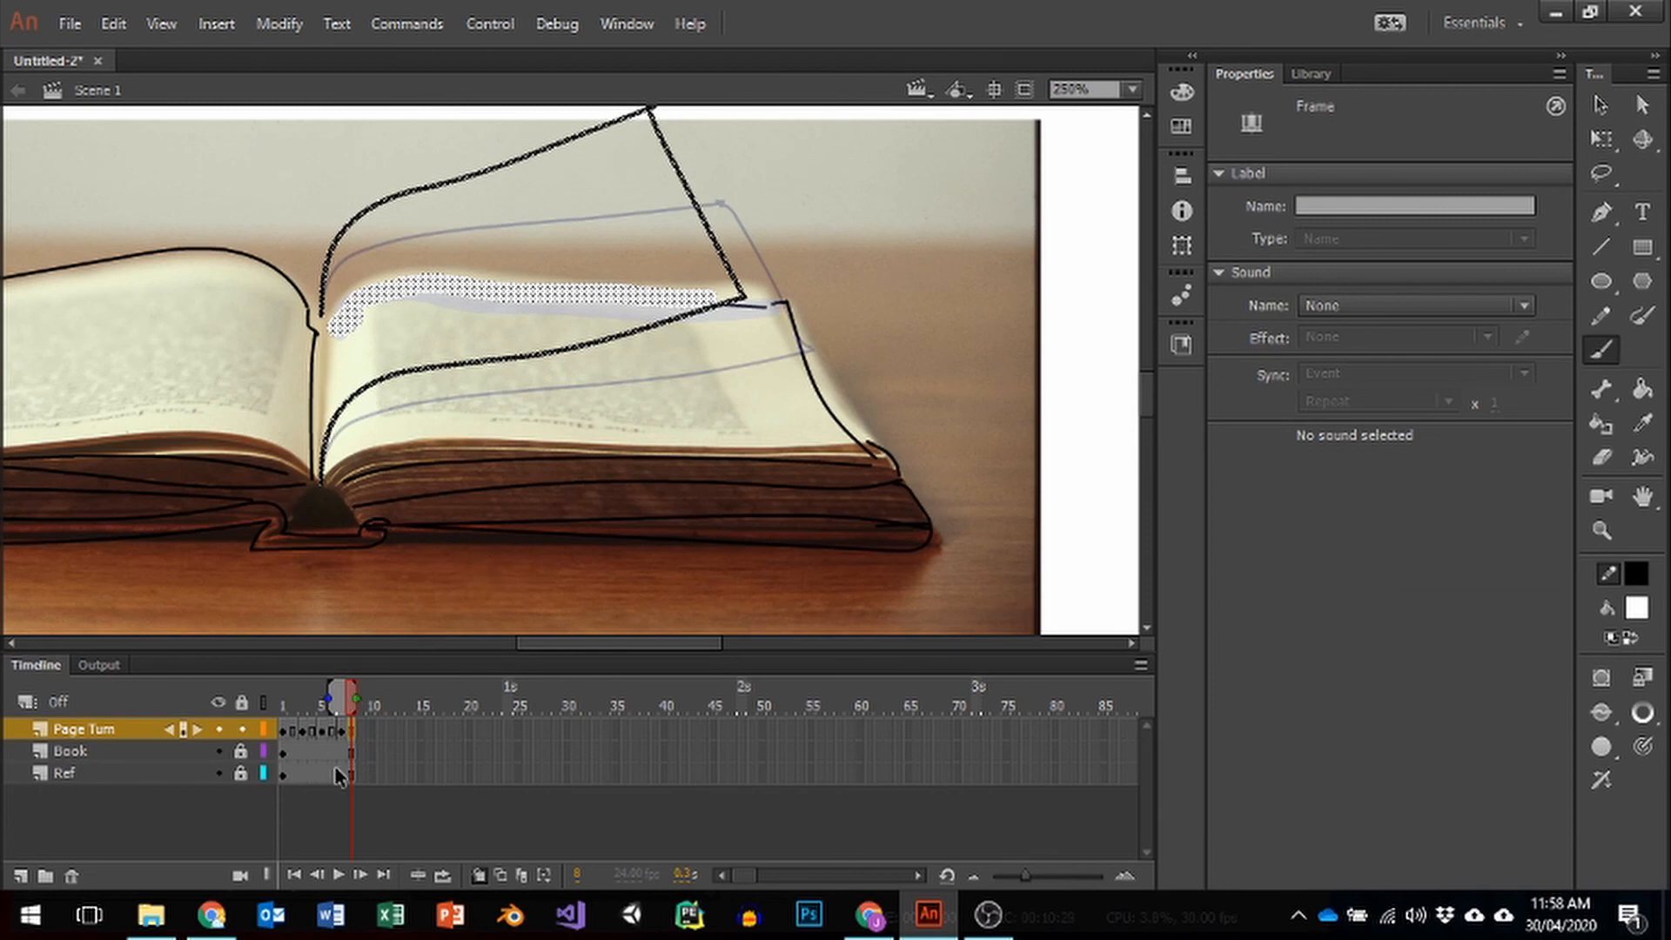
Step: Play back the page-turn animation with the Ref layer hidden and onion skinning turned off
key(Return)
key(Return)
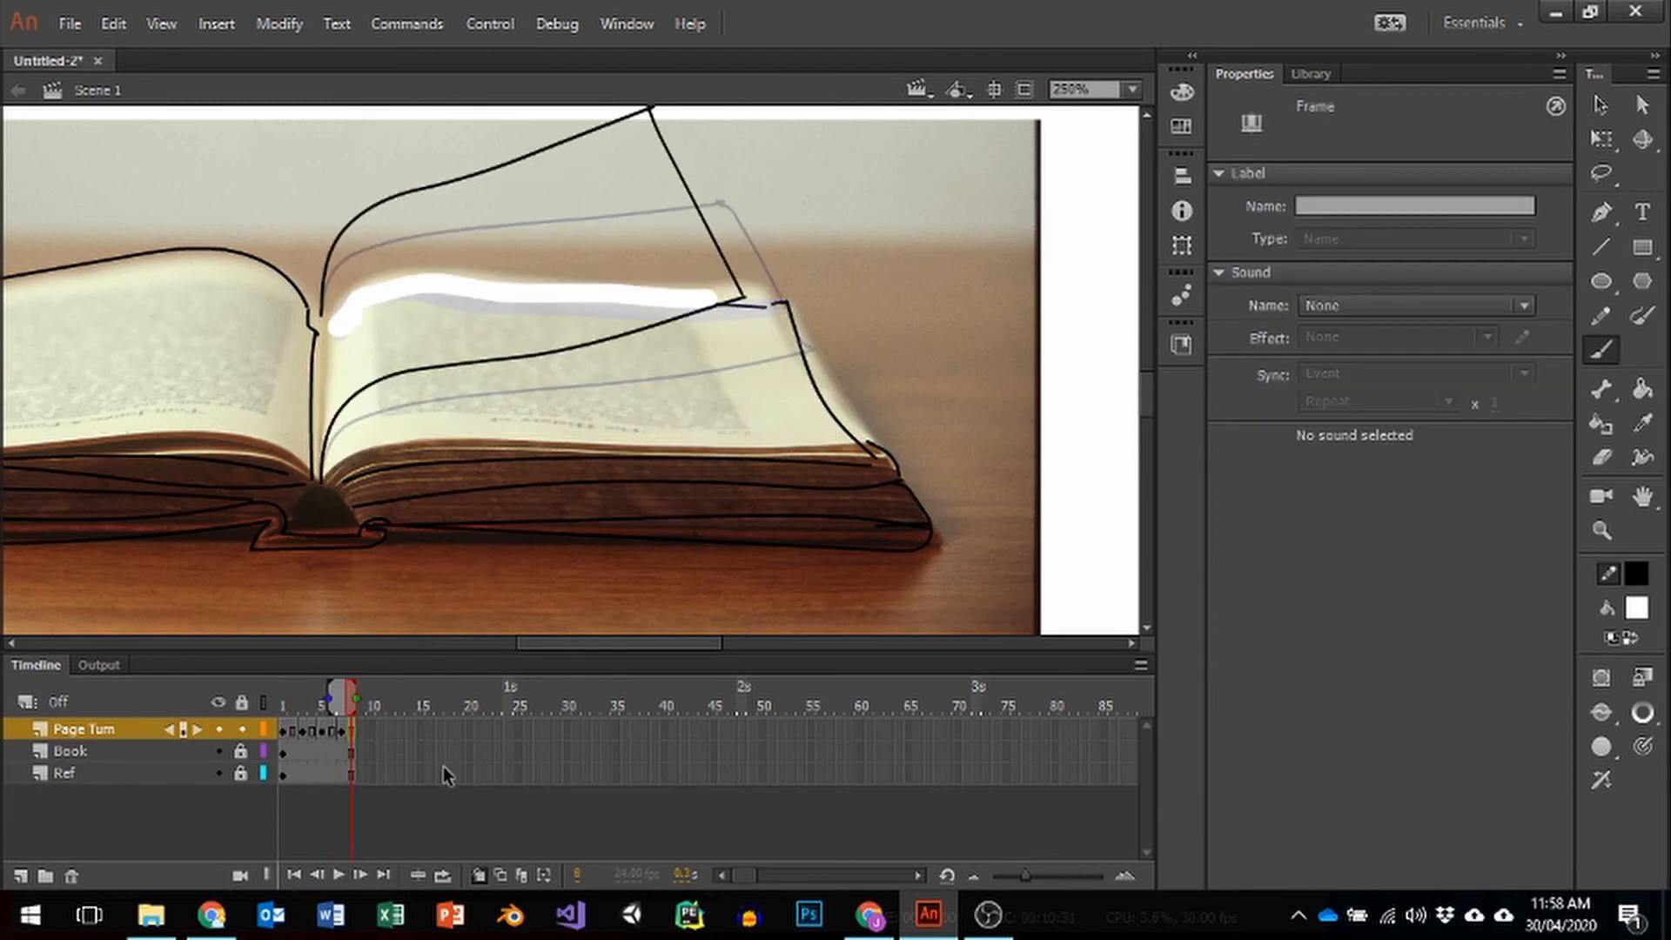
click(219, 773)
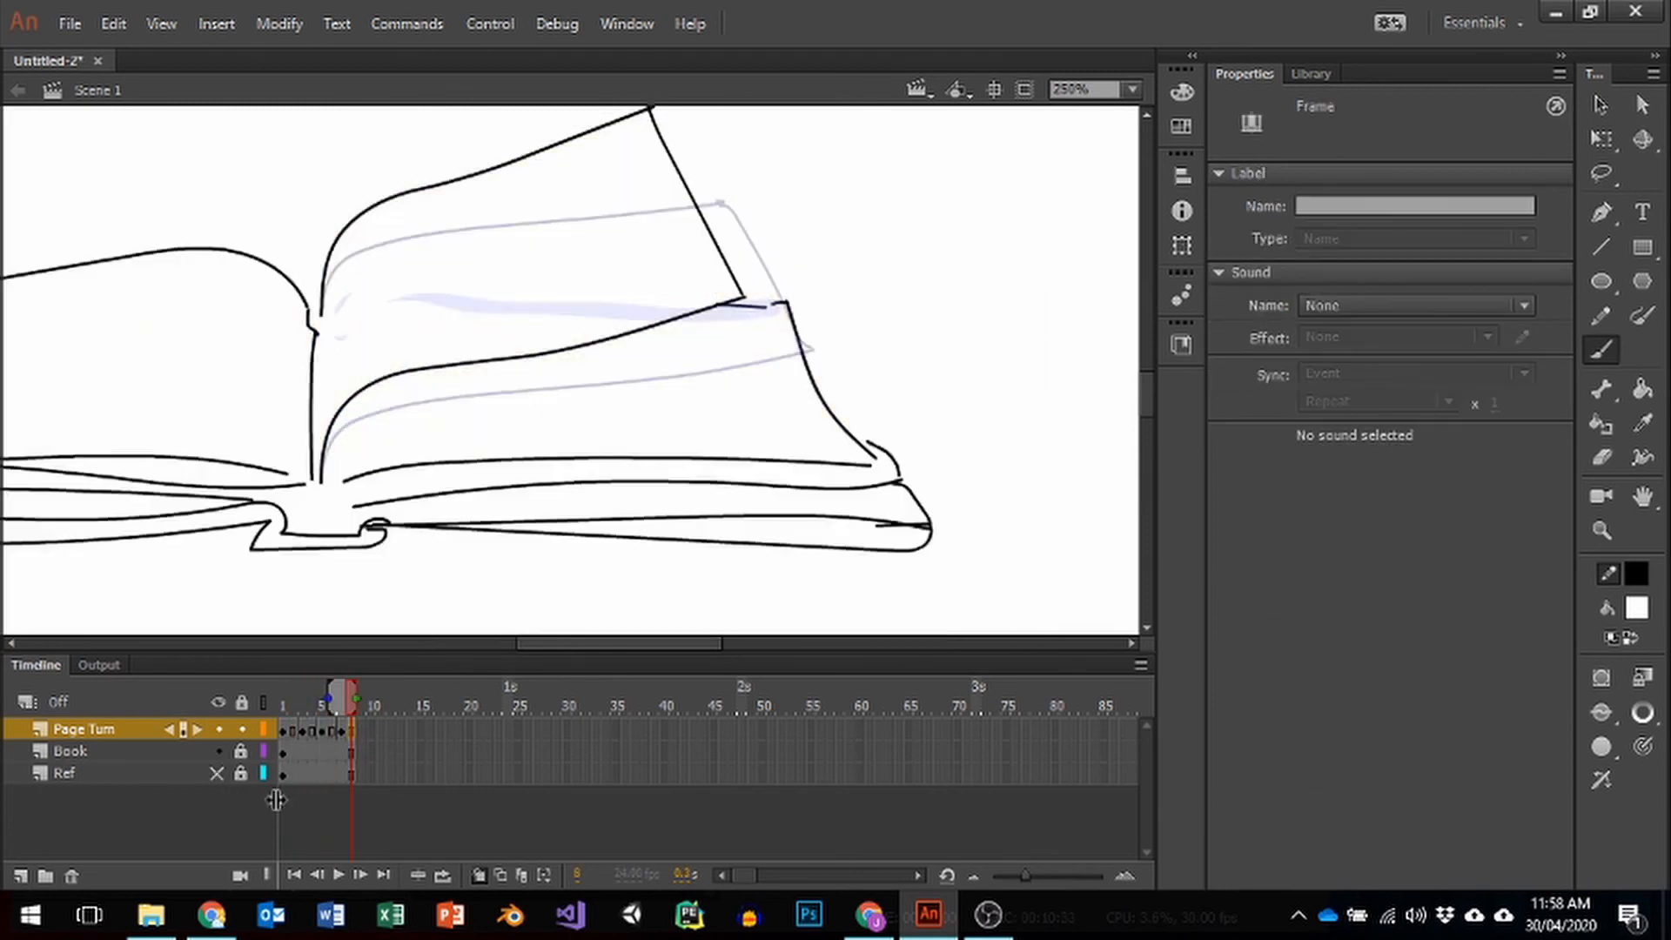
scroll(510, 557, down, 5)
scroll(511, 472, up, 3)
scroll(516, 494, up, 3)
key(ctrl+minus)
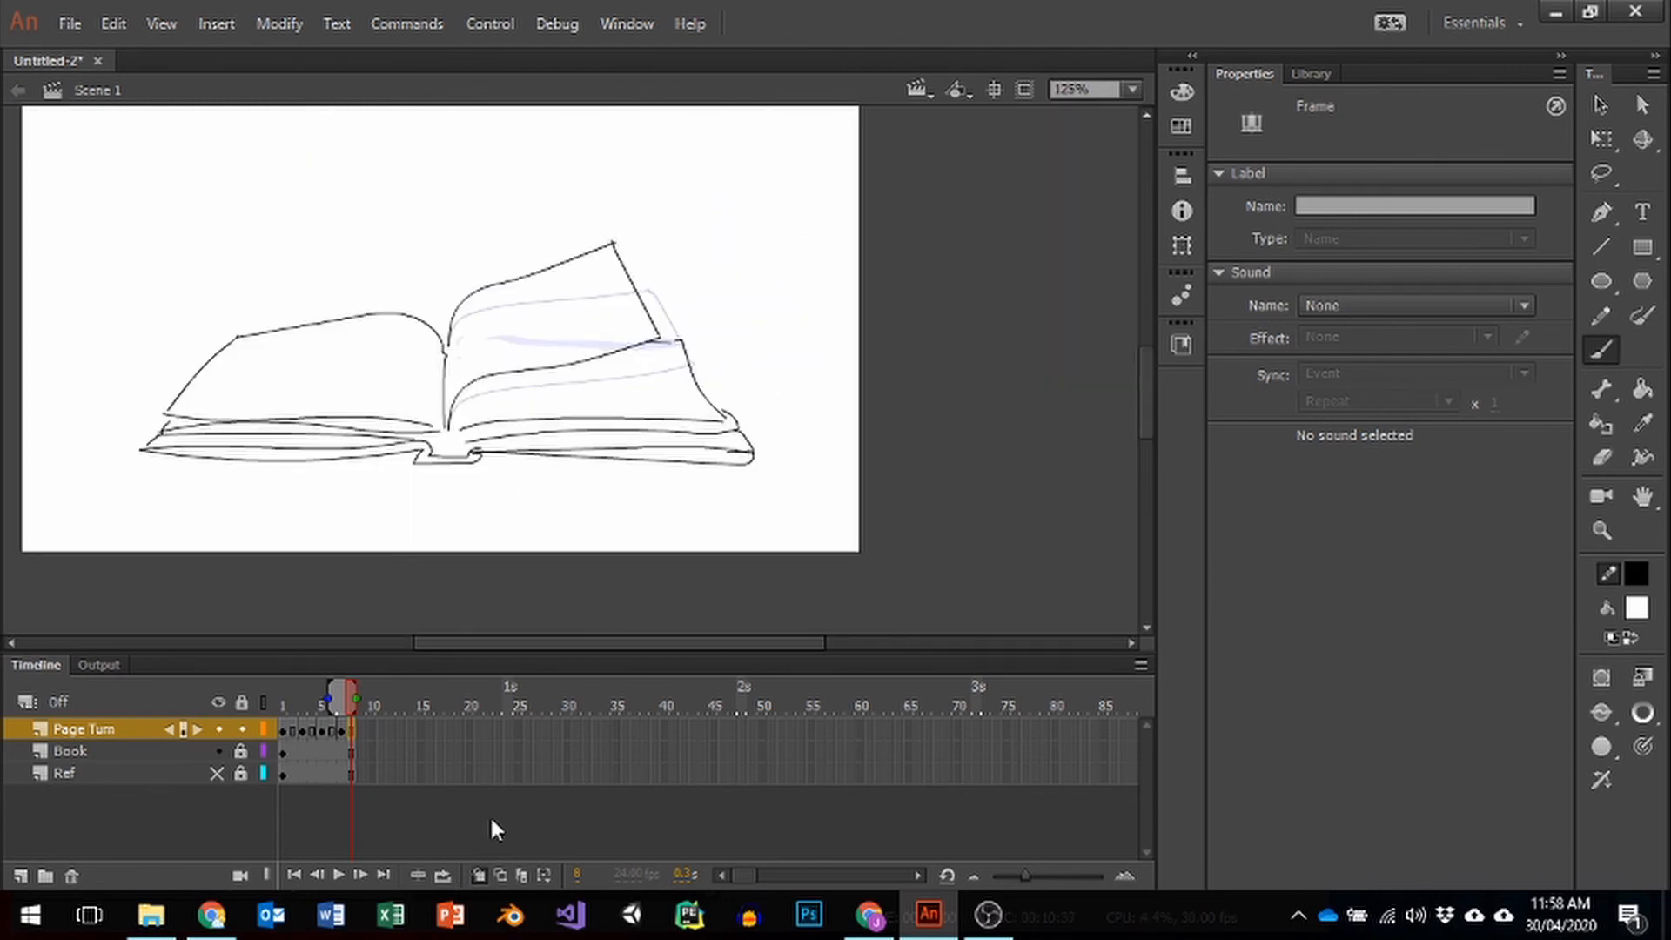
click(477, 868)
key(Return)
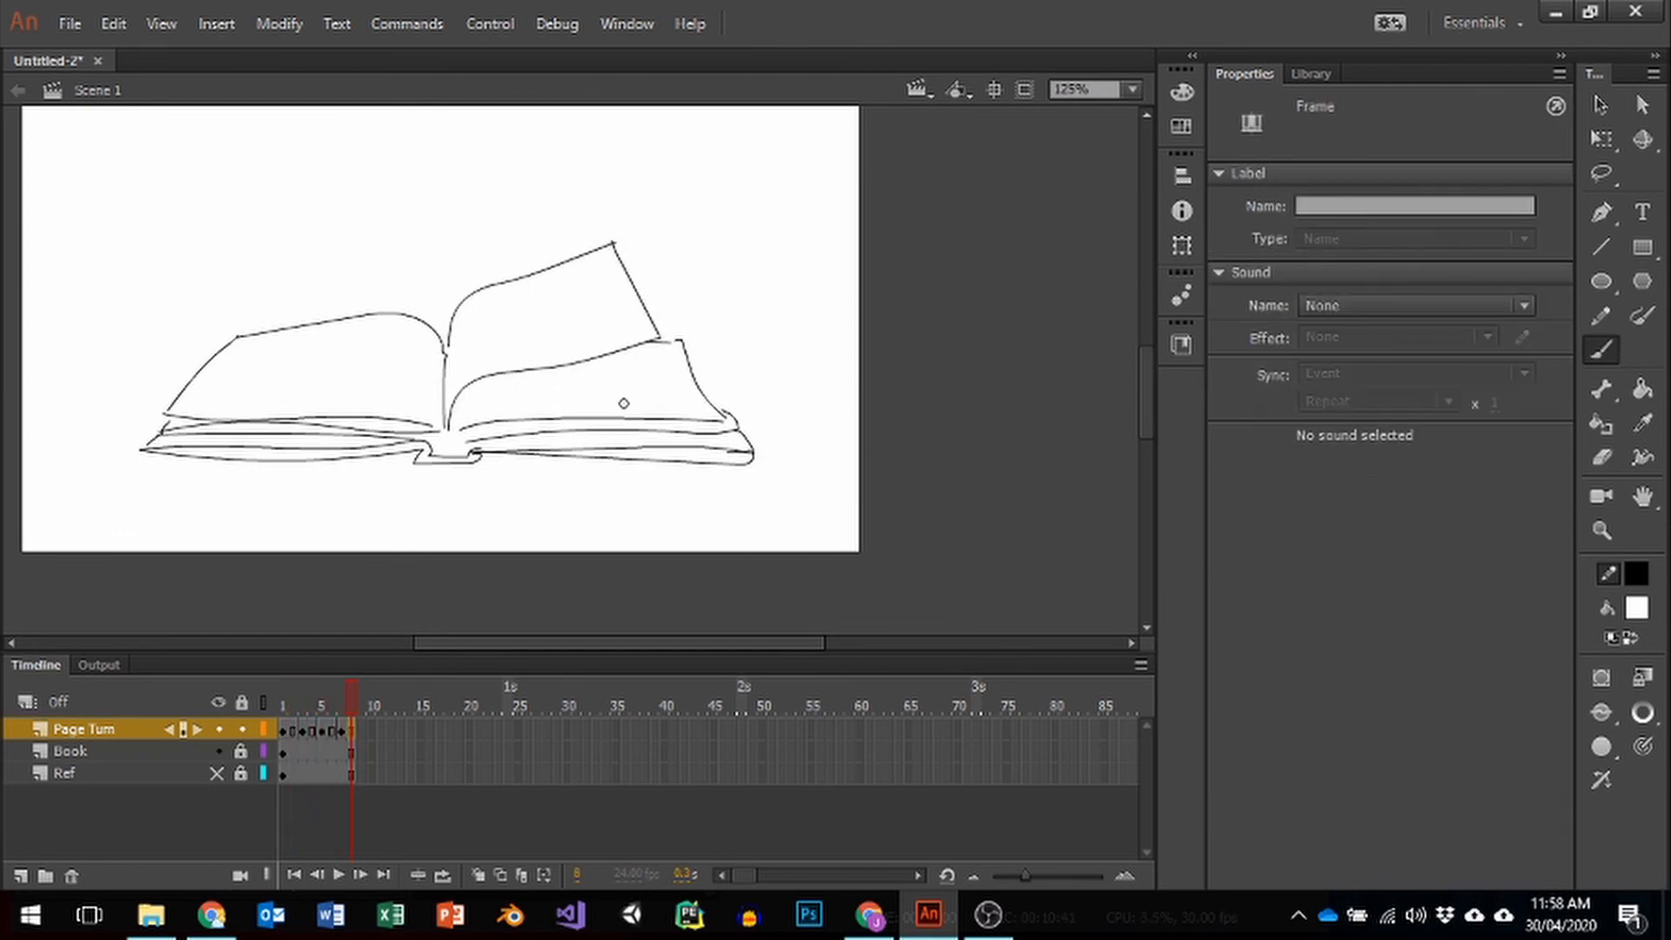
key(Return)
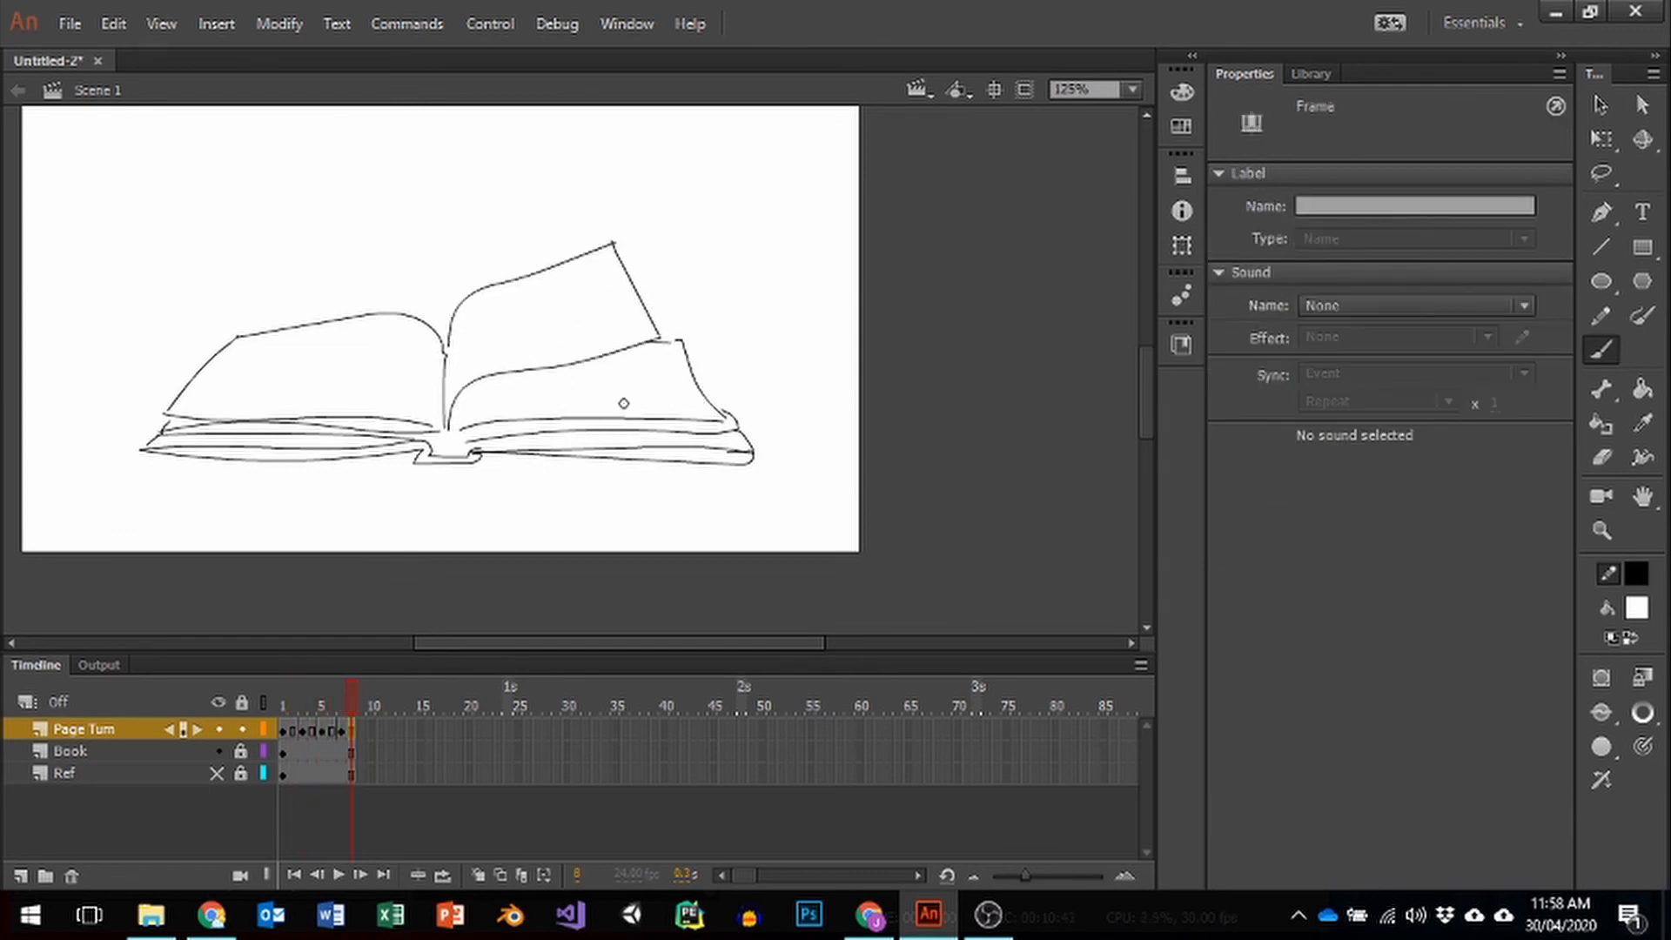